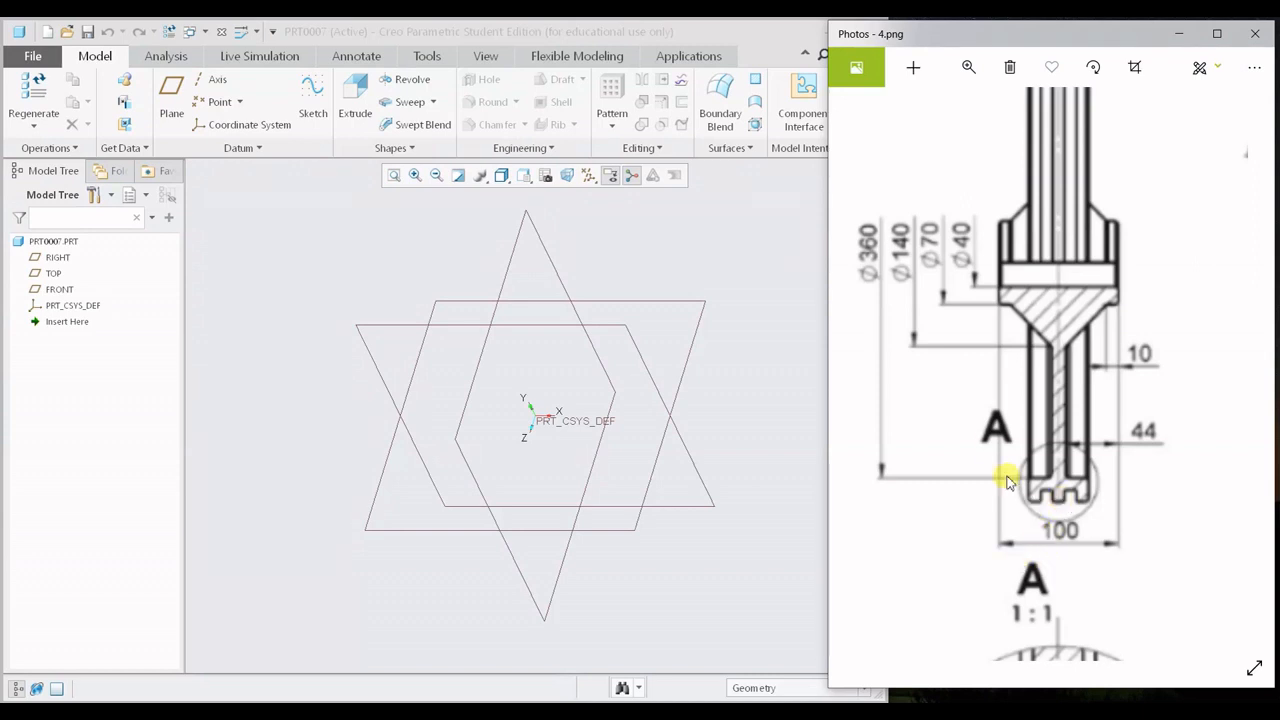
- Start a Revolve feature with its sketch on the FRONT plane and orient the view parallel to the sketch
{"action": "left_click", "coordinate": [351, 271]}
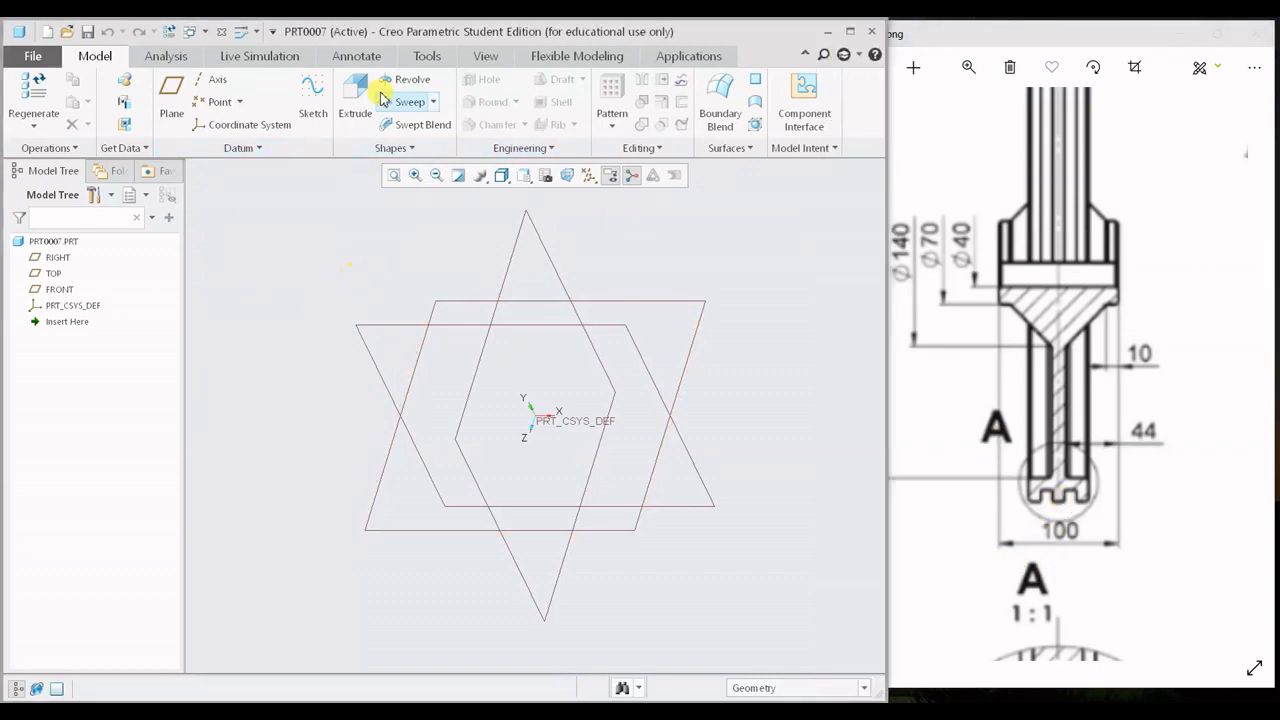
{"action": "left_click", "coordinate": [383, 92]}
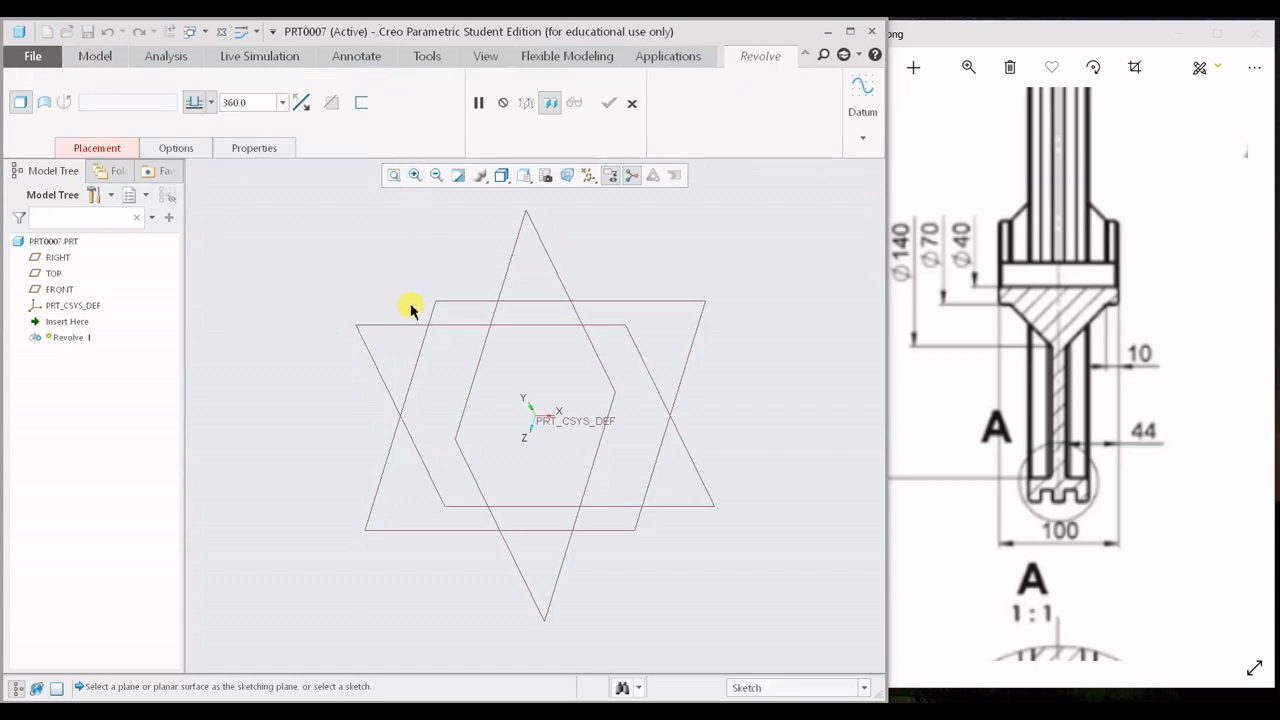
{"action": "left_click", "coordinate": [388, 326]}
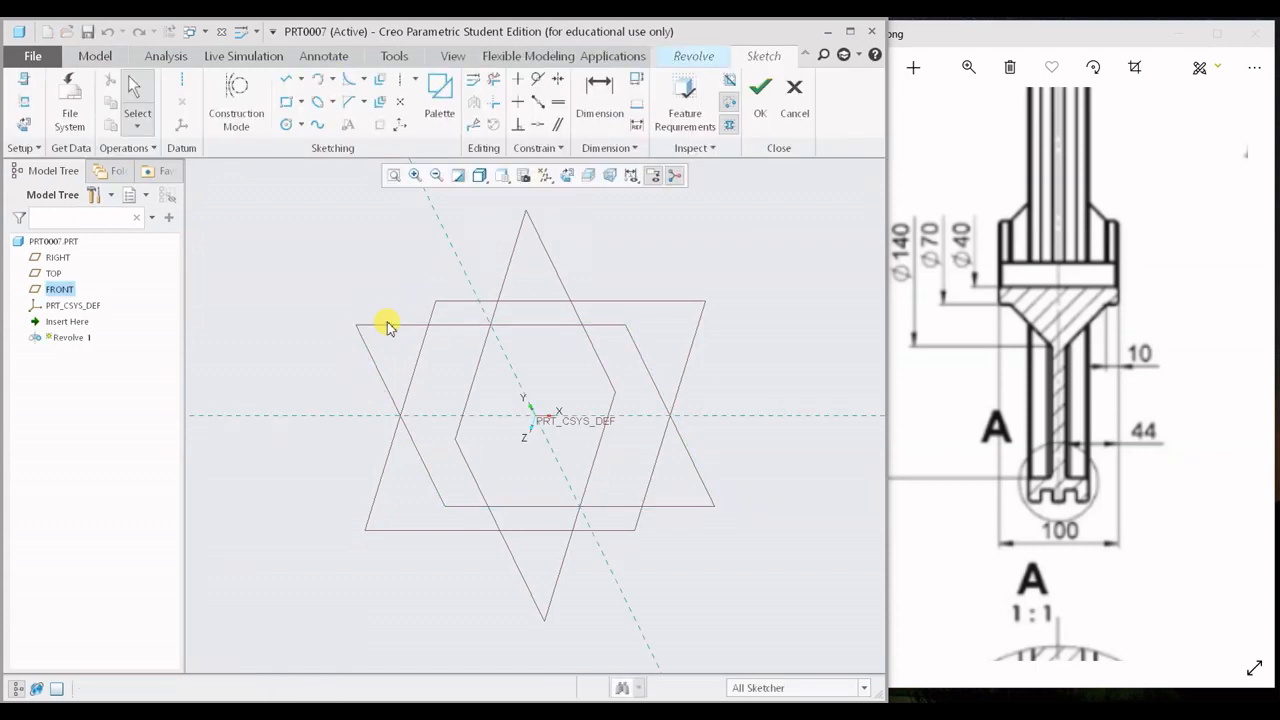
{"action": "left_click", "coordinate": [567, 176]}
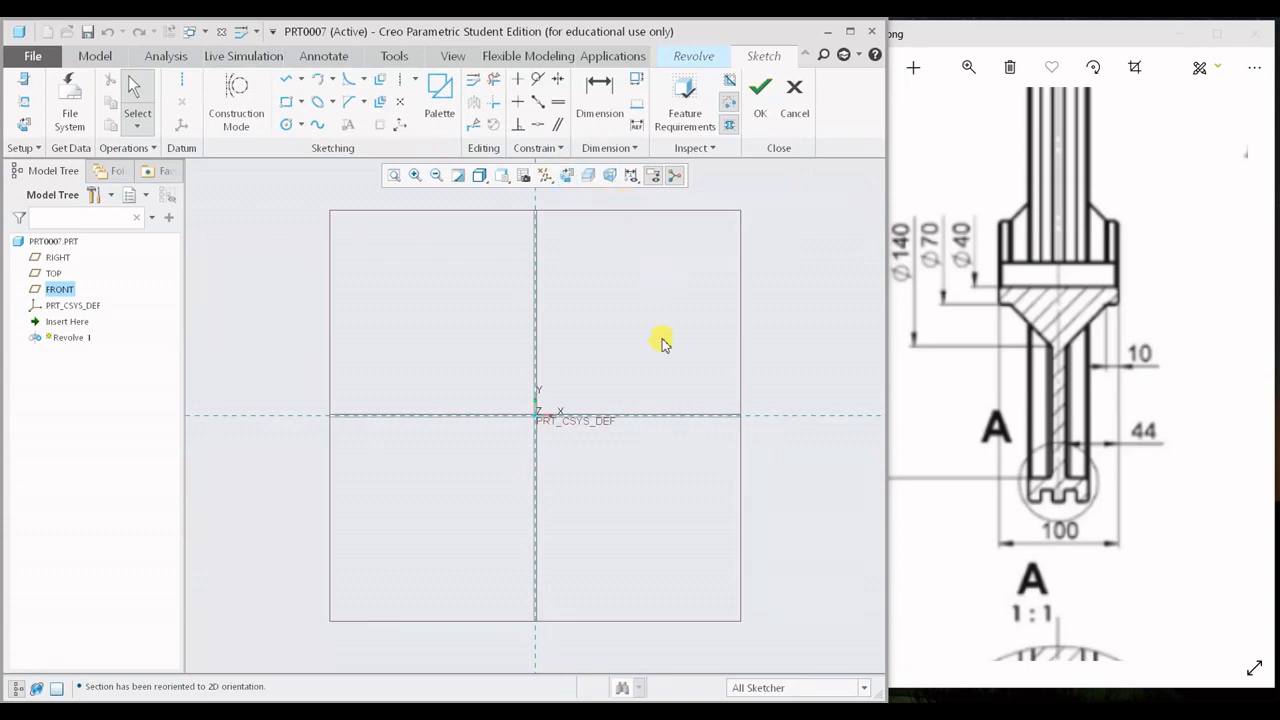
{"action": "mouse_move", "coordinate": [661, 343]}
{"action": "middle_mouse_down", "text": "shift"}
{"action": "mouse_move", "coordinate": [614, 349]}
{"action": "mouse_move", "coordinate": [607, 311]}
{"action": "middle_mouse_up", "text": "shift"}
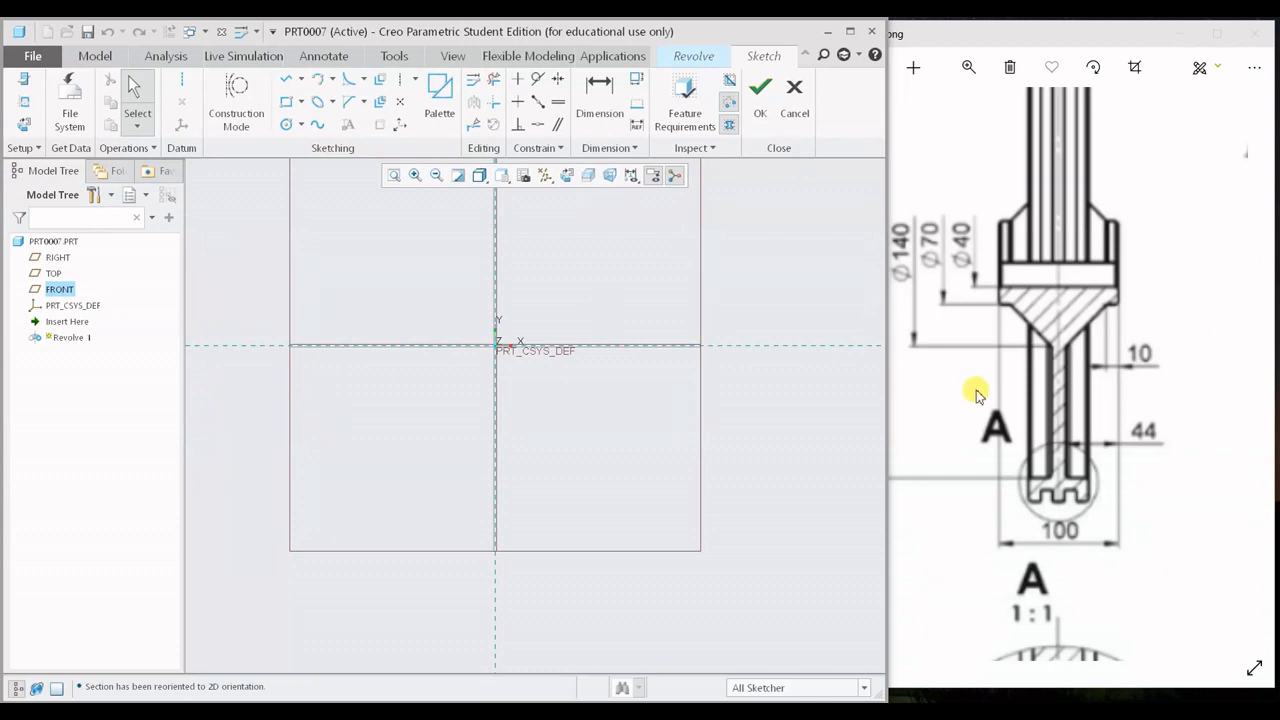
- Place a horizontal axis of revolution centerline through the origin along the horizontal reference
{"action": "left_click", "coordinate": [184, 81]}
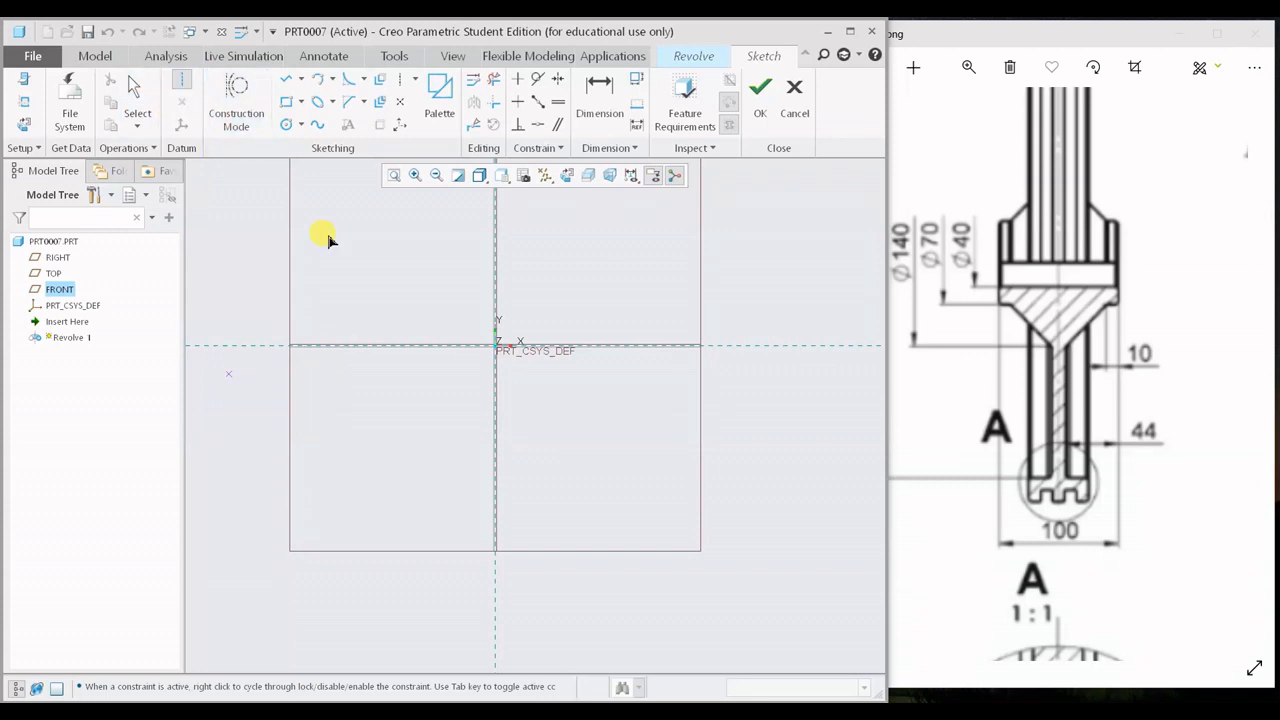
{"action": "left_click", "coordinate": [680, 346]}
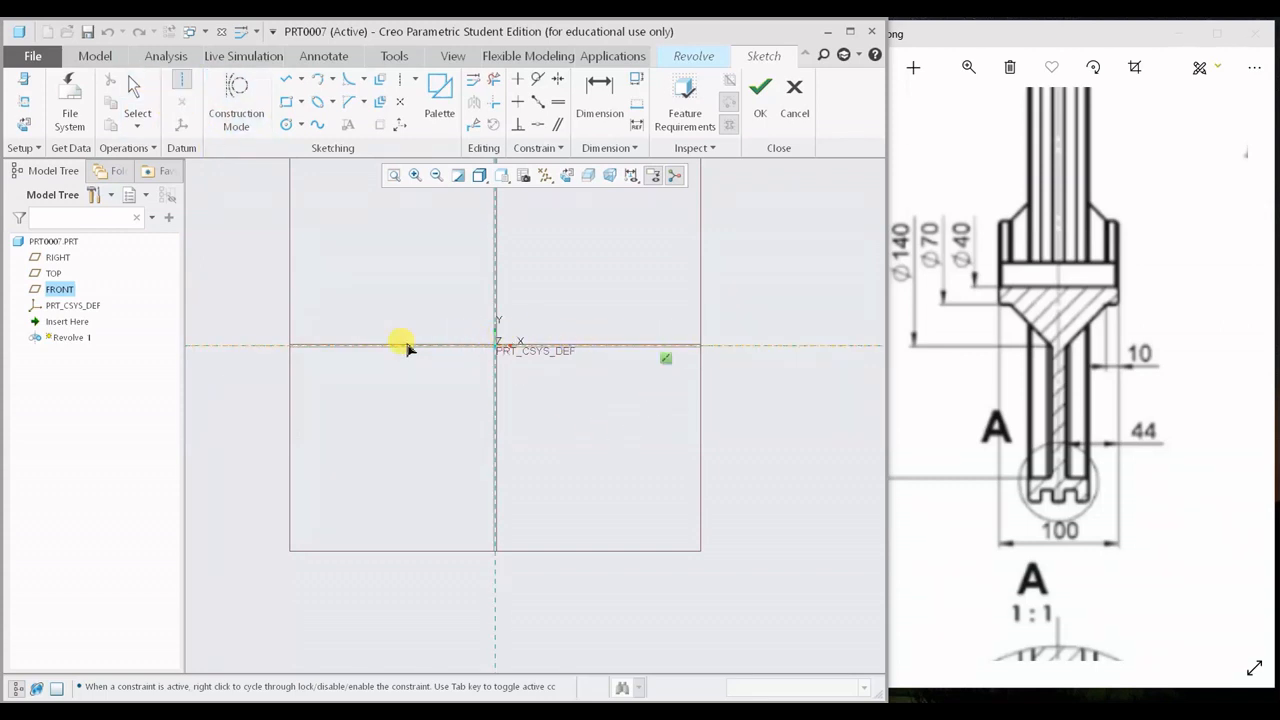
{"action": "left_click", "coordinate": [306, 347]}
{"action": "middle_click", "coordinate": [757, 440]}
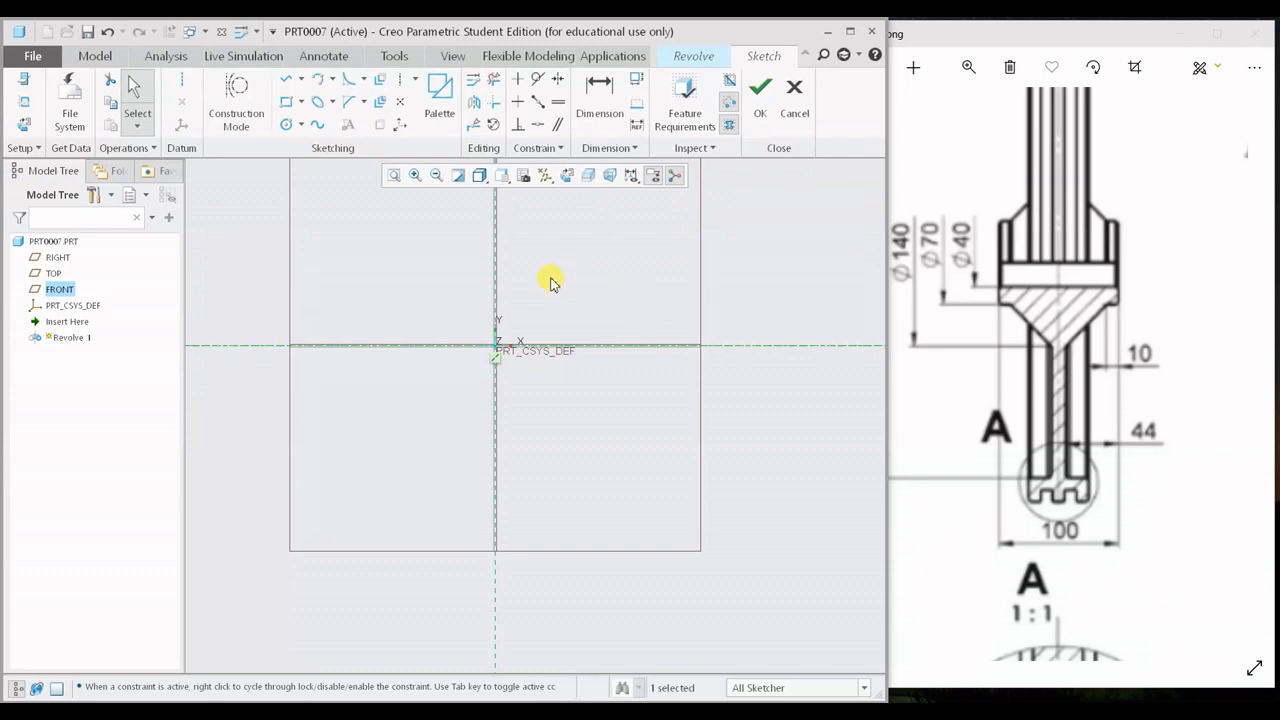
- Add a vertical sketch centerline through the origin along the vertical reference
{"action": "left_click", "coordinate": [400, 79]}
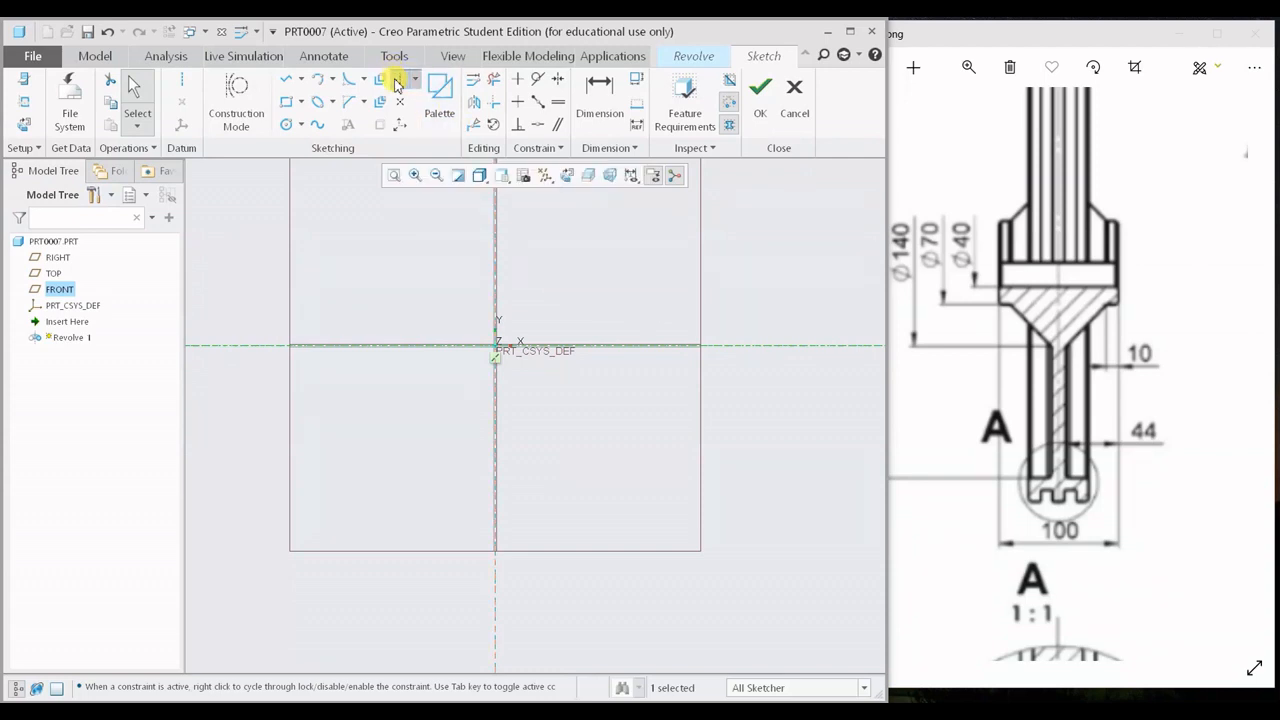
{"action": "left_click", "coordinate": [505, 293]}
{"action": "left_click", "coordinate": [502, 238]}
{"action": "middle_click", "coordinate": [612, 443]}
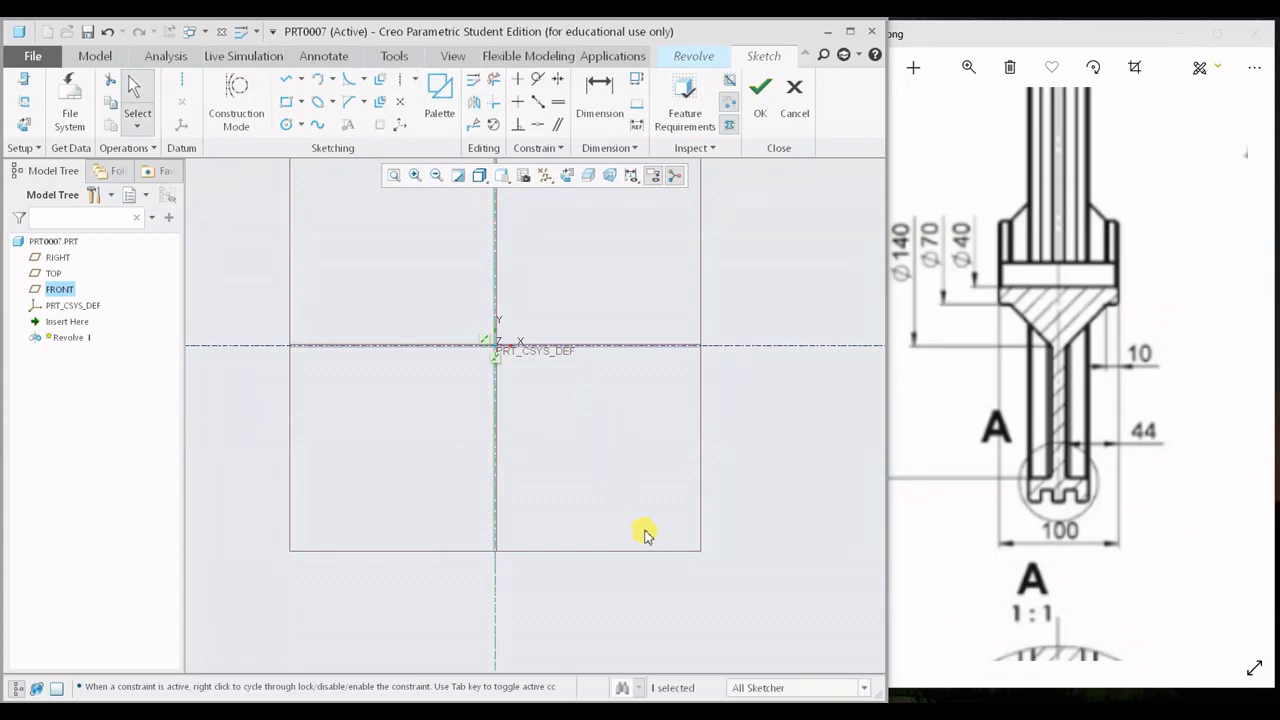
- Draw a horizontal line below the revolve axis, symmetric about the vertical centerline, and set its length to 100
{"action": "mouse_move", "coordinate": [456, 345]}
{"action": "middle_mouse_down", "text": "shift"}
{"action": "mouse_move", "coordinate": [482, 353]}
{"action": "mouse_move", "coordinate": [515, 318]}
{"action": "middle_mouse_up", "text": "shift"}
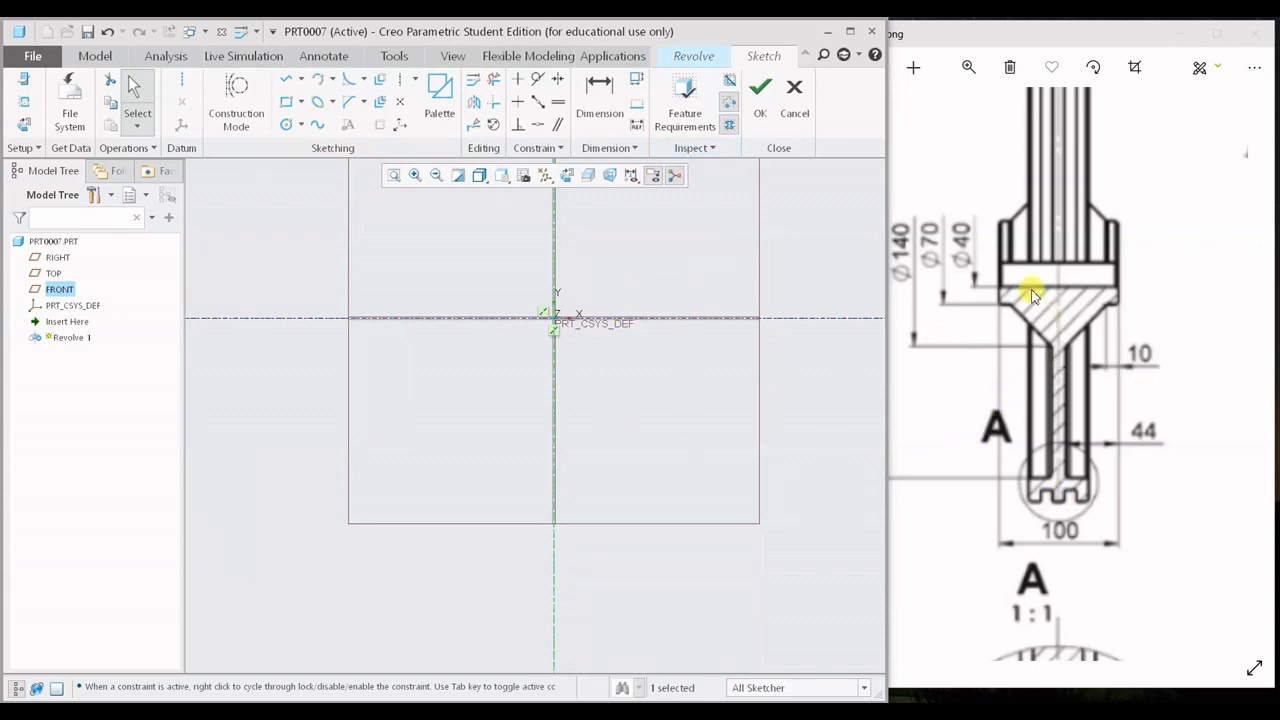
{"action": "left_click", "coordinate": [288, 80]}
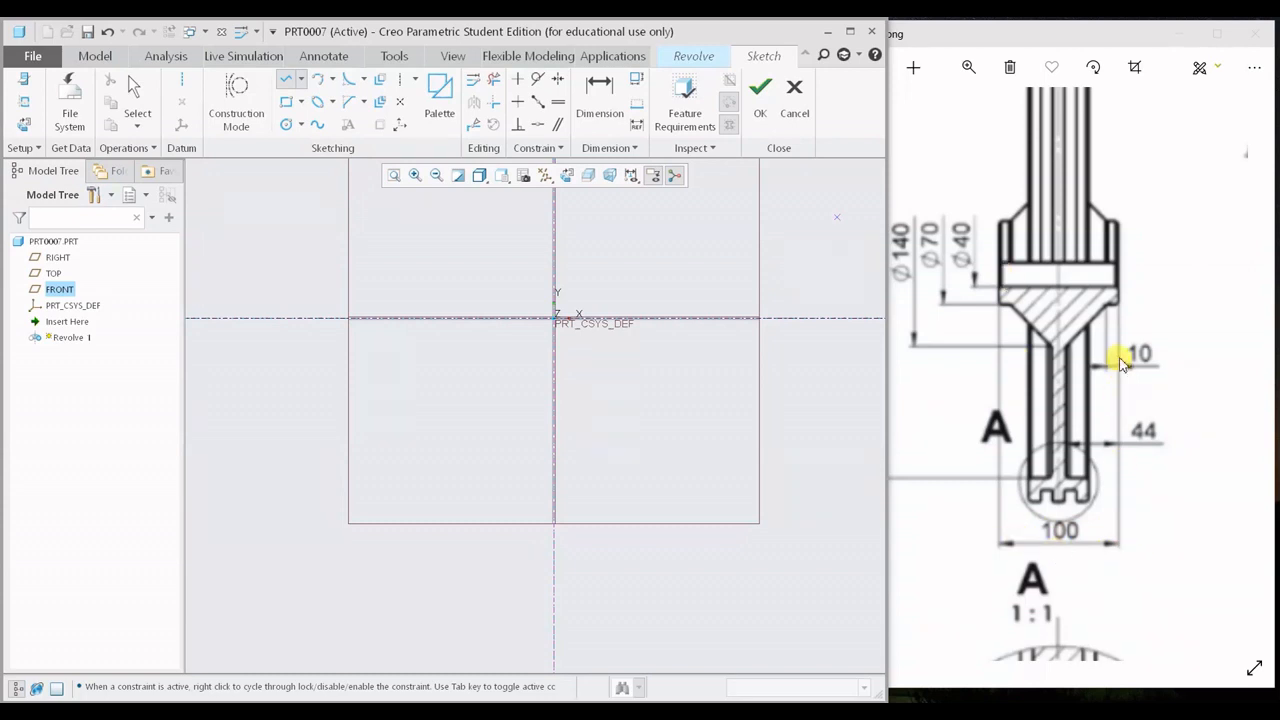
{"action": "left_click", "coordinate": [287, 81]}
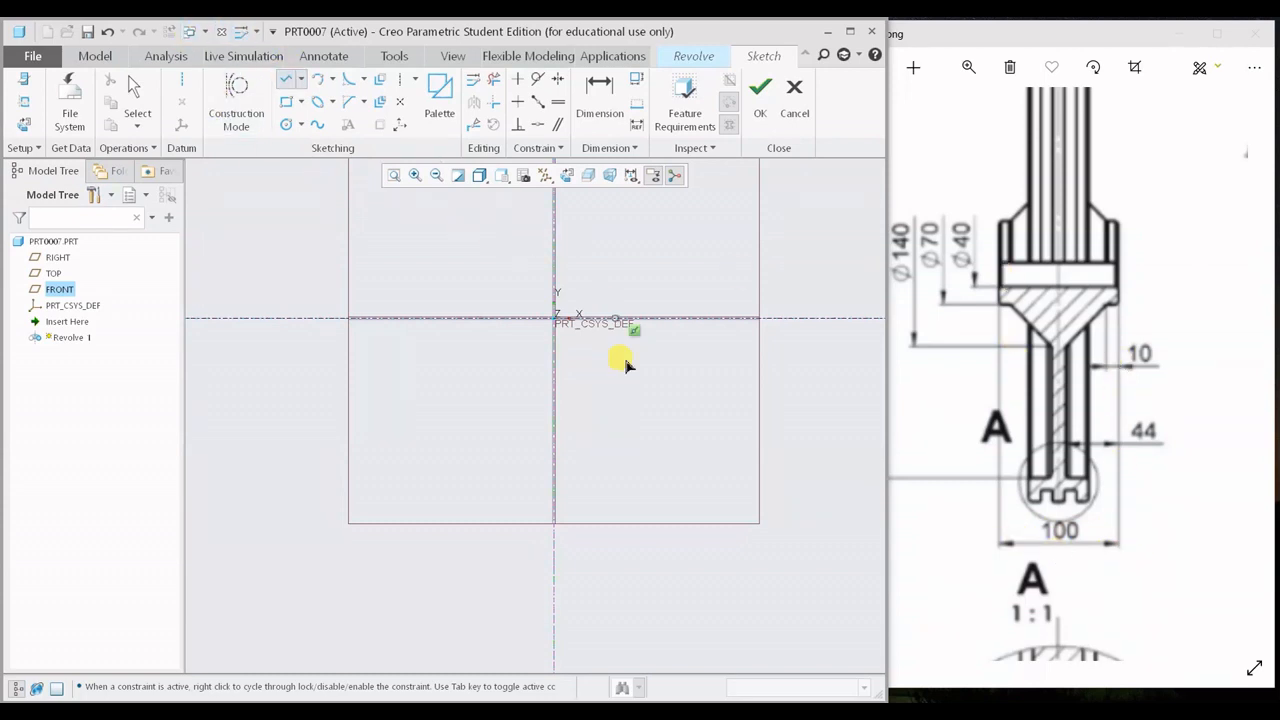
{"action": "left_click", "coordinate": [505, 355]}
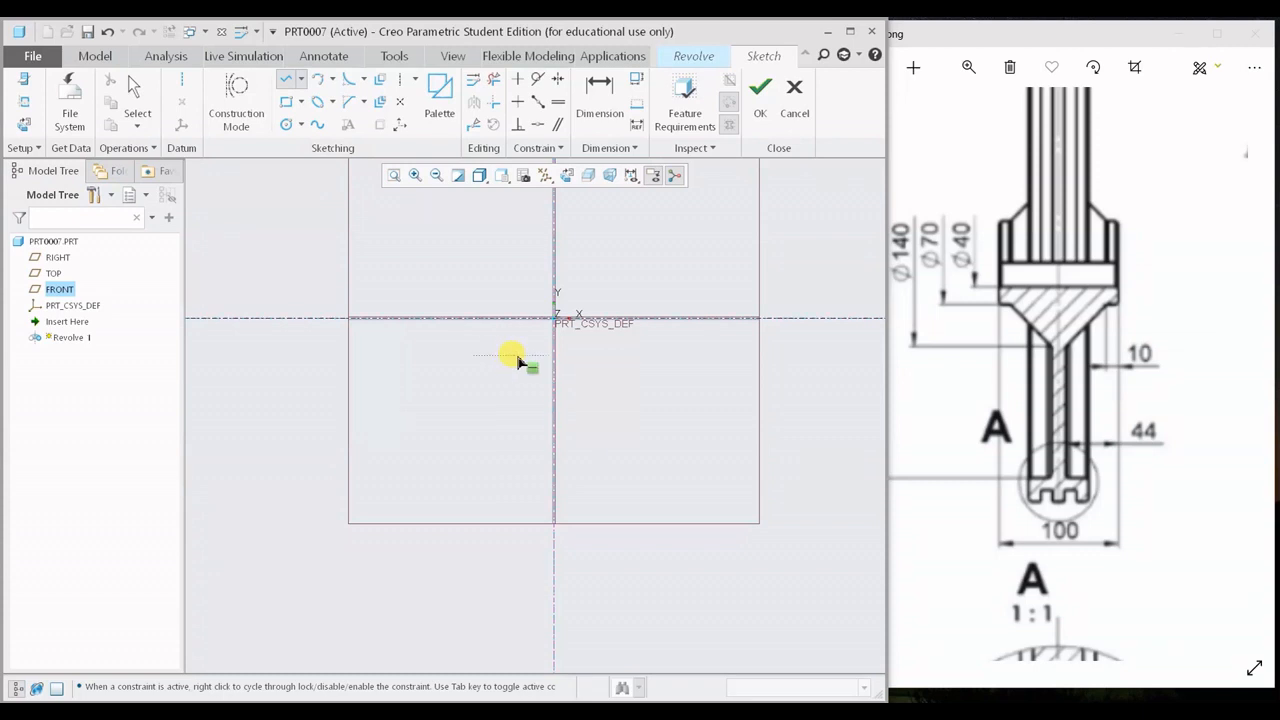
{"action": "left_click", "coordinate": [588, 376]}
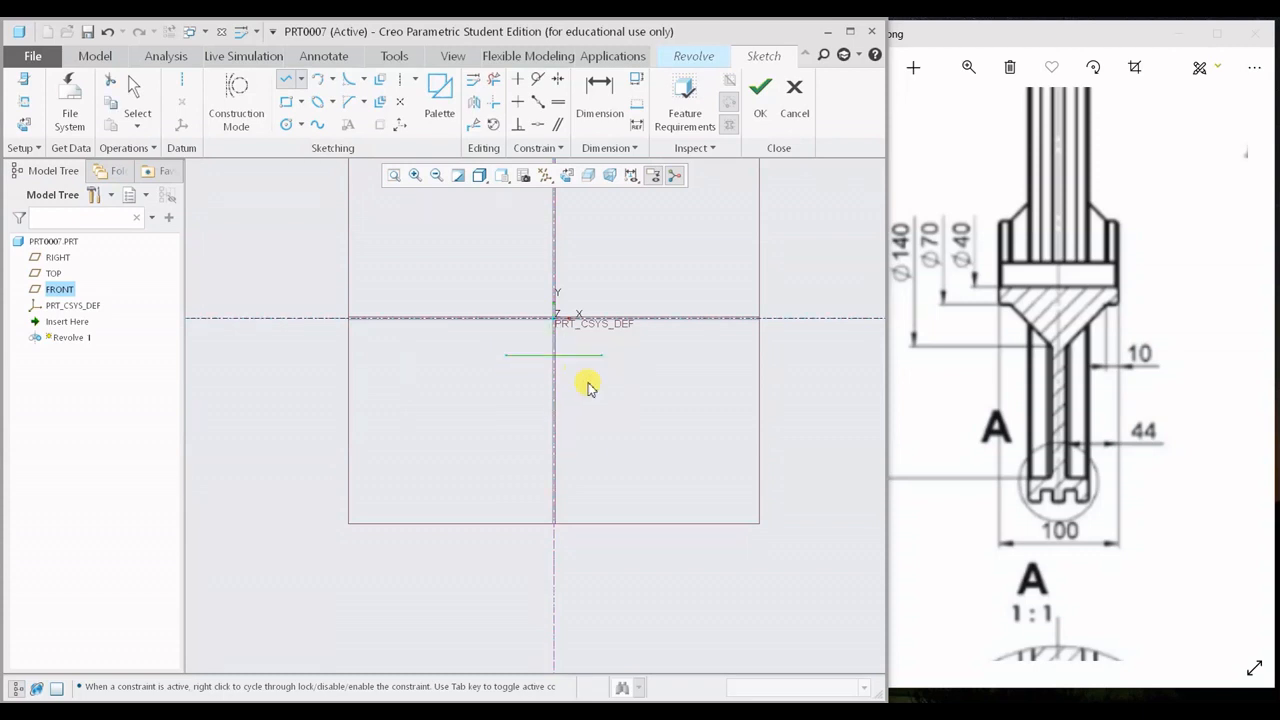
{"action": "middle_click", "coordinate": [586, 379]}
{"action": "double_click", "coordinate": [491, 312]}
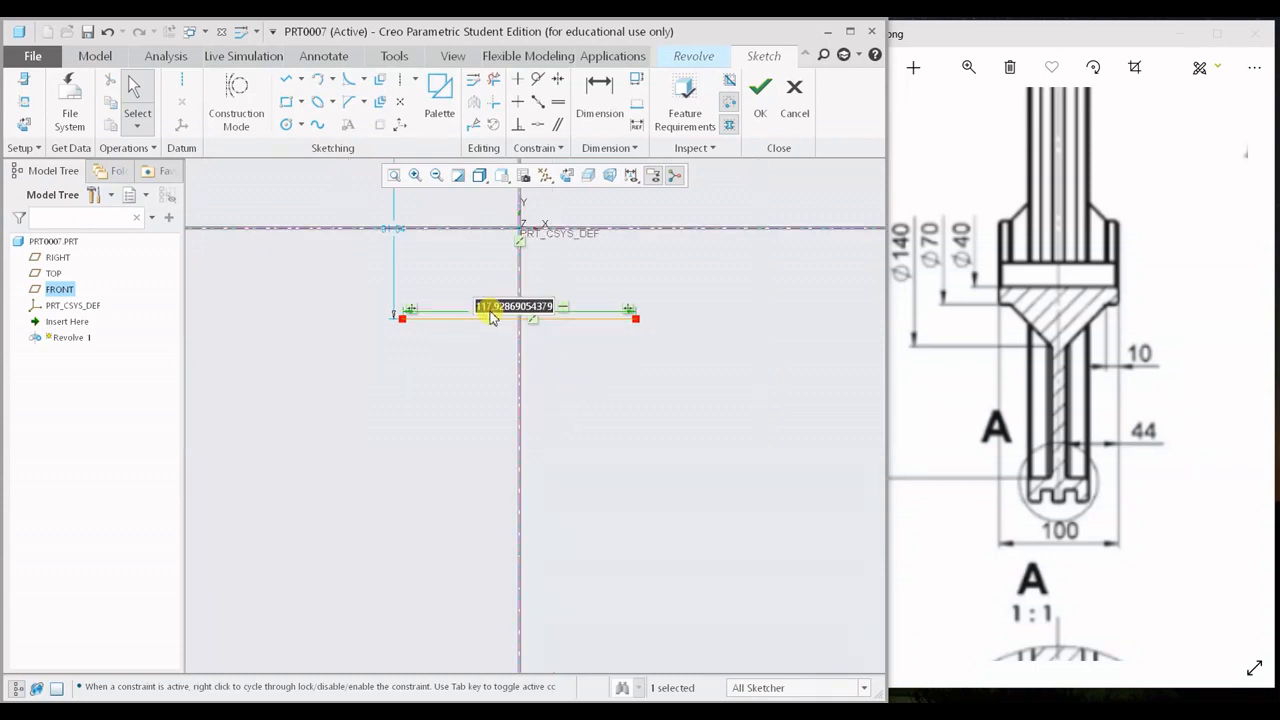
{"action": "type", "text": "100"}
{"action": "key", "text": "Return"}
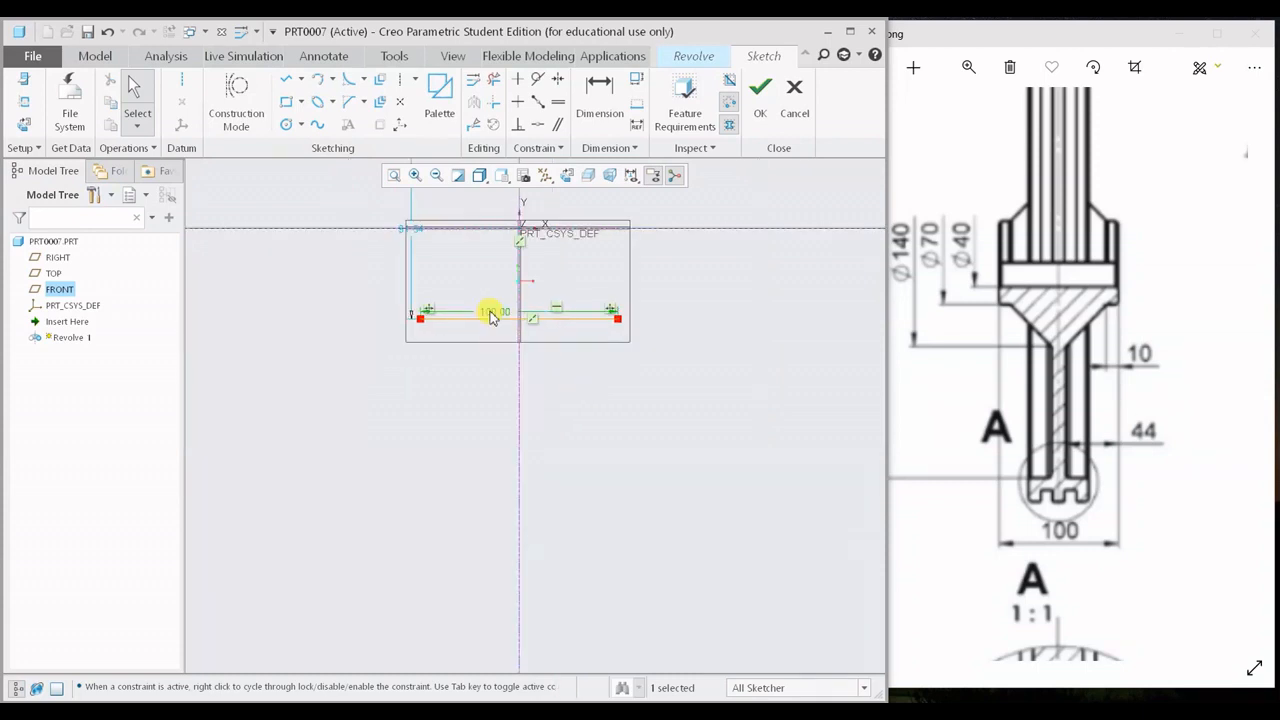
- Move the horizontal line's diameter dimension clear of the sketch and set it to 40
{"action": "scroll", "coordinate": [516, 322], "scroll_direction": "up", "scroll_amount": 1}
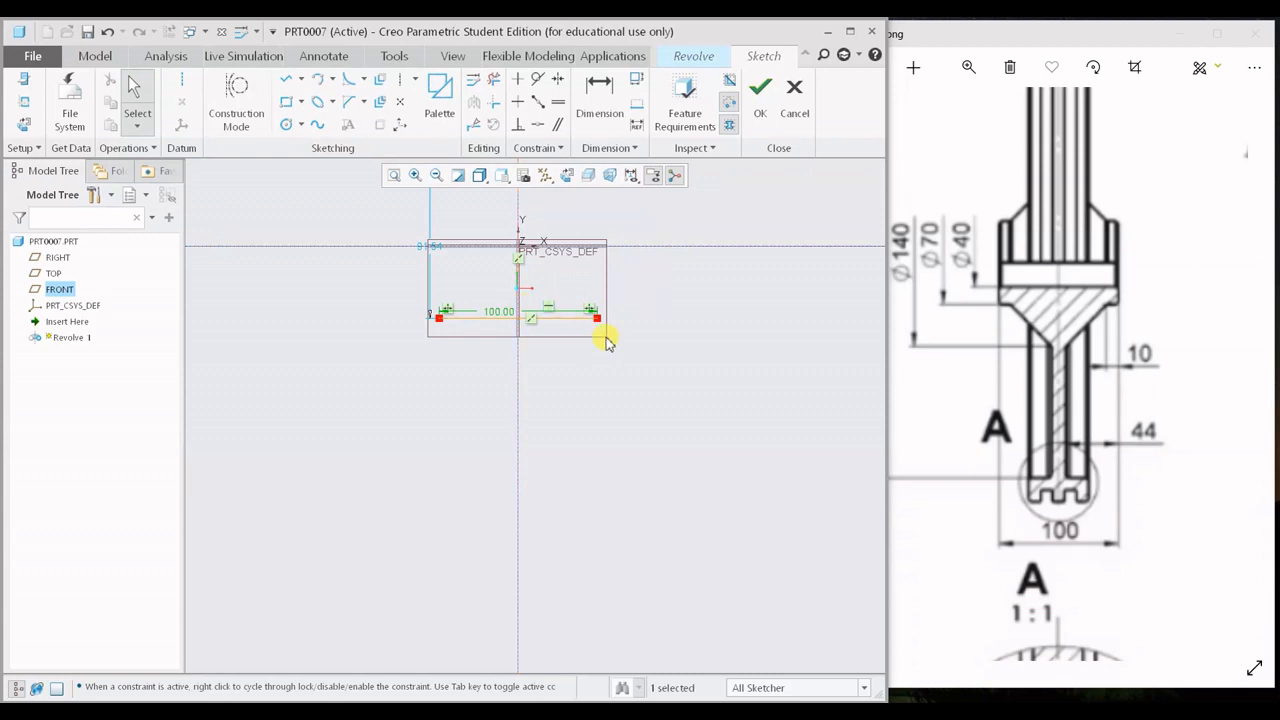
{"action": "middle_click_drag", "start_coordinate": [625, 298], "coordinate": [621, 377], "text": "shift"}
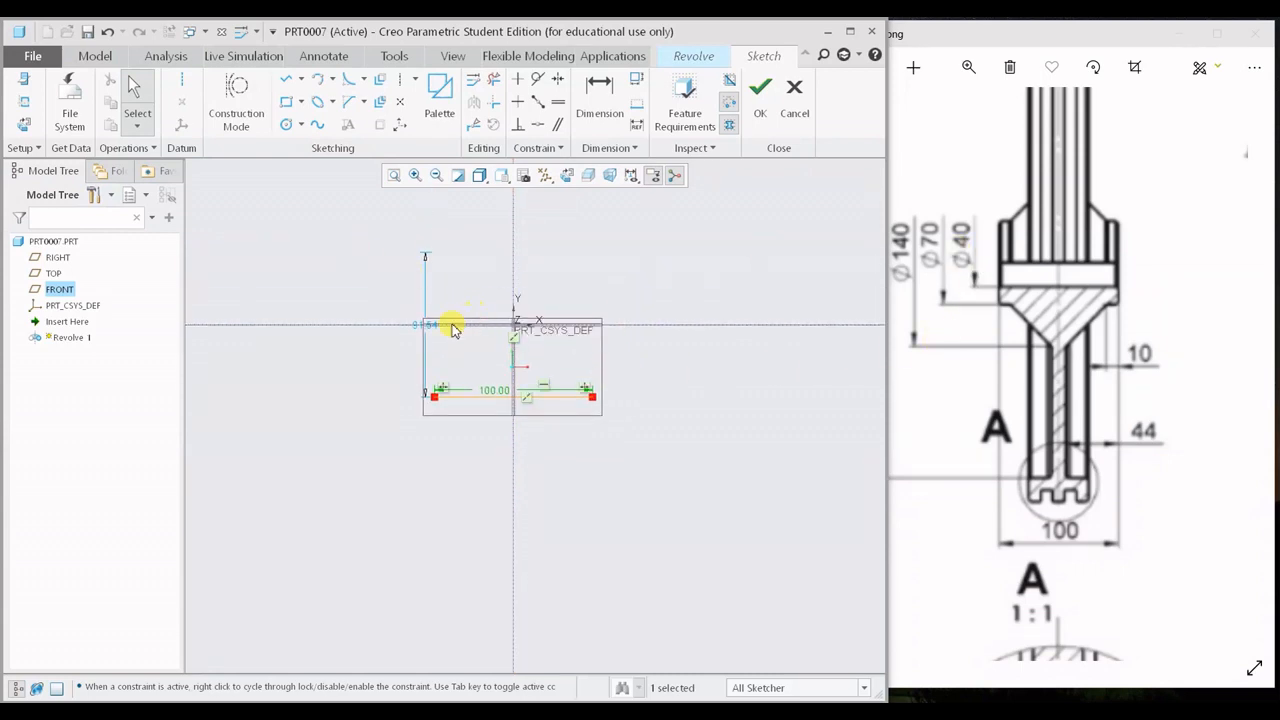
{"action": "mouse_move", "coordinate": [423, 325]}
{"action": "left_mouse_down"}
{"action": "mouse_move", "coordinate": [357, 327]}
{"action": "mouse_move", "coordinate": [337, 277]}
{"action": "mouse_move", "coordinate": [339, 290]}
{"action": "left_mouse_up"}
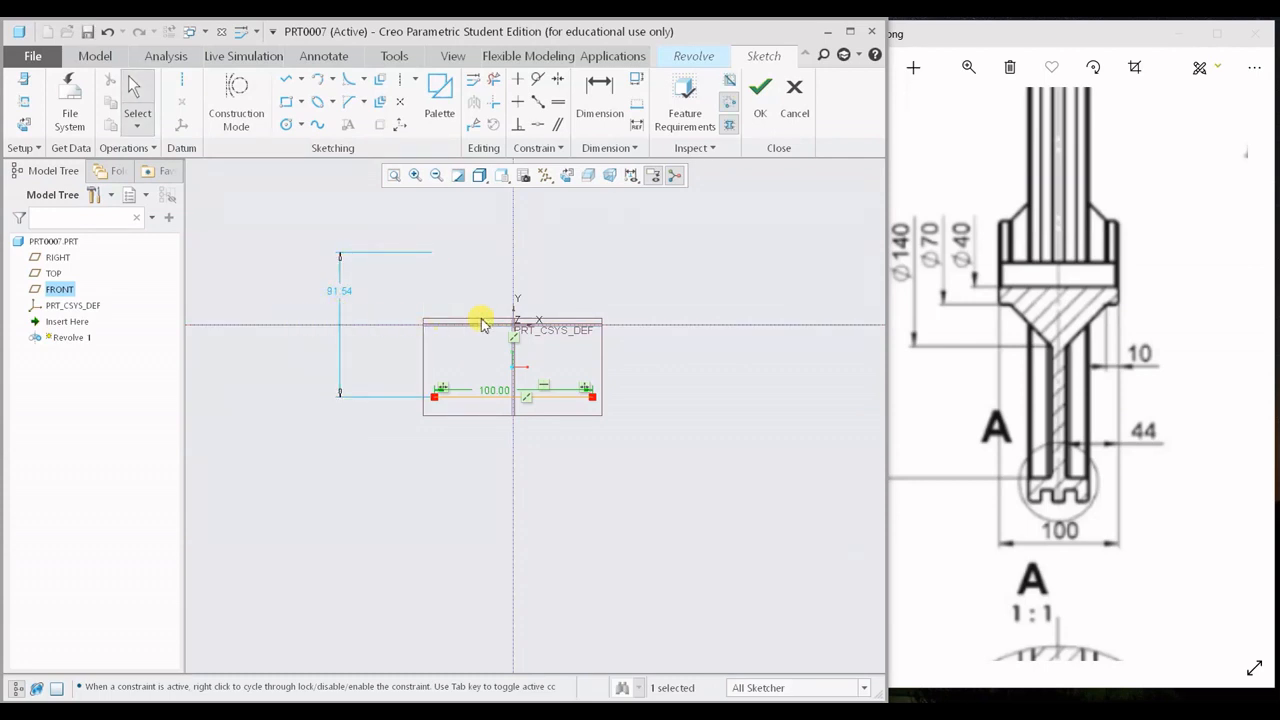
{"action": "left_click", "coordinate": [339, 292]}
{"action": "double_click", "coordinate": [340, 291]}
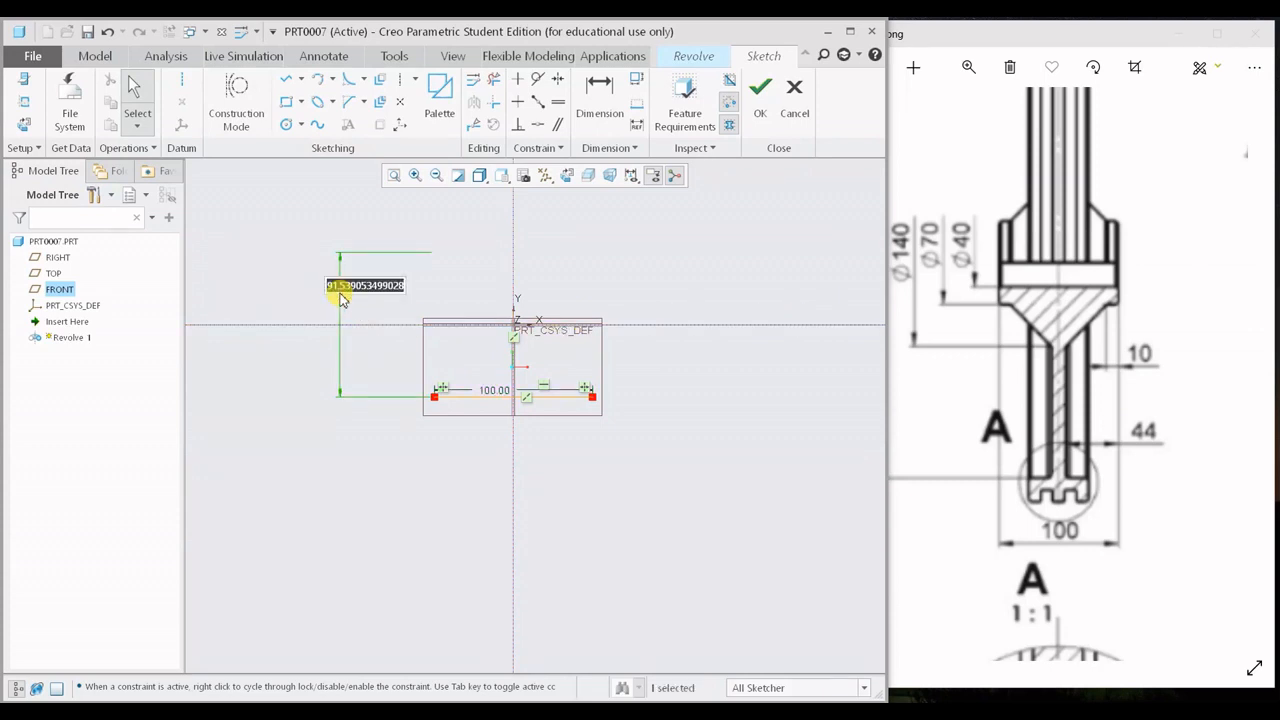
{"action": "type", "text": "40"}
{"action": "key", "text": "Return"}
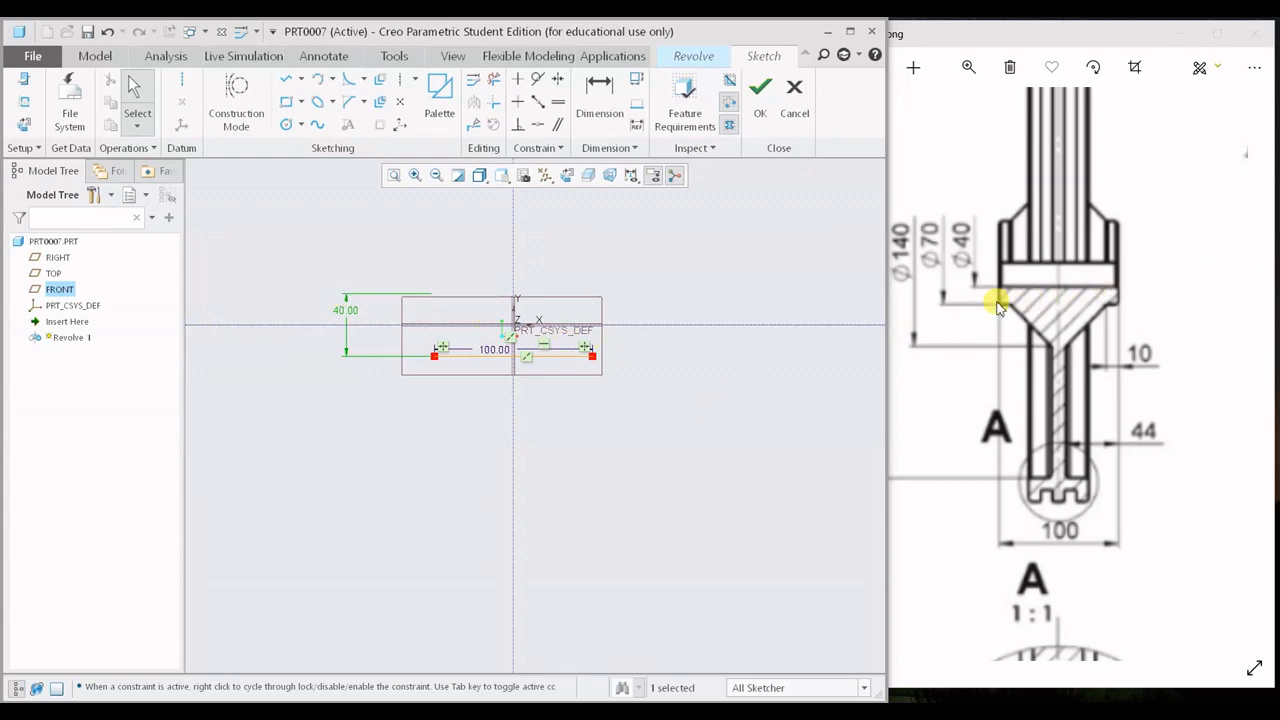
- Draw a vertical line down from the left end of the 100 line and set its lower end's diameter to 70
{"action": "left_click", "coordinate": [287, 80]}
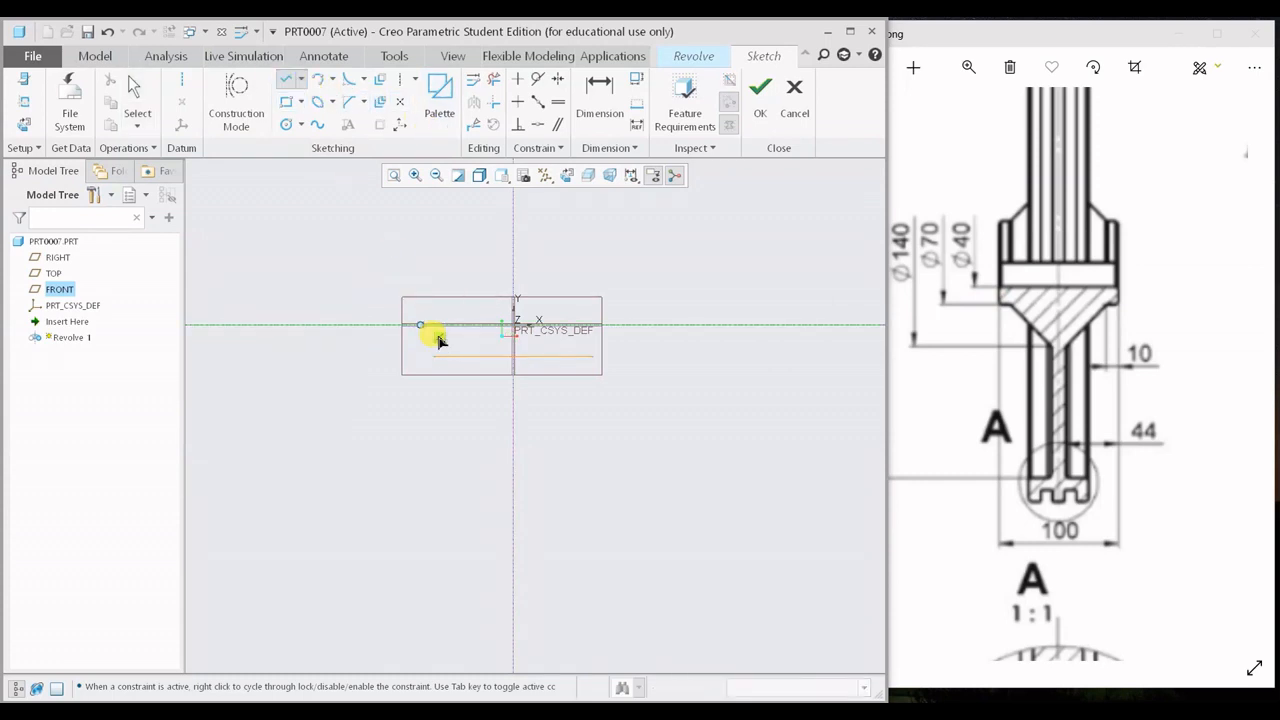
{"action": "left_click", "coordinate": [440, 366]}
{"action": "left_click", "coordinate": [436, 394]}
{"action": "middle_click", "coordinate": [502, 388]}
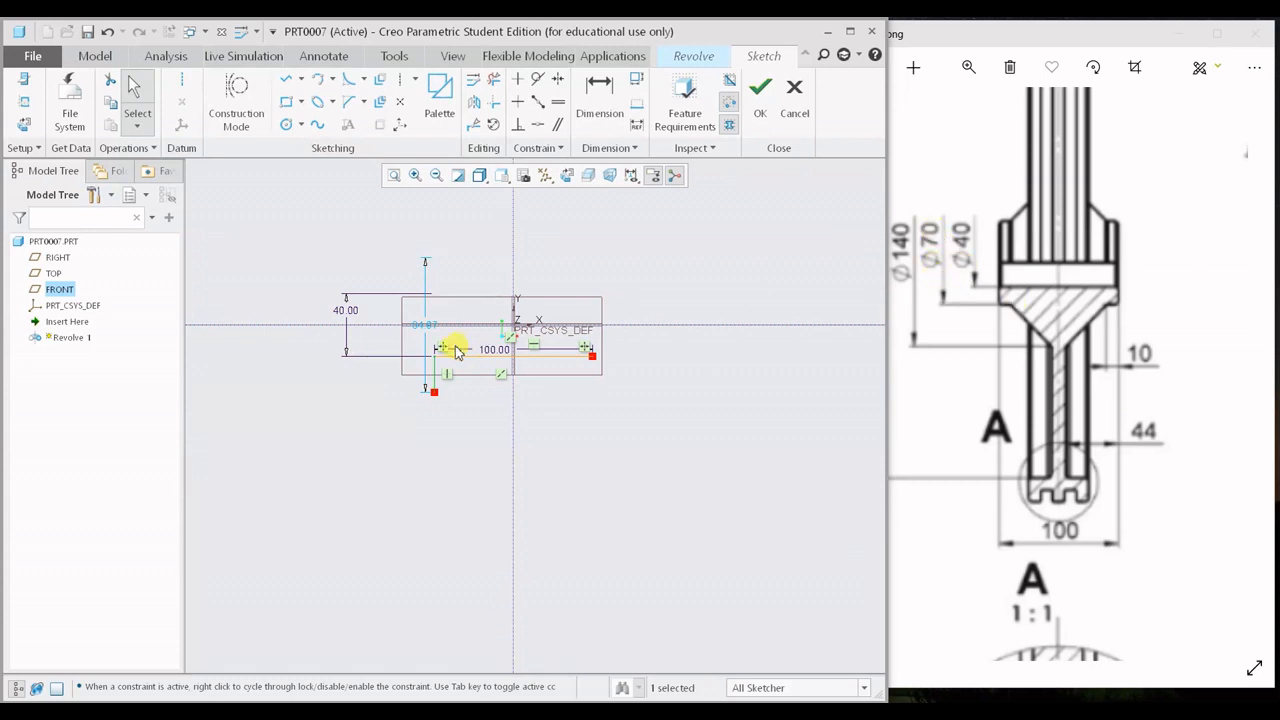
{"action": "left_click", "coordinate": [424, 327]}
{"action": "left_click_drag", "start_coordinate": [424, 327], "coordinate": [272, 330]}
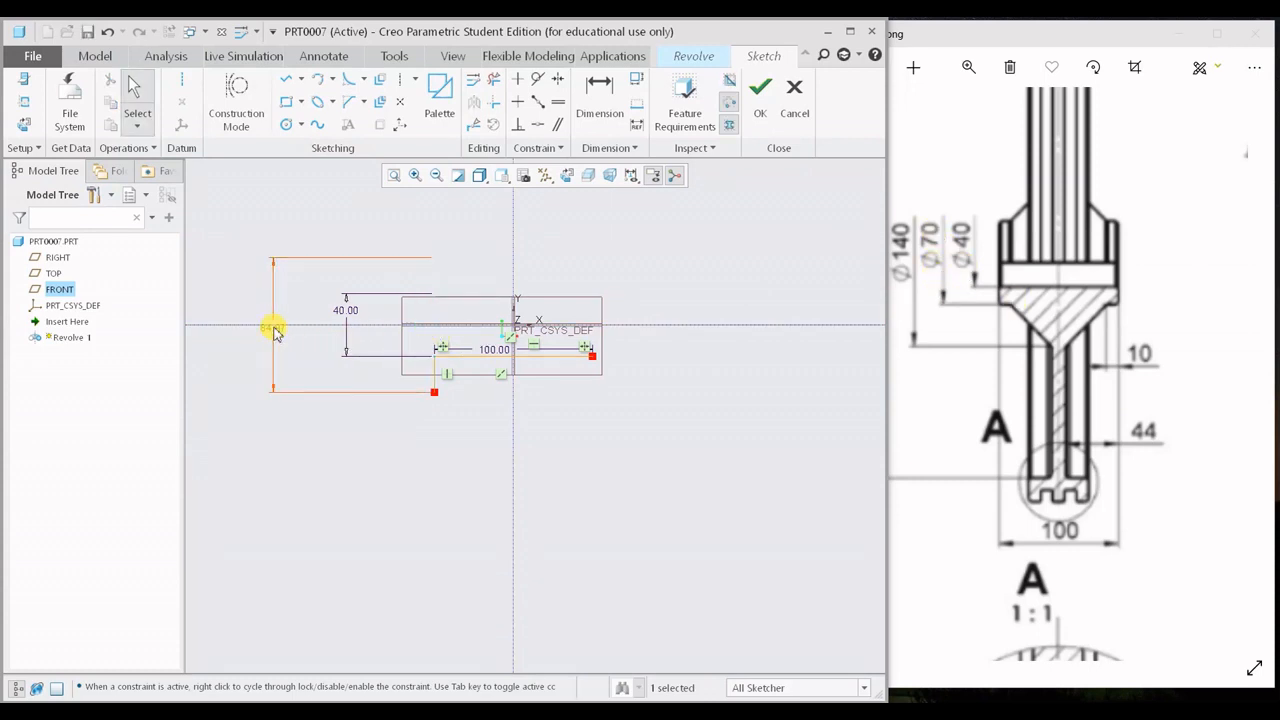
{"action": "double_click", "coordinate": [277, 325]}
{"action": "type", "text": "70"}
{"action": "key", "text": "Return"}
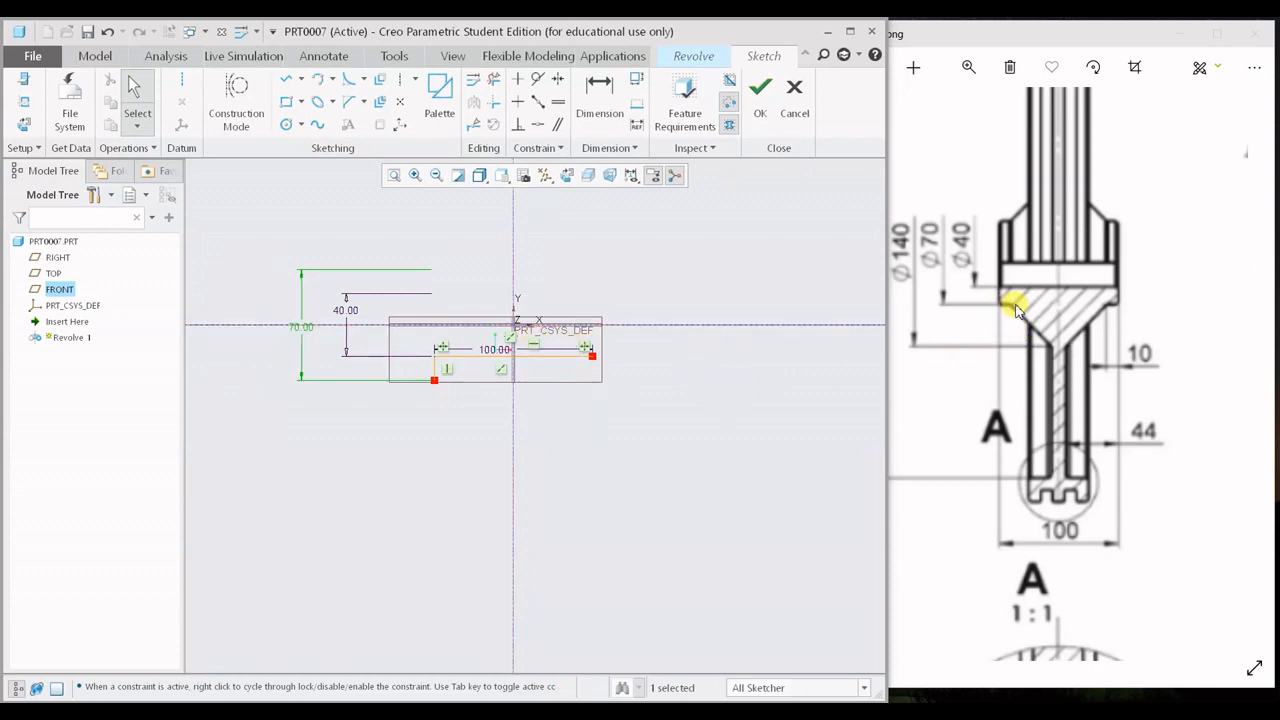
- Draw a short horizontal line inward from the lower end of the left vertical line and set its length to 10
{"action": "left_click", "coordinate": [286, 80]}
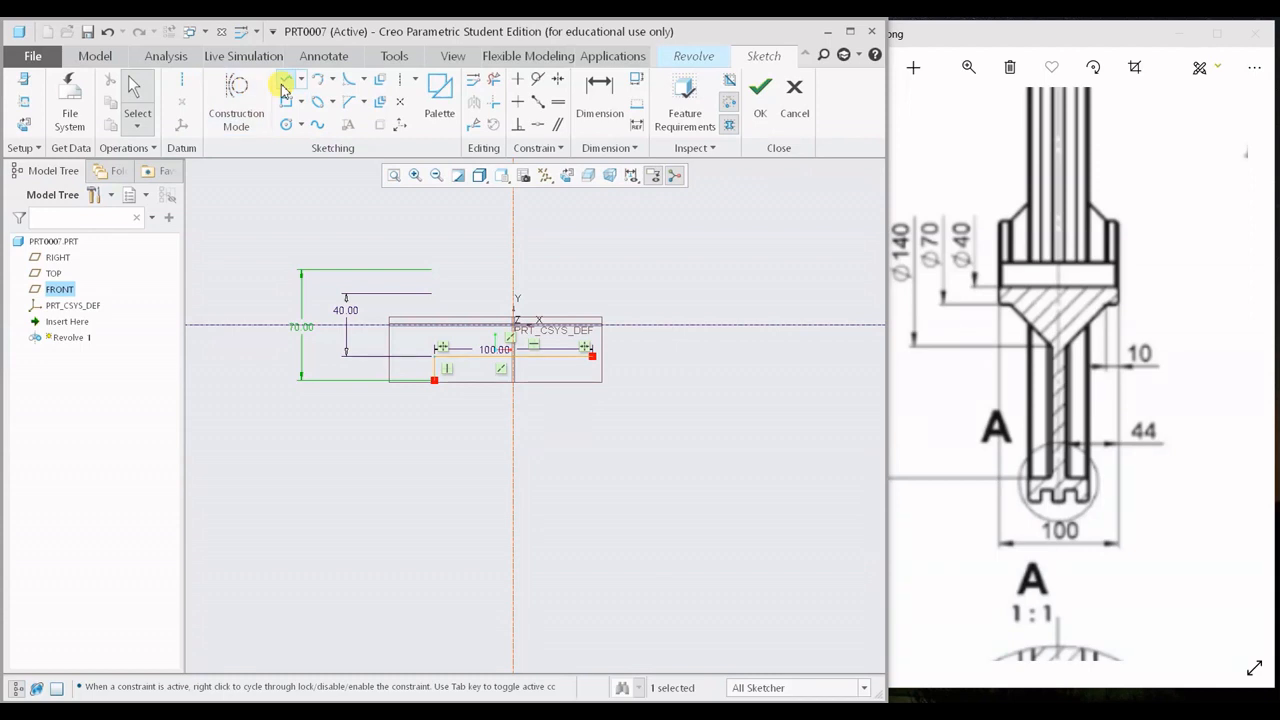
{"action": "left_click", "coordinate": [436, 380]}
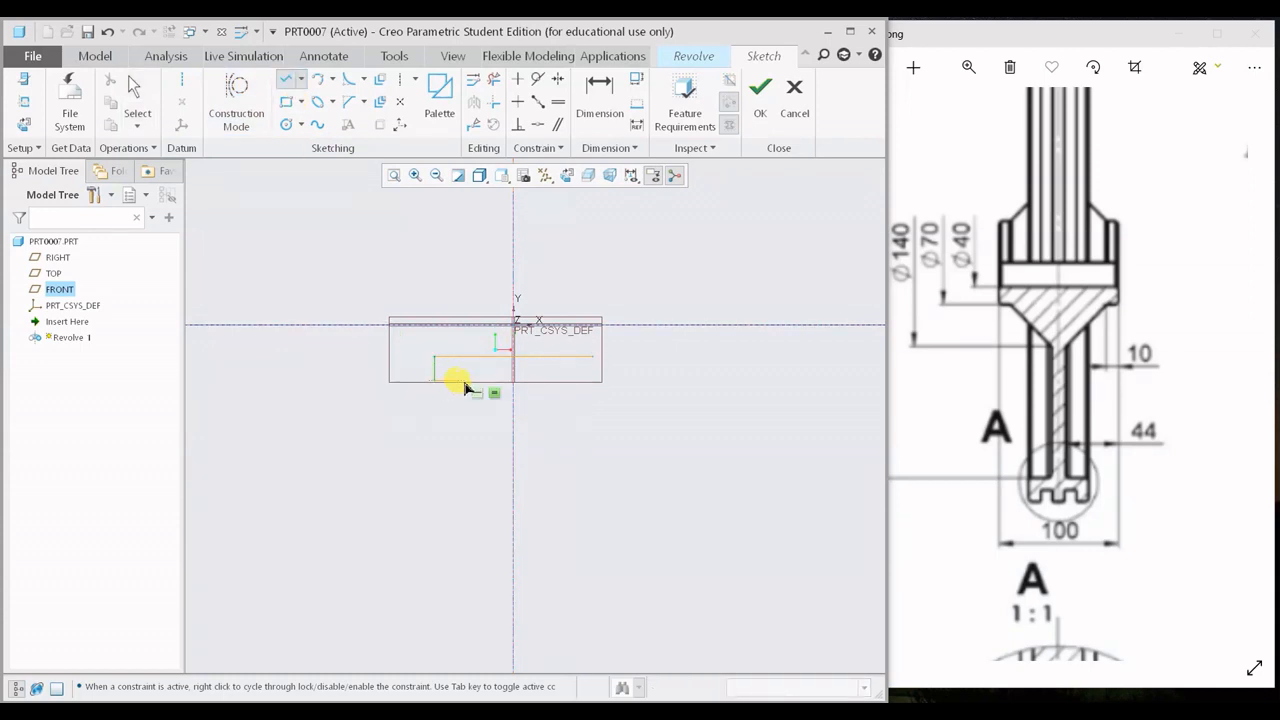
{"action": "scroll", "coordinate": [466, 388], "scroll_direction": "up", "scroll_amount": 5}
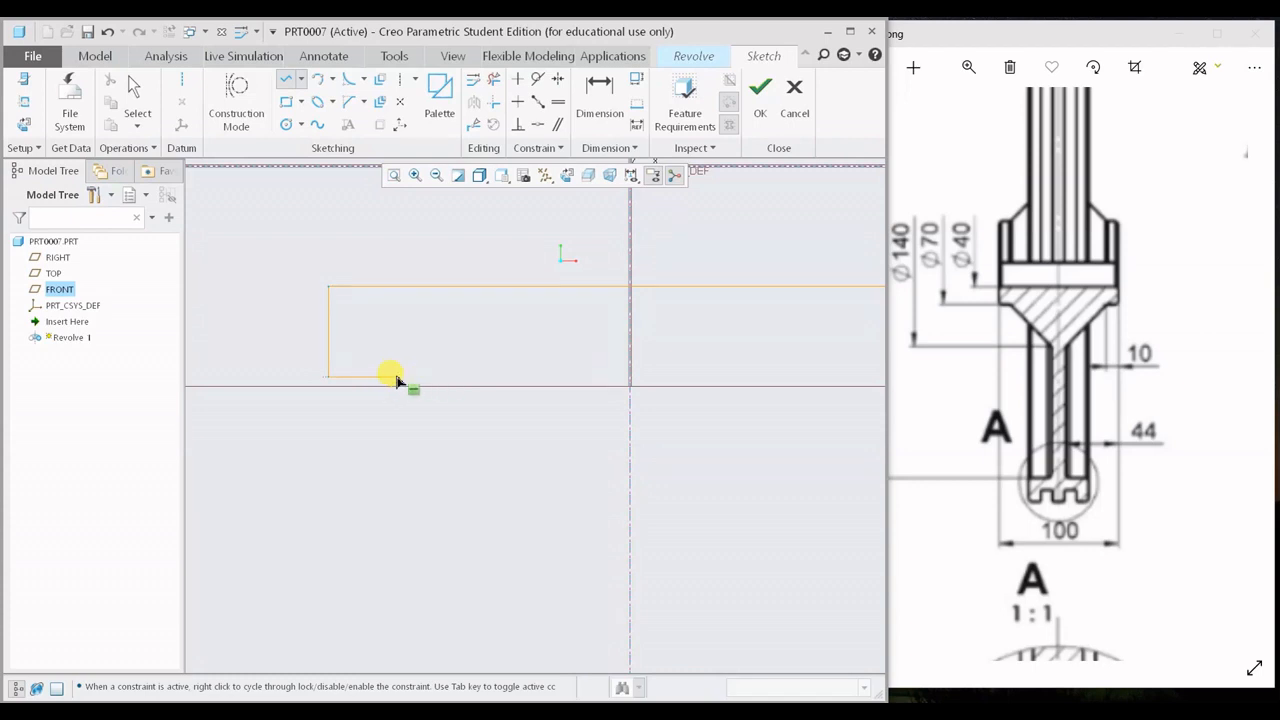
{"action": "left_click", "coordinate": [408, 378]}
{"action": "middle_click", "coordinate": [443, 400]}
{"action": "middle_click", "coordinate": [462, 410]}
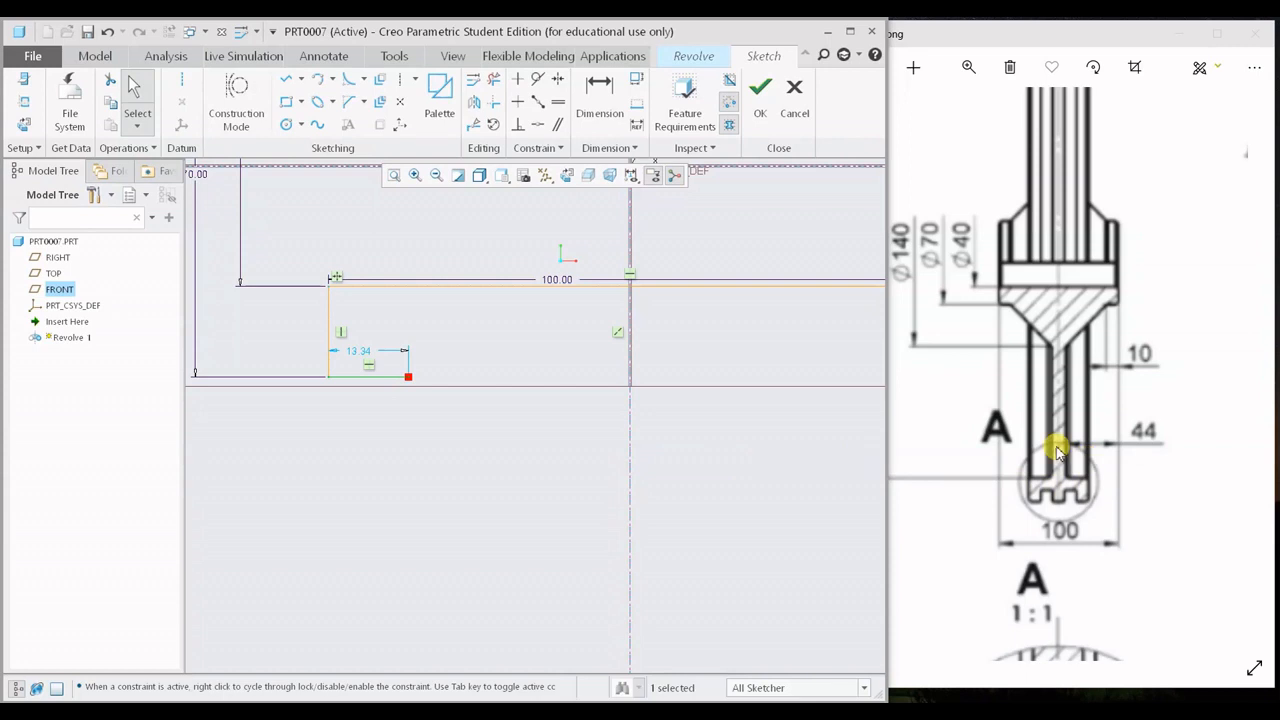
{"action": "left_click_drag", "start_coordinate": [370, 343], "coordinate": [370, 329]}
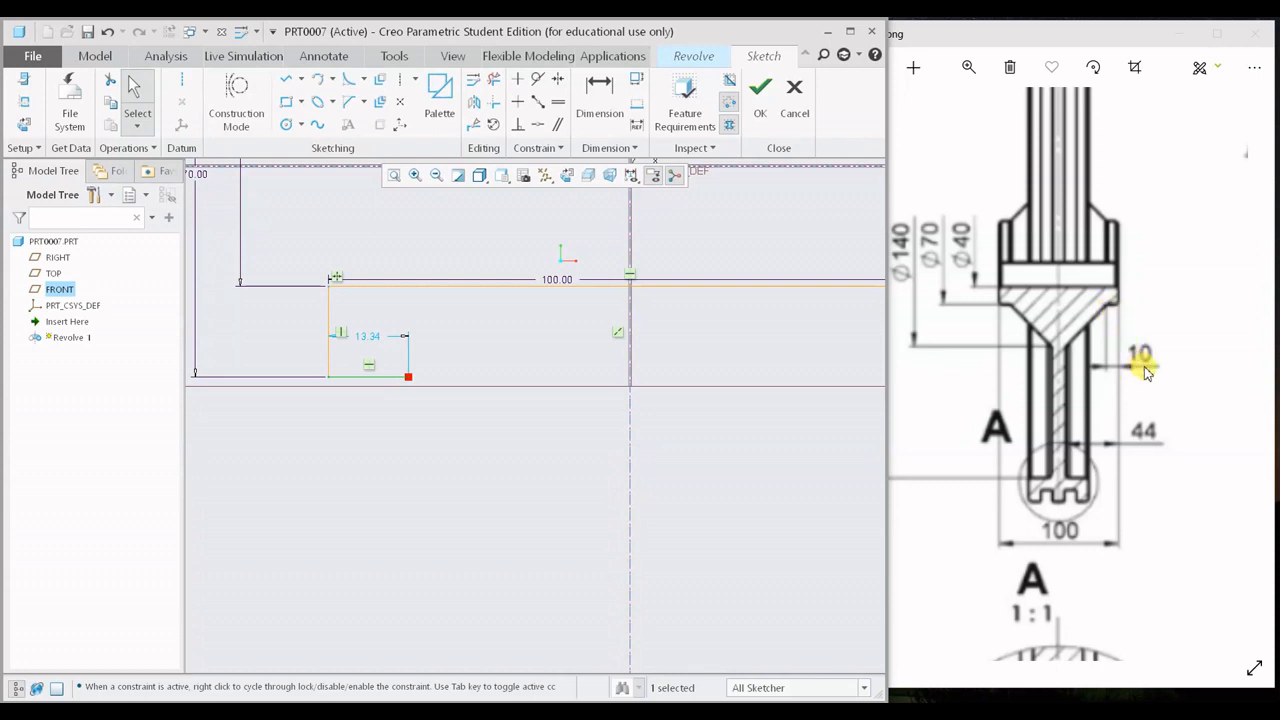
{"action": "scroll", "coordinate": [447, 397], "scroll_direction": "down", "scroll_amount": 1}
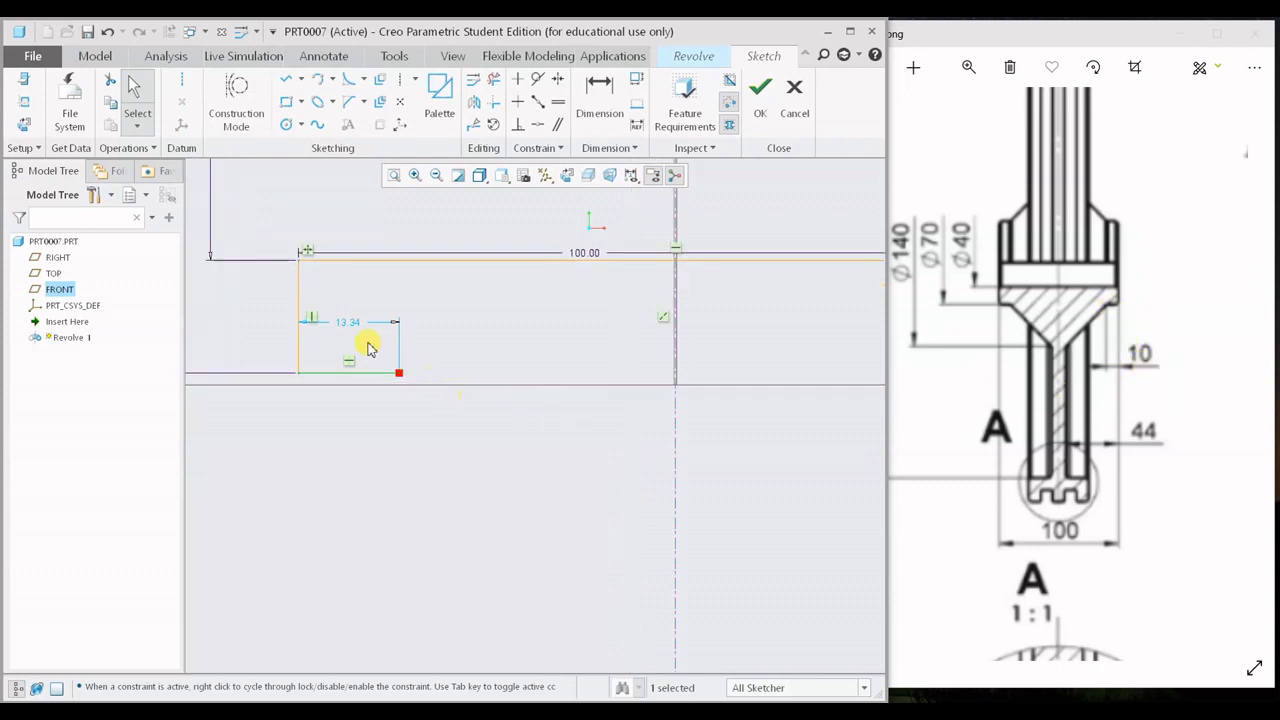
{"action": "double_click", "coordinate": [349, 322]}
{"action": "type", "text": "10"}
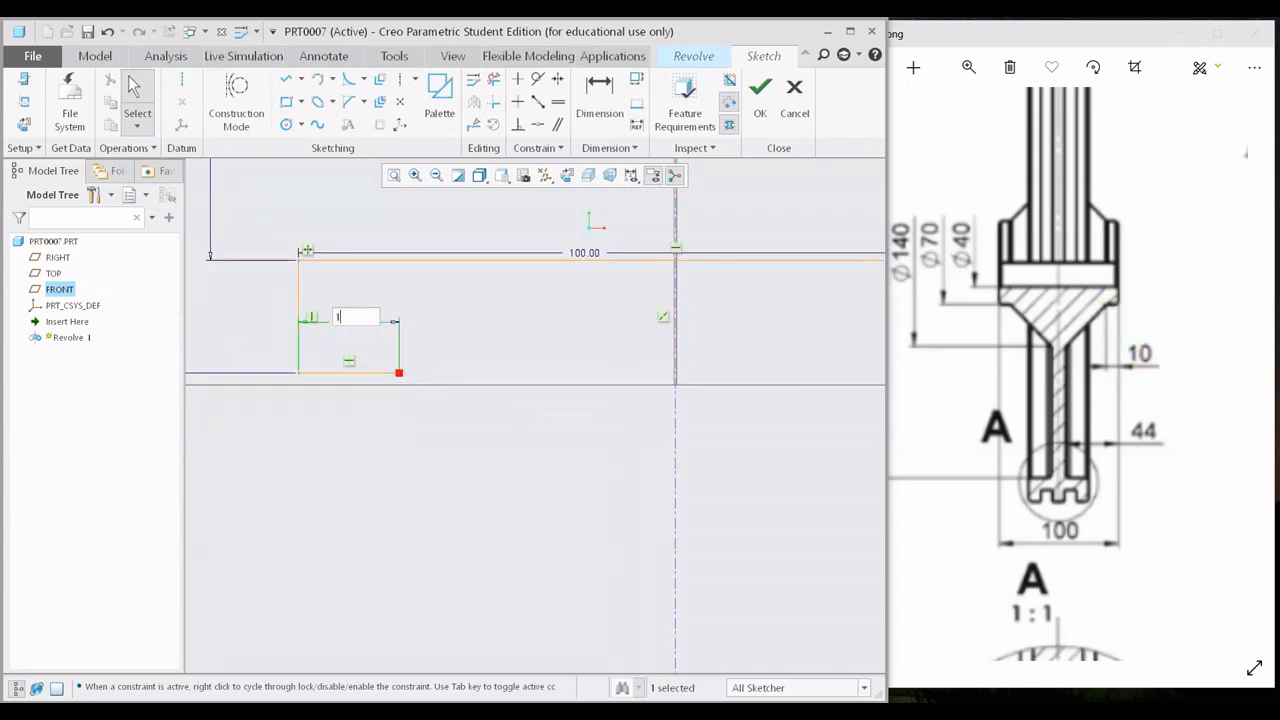
{"action": "key", "text": "Return"}
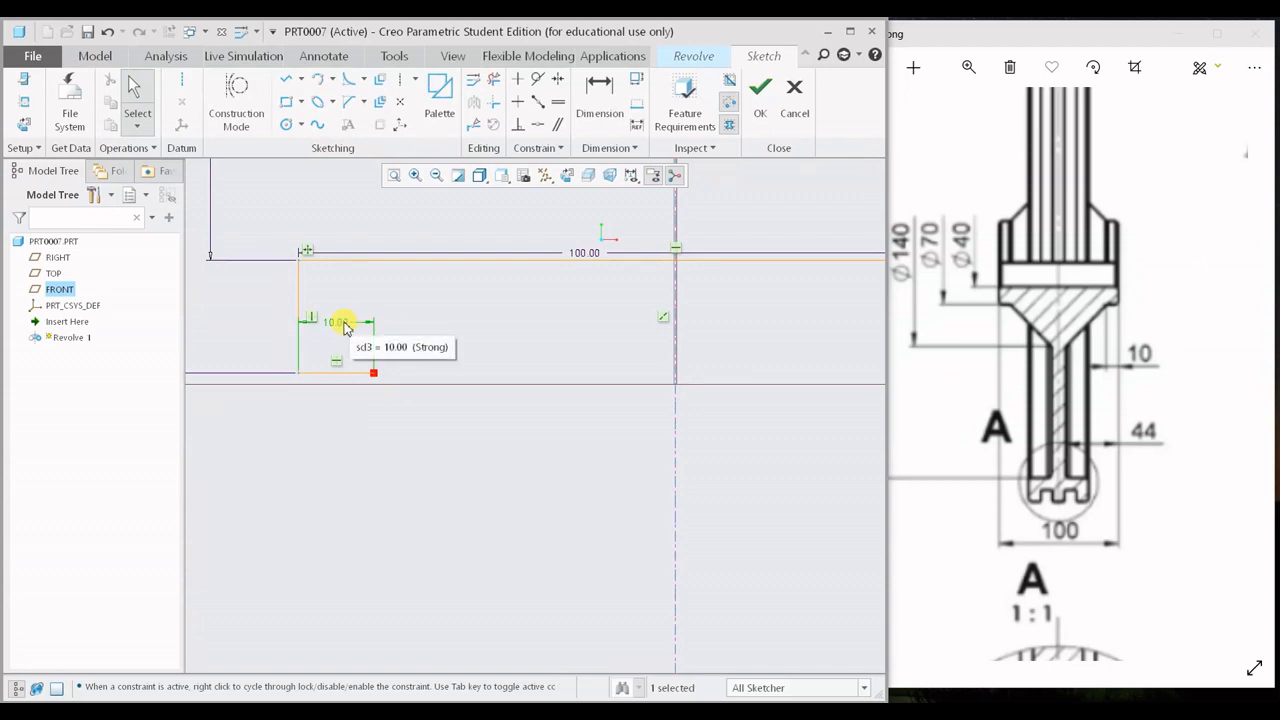
{"action": "middle_click_drag", "start_coordinate": [407, 379], "coordinate": [366, 334], "text": "shift"}
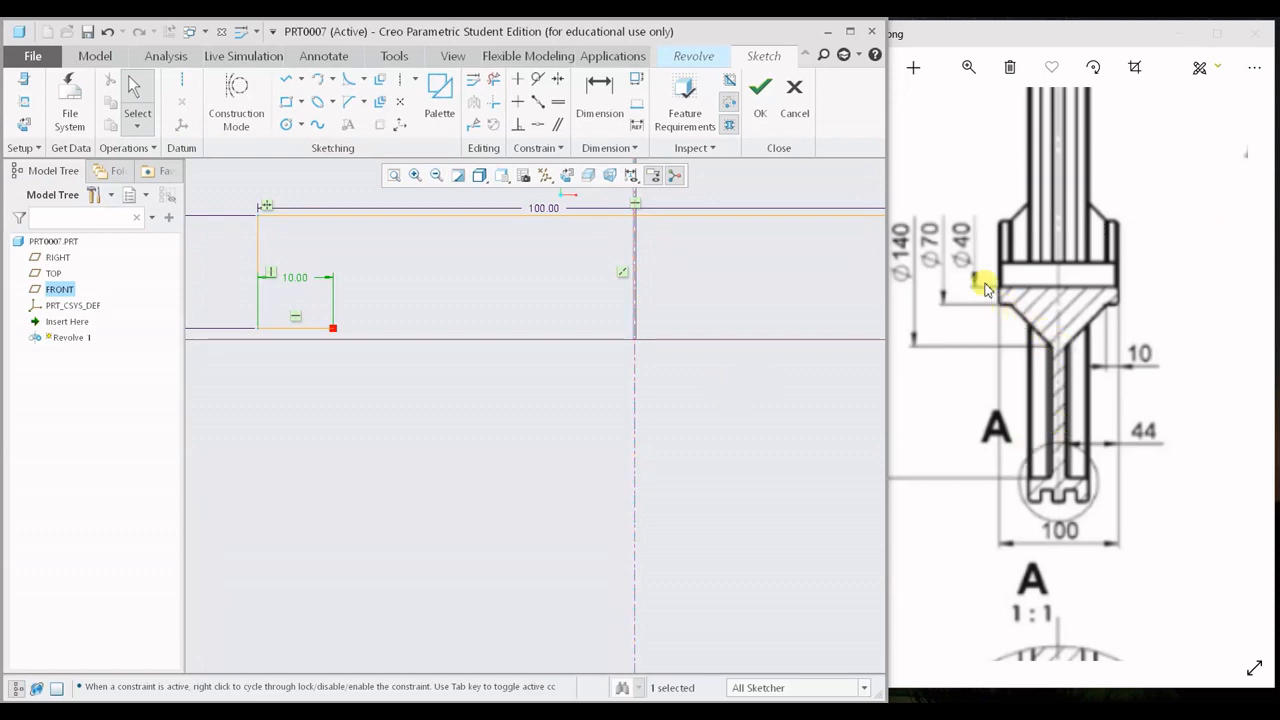
- Draw a slanted line from the inner end of the 10 line down toward the vertical centerline, ending at about diameter 135
{"action": "left_click", "coordinate": [286, 79]}
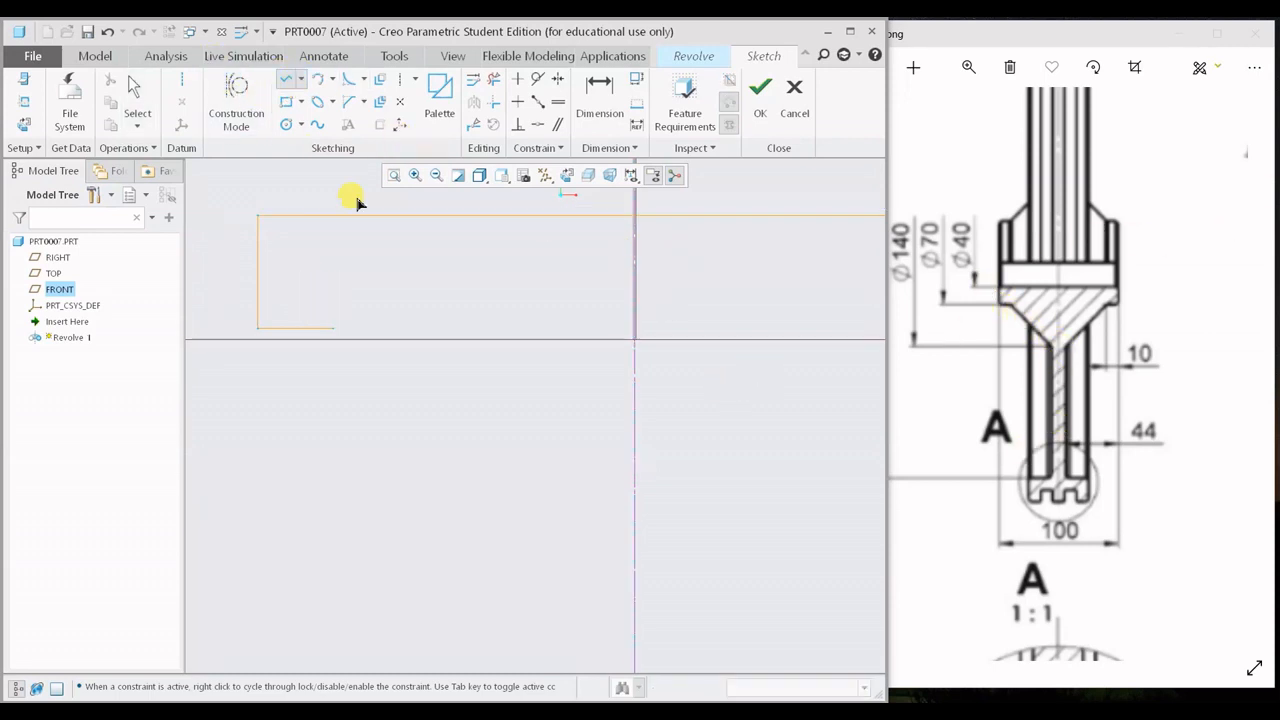
{"action": "left_click", "coordinate": [335, 333]}
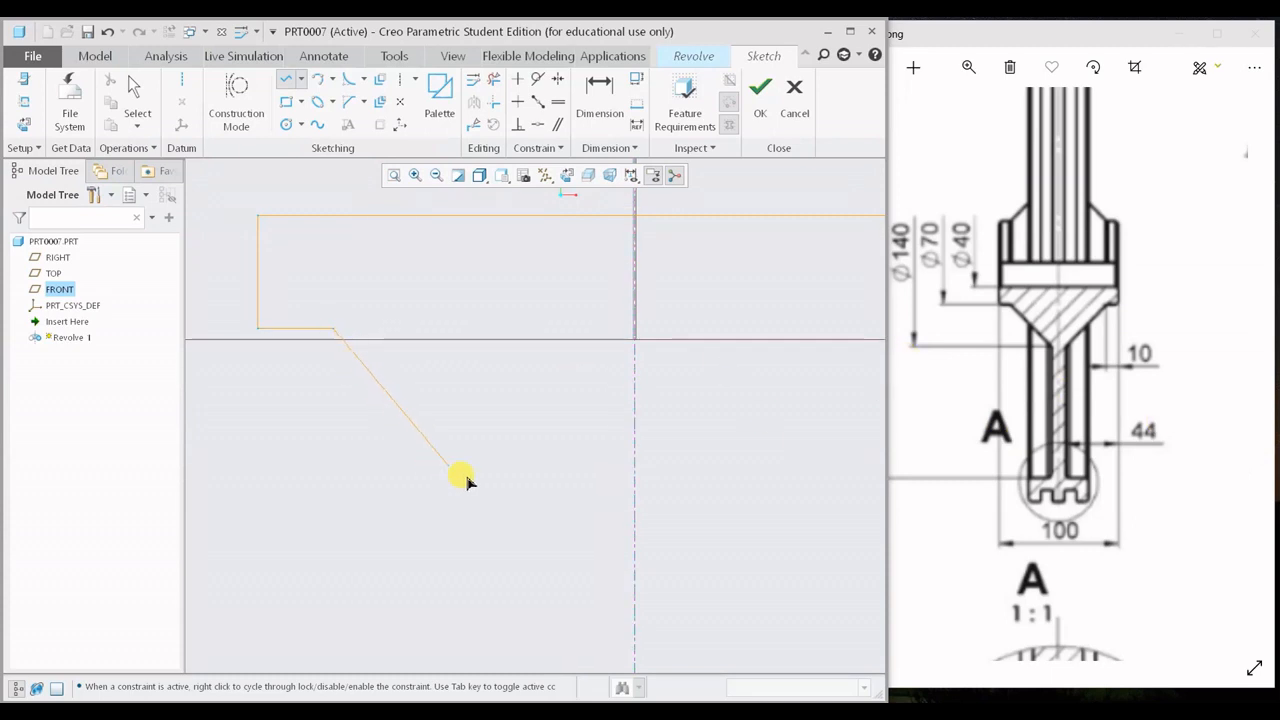
{"action": "left_click", "coordinate": [559, 575]}
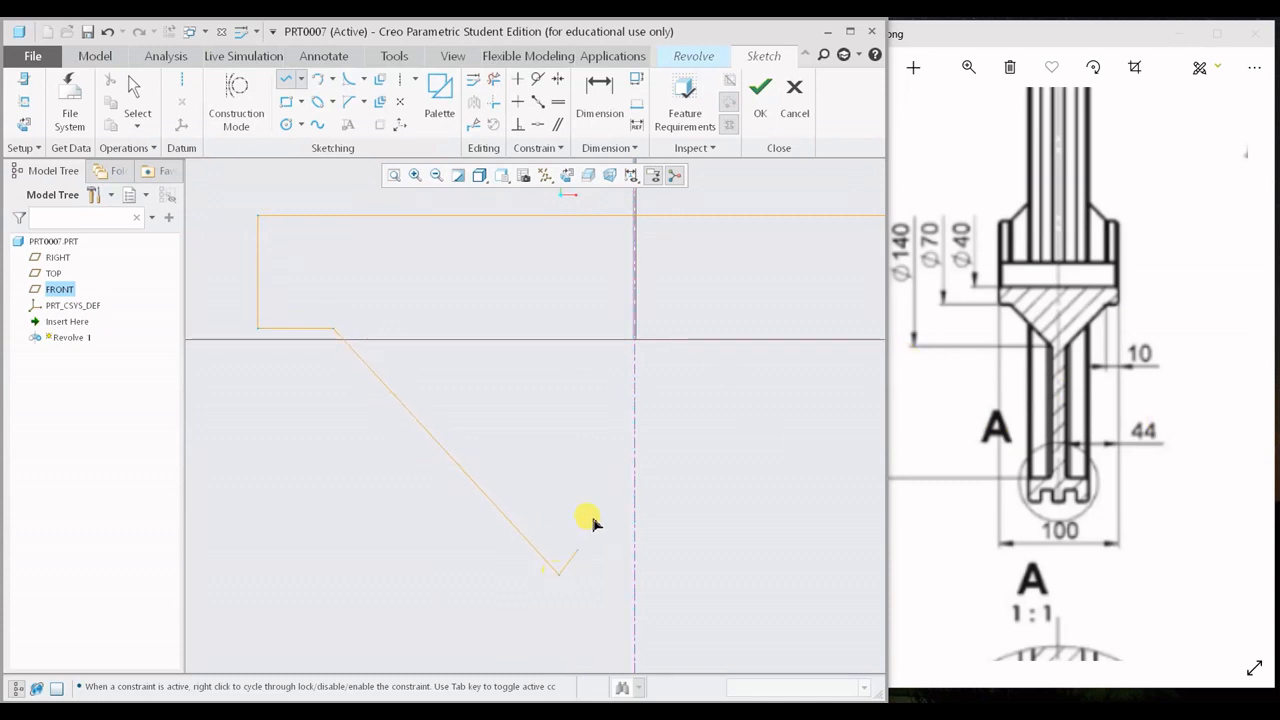
{"action": "middle_click", "coordinate": [584, 399]}
{"action": "middle_click", "coordinate": [584, 399]}
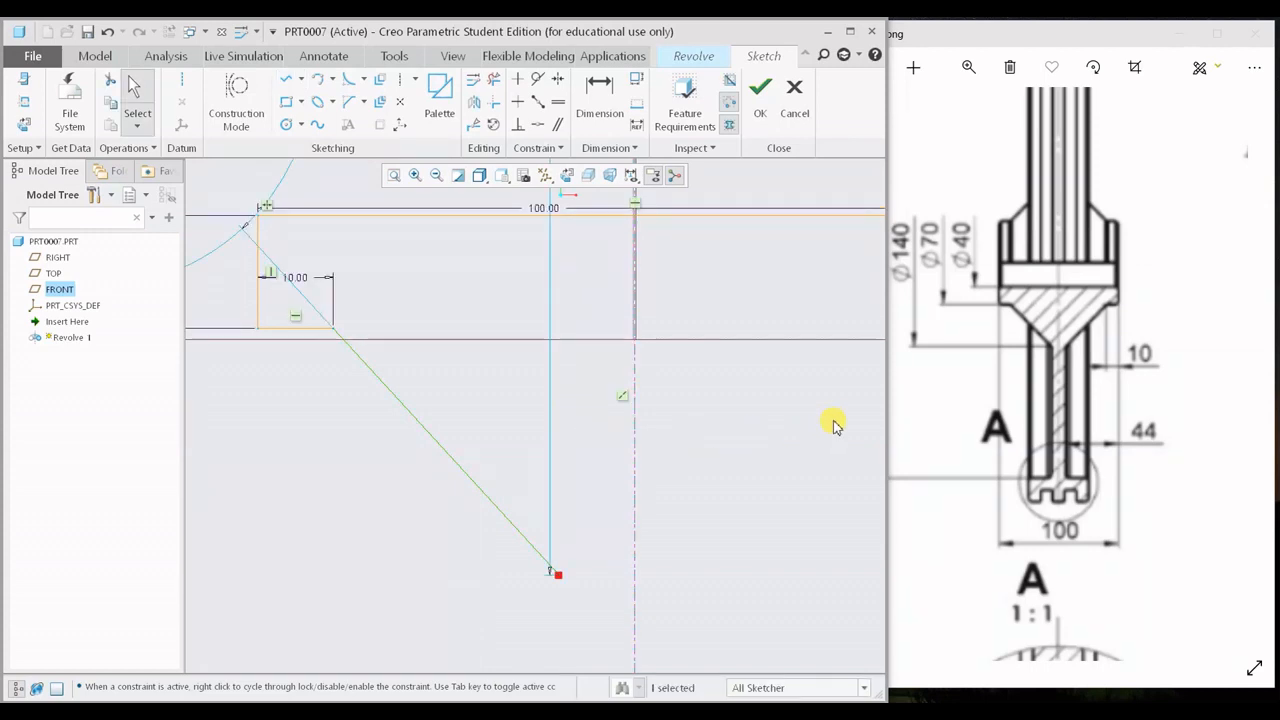
- Move the diameter dimension of the slanted line's lower end clear of the sketch and set it to 140
{"action": "middle_click_drag", "start_coordinate": [440, 427], "coordinate": [553, 377], "text": "shift"}
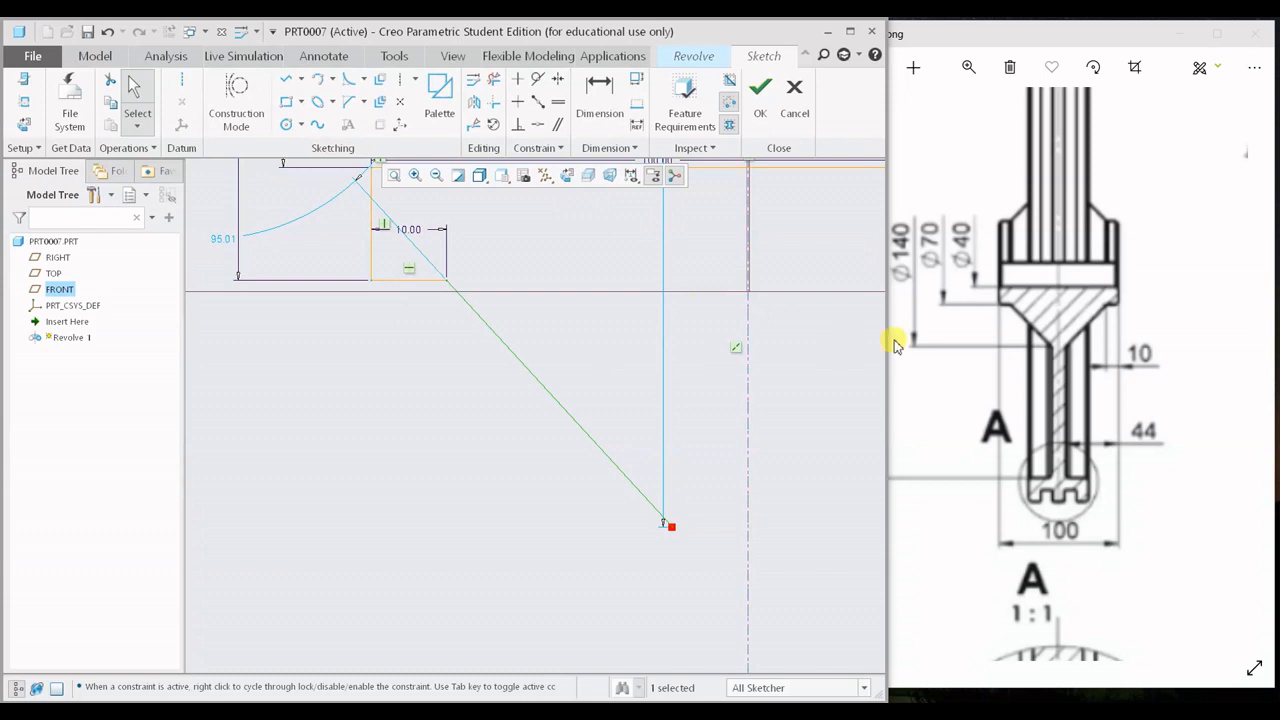
{"action": "left_click", "coordinate": [1043, 352]}
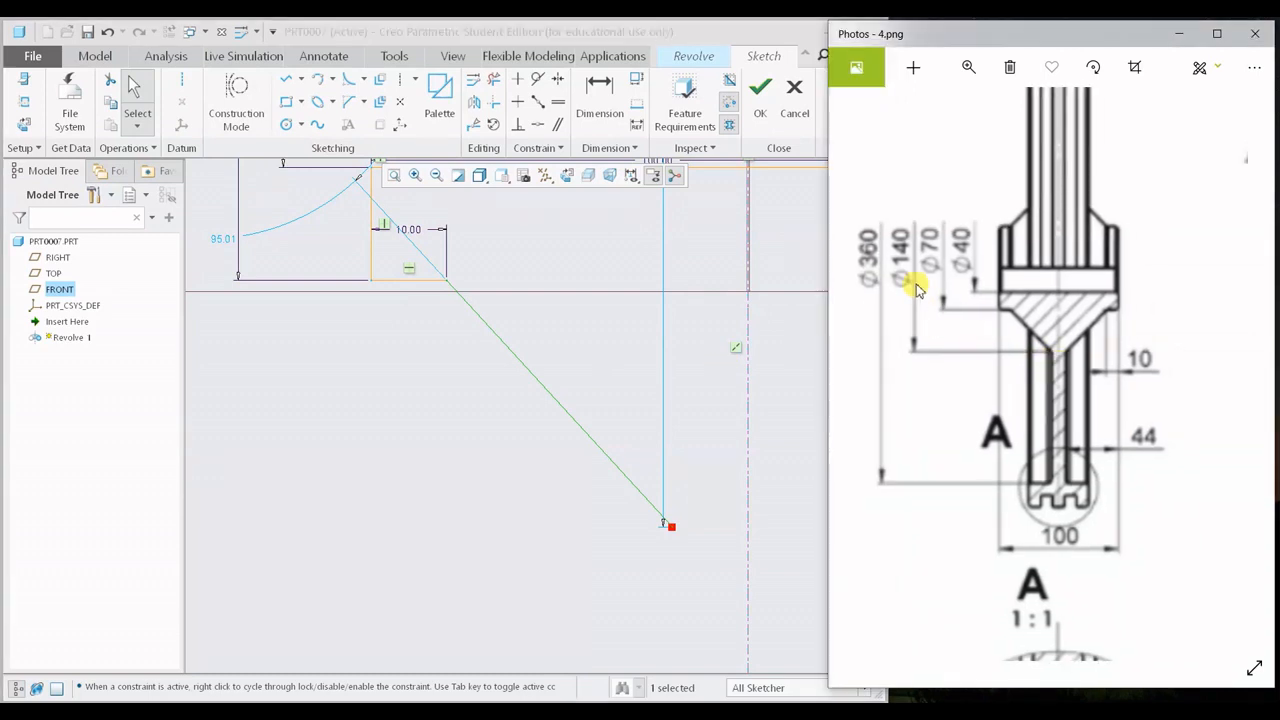
{"action": "scroll", "coordinate": [601, 357], "scroll_direction": "up", "scroll_amount": 4}
{"action": "middle_click_drag", "start_coordinate": [613, 359], "coordinate": [598, 495], "text": "shift"}
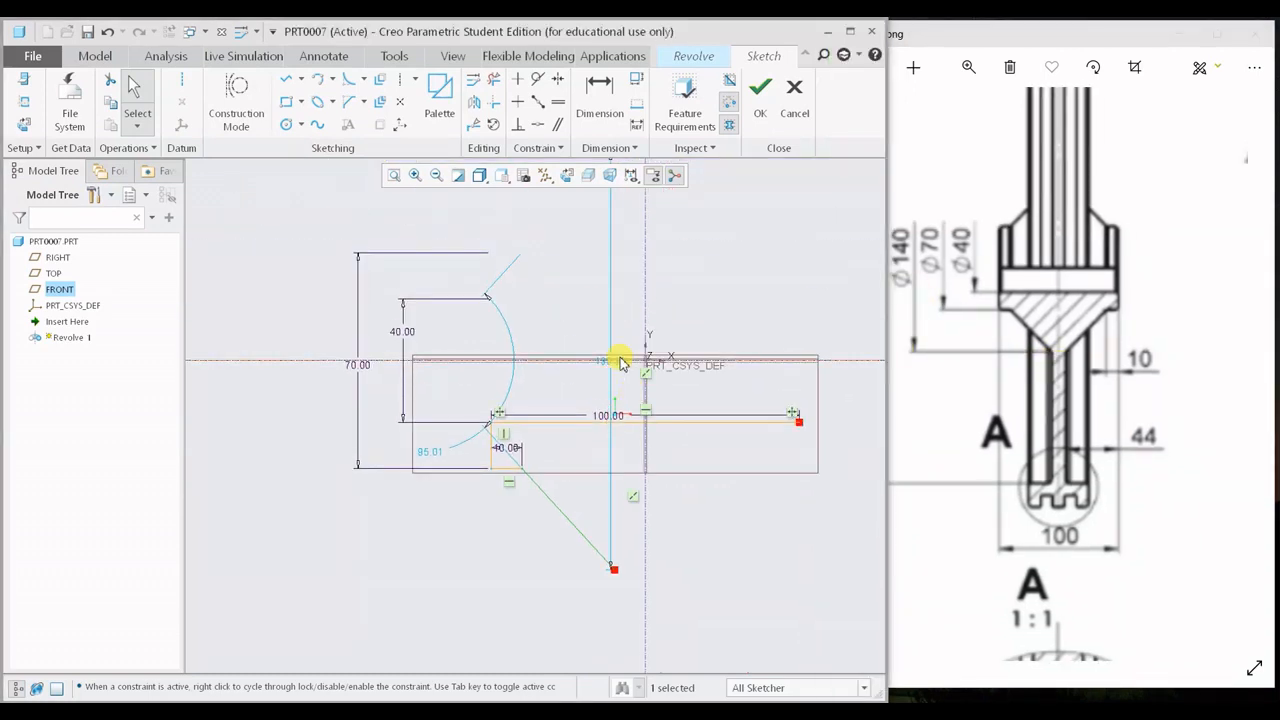
{"action": "left_click_drag", "start_coordinate": [611, 367], "coordinate": [268, 361]}
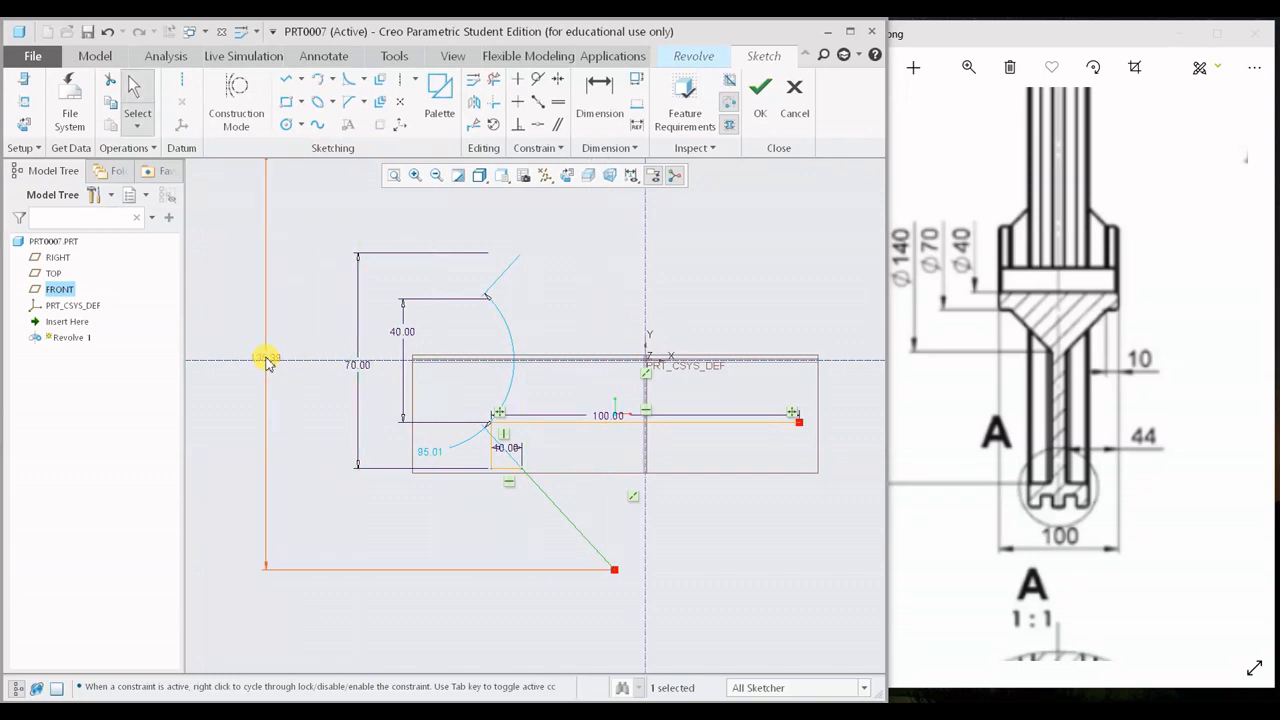
{"action": "double_click", "coordinate": [267, 362]}
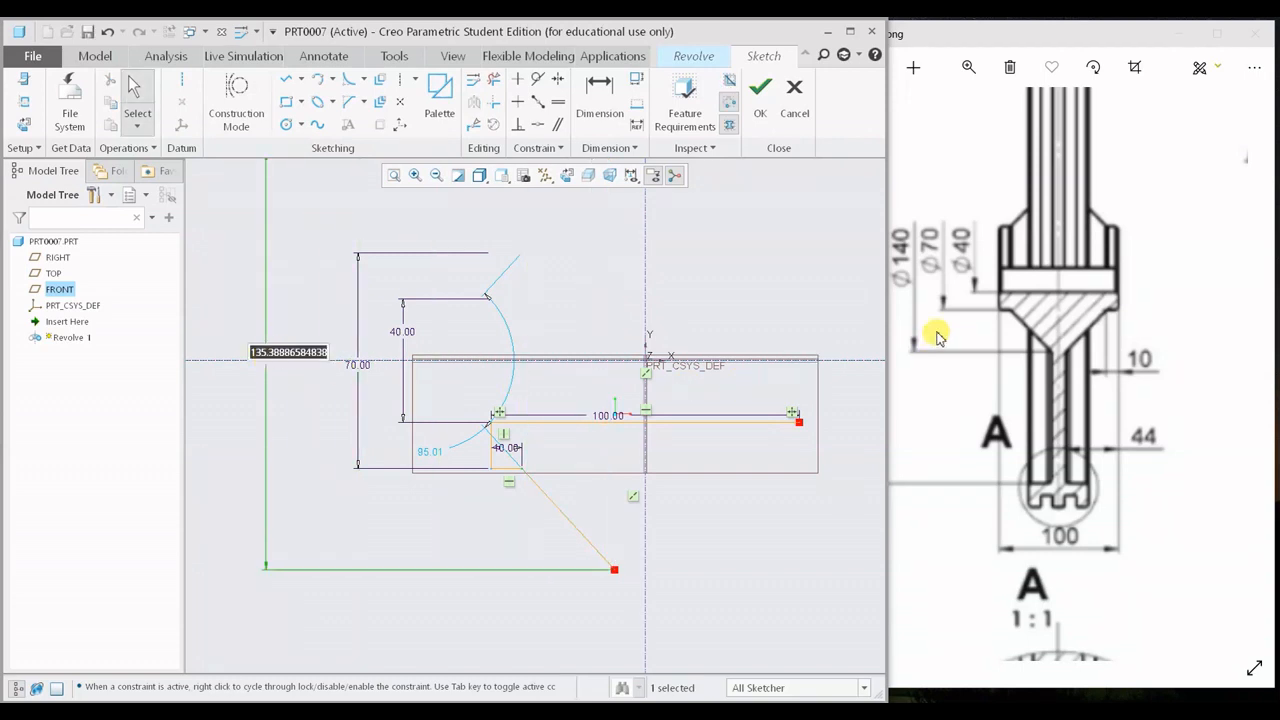
{"action": "left_click", "coordinate": [937, 335]}
{"action": "left_click", "coordinate": [276, 356]}
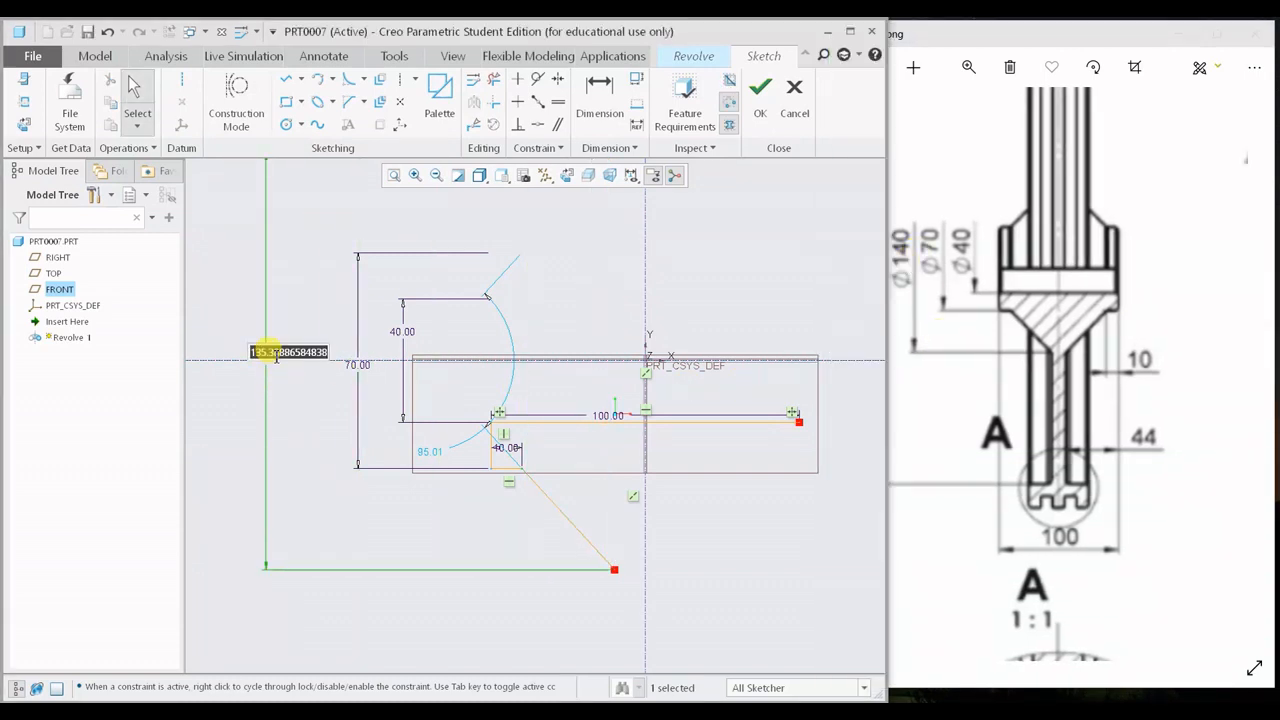
{"action": "type", "text": "140"}
{"action": "key", "text": "Return"}
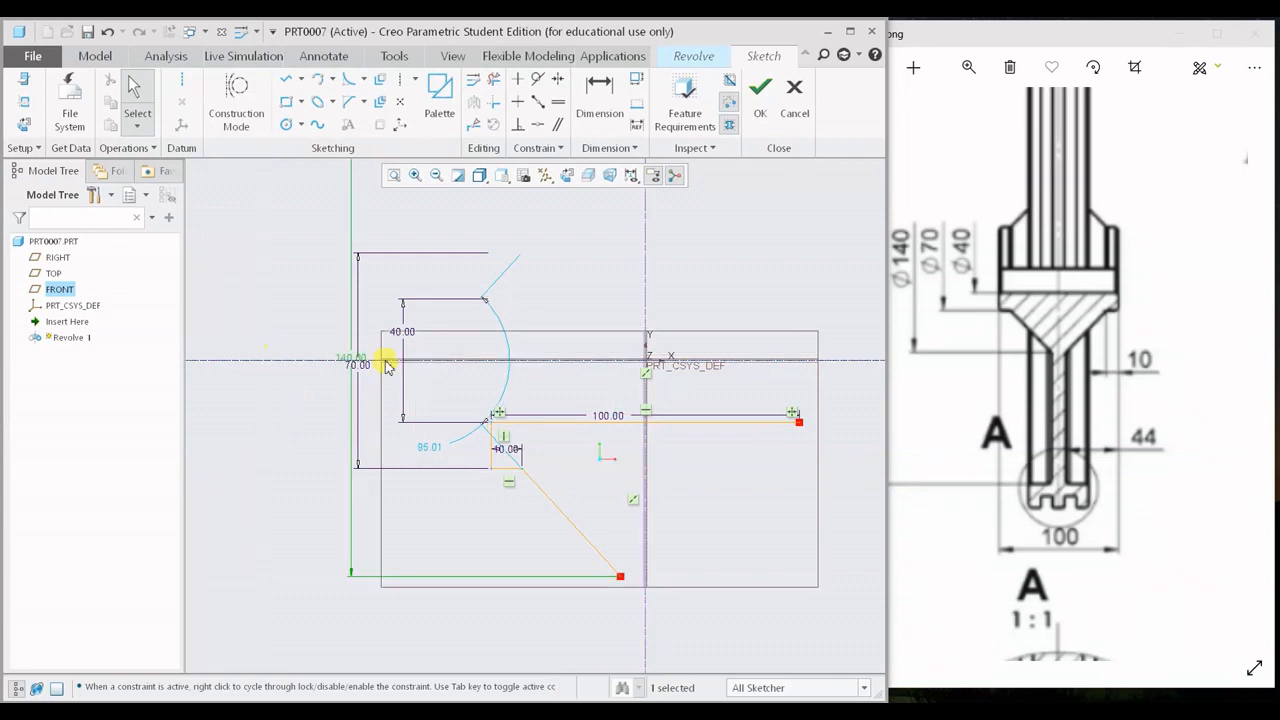
- Dimension the horizontal distance from the hub's left edge to the slanted line's lower end as 44
{"action": "scroll", "coordinate": [522, 498], "scroll_direction": "down", "scroll_amount": 3}
{"action": "middle_click_drag", "start_coordinate": [594, 525], "coordinate": [560, 380], "text": "shift"}
{"action": "middle_click_drag", "start_coordinate": [695, 464], "coordinate": [641, 440], "text": "shift"}
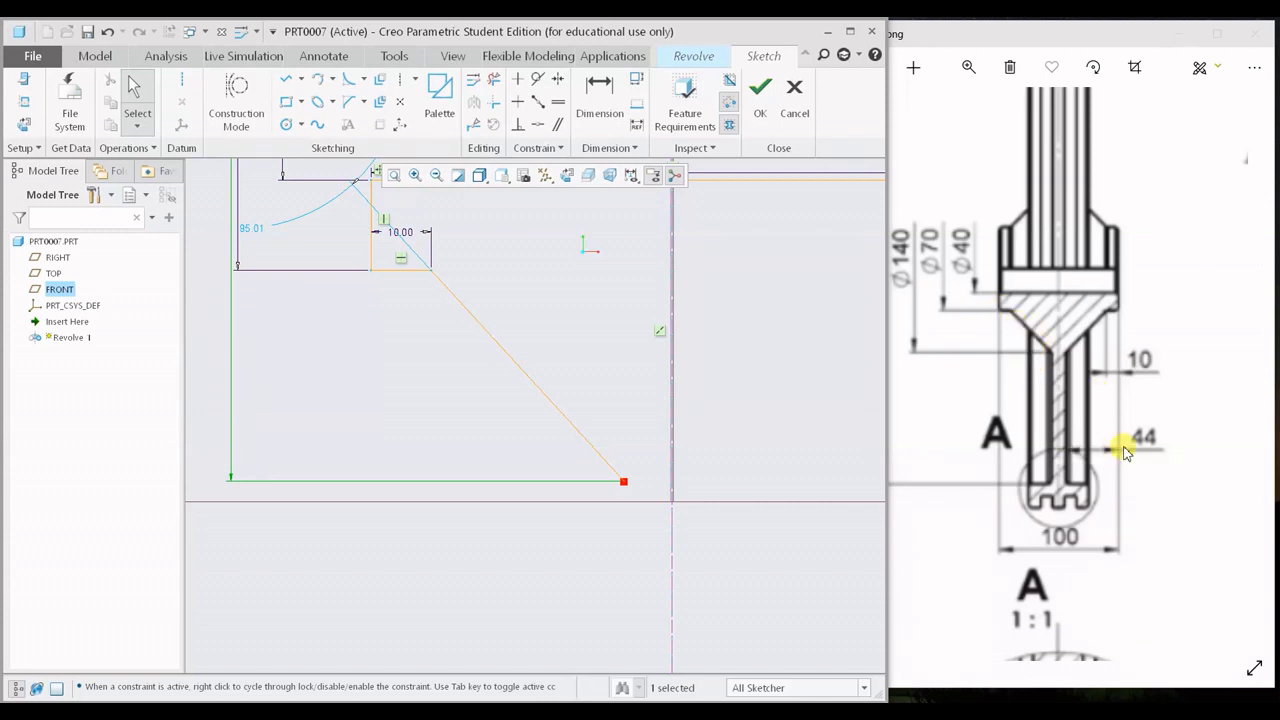
{"action": "scroll", "coordinate": [1110, 460], "scroll_direction": "up", "scroll_amount": 2}
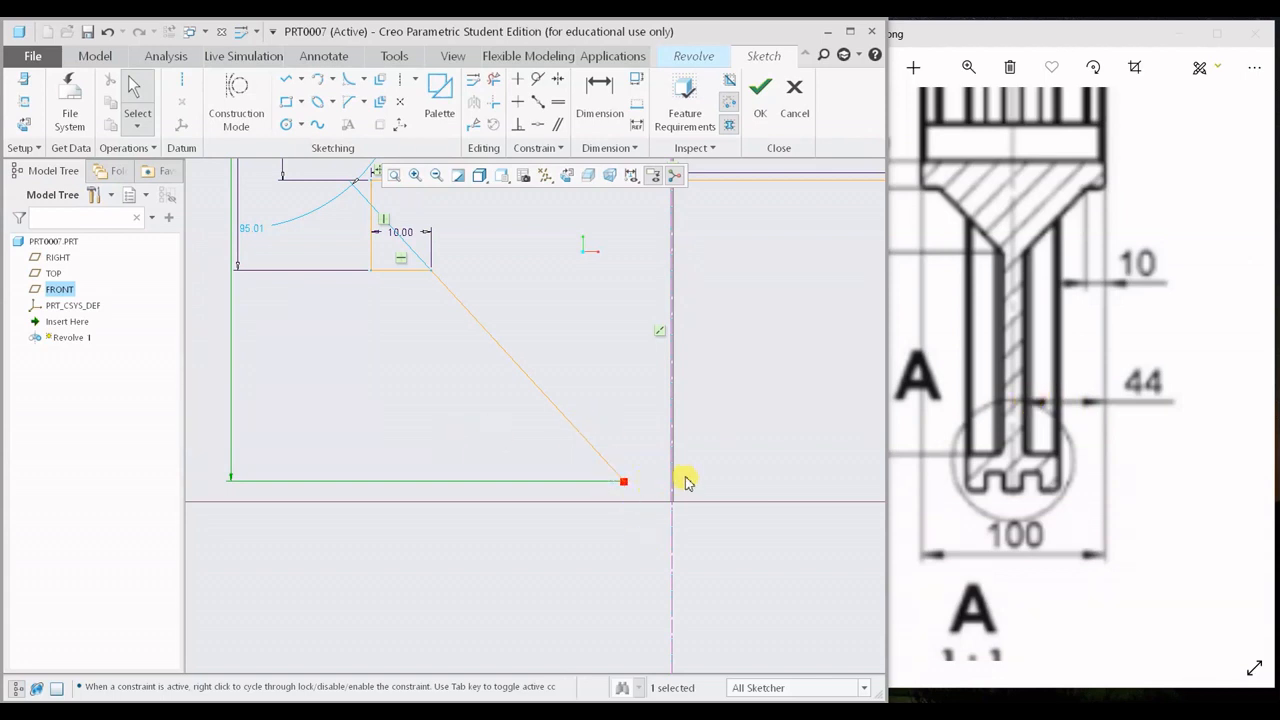
{"action": "scroll", "coordinate": [686, 482], "scroll_direction": "down", "scroll_amount": 3}
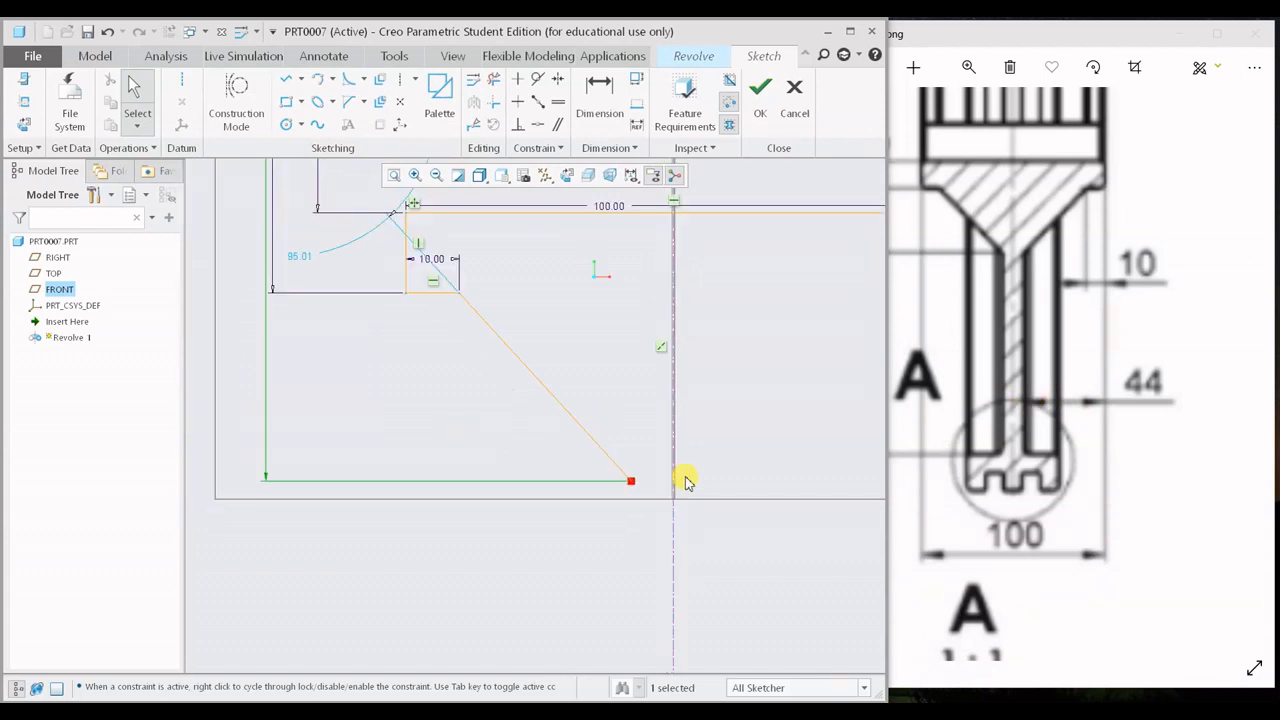
{"action": "left_click", "coordinate": [610, 56]}
{"action": "left_click", "coordinate": [764, 56]}
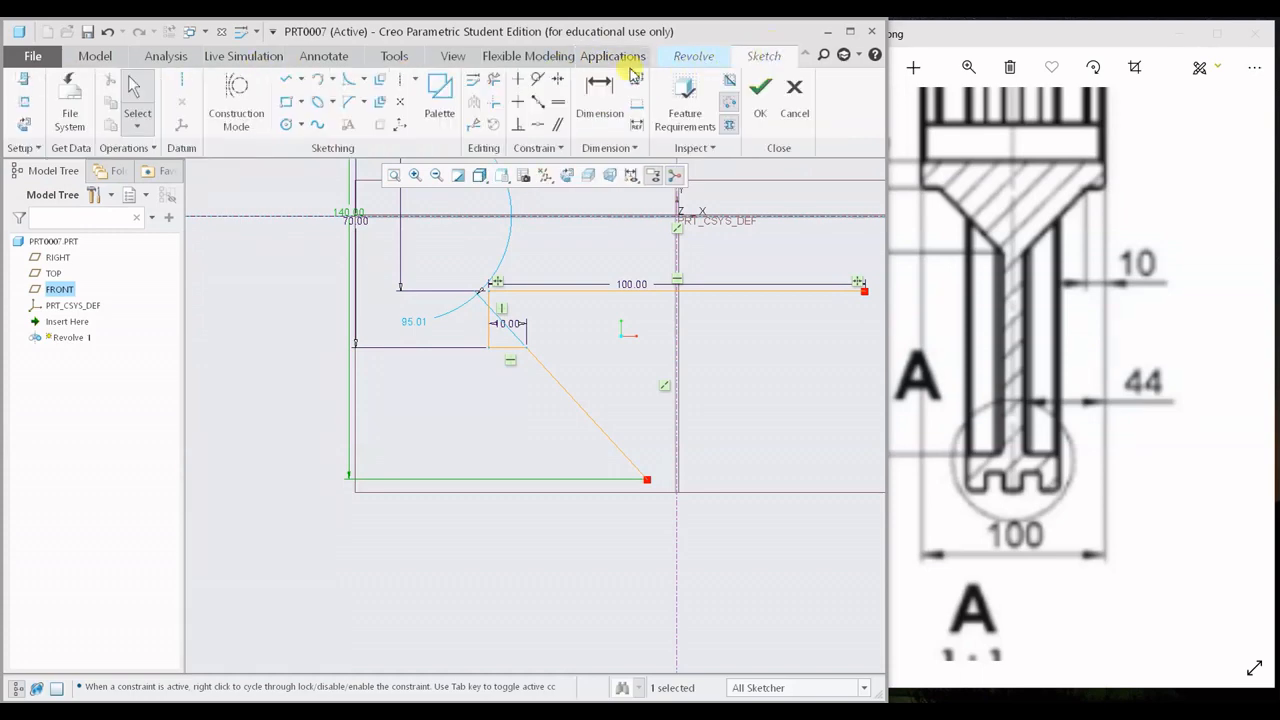
{"action": "left_click", "coordinate": [599, 95]}
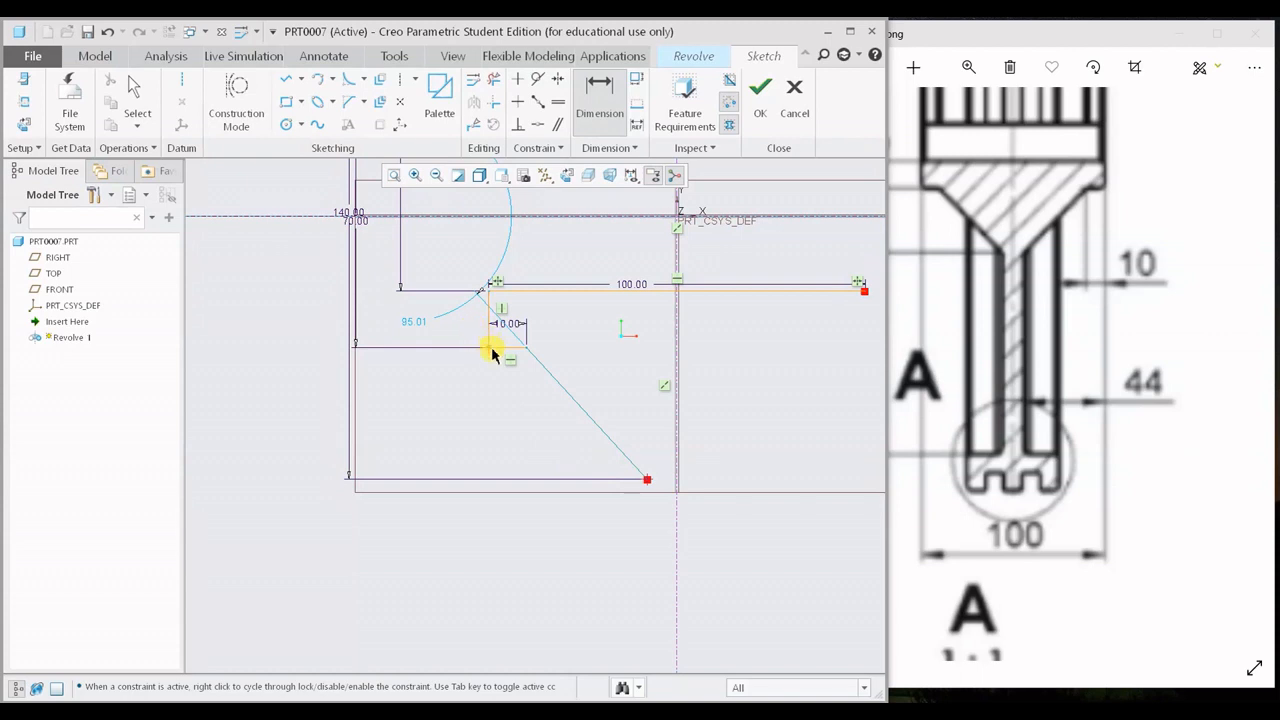
{"action": "middle_click", "coordinate": [548, 530]}
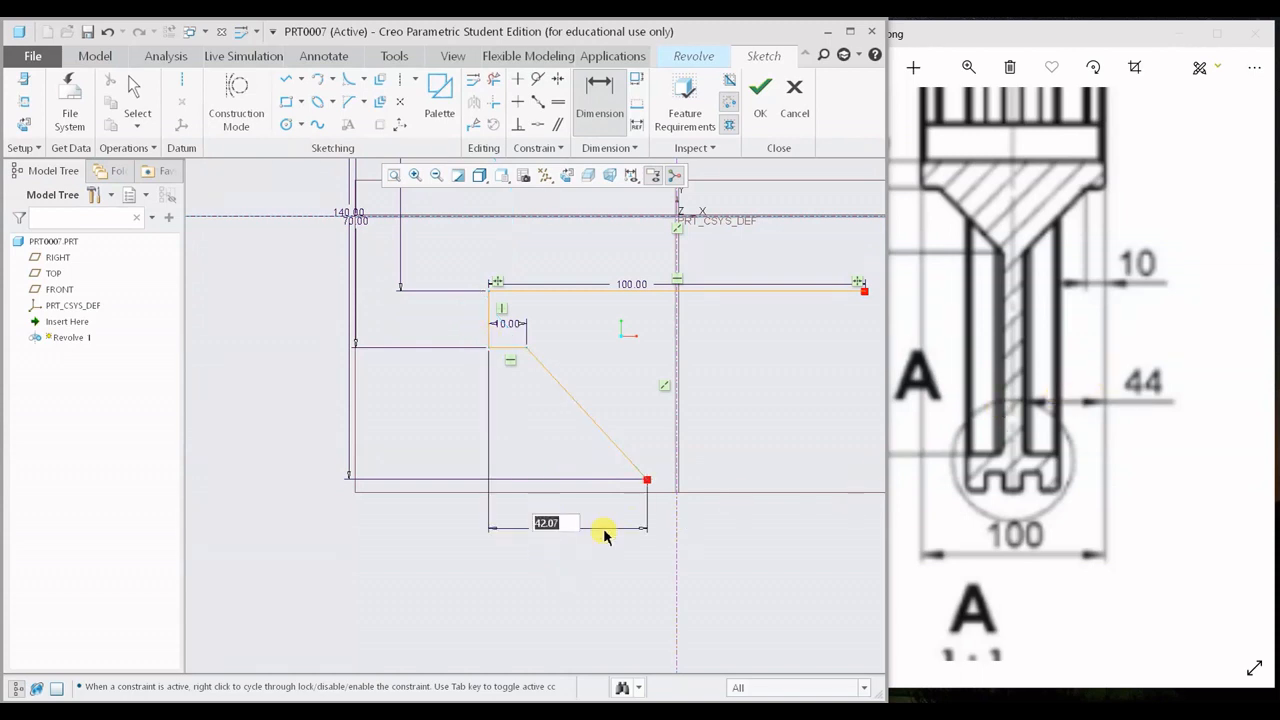
{"action": "type", "text": "44"}
{"action": "key", "text": "Return"}
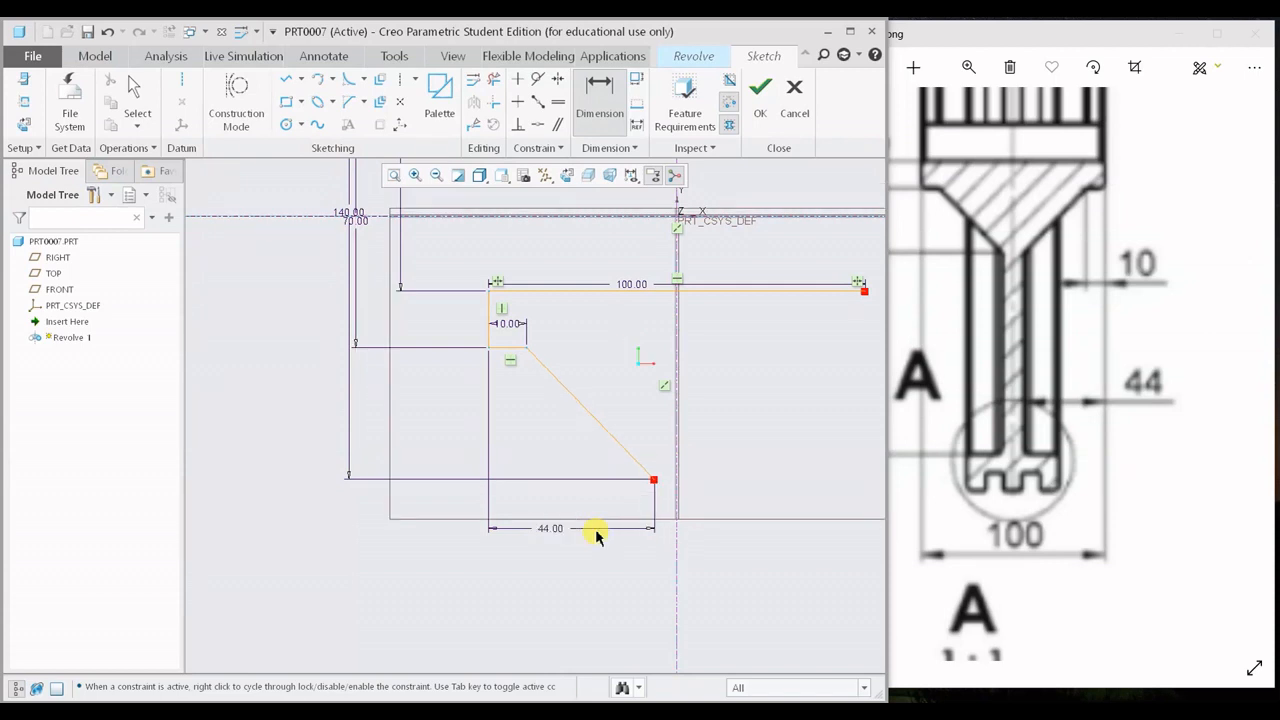
{"action": "middle_click", "coordinate": [604, 393]}
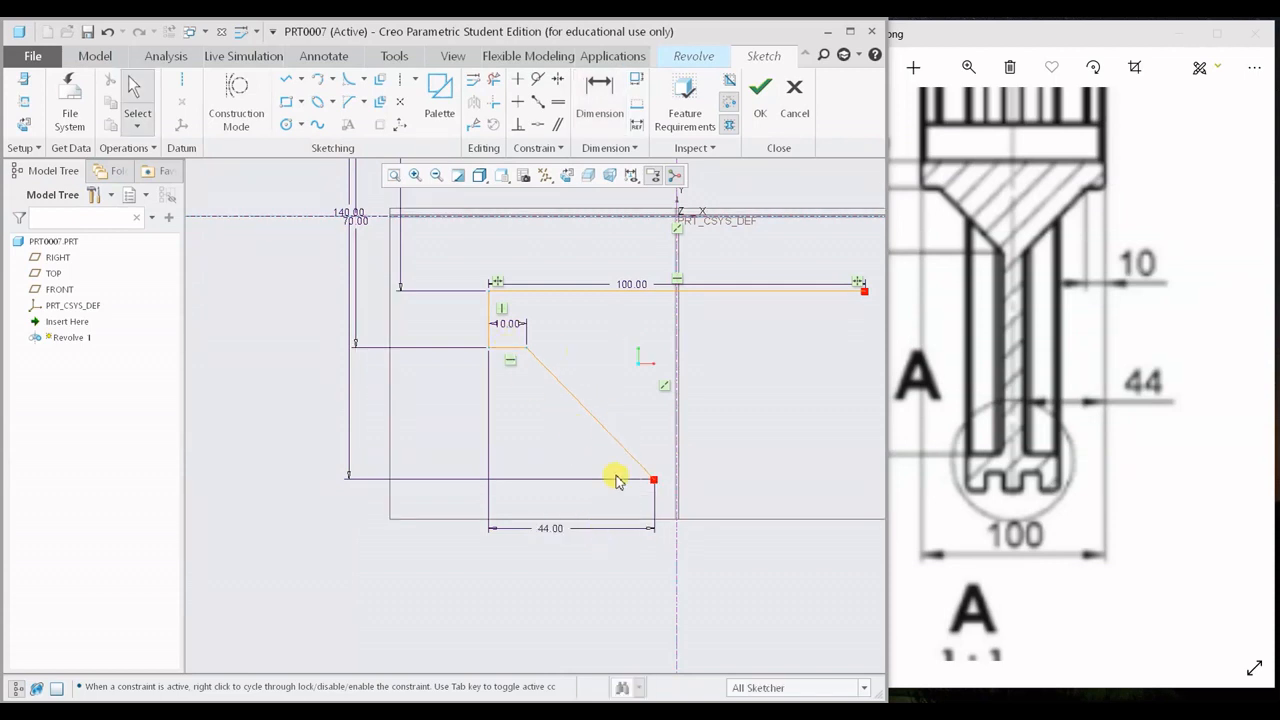
- Draw a vertical line for the web straight down from the slanted line's lower end, ending at about diameter 264
{"action": "left_click", "coordinate": [985, 402]}
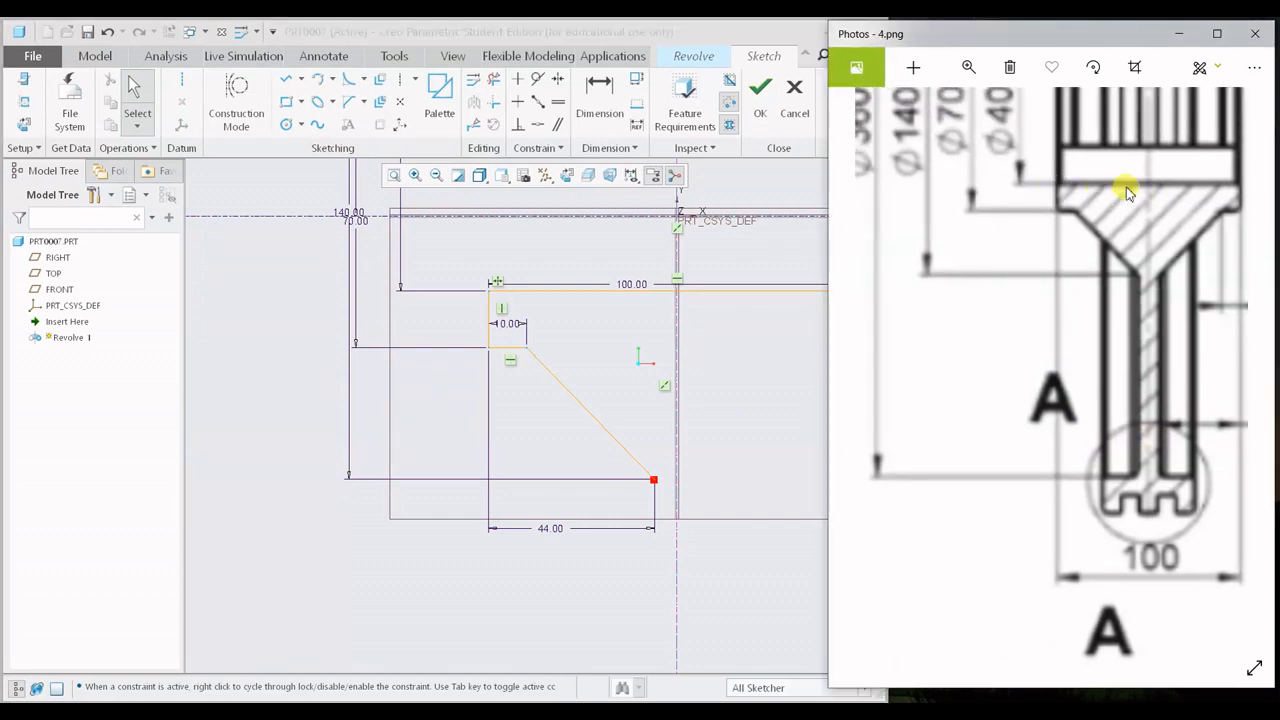
{"action": "middle_click_drag", "start_coordinate": [512, 333], "coordinate": [423, 340]}
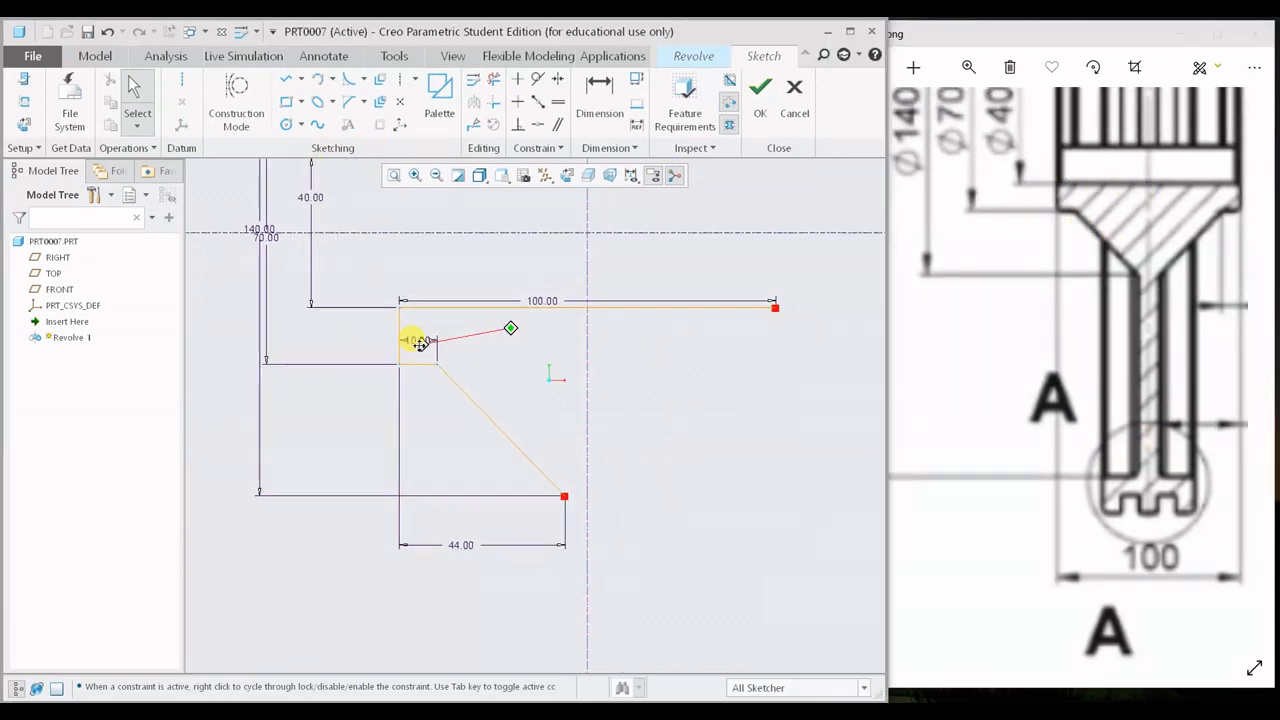
{"action": "left_click", "coordinate": [287, 79]}
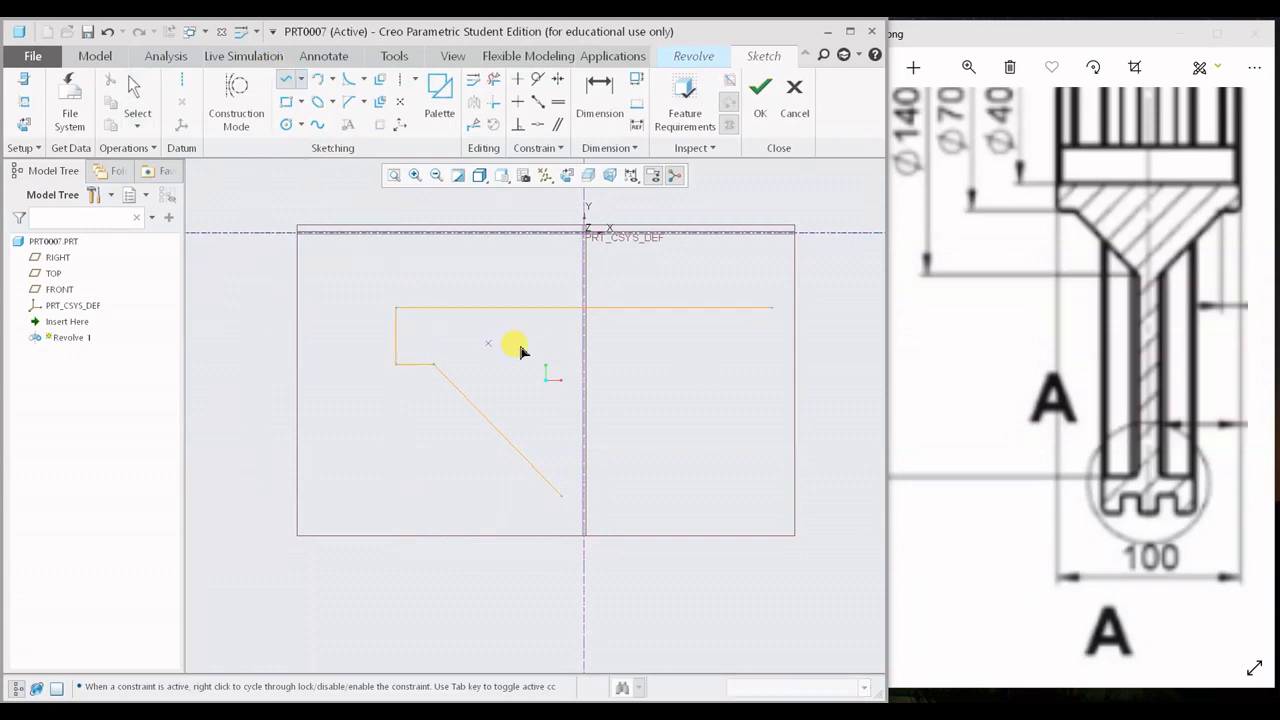
{"action": "middle_click_drag", "start_coordinate": [537, 395], "coordinate": [519, 373], "text": "shift"}
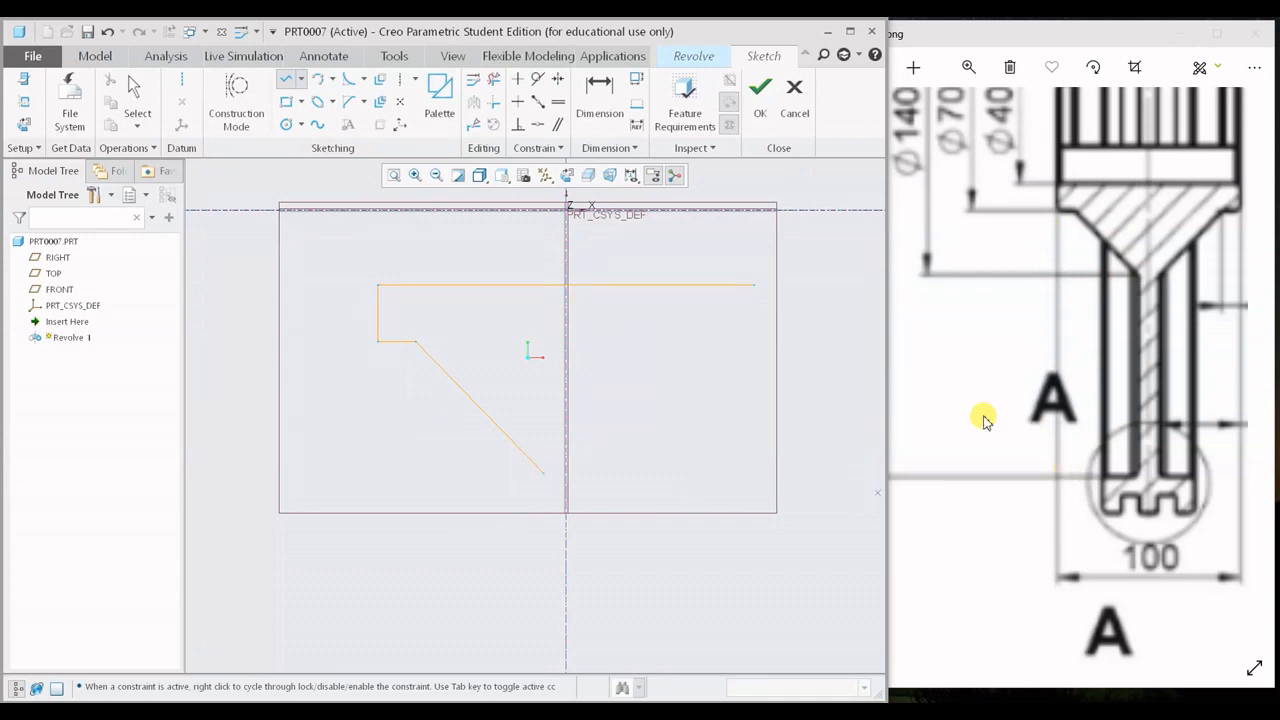
{"action": "mouse_move", "coordinate": [703, 481]}
{"action": "middle_mouse_down", "text": "shift"}
{"action": "mouse_move", "coordinate": [689, 365]}
{"action": "mouse_move", "coordinate": [705, 422]}
{"action": "middle_mouse_up", "text": "shift"}
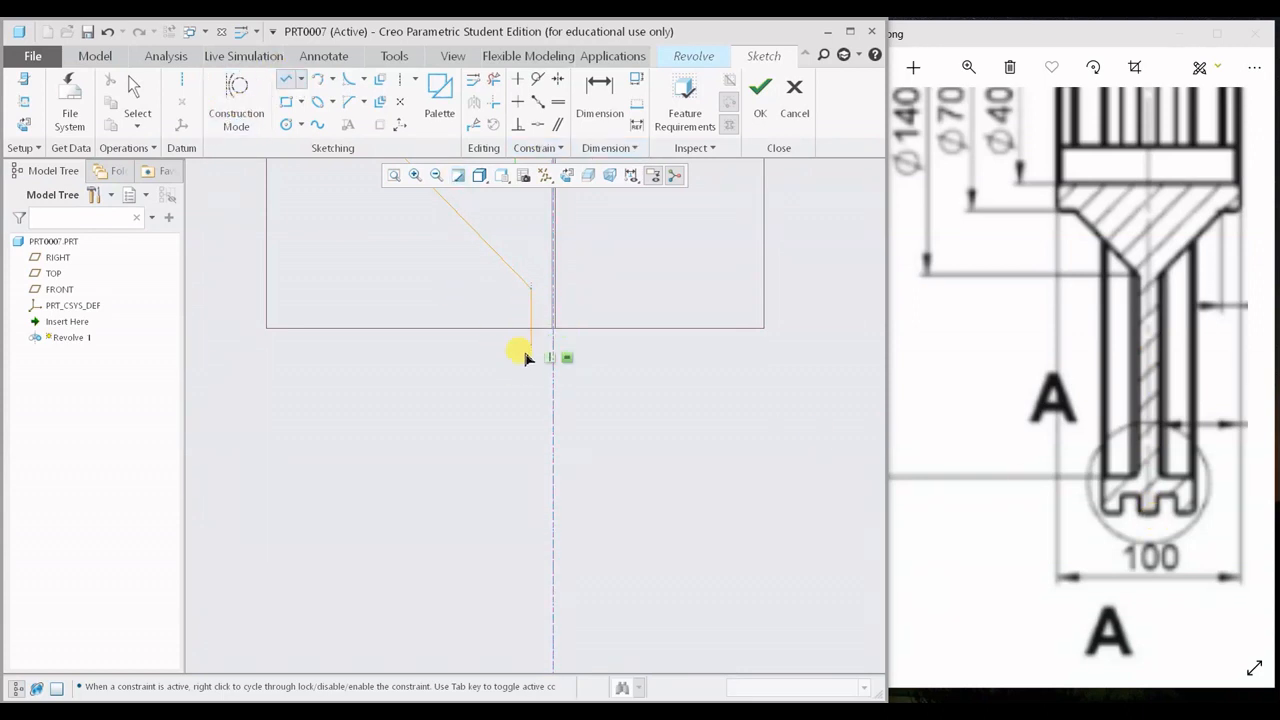
{"action": "middle_click", "coordinate": [408, 438]}
{"action": "middle_click", "coordinate": [424, 456]}
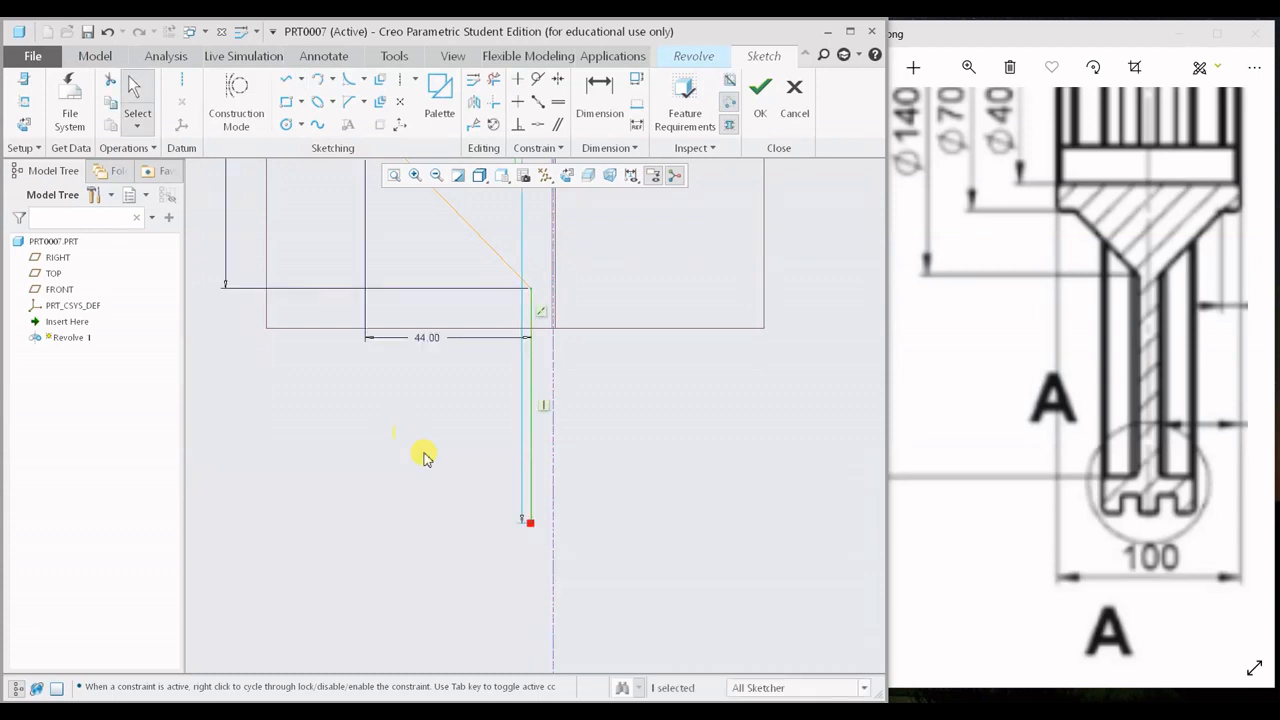
- Move the diameter dimension of the web line's lower end clear of the sketch and set it to 360
{"action": "middle_click_drag", "start_coordinate": [604, 541], "coordinate": [604, 493], "text": "shift"}
{"action": "mouse_move", "coordinate": [1067, 456]}
{"action": "left_mouse_down"}
{"action": "mouse_move", "coordinate": [1120, 414]}
{"action": "mouse_move", "coordinate": [1086, 414]}
{"action": "mouse_move", "coordinate": [1084, 316]}
{"action": "left_mouse_up"}
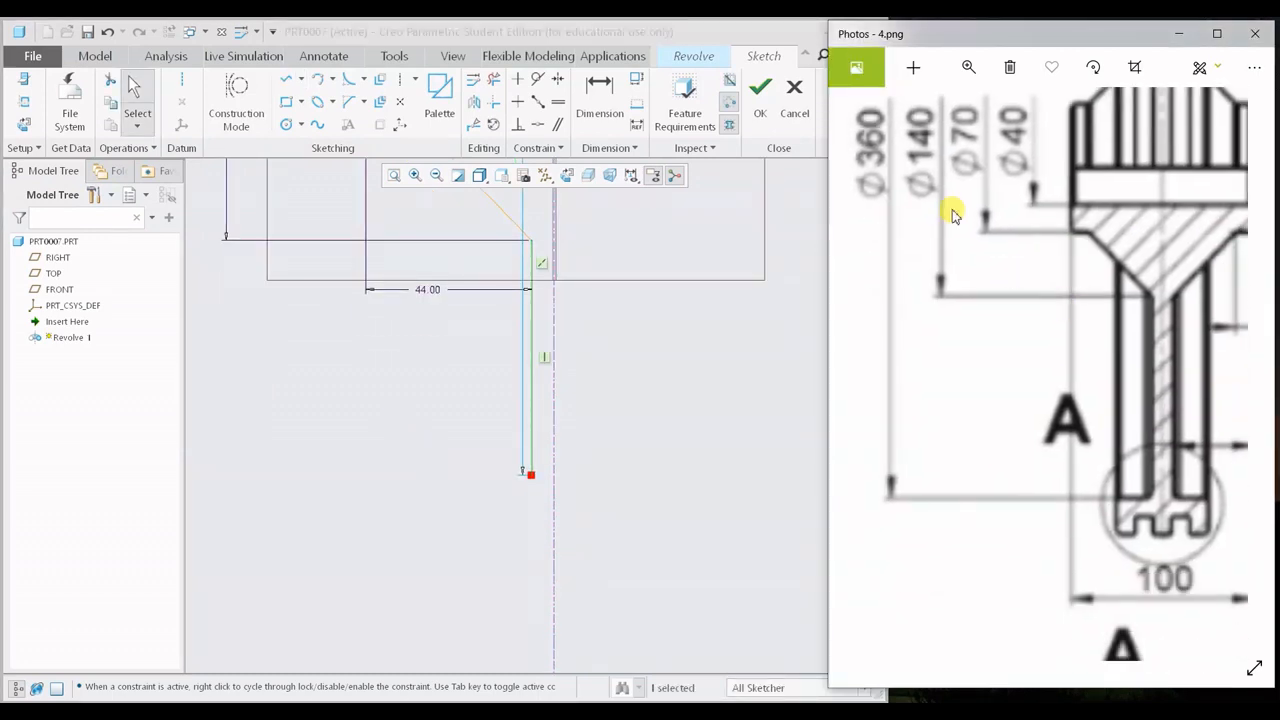
{"action": "scroll", "coordinate": [408, 376], "scroll_direction": "up", "scroll_amount": 3}
{"action": "mouse_move", "coordinate": [419, 344]}
{"action": "middle_mouse_down", "text": "shift"}
{"action": "mouse_move", "coordinate": [420, 440]}
{"action": "mouse_move", "coordinate": [388, 535]}
{"action": "mouse_move", "coordinate": [505, 510]}
{"action": "middle_mouse_up", "text": "shift"}
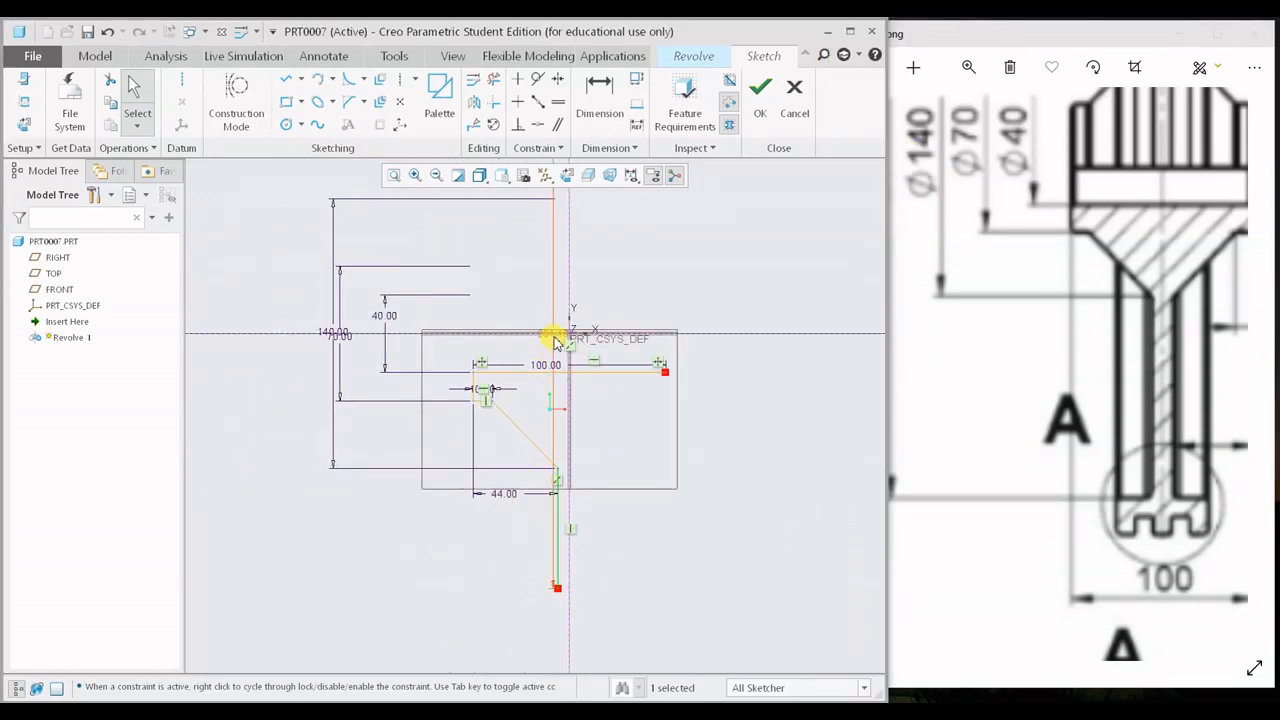
{"action": "left_click_drag", "start_coordinate": [556, 341], "coordinate": [265, 386]}
{"action": "double_click", "coordinate": [265, 386]}
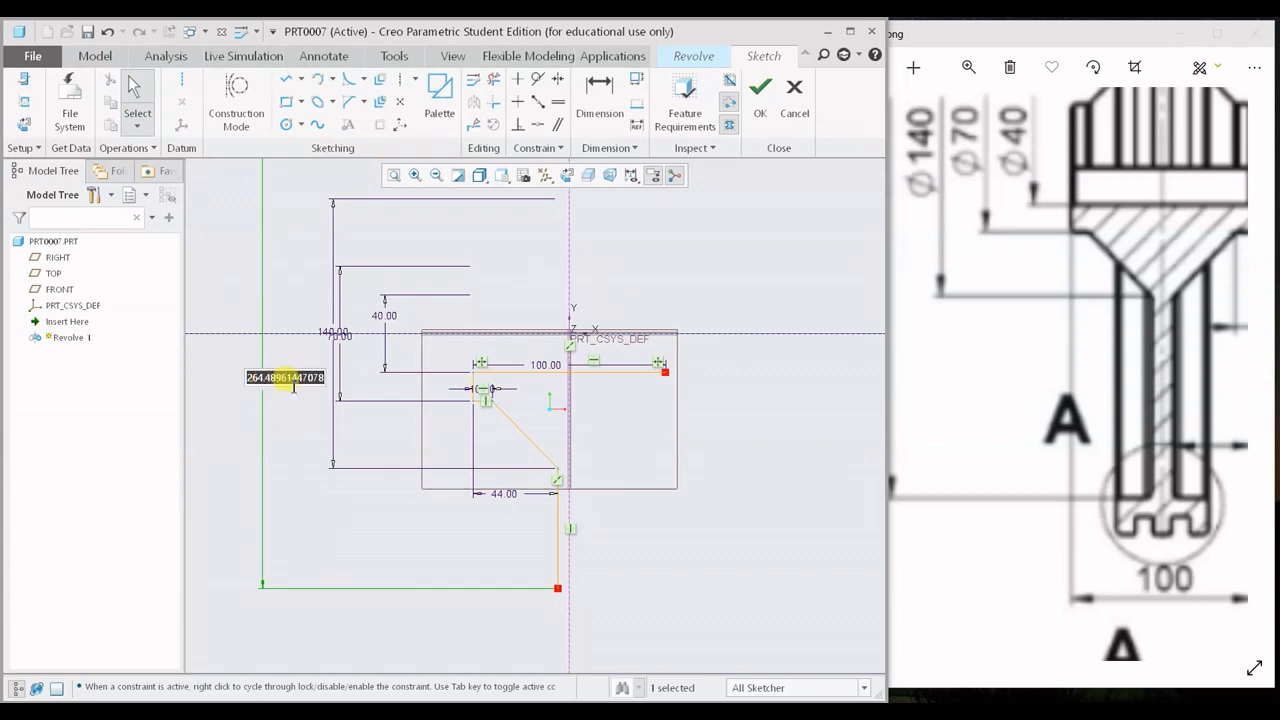
{"action": "type", "text": "360"}
{"action": "key", "text": "Return"}
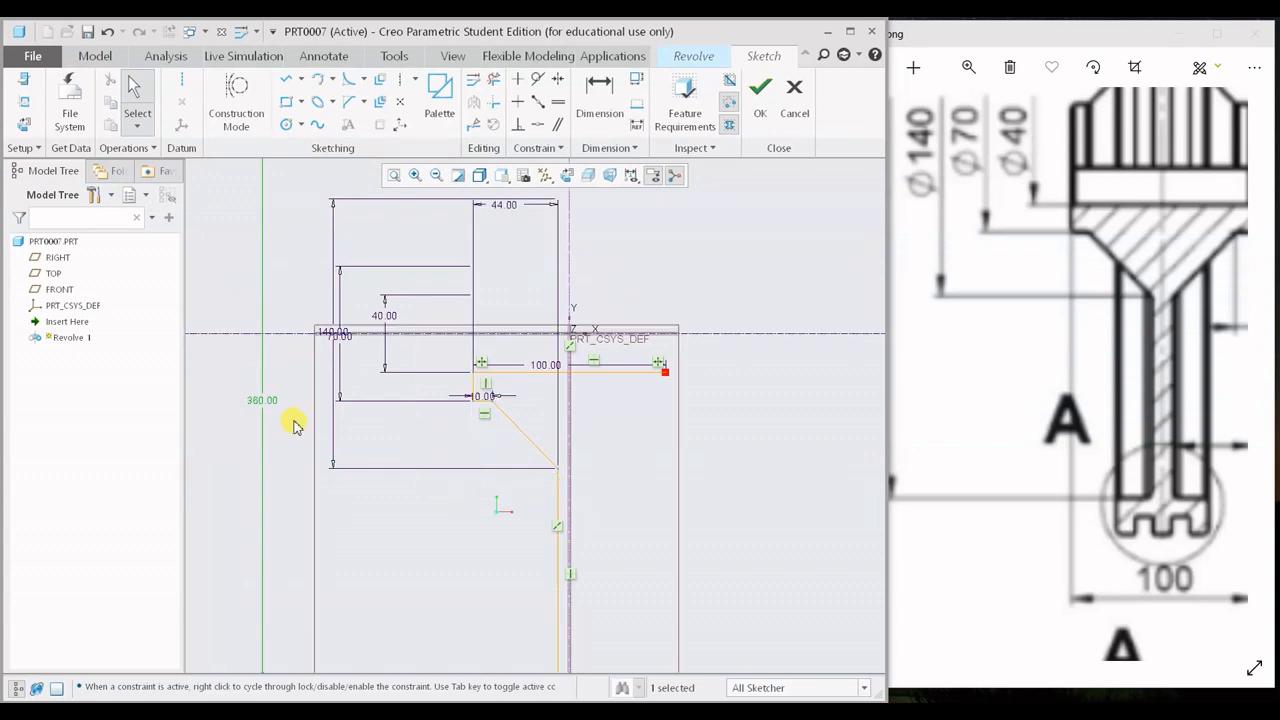
- Examine the rim section and the 1:1 detail A in the reference drawing for the rim and groove dimensions
{"action": "scroll", "coordinate": [380, 440], "scroll_direction": "down", "scroll_amount": 5}
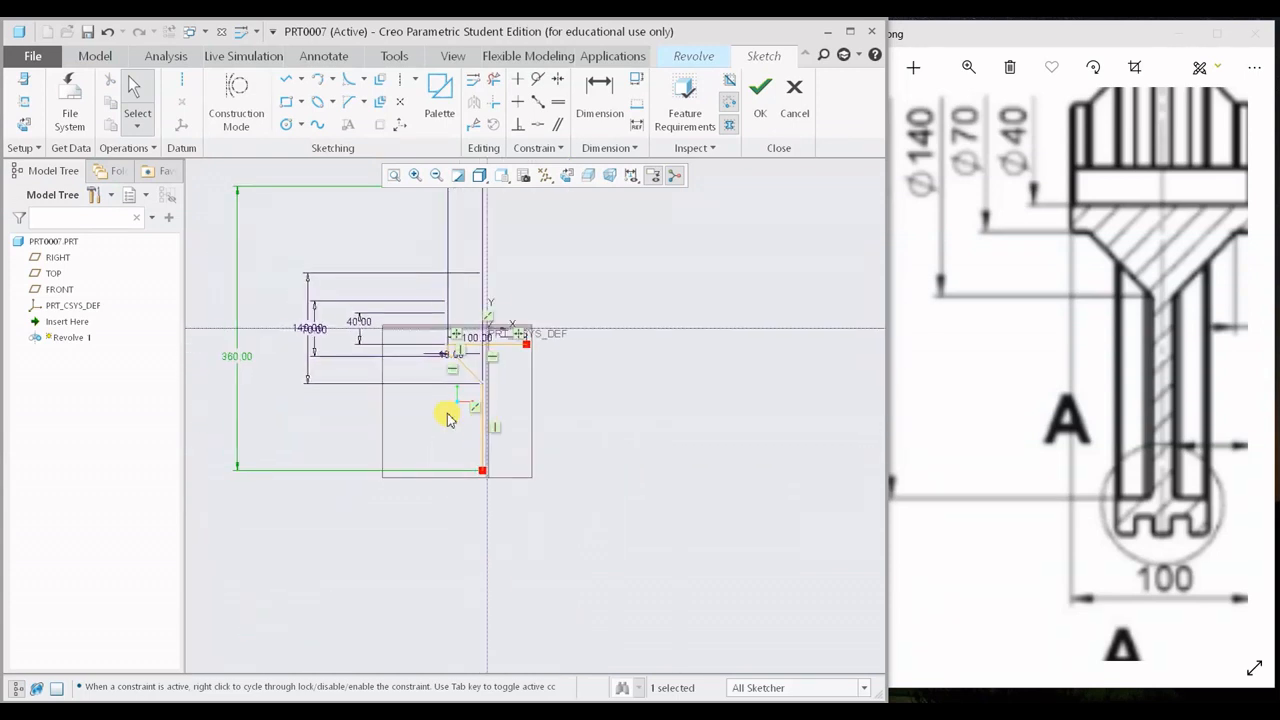
{"action": "middle_click_drag", "start_coordinate": [438, 420], "coordinate": [418, 392], "text": "shift"}
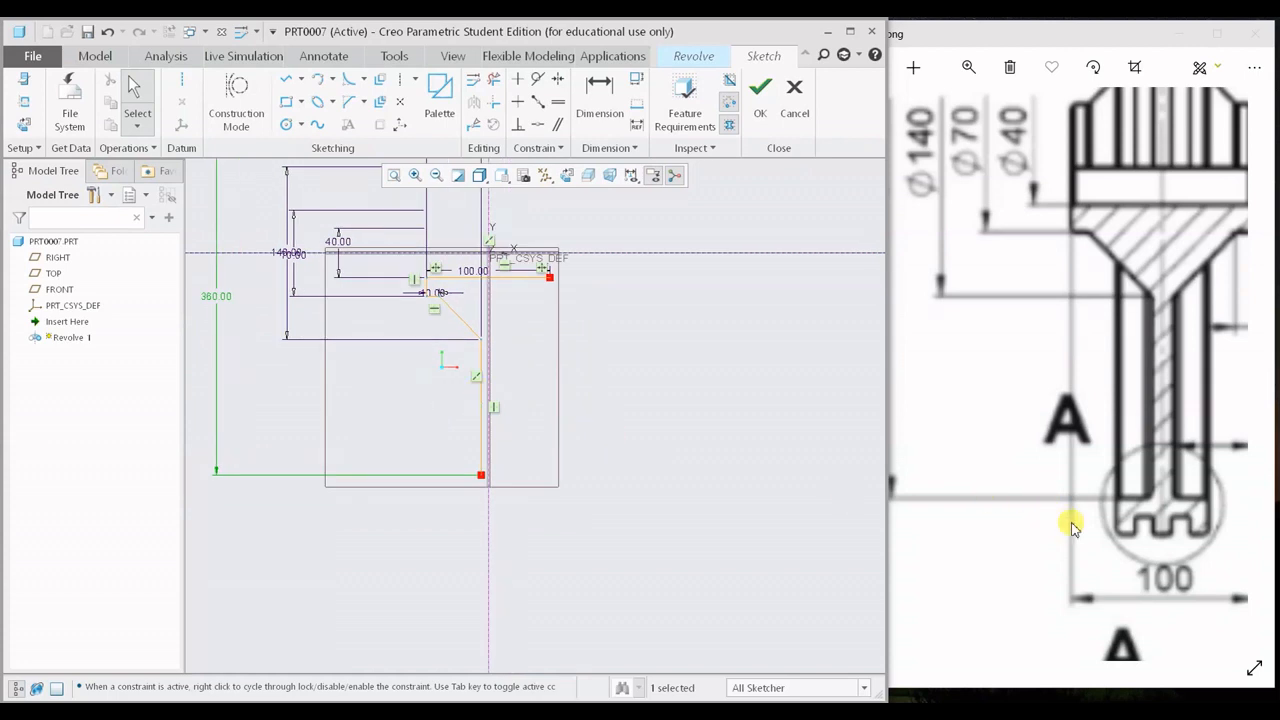
{"action": "scroll", "coordinate": [571, 457], "scroll_direction": "up", "scroll_amount": 2}
{"action": "middle_click_drag", "start_coordinate": [451, 431], "coordinate": [478, 409], "text": "shift"}
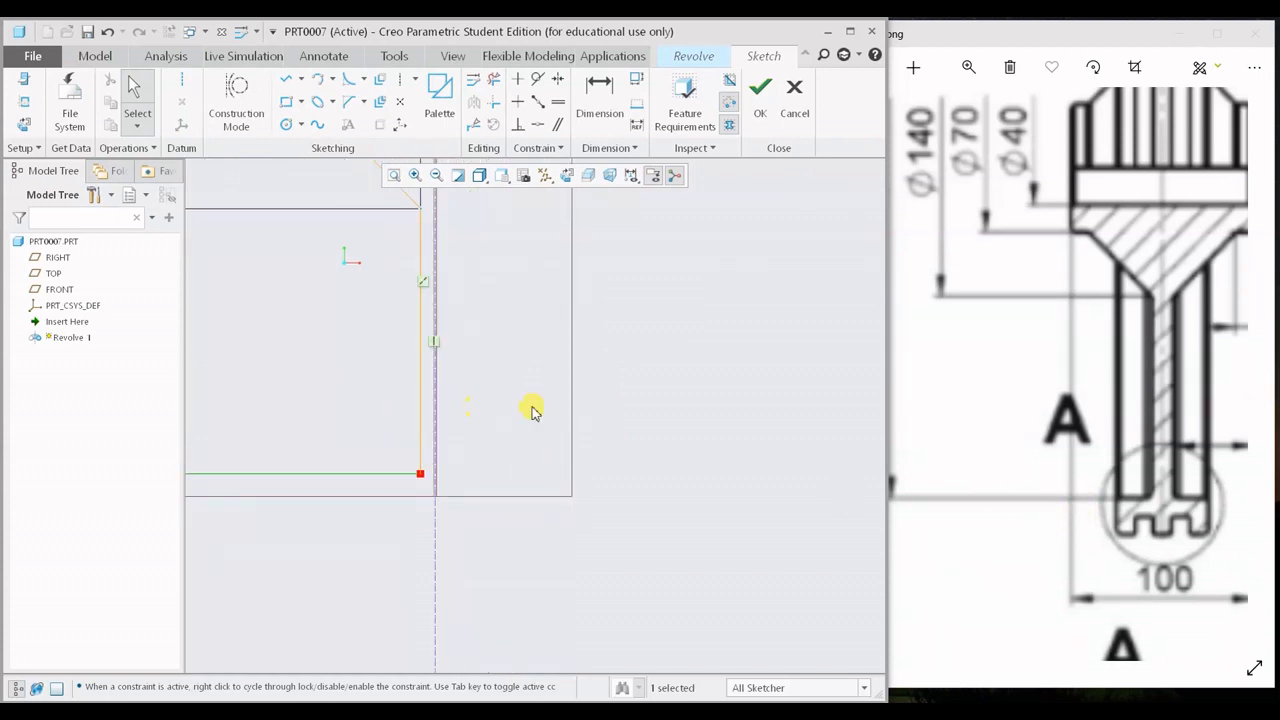
{"action": "mouse_move", "coordinate": [1120, 324]}
{"action": "left_mouse_down"}
{"action": "mouse_move", "coordinate": [1063, 318]}
{"action": "mouse_move", "coordinate": [1023, 369]}
{"action": "left_mouse_up"}
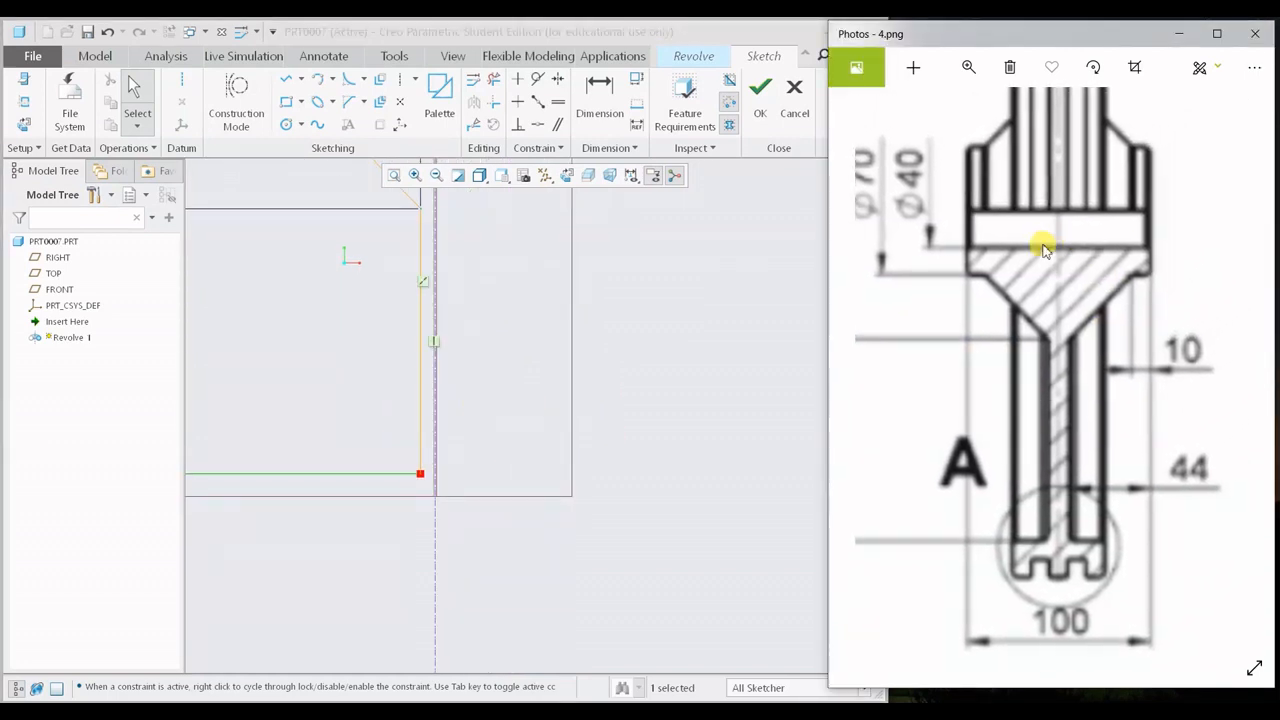
{"action": "mouse_move", "coordinate": [1083, 526]}
{"action": "left_mouse_down"}
{"action": "mouse_move", "coordinate": [1106, 452]}
{"action": "mouse_move", "coordinate": [1137, 443]}
{"action": "left_mouse_up"}
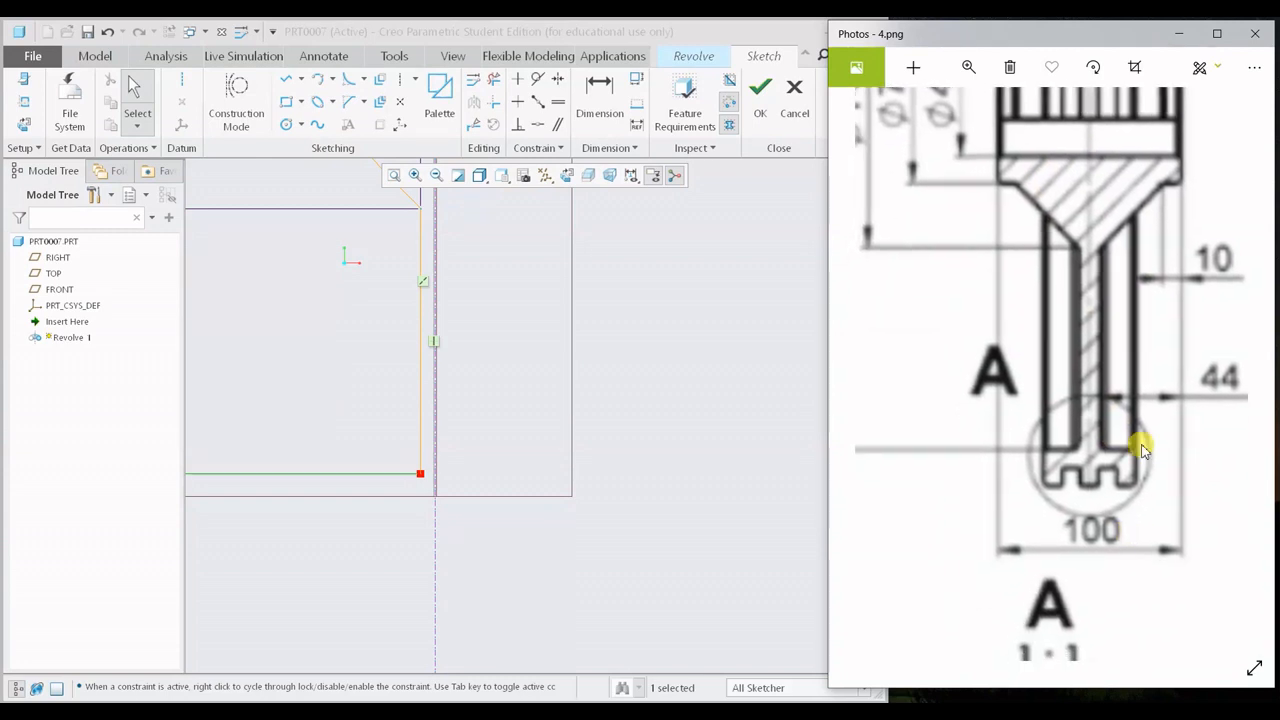
{"action": "mouse_move", "coordinate": [1058, 533]}
{"action": "left_mouse_down"}
{"action": "mouse_move", "coordinate": [1078, 268]}
{"action": "mouse_move", "coordinate": [1023, 95]}
{"action": "left_mouse_up"}
{"action": "left_click_drag", "start_coordinate": [1080, 366], "coordinate": [1099, 300]}
{"action": "middle_click_drag", "start_coordinate": [551, 337], "coordinate": [580, 297]}
{"action": "middle_click_drag", "start_coordinate": [609, 459], "coordinate": [691, 390]}
{"action": "scroll", "coordinate": [534, 365], "scroll_direction": "up", "scroll_amount": 3}
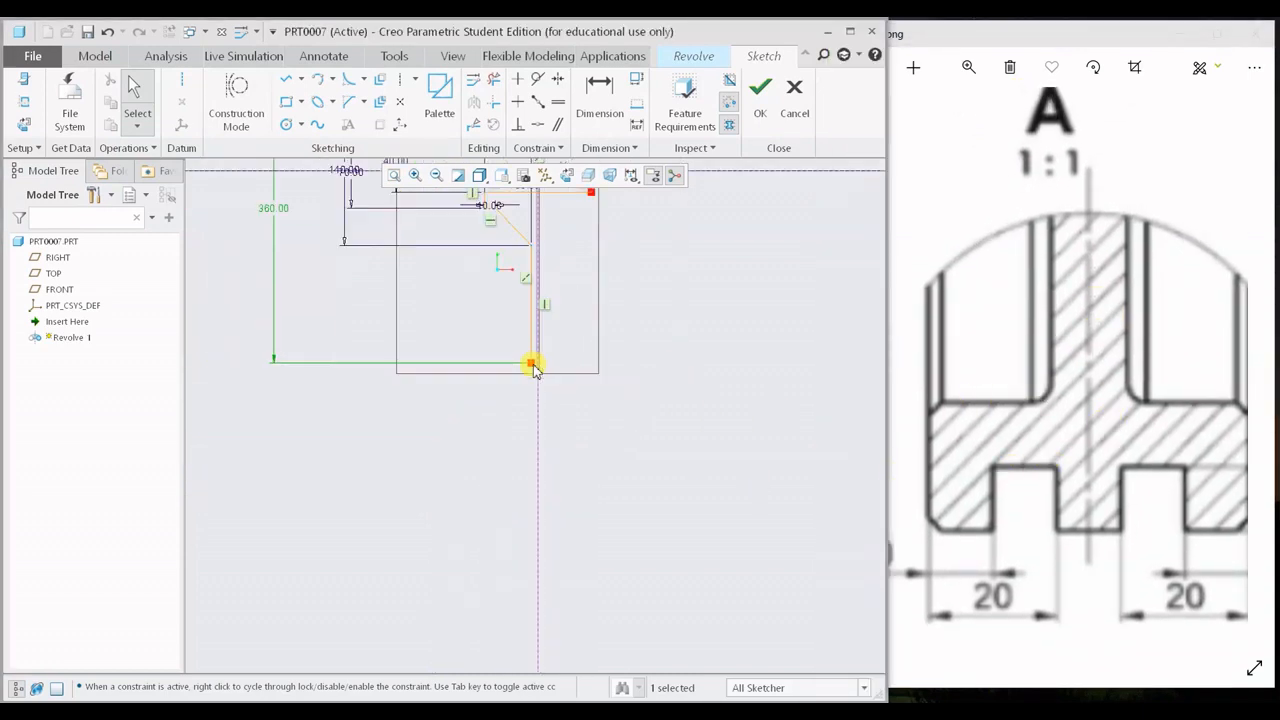
- Examine the section view and the 1:1 detail A in the reference drawing for the rim's diameters, width and groove dimensions
{"action": "scroll", "coordinate": [534, 366], "scroll_direction": "down", "scroll_amount": 5}
{"action": "mouse_move", "coordinate": [984, 407]}
{"action": "left_mouse_down"}
{"action": "mouse_move", "coordinate": [1039, 416]}
{"action": "mouse_move", "coordinate": [1065, 377]}
{"action": "mouse_move", "coordinate": [1061, 396]}
{"action": "mouse_move", "coordinate": [1083, 402]}
{"action": "left_mouse_up"}
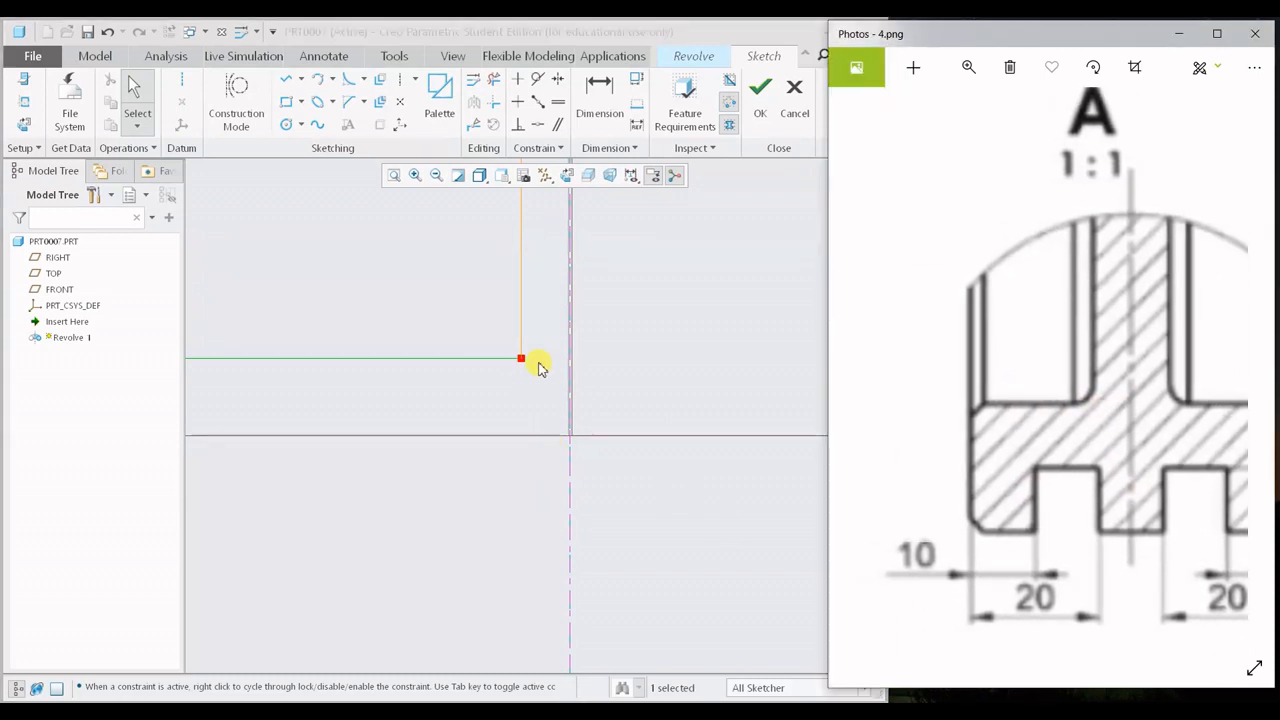
{"action": "middle_click_drag", "start_coordinate": [518, 394], "coordinate": [488, 452], "text": "shift"}
{"action": "left_click", "coordinate": [1103, 427]}
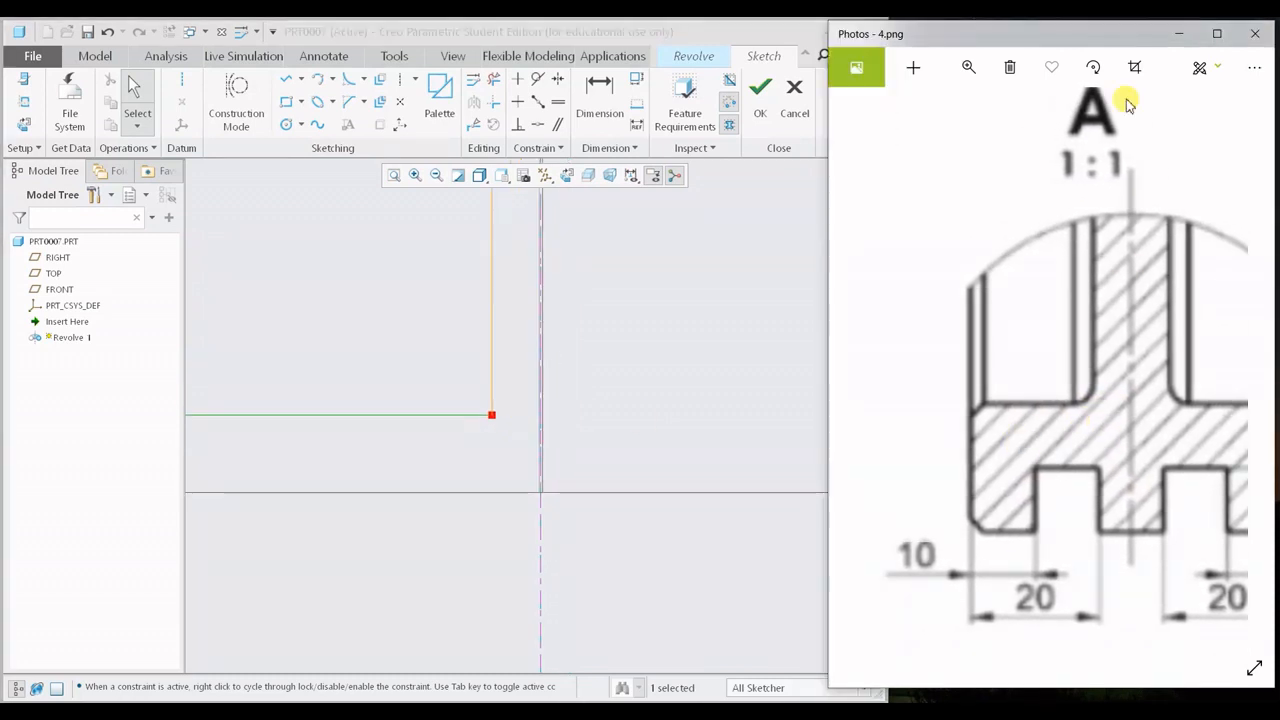
{"action": "left_click", "coordinate": [1212, 31]}
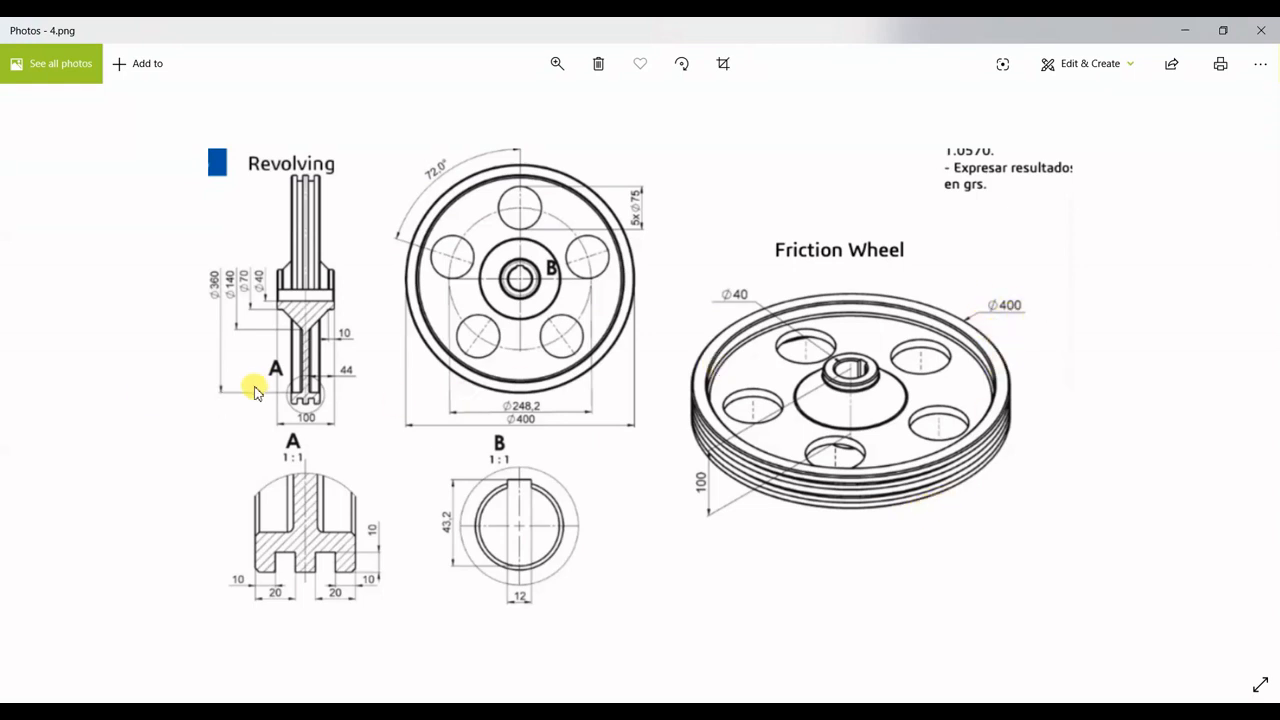
{"action": "scroll", "coordinate": [251, 386], "scroll_direction": "up", "scroll_amount": 3}
{"action": "mouse_move", "coordinate": [190, 318]}
{"action": "left_mouse_down"}
{"action": "mouse_move", "coordinate": [517, 506]}
{"action": "mouse_move", "coordinate": [309, 486]}
{"action": "left_mouse_up"}
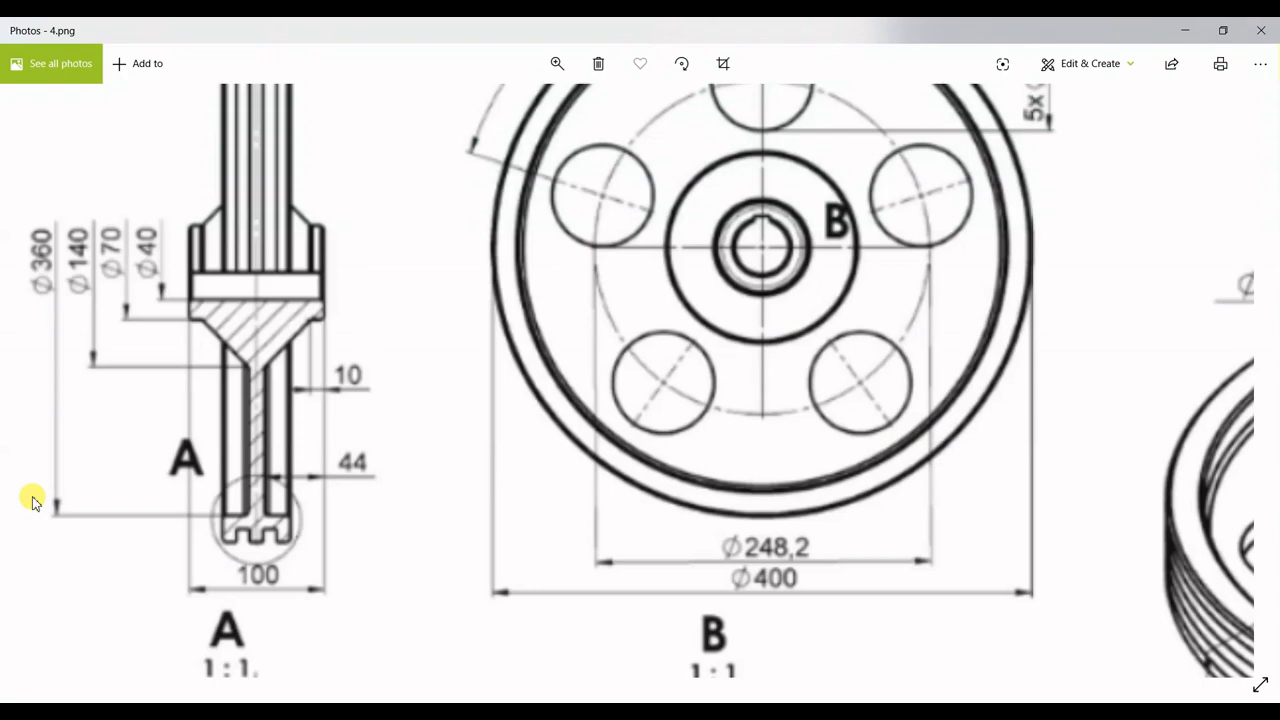
{"action": "scroll", "coordinate": [360, 395], "scroll_direction": "down", "scroll_amount": 1}
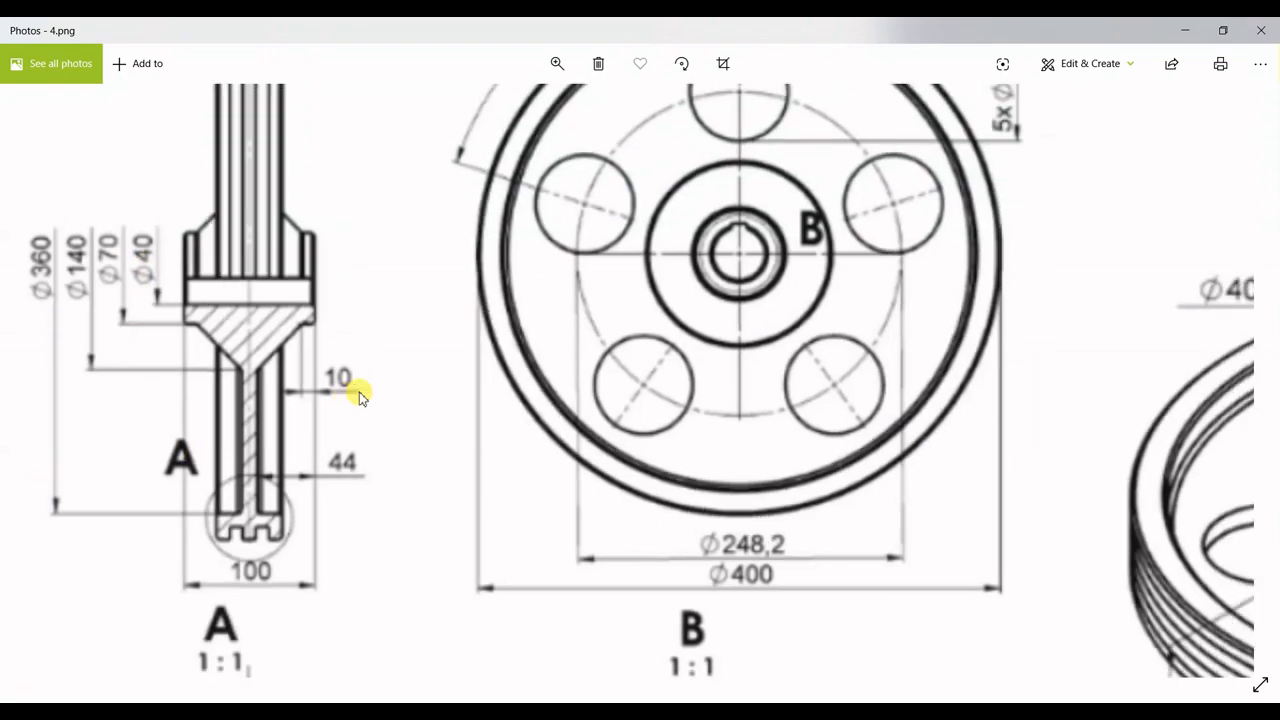
{"action": "scroll", "coordinate": [360, 395], "scroll_direction": "down", "scroll_amount": 3}
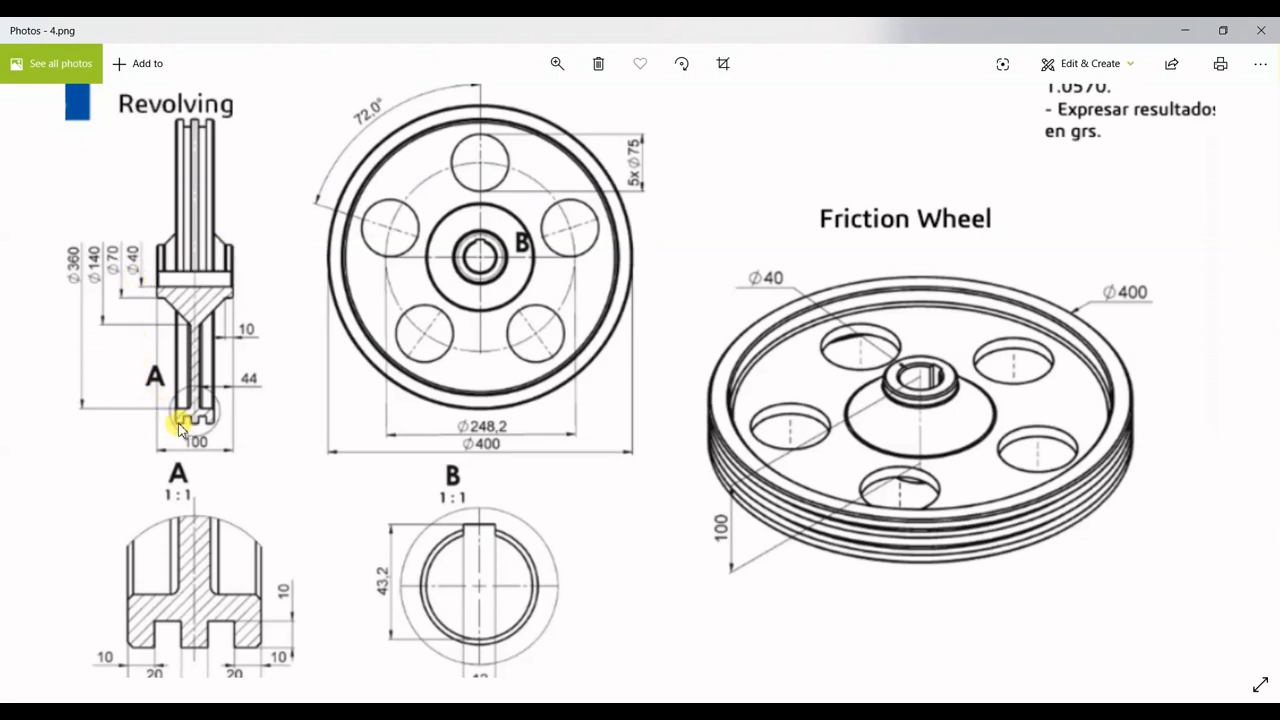
{"action": "scroll", "coordinate": [180, 428], "scroll_direction": "up", "scroll_amount": 4}
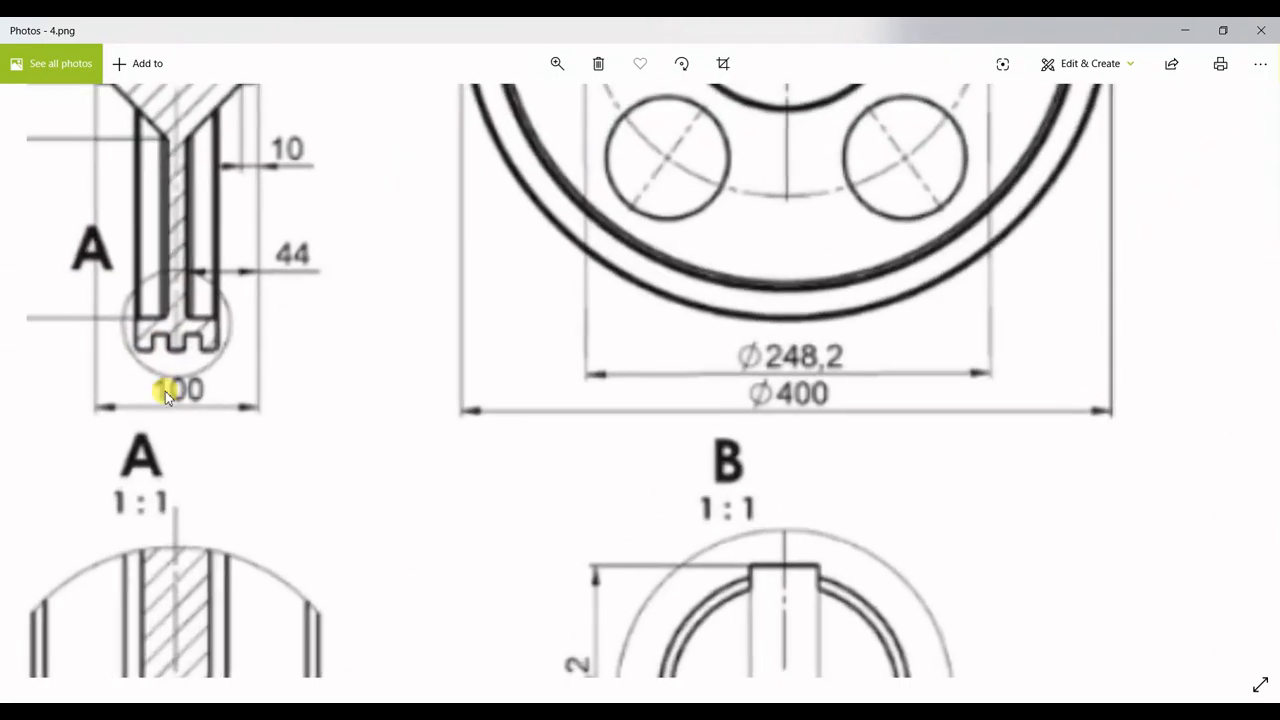
{"action": "scroll", "coordinate": [147, 353], "scroll_direction": "down", "scroll_amount": 5}
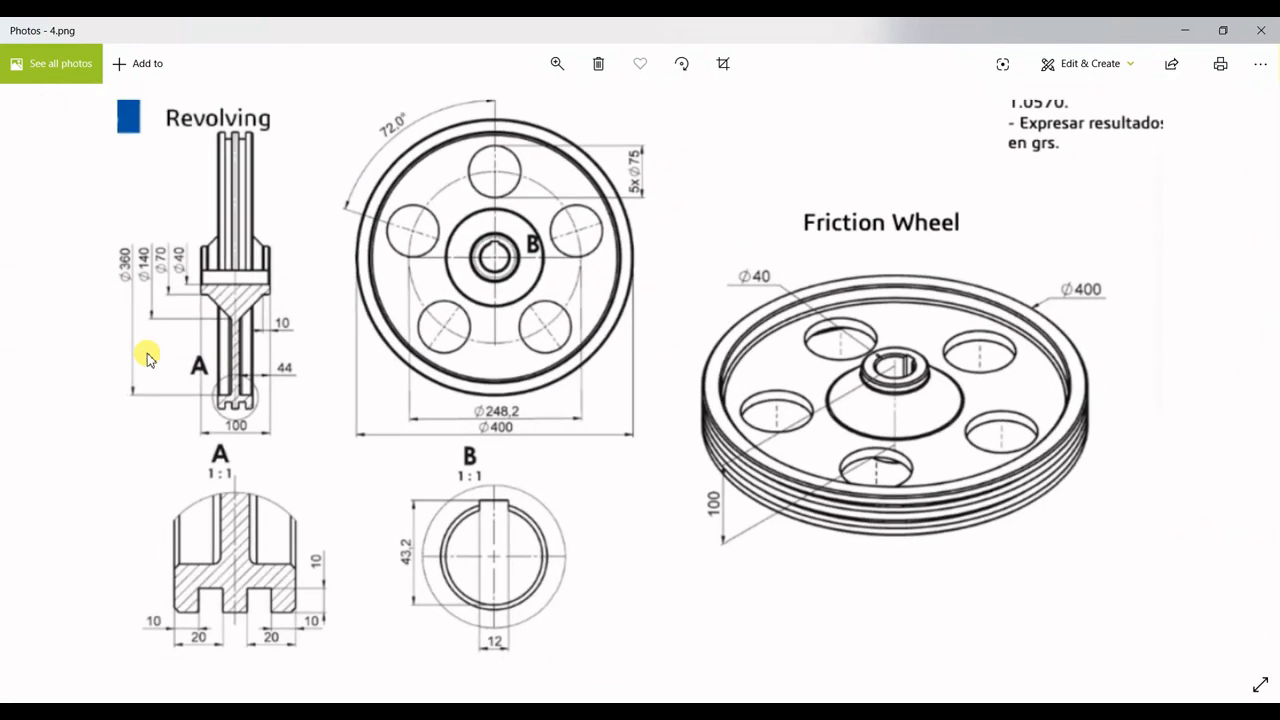
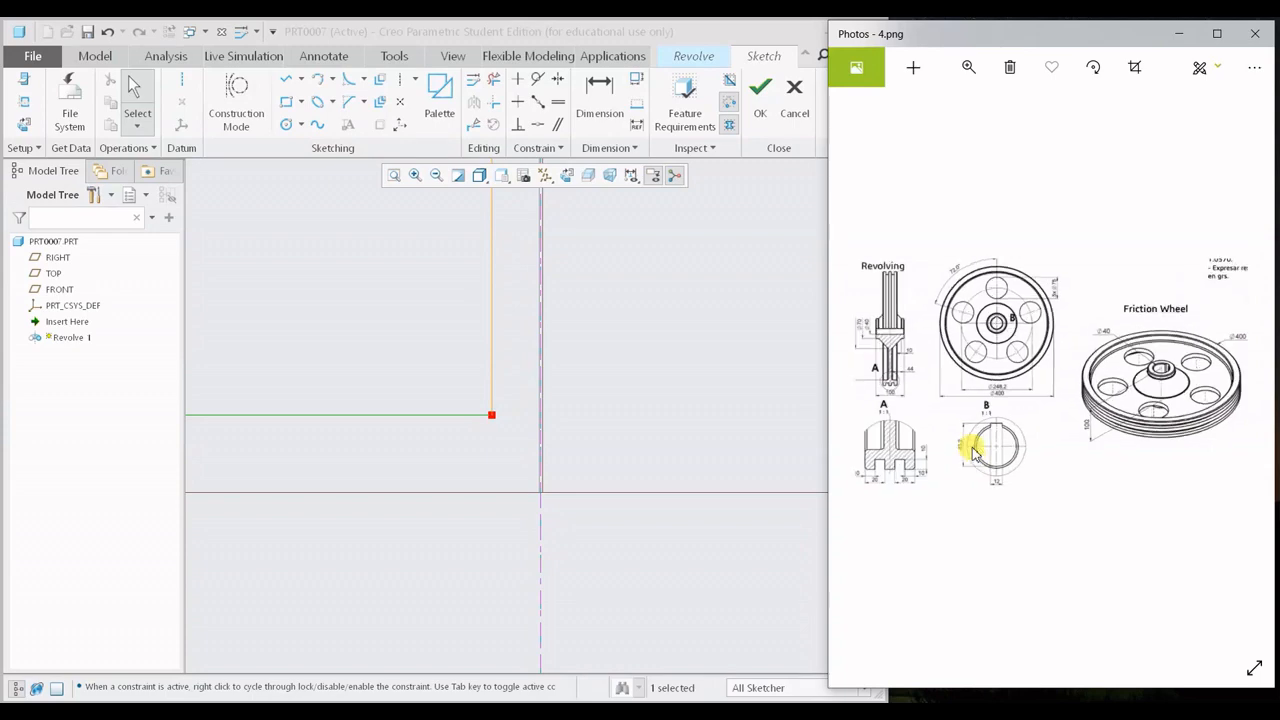
{"action": "mouse_move", "coordinate": [968, 450]}
{"action": "left_mouse_down"}
{"action": "mouse_move", "coordinate": [1032, 470]}
{"action": "mouse_move", "coordinate": [1071, 380]}
{"action": "mouse_move", "coordinate": [980, 466]}
{"action": "mouse_move", "coordinate": [1008, 389]}
{"action": "left_mouse_up"}
{"action": "left_click", "coordinate": [561, 347]}
{"action": "middle_click_drag", "start_coordinate": [561, 347], "coordinate": [556, 390], "text": "shift"}
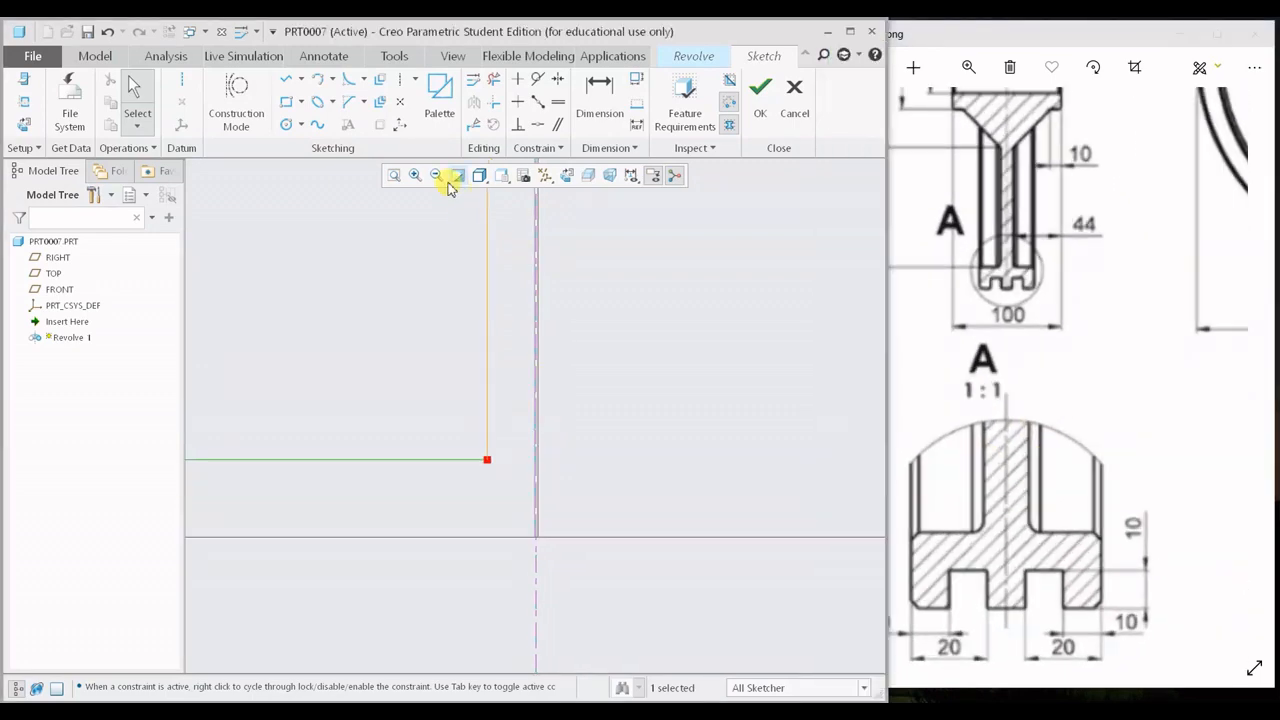
{"action": "left_click", "coordinate": [394, 175]}
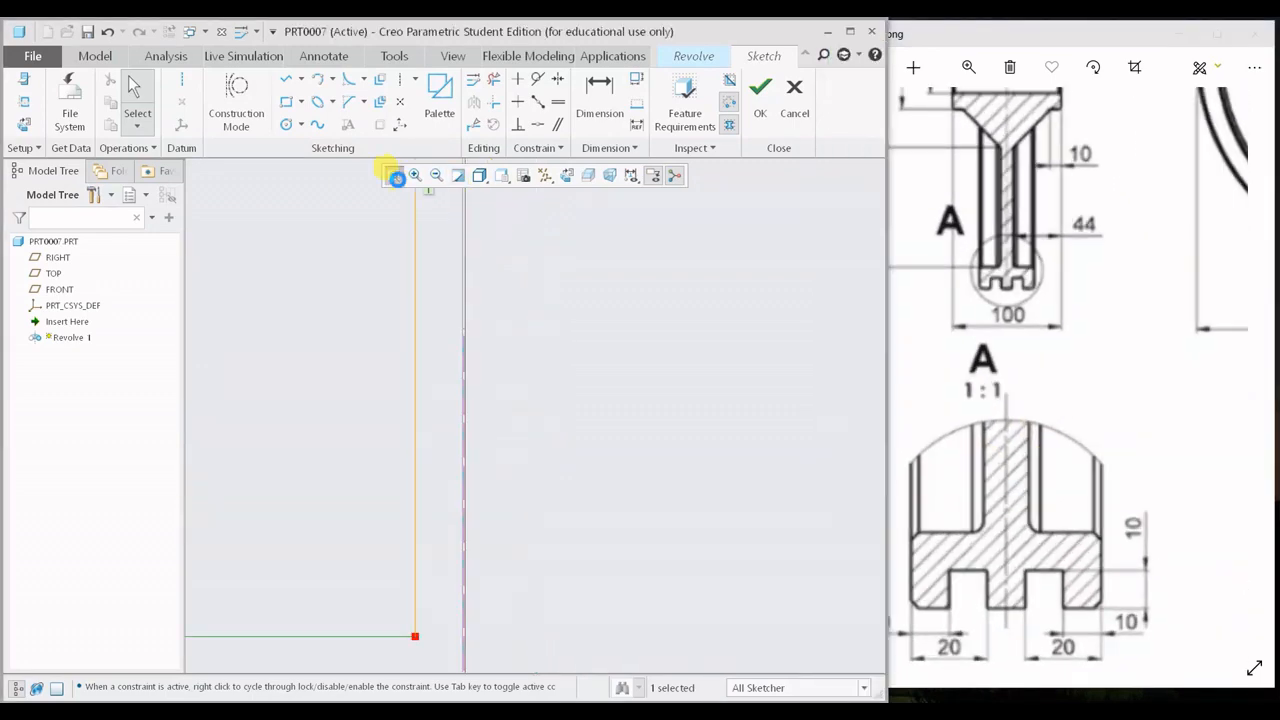
{"action": "left_click", "coordinate": [288, 80]}
{"action": "scroll", "coordinate": [565, 640], "scroll_direction": "down", "scroll_amount": 2}
{"action": "scroll", "coordinate": [590, 600], "scroll_direction": "down", "scroll_amount": 5}
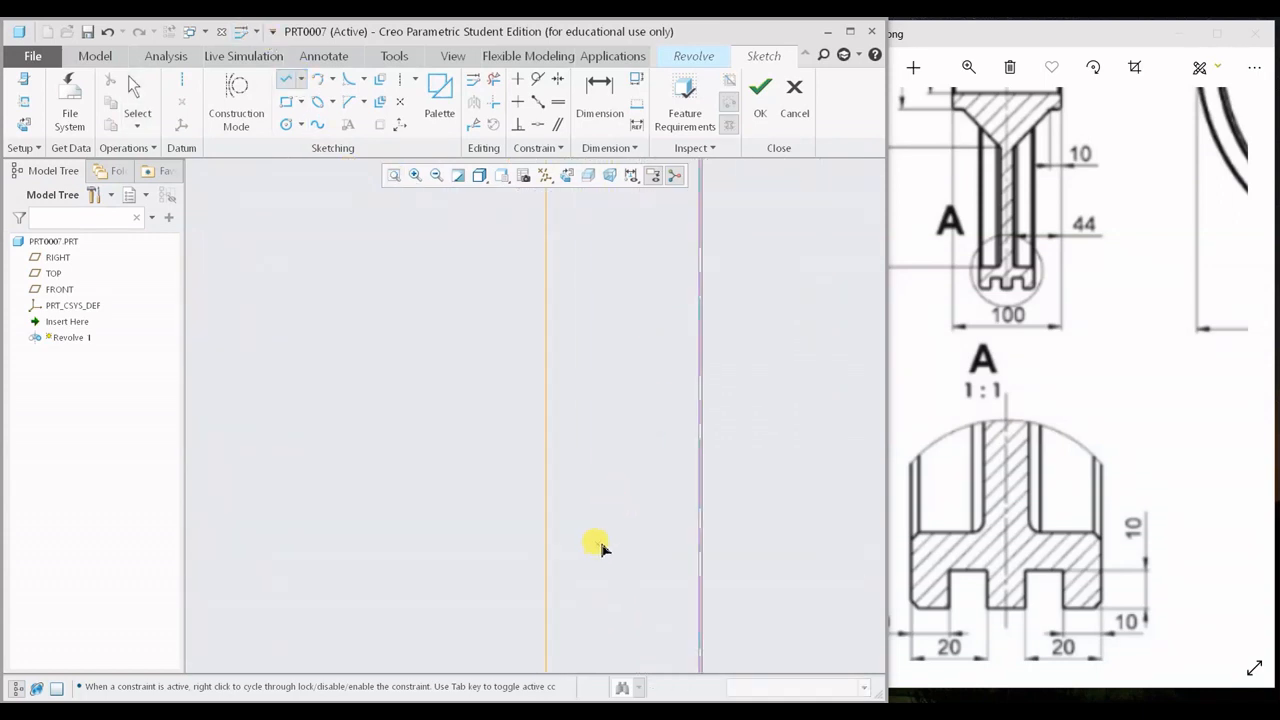
{"action": "mouse_move", "coordinate": [600, 540]}
{"action": "middle_mouse_down", "text": "ctrl"}
{"action": "mouse_move", "coordinate": [678, 286]}
{"action": "mouse_move", "coordinate": [654, 447]}
{"action": "mouse_move", "coordinate": [620, 533]}
{"action": "middle_mouse_up", "text": "ctrl"}
{"action": "middle_click_drag", "start_coordinate": [606, 586], "coordinate": [696, 268], "text": "shift"}
{"action": "middle_click_drag", "start_coordinate": [633, 436], "coordinate": [679, 286], "text": "shift"}
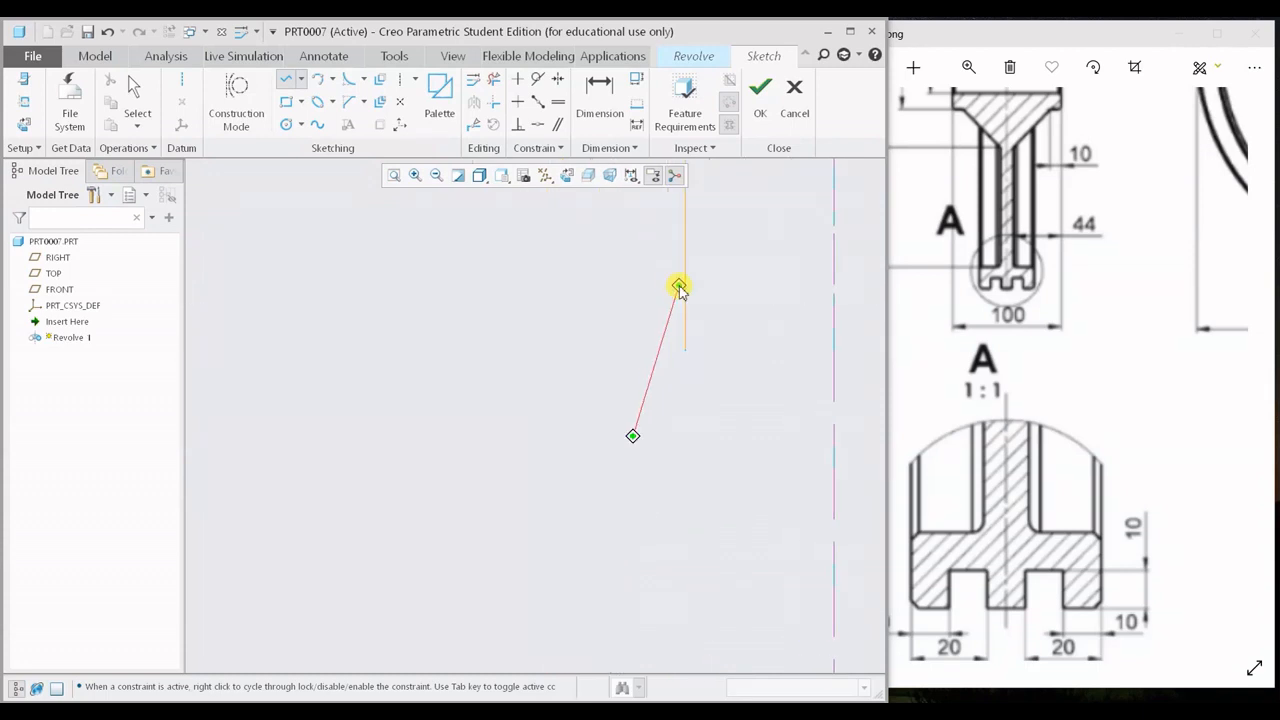
{"action": "middle_click", "coordinate": [679, 286]}
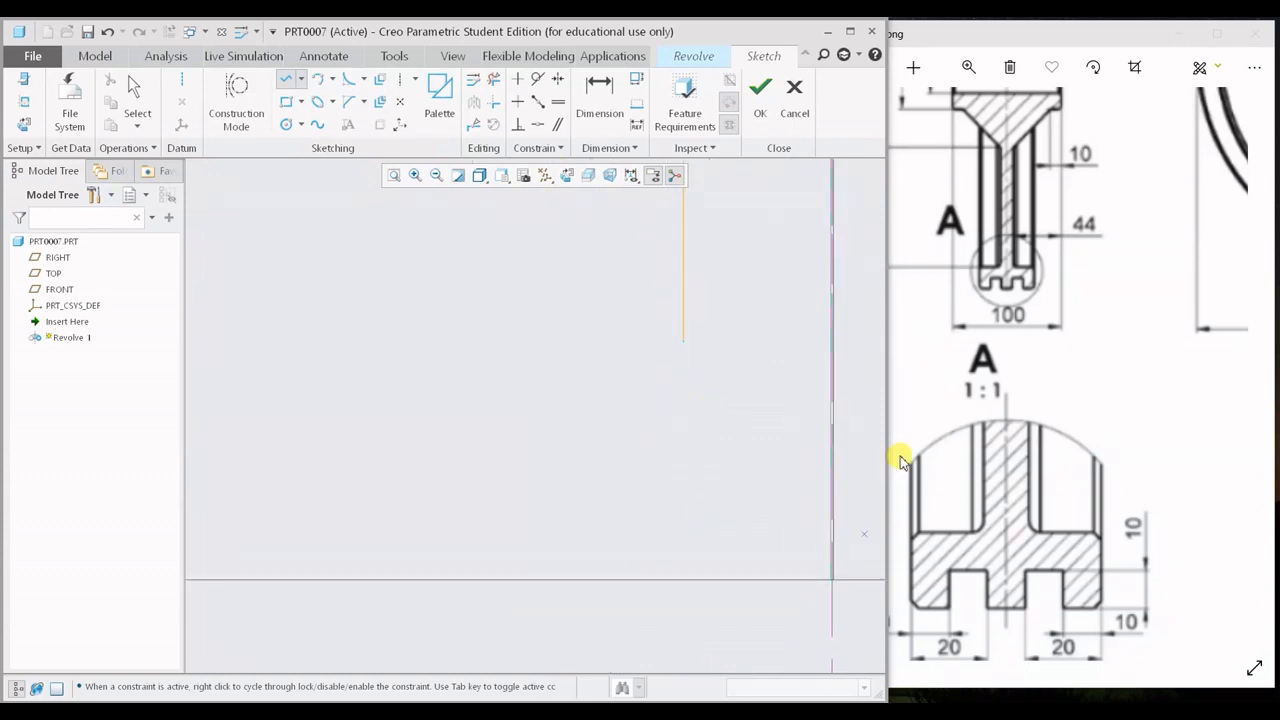
- Draw a horizontal line about 7.6 long outward from the web line's lower end, away from the vertical centerline, for the rim's inner face
{"action": "left_click", "coordinate": [1028, 550]}
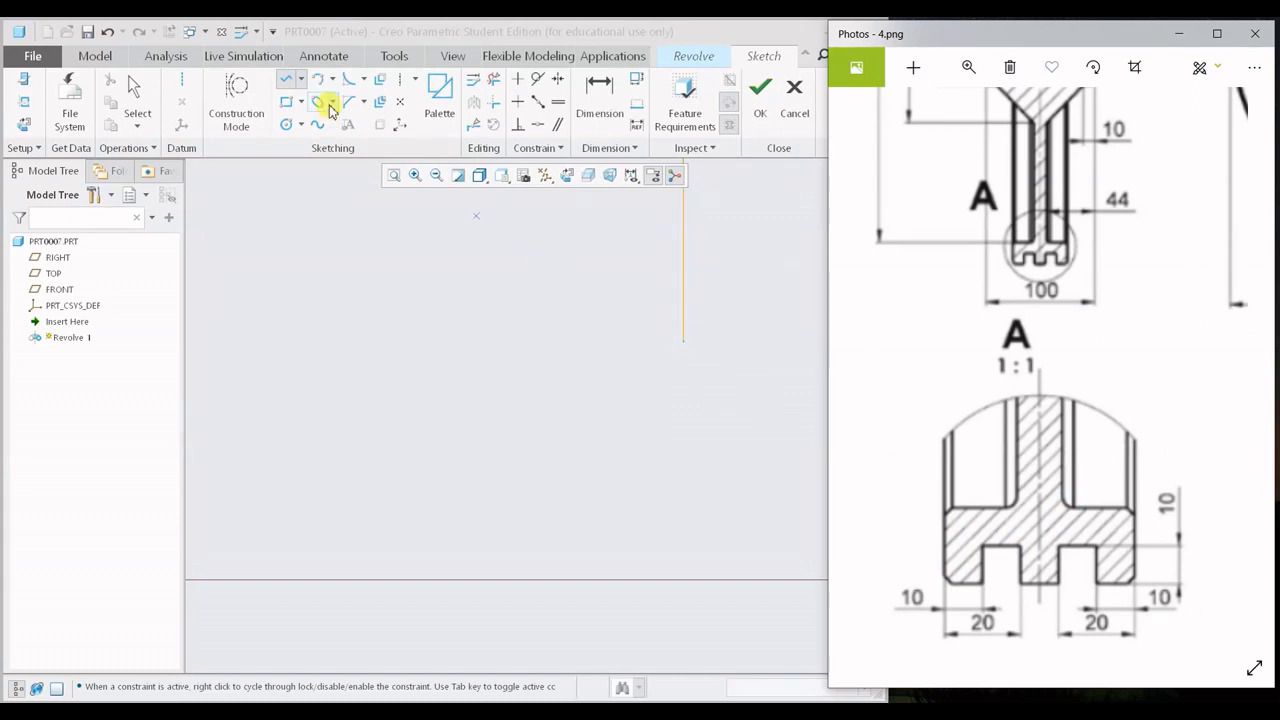
{"action": "left_click", "coordinate": [287, 80]}
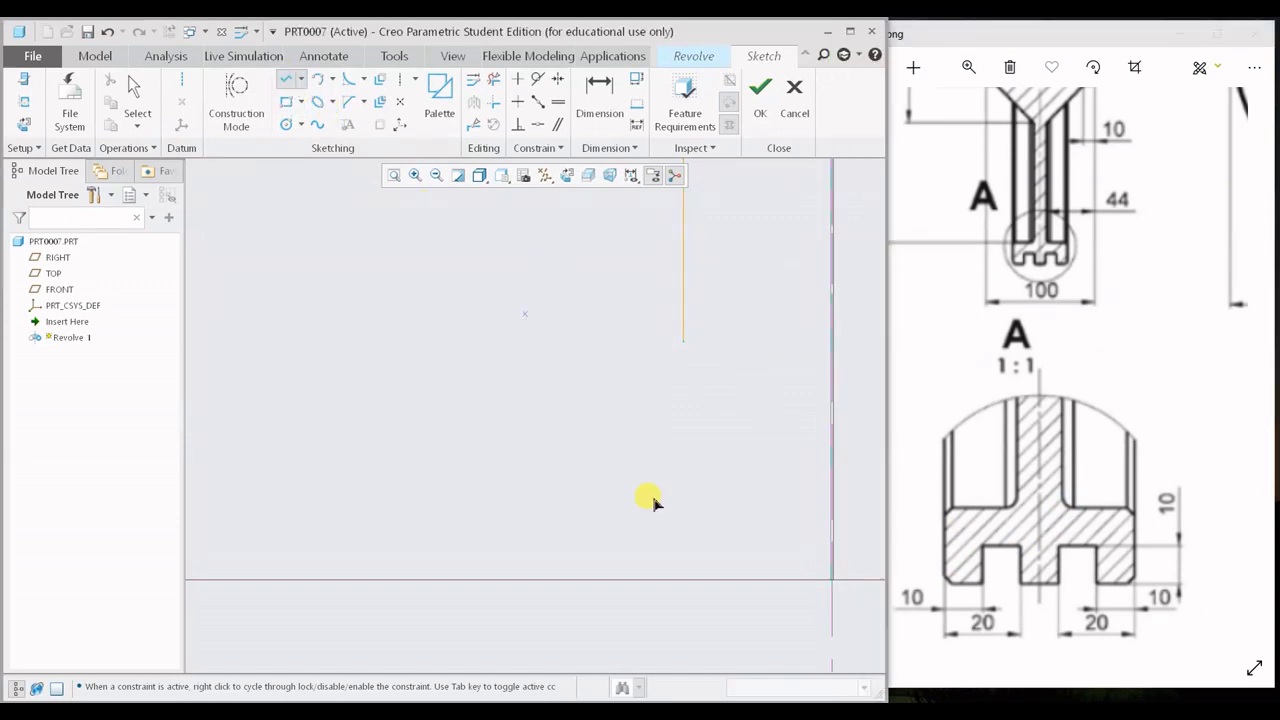
{"action": "left_click", "coordinate": [684, 350]}
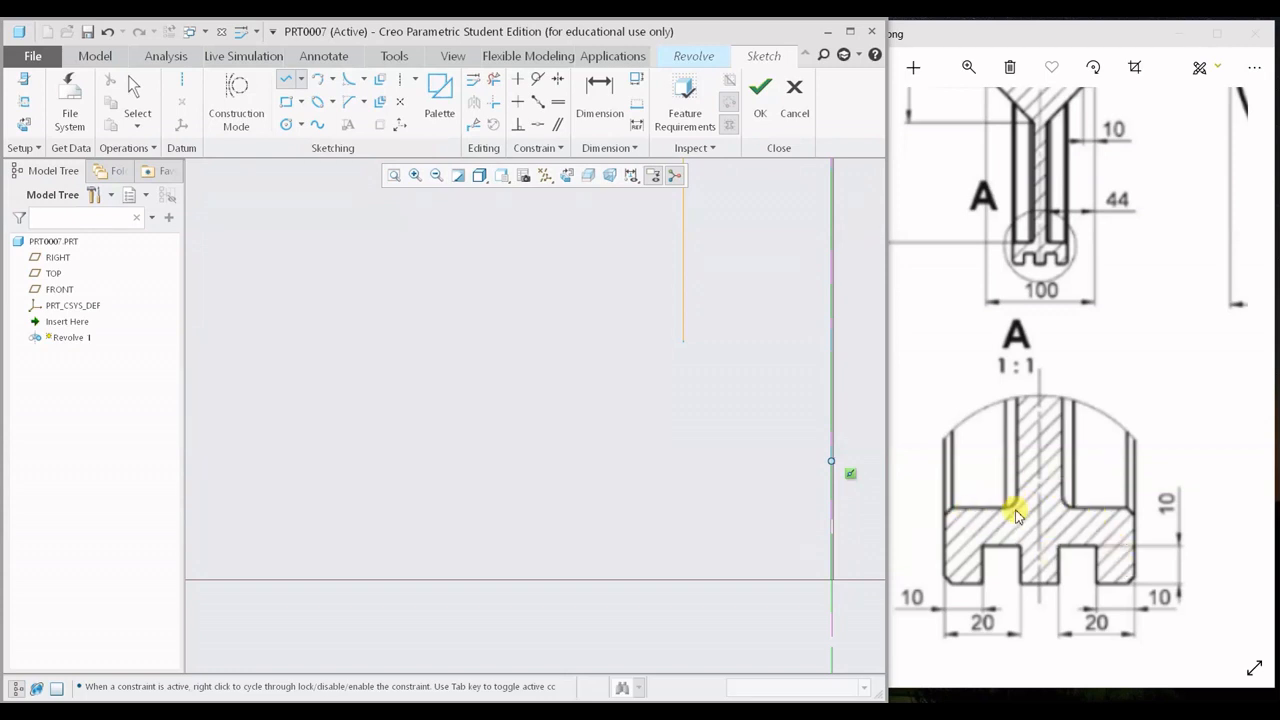
{"action": "mouse_move", "coordinate": [1092, 377]}
{"action": "left_mouse_down"}
{"action": "mouse_move", "coordinate": [936, 514]}
{"action": "mouse_move", "coordinate": [808, 571]}
{"action": "mouse_move", "coordinate": [886, 534]}
{"action": "mouse_move", "coordinate": [1100, 523]}
{"action": "mouse_move", "coordinate": [1111, 719]}
{"action": "mouse_move", "coordinate": [1086, 523]}
{"action": "mouse_move", "coordinate": [1166, 429]}
{"action": "mouse_move", "coordinate": [720, 314]}
{"action": "mouse_move", "coordinate": [688, 385]}
{"action": "mouse_move", "coordinate": [1089, 354]}
{"action": "mouse_move", "coordinate": [1137, 271]}
{"action": "mouse_move", "coordinate": [1124, 668]}
{"action": "left_mouse_up"}
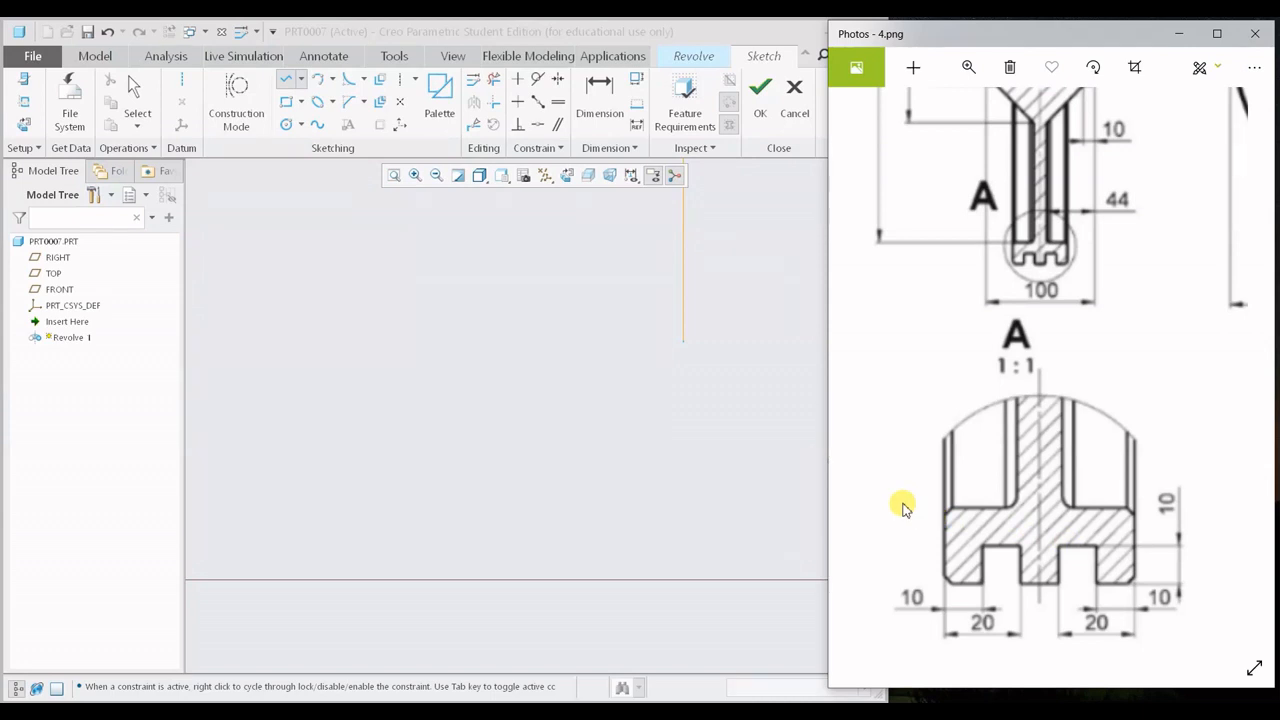
{"action": "left_click", "coordinate": [688, 316]}
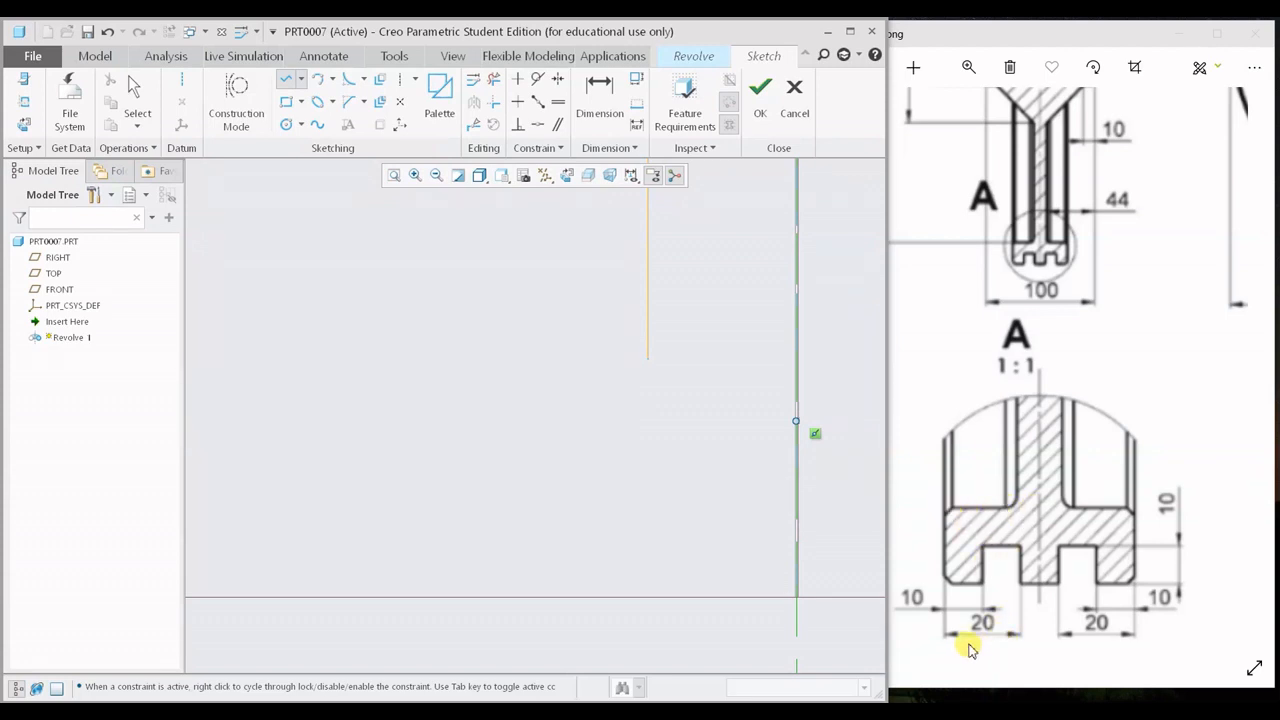
{"action": "left_click", "coordinate": [648, 358]}
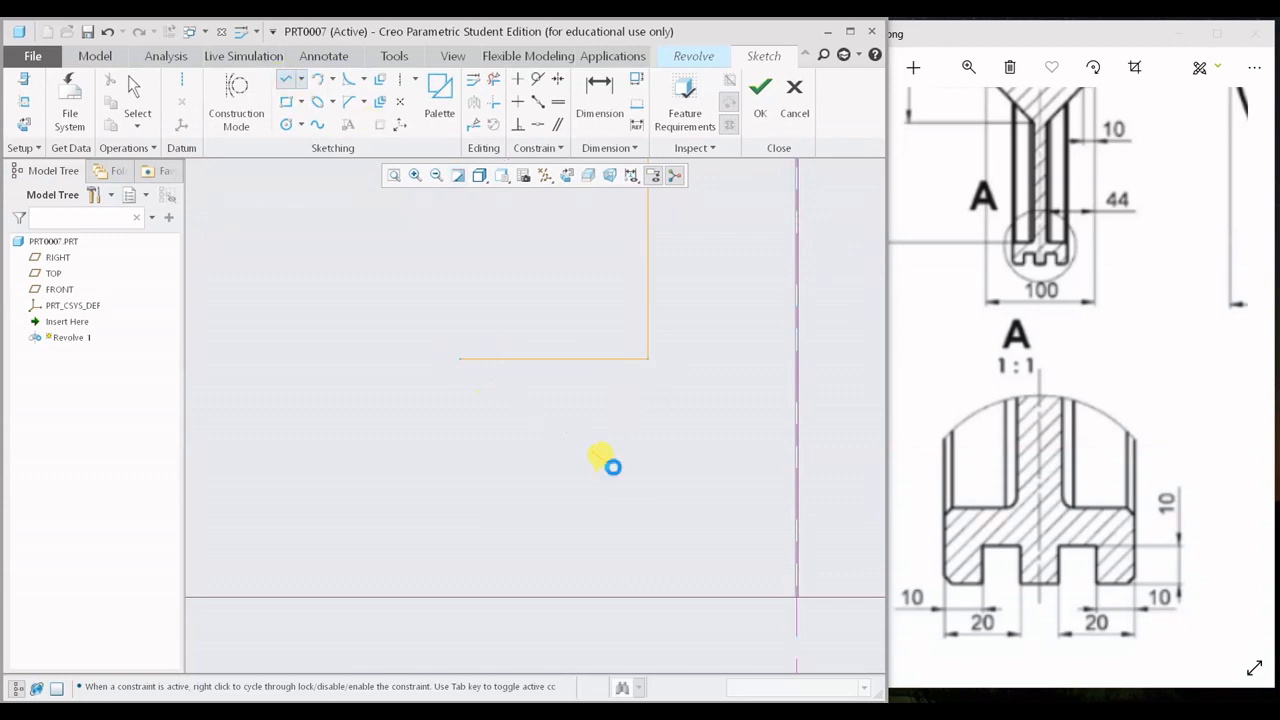
- Move the length dimension of the rim's horizontal line clear of the line and set it to 20
{"action": "left_click_drag", "start_coordinate": [578, 549], "coordinate": [536, 298]}
{"action": "double_click", "coordinate": [537, 298]}
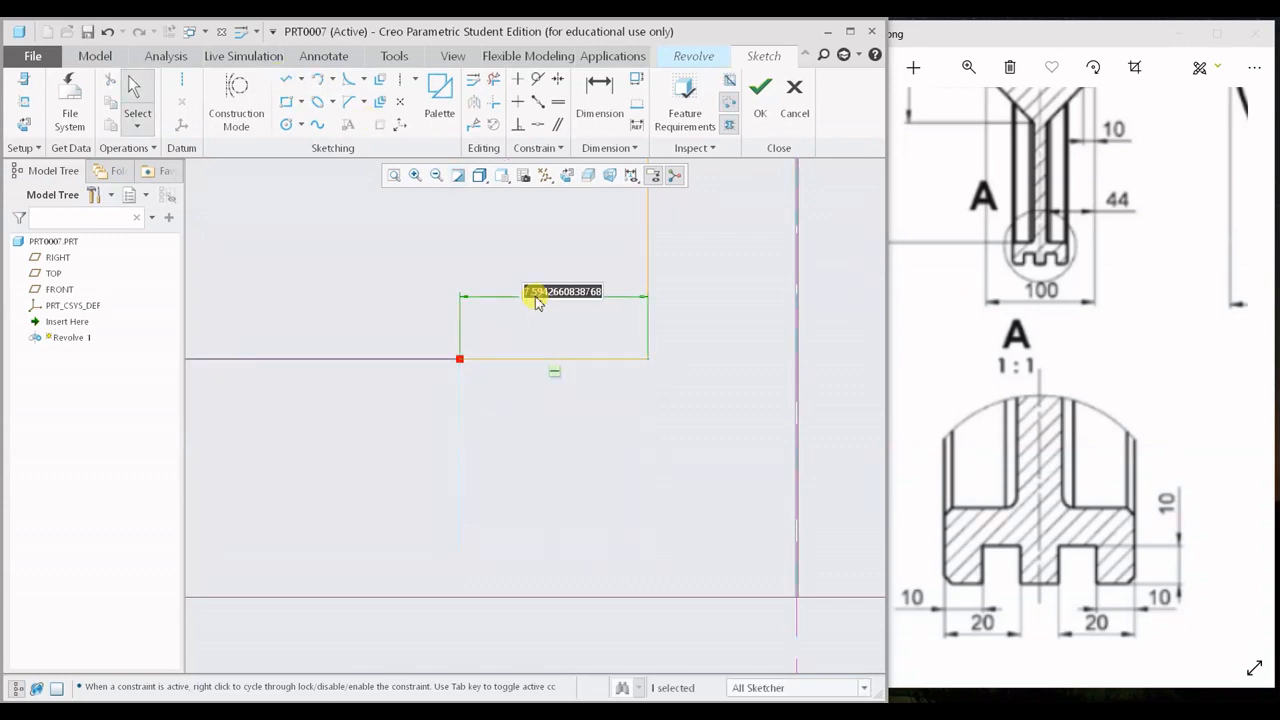
{"action": "type", "text": "20"}
{"action": "key", "text": "Return"}
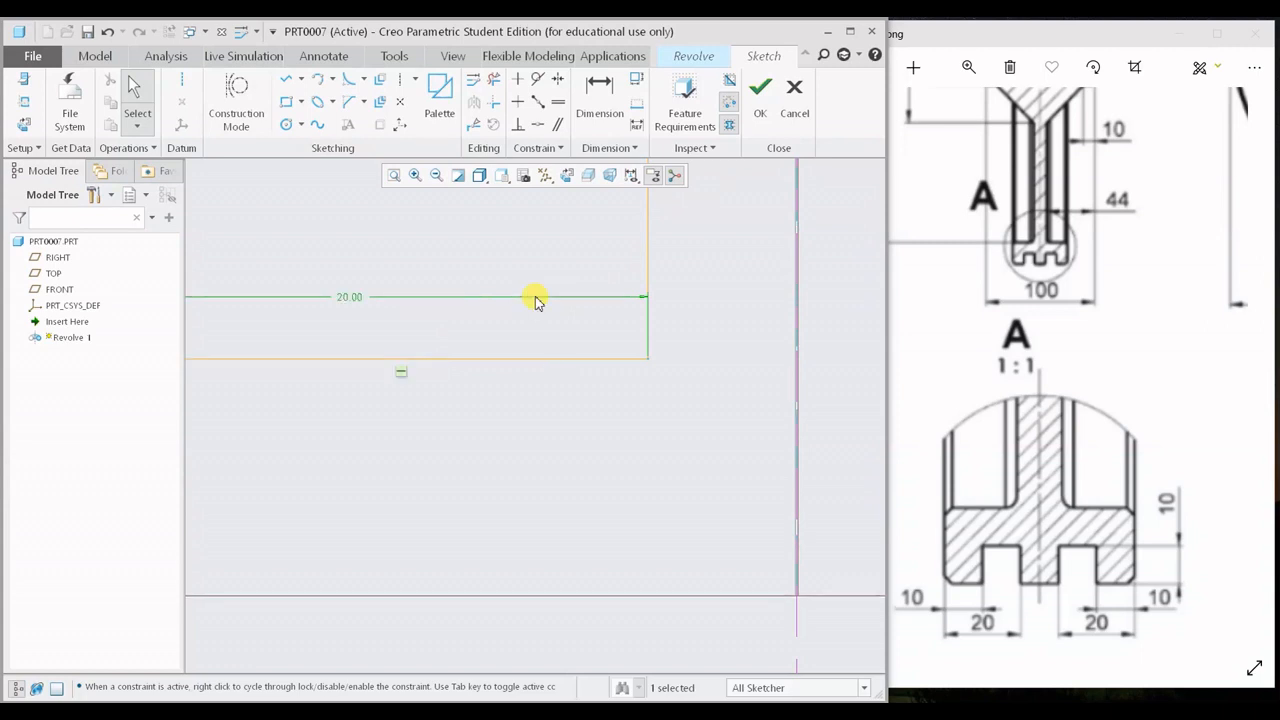
- Draw a vertical line for the rim's side straight down from the horizontal line's outer end, ending at about diameter 385
{"action": "scroll", "coordinate": [535, 300], "scroll_direction": "up", "scroll_amount": 8}
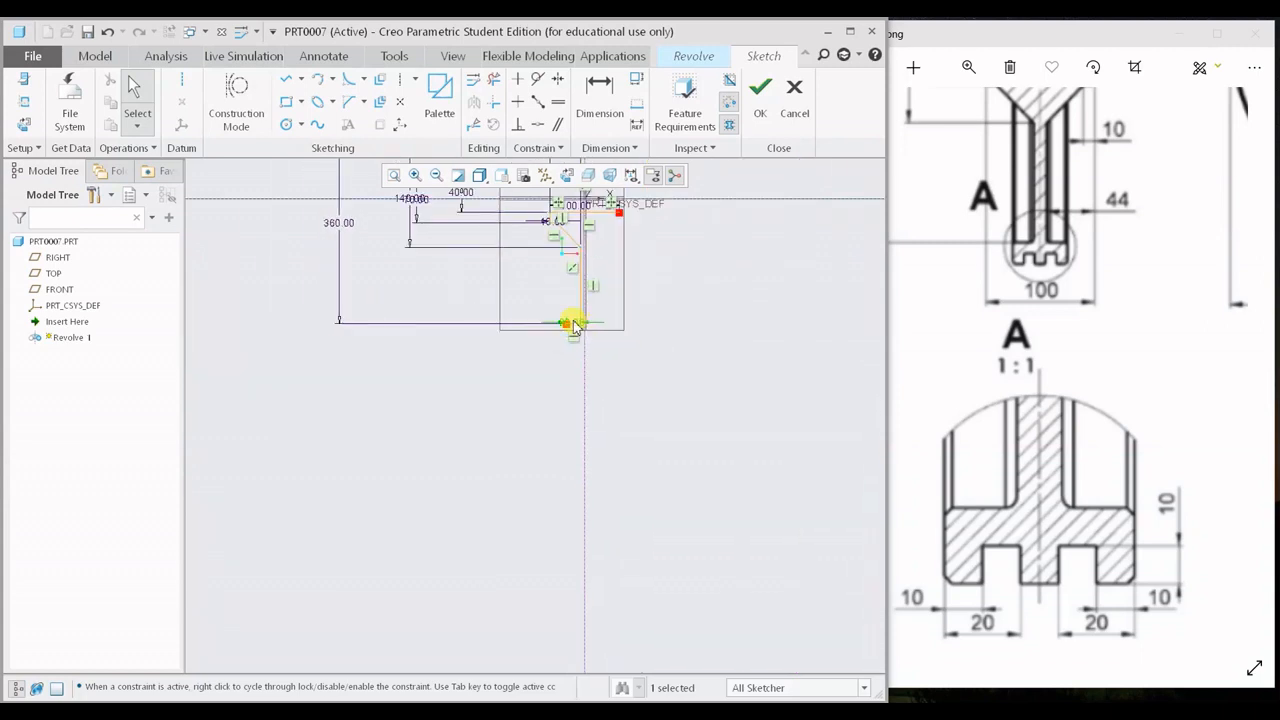
{"action": "scroll", "coordinate": [567, 250], "scroll_direction": "down", "scroll_amount": 7}
{"action": "scroll", "coordinate": [604, 600], "scroll_direction": "up", "scroll_amount": 9}
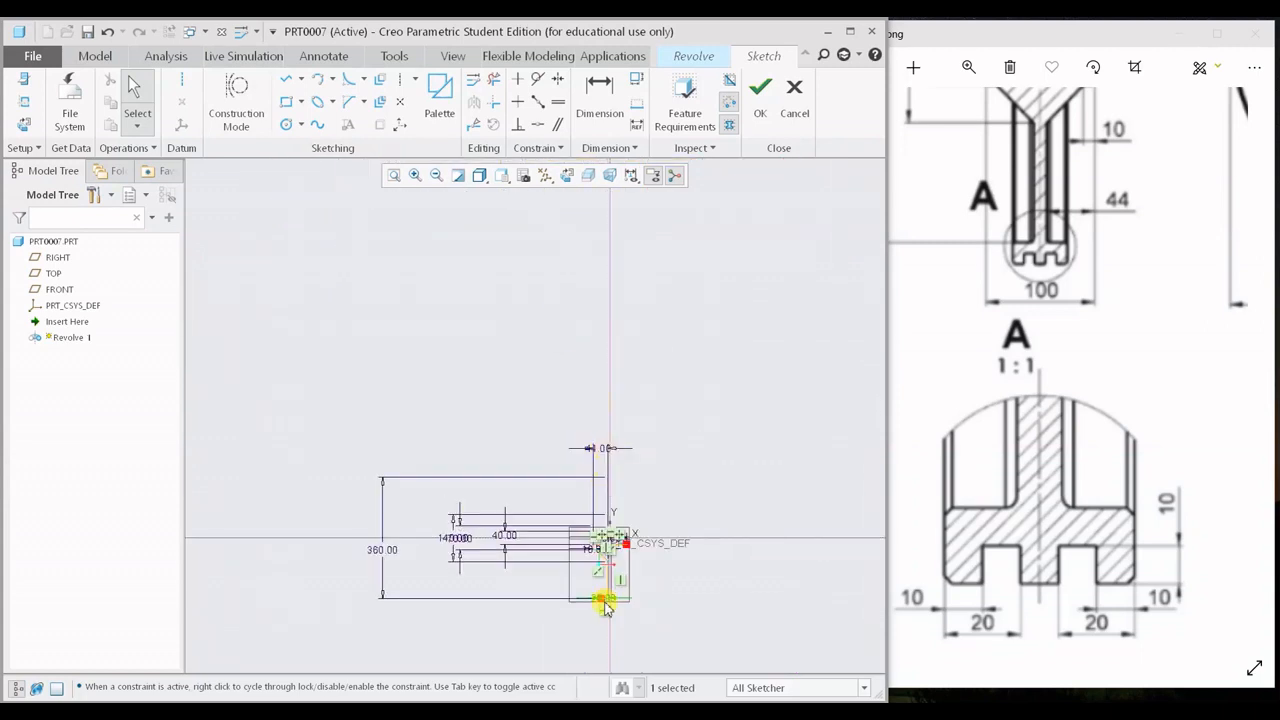
{"action": "middle_click_drag", "start_coordinate": [604, 603], "coordinate": [609, 386], "text": "shift"}
{"action": "scroll", "coordinate": [598, 322], "scroll_direction": "down", "scroll_amount": 7}
{"action": "scroll", "coordinate": [681, 412], "scroll_direction": "down", "scroll_amount": 6}
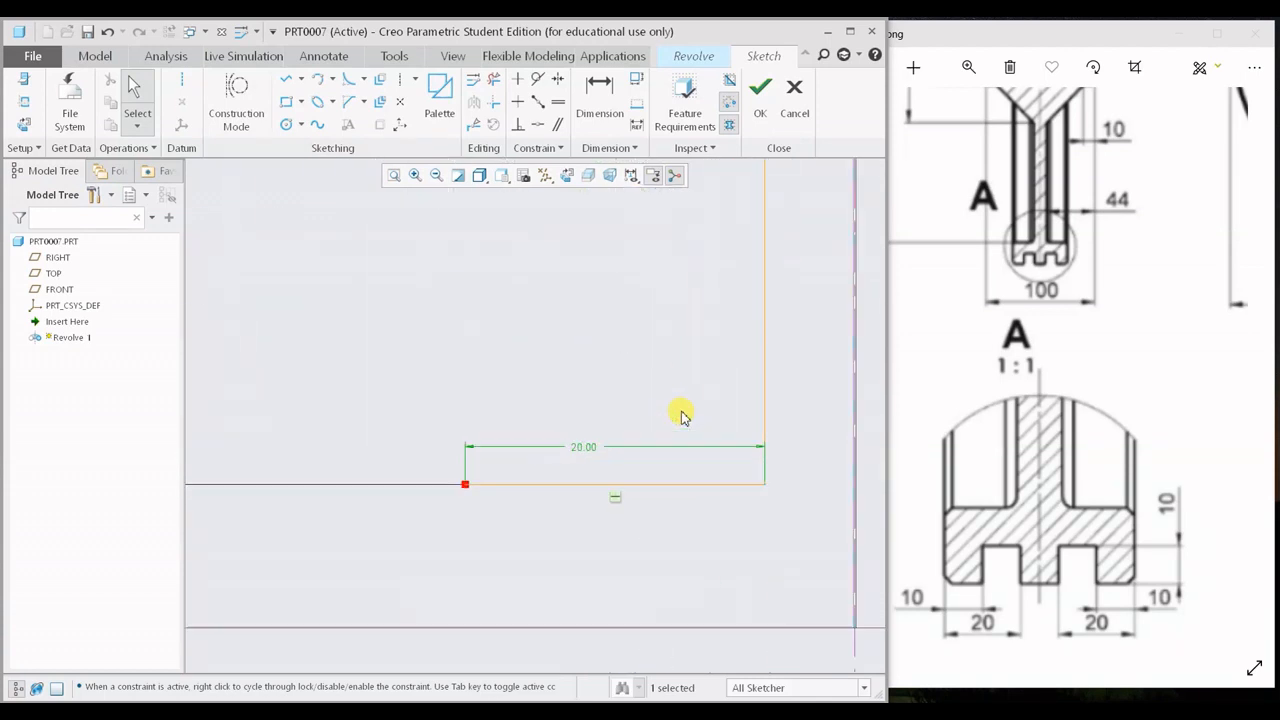
{"action": "middle_click_drag", "start_coordinate": [660, 508], "coordinate": [574, 362], "text": "shift"}
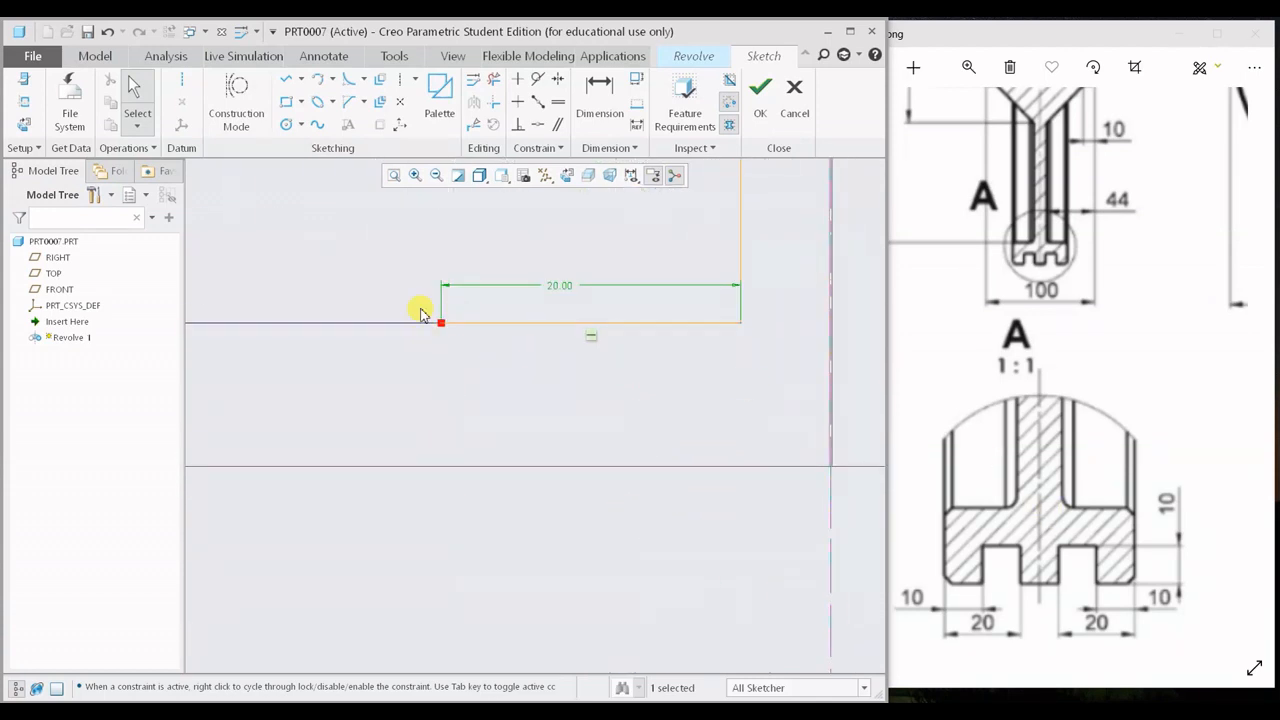
{"action": "left_click", "coordinate": [286, 79]}
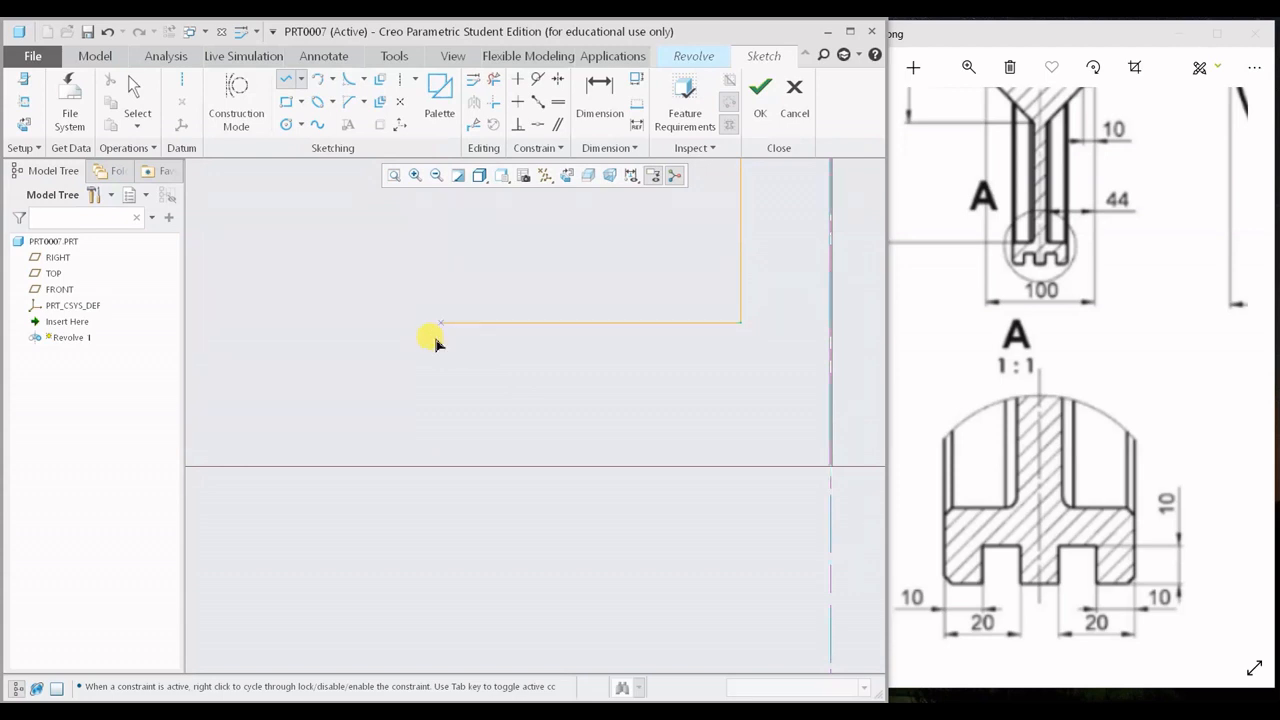
{"action": "middle_click", "coordinate": [556, 453]}
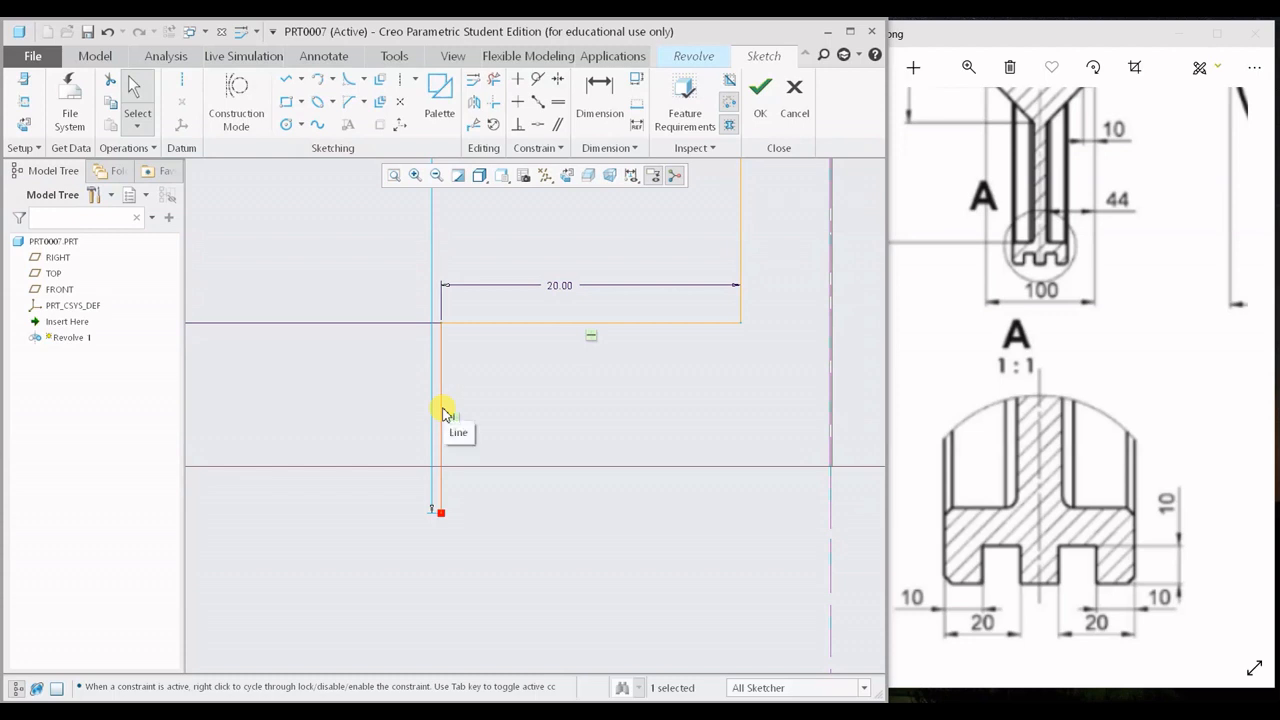
- Set the diameter dimension at the rim side line's lower end to 400 and move it clear of the profile
{"action": "scroll", "coordinate": [472, 416], "scroll_direction": "down", "scroll_amount": 5}
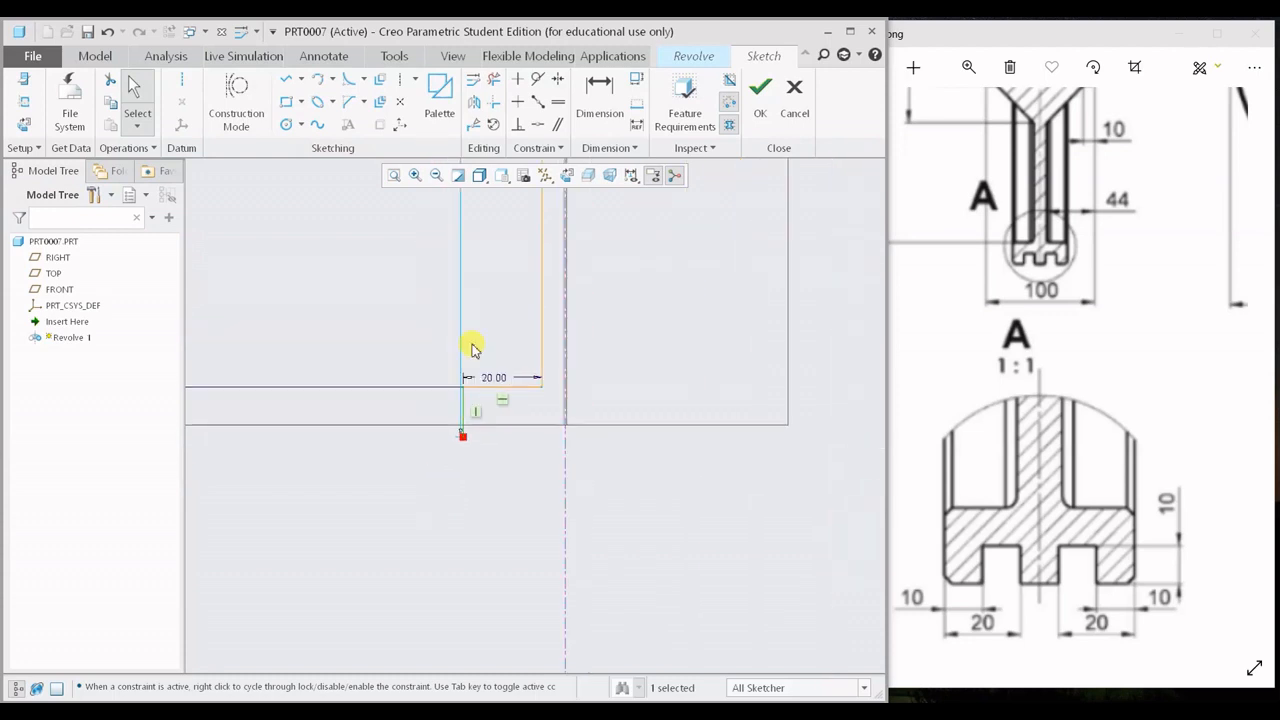
{"action": "middle_click_drag", "start_coordinate": [466, 370], "coordinate": [481, 491]}
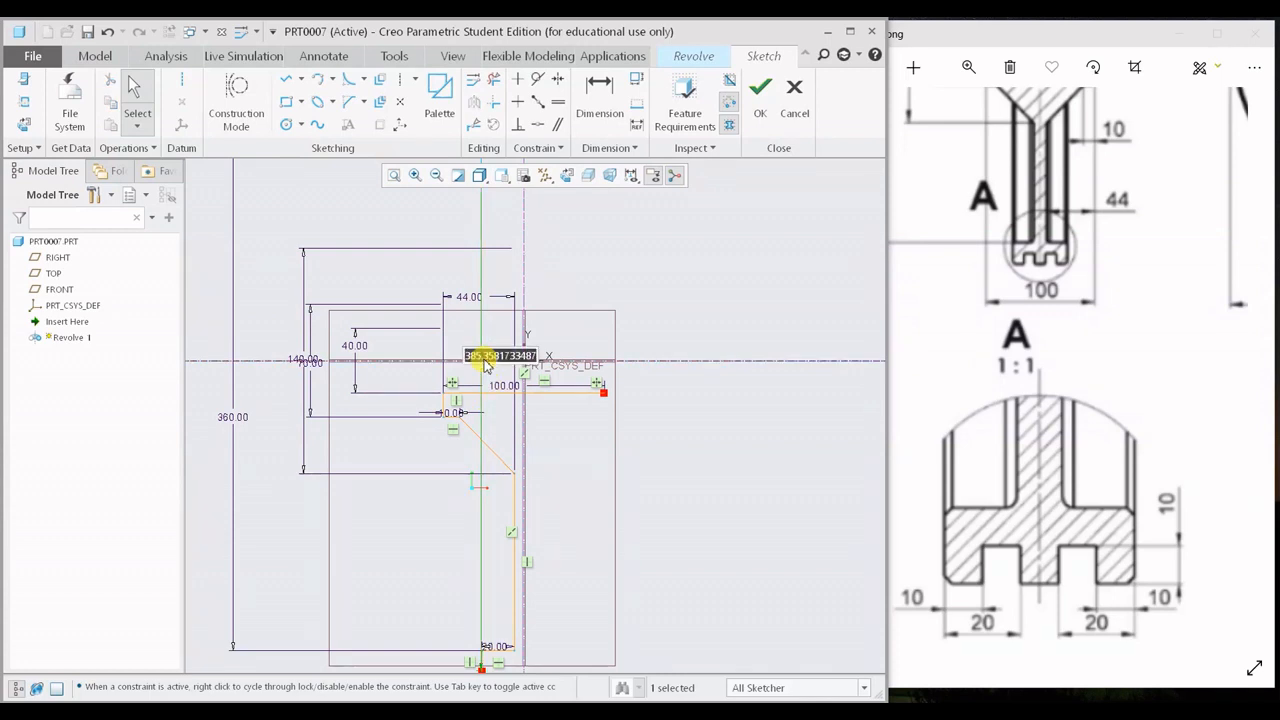
{"action": "type", "text": "400"}
{"action": "key", "text": "Return"}
{"action": "middle_click_drag", "start_coordinate": [588, 509], "coordinate": [580, 344], "text": "shift"}
{"action": "scroll", "coordinate": [457, 448], "scroll_direction": "up", "scroll_amount": 2}
{"action": "scroll", "coordinate": [506, 465], "scroll_direction": "down", "scroll_amount": 2}
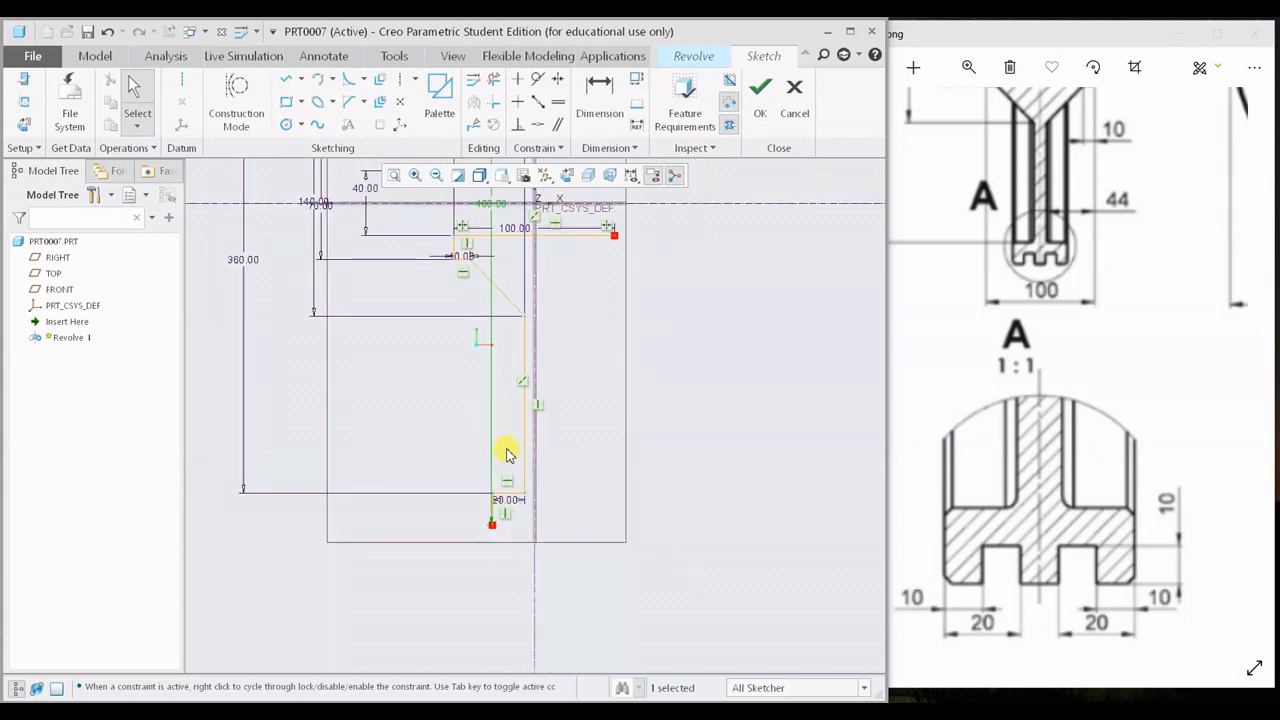
{"action": "scroll", "coordinate": [467, 341], "scroll_direction": "down", "scroll_amount": 2}
{"action": "left_click_drag", "start_coordinate": [480, 266], "coordinate": [678, 270]}
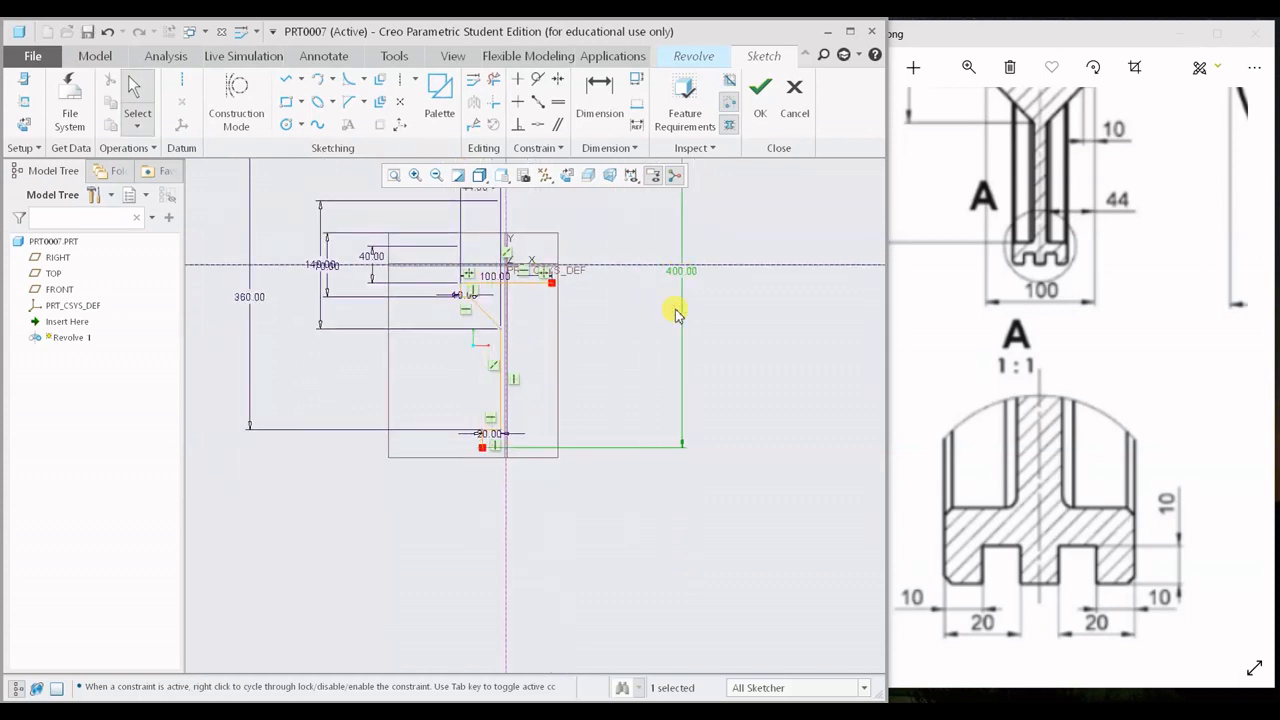
- Try to dimension the length of the rim's vertical side line
{"action": "scroll", "coordinate": [491, 486], "scroll_direction": "up", "scroll_amount": 5}
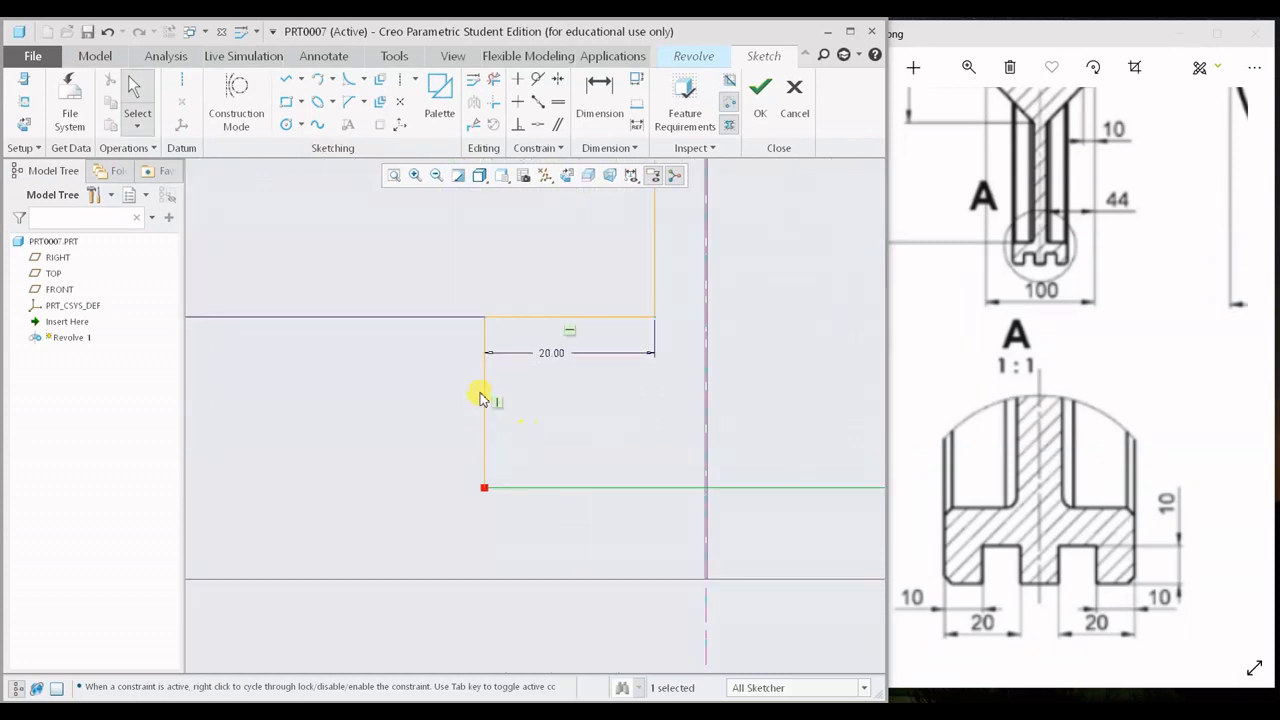
{"action": "scroll", "coordinate": [453, 385], "scroll_direction": "up", "scroll_amount": 2}
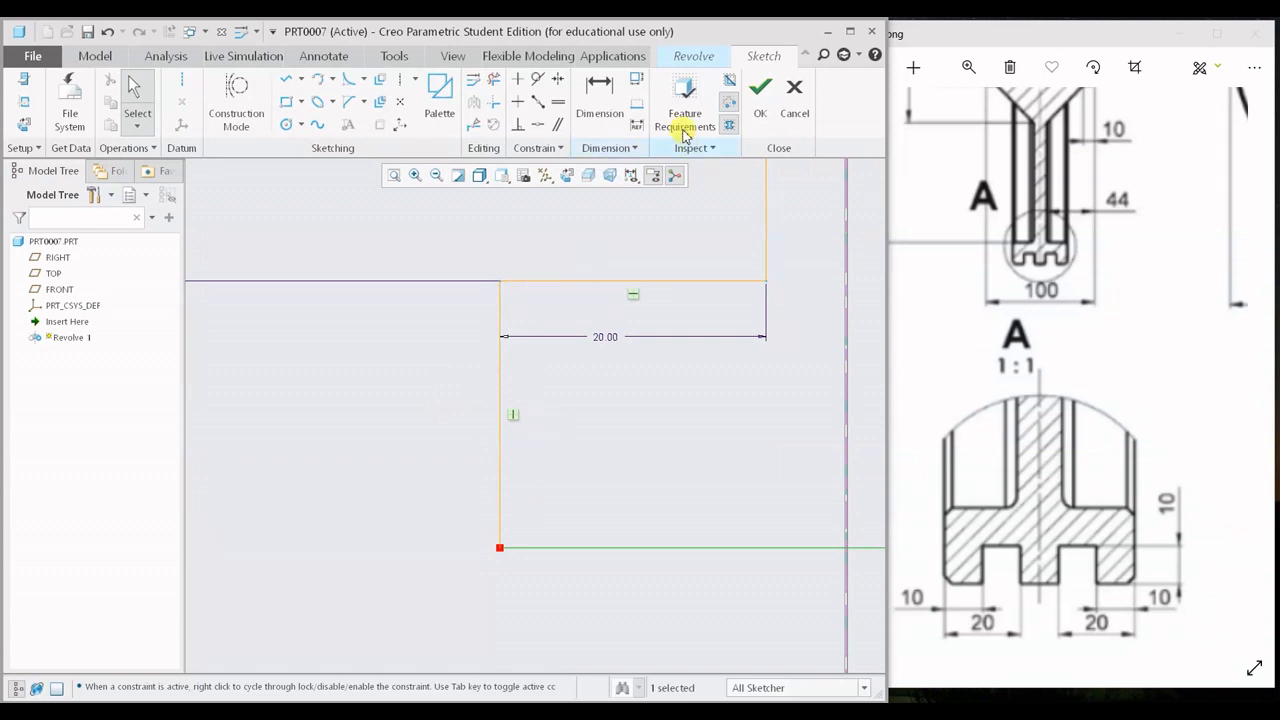
{"action": "left_click", "coordinate": [610, 103]}
{"action": "middle_click", "coordinate": [452, 416]}
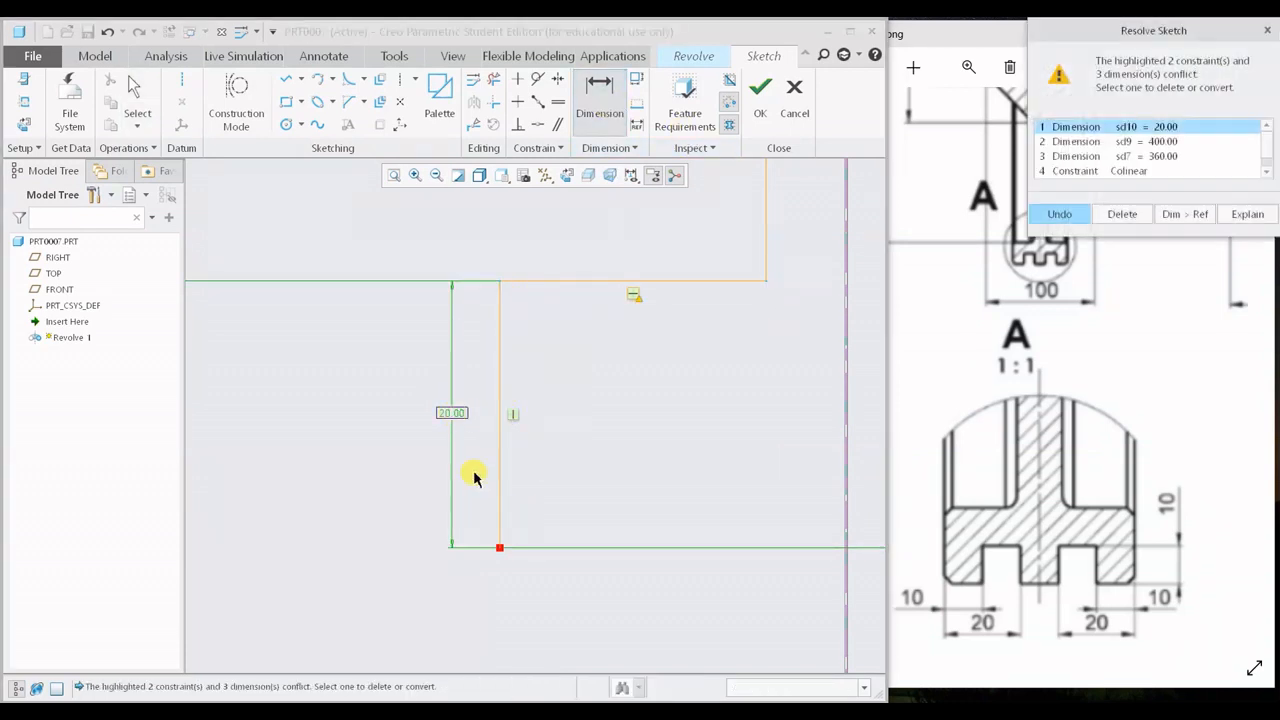
{"action": "scroll", "coordinate": [474, 488], "scroll_direction": "up", "scroll_amount": 1}
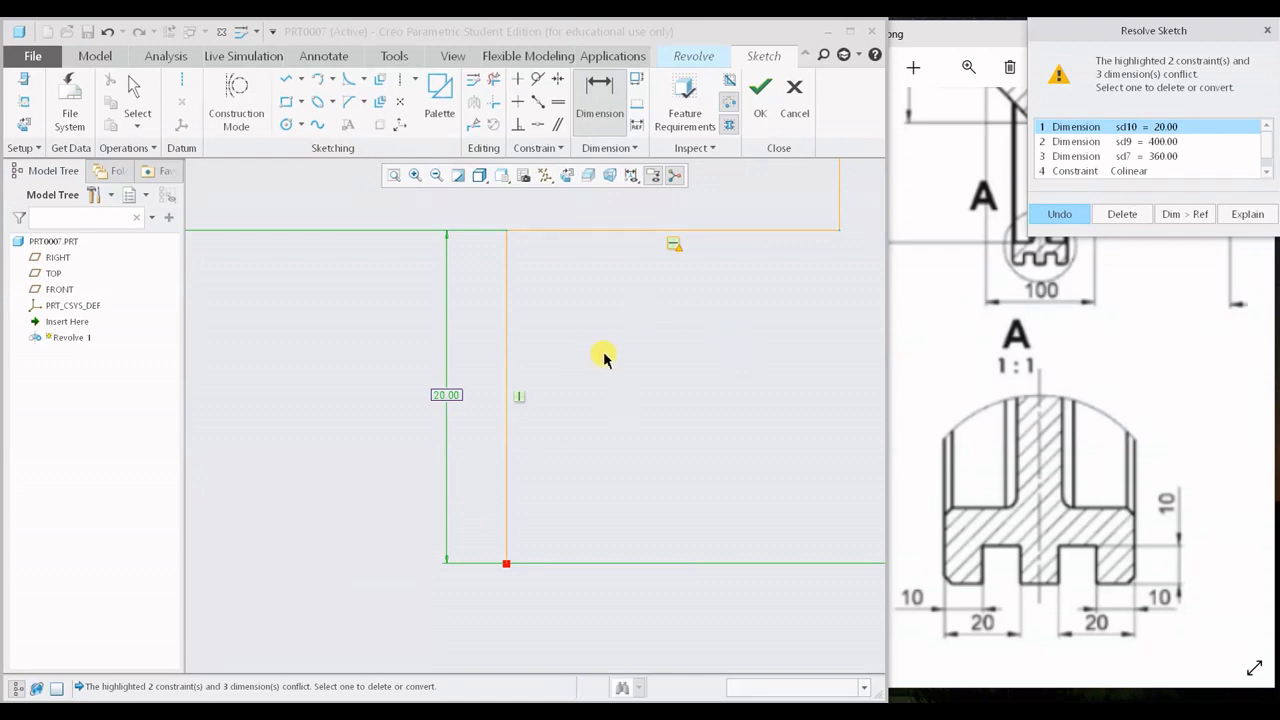
{"action": "left_click", "coordinate": [1268, 31]}
- Draw a horizontal line about 6.7 long from the rim side line's lower end toward the vertical centerline
{"action": "middle_click_drag", "start_coordinate": [683, 397], "coordinate": [443, 389]}
{"action": "scroll", "coordinate": [507, 410], "scroll_direction": "down", "scroll_amount": 2}
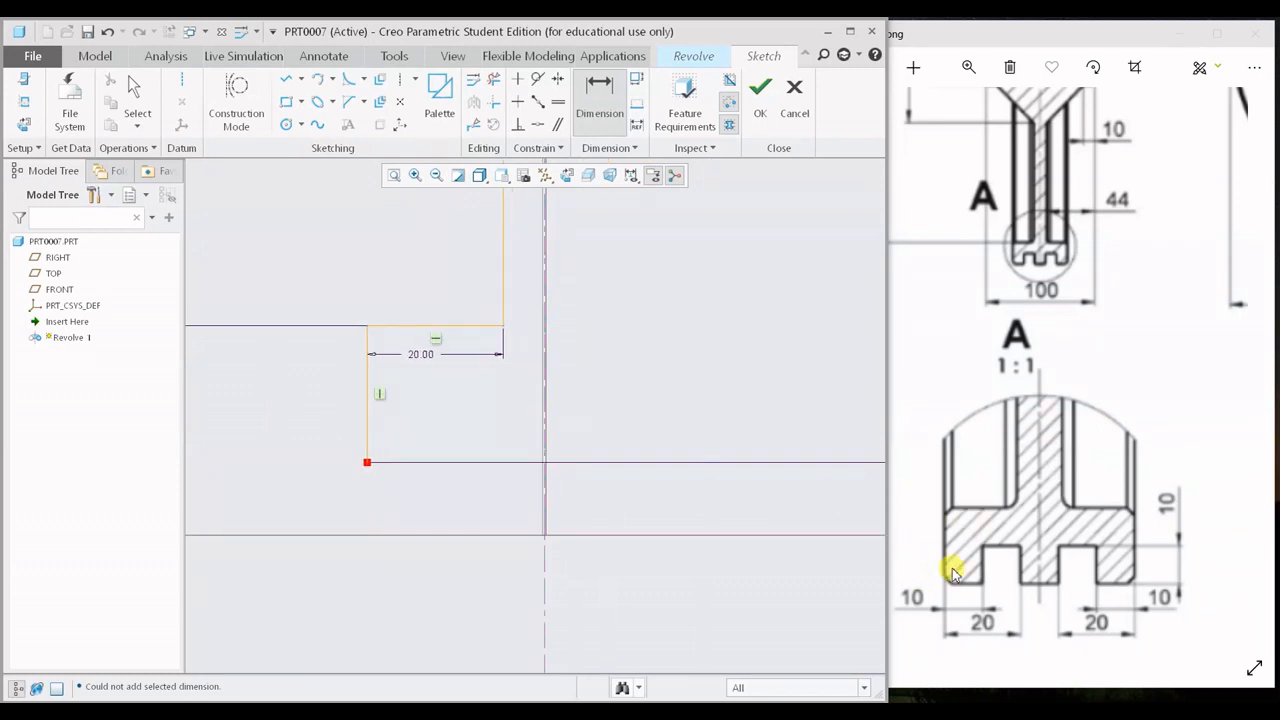
{"action": "left_click", "coordinate": [995, 580]}
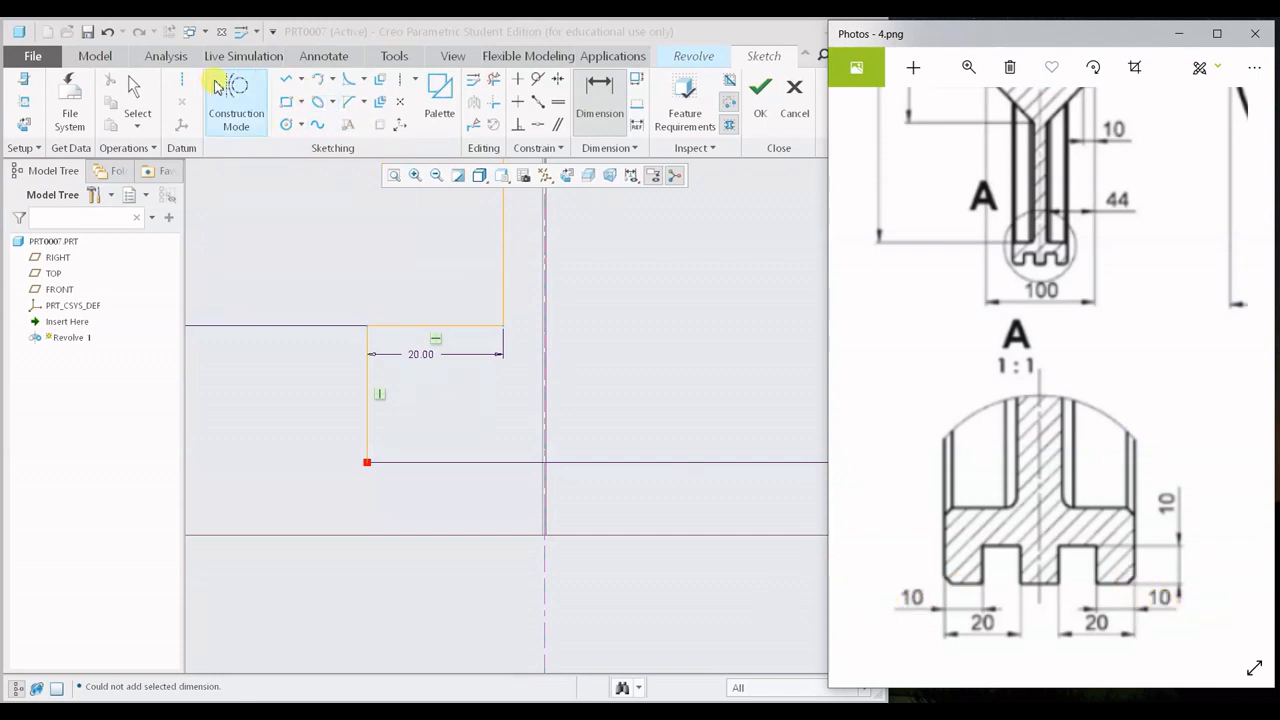
{"action": "left_click", "coordinate": [287, 78]}
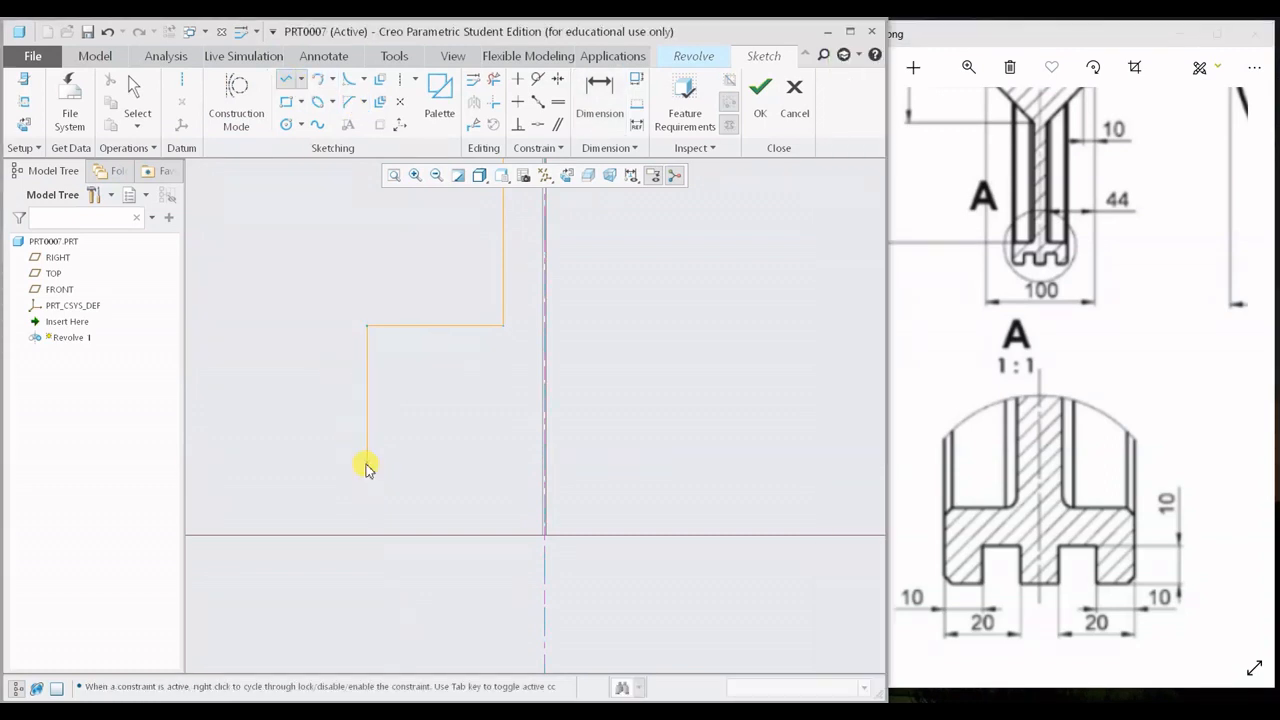
{"action": "left_click", "coordinate": [413, 462]}
{"action": "middle_click", "coordinate": [428, 512]}
{"action": "middle_click", "coordinate": [428, 515]}
{"action": "scroll", "coordinate": [417, 484], "scroll_direction": "down", "scroll_amount": 4}
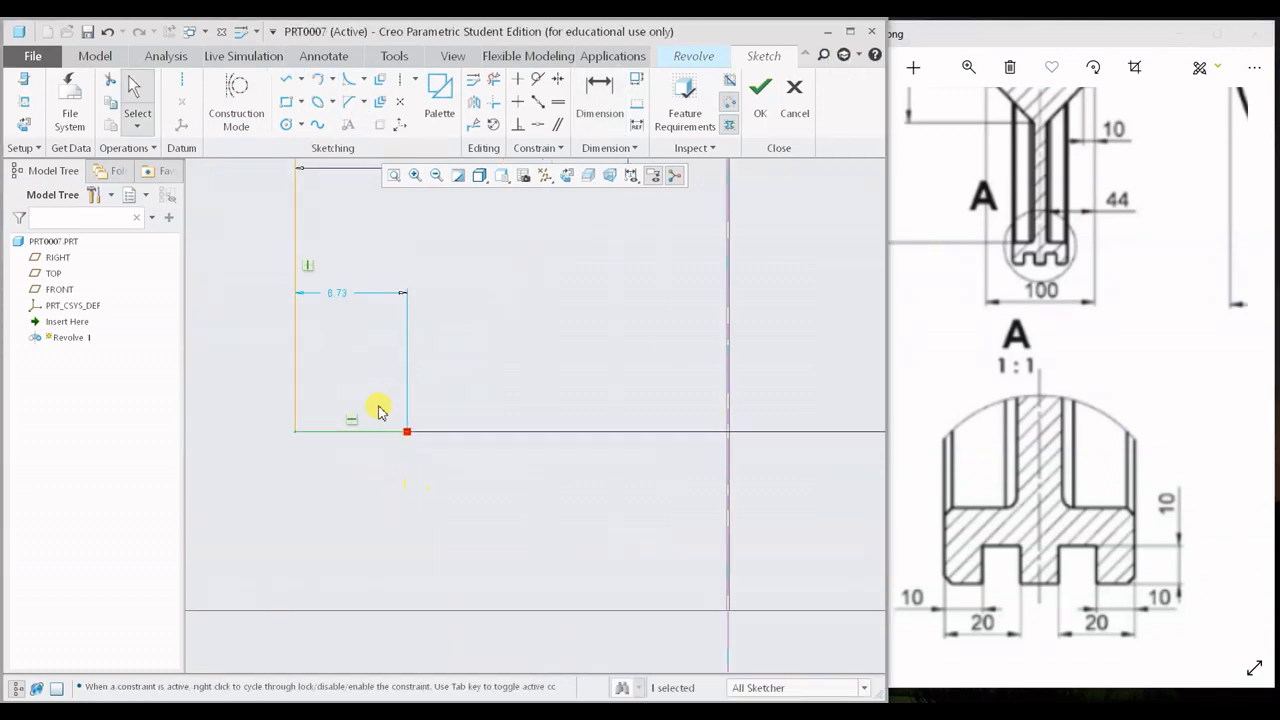
- Set the length of the rim's bottom horizontal line to 10
{"action": "double_click", "coordinate": [340, 294]}
{"action": "type", "text": "10"}
{"action": "key", "text": "Return"}
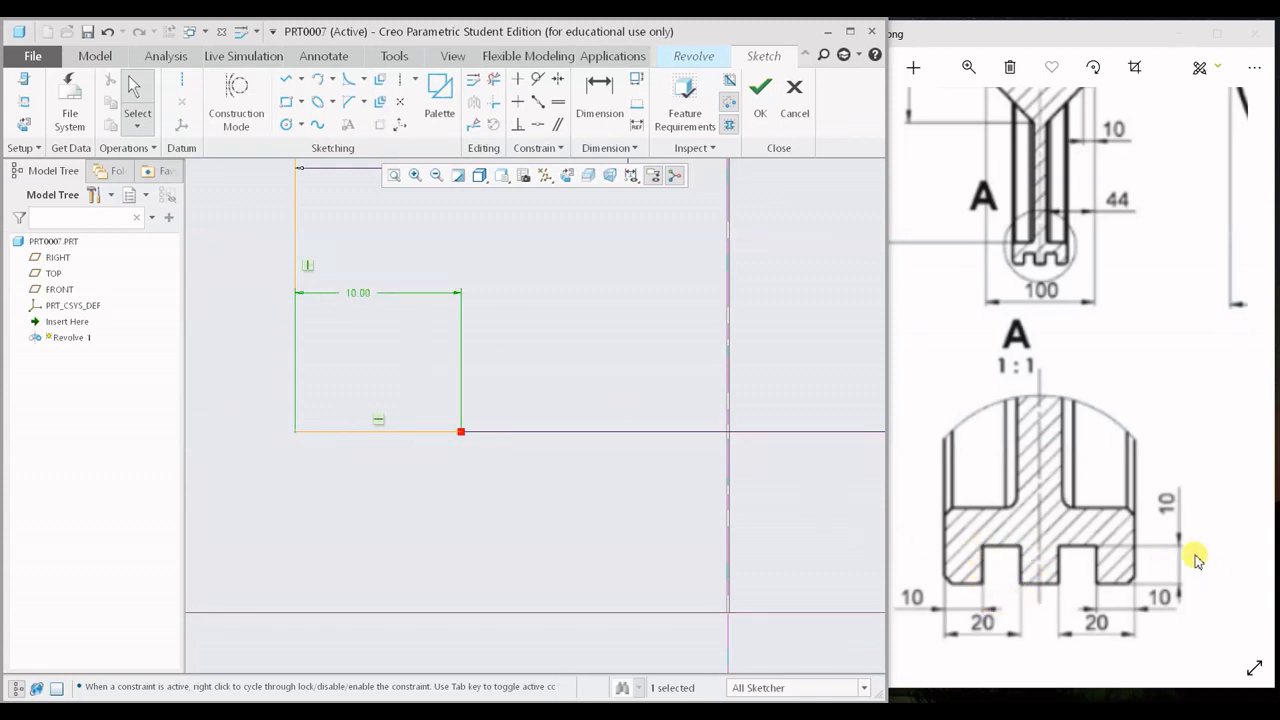
- Draw the groove's outer side straight up from the bottom line's inner end and dimension its height as 10
{"action": "left_click", "coordinate": [286, 85]}
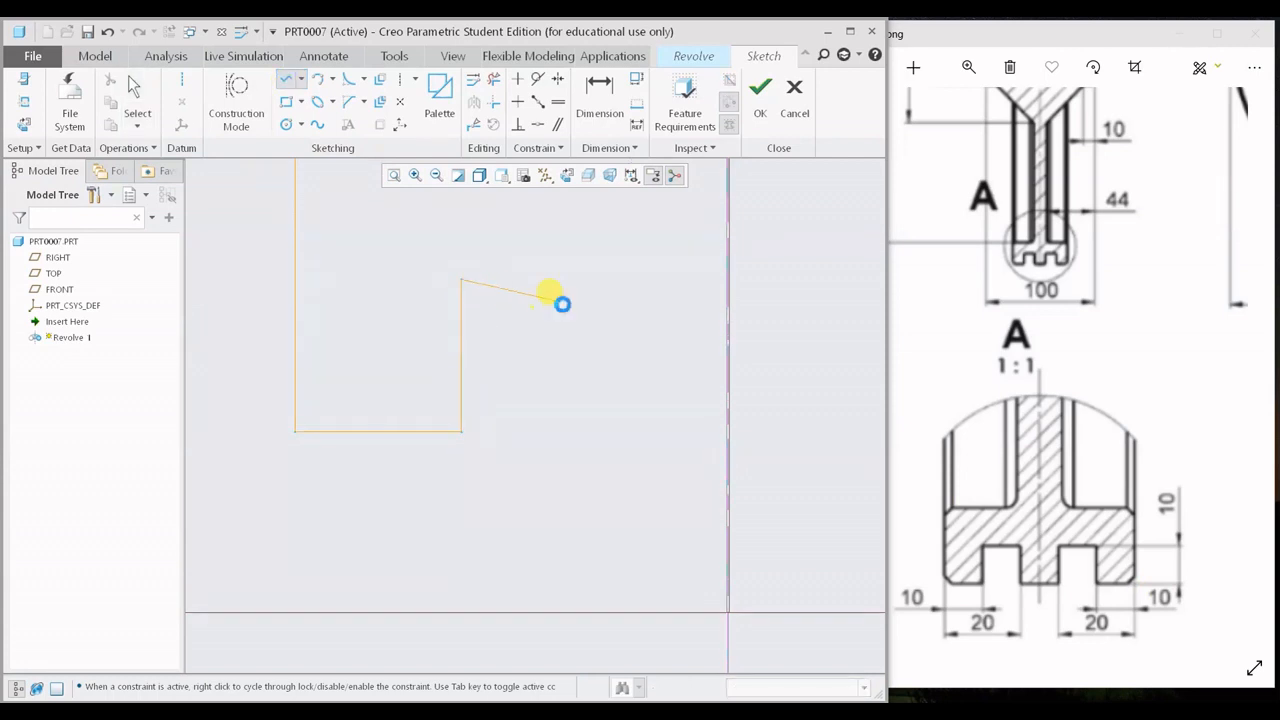
{"action": "middle_click", "coordinate": [562, 304]}
{"action": "left_click", "coordinate": [600, 95]}
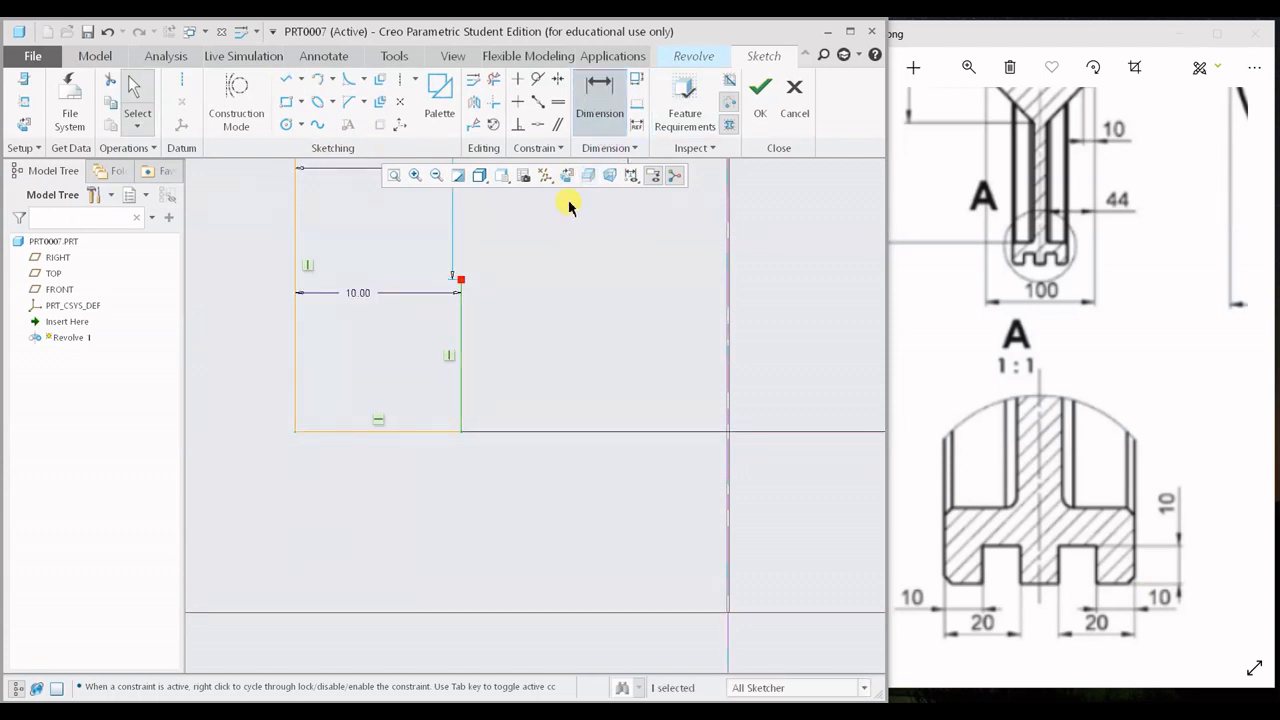
{"action": "middle_click", "coordinate": [389, 350]}
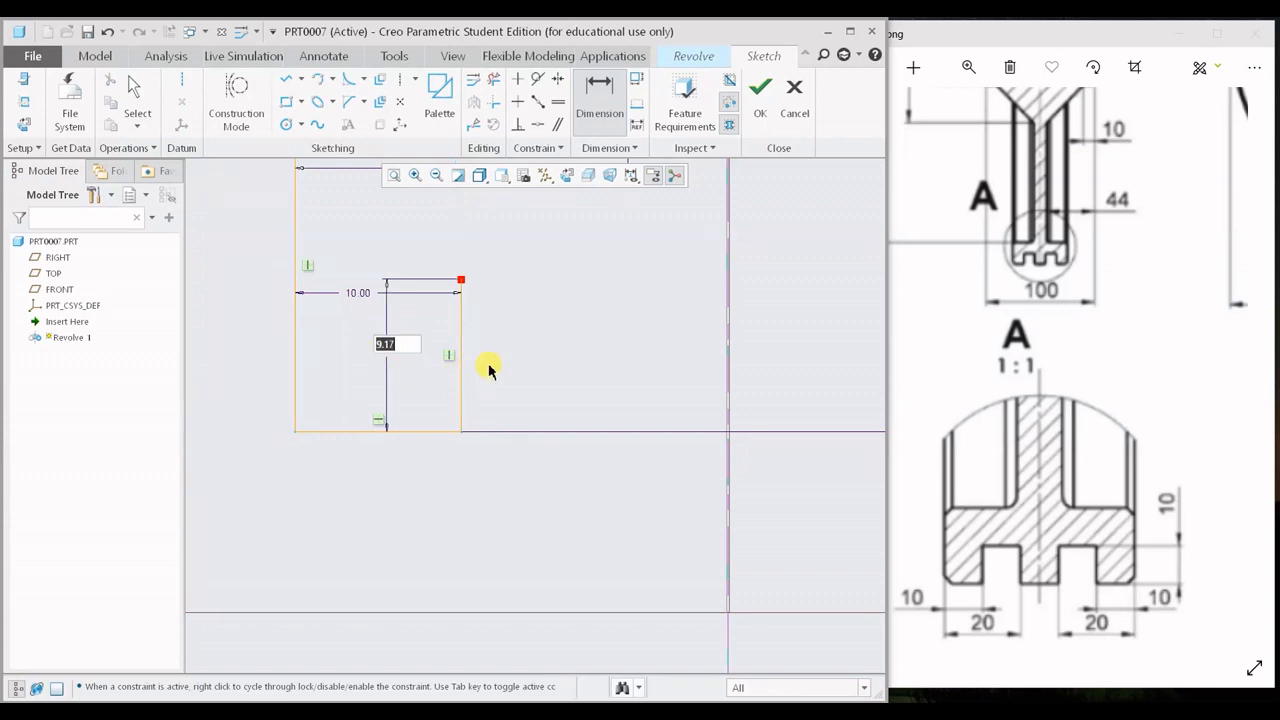
{"action": "key", "text": "Return"}
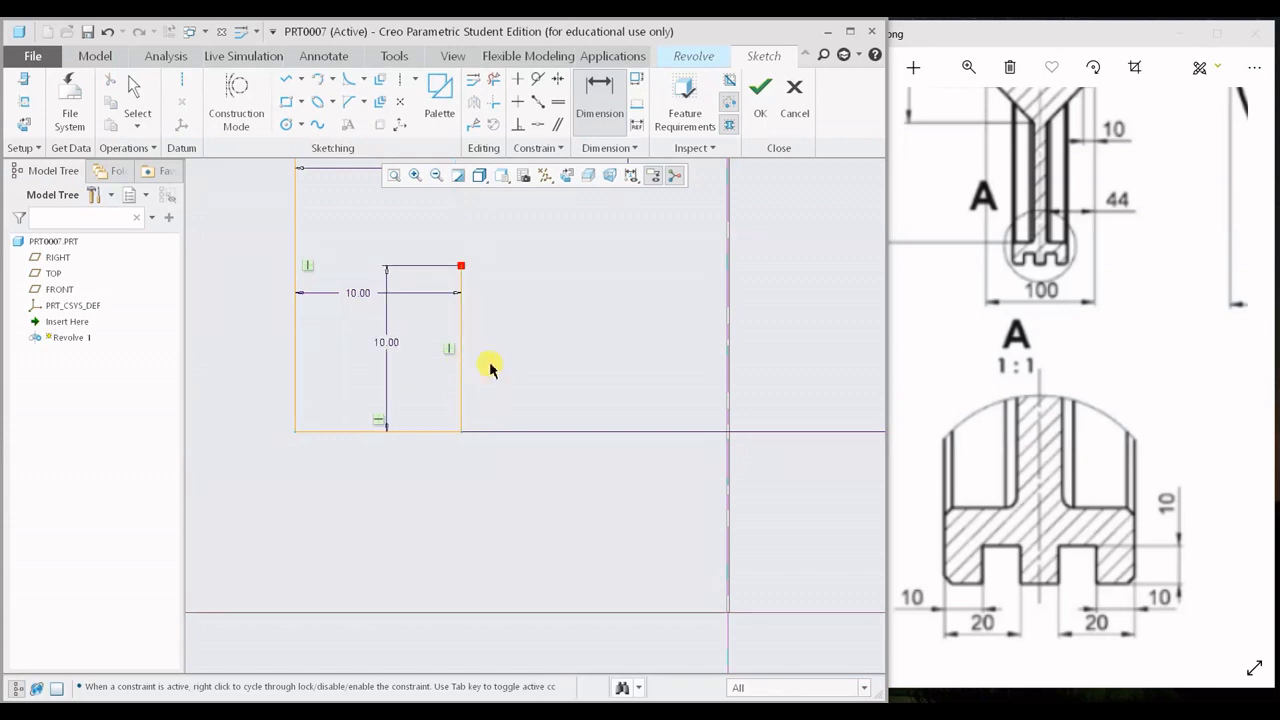
- Draw a horizontal groove line about 8.4 long from the groove side's upper end toward the centerline, and bring its dimension closer to it
{"action": "middle_click_drag", "start_coordinate": [559, 380], "coordinate": [436, 408], "text": "shift"}
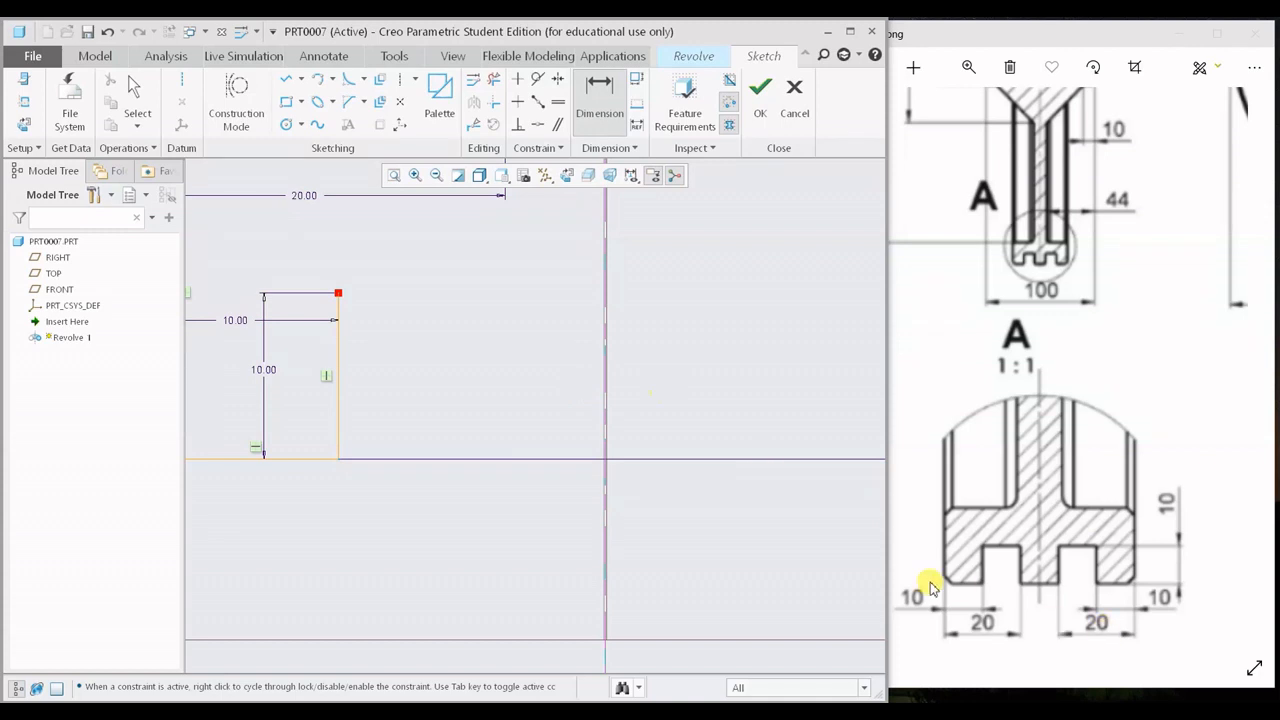
{"action": "left_click", "coordinate": [287, 80]}
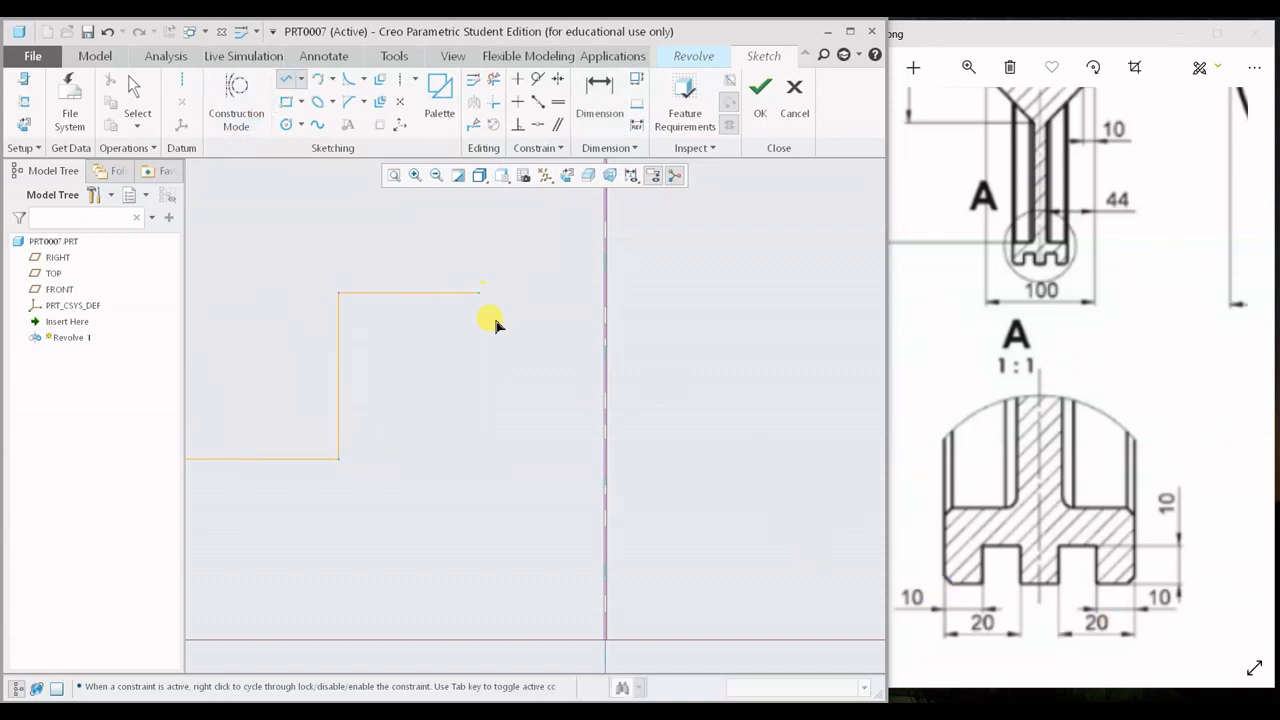
{"action": "scroll", "coordinate": [519, 364], "scroll_direction": "up", "scroll_amount": 1}
{"action": "middle_click", "coordinate": [525, 370]}
{"action": "middle_click_drag", "start_coordinate": [487, 450], "coordinate": [513, 450], "text": "shift"}
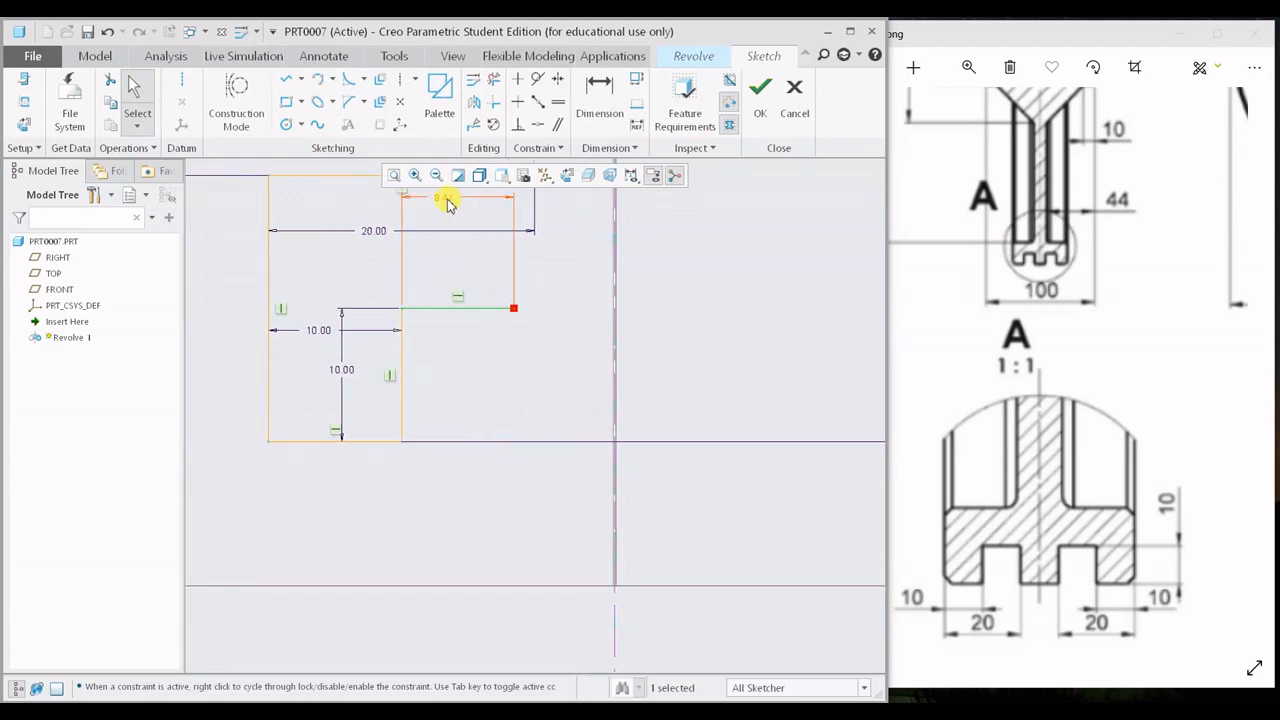
{"action": "left_click_drag", "start_coordinate": [448, 203], "coordinate": [461, 268]}
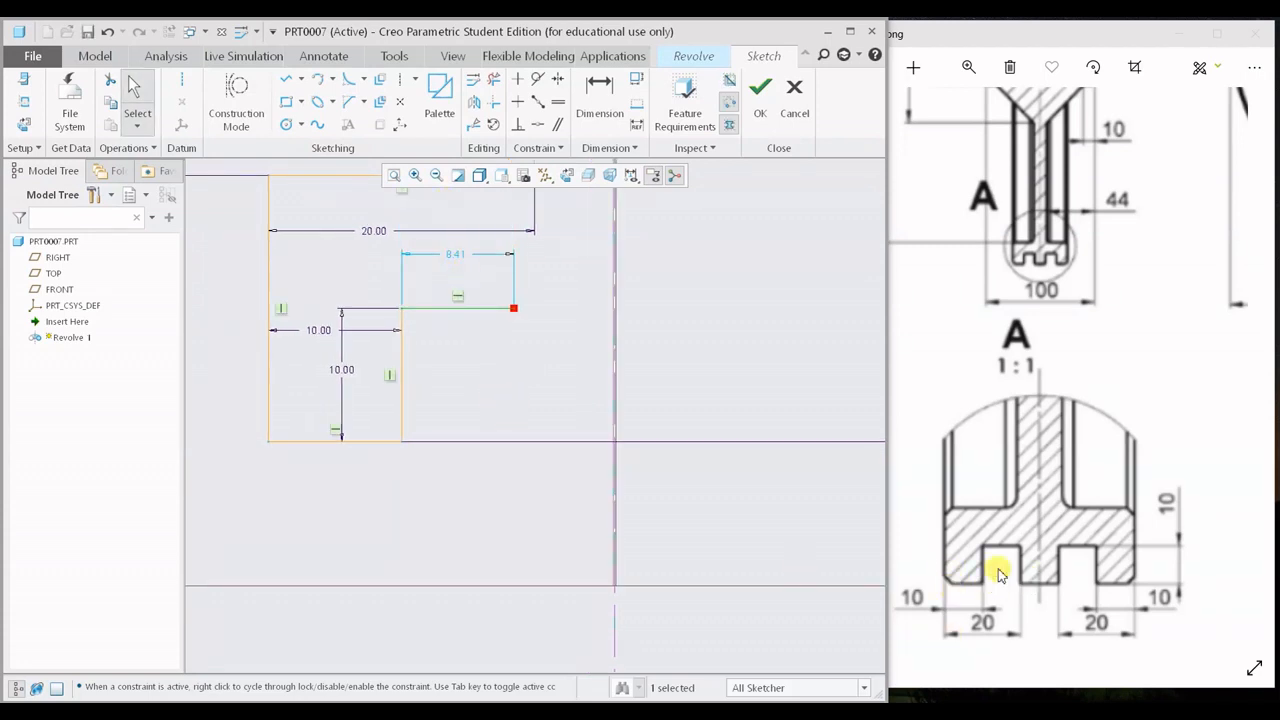
- Dimension the distance from the rim's side line to the inner end of the horizontal groove line as 20
{"action": "left_click", "coordinate": [600, 110]}
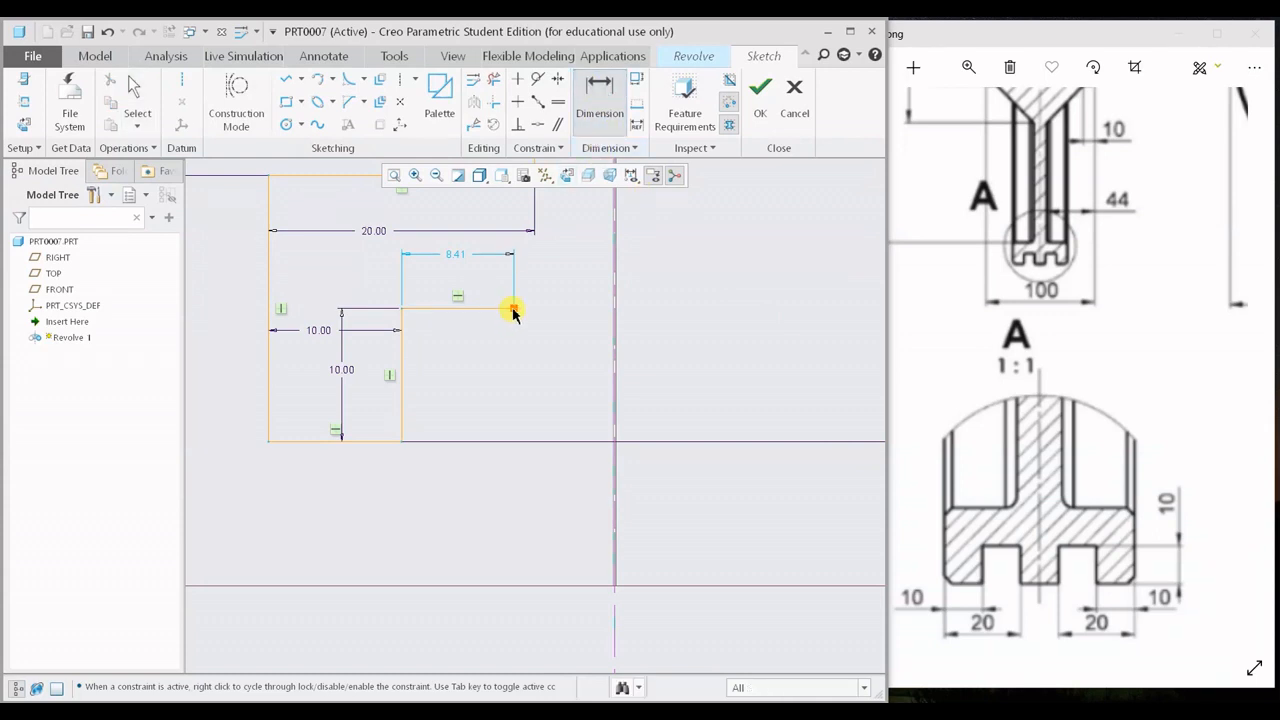
{"action": "left_click", "coordinate": [268, 370]}
{"action": "middle_click", "coordinate": [356, 504]}
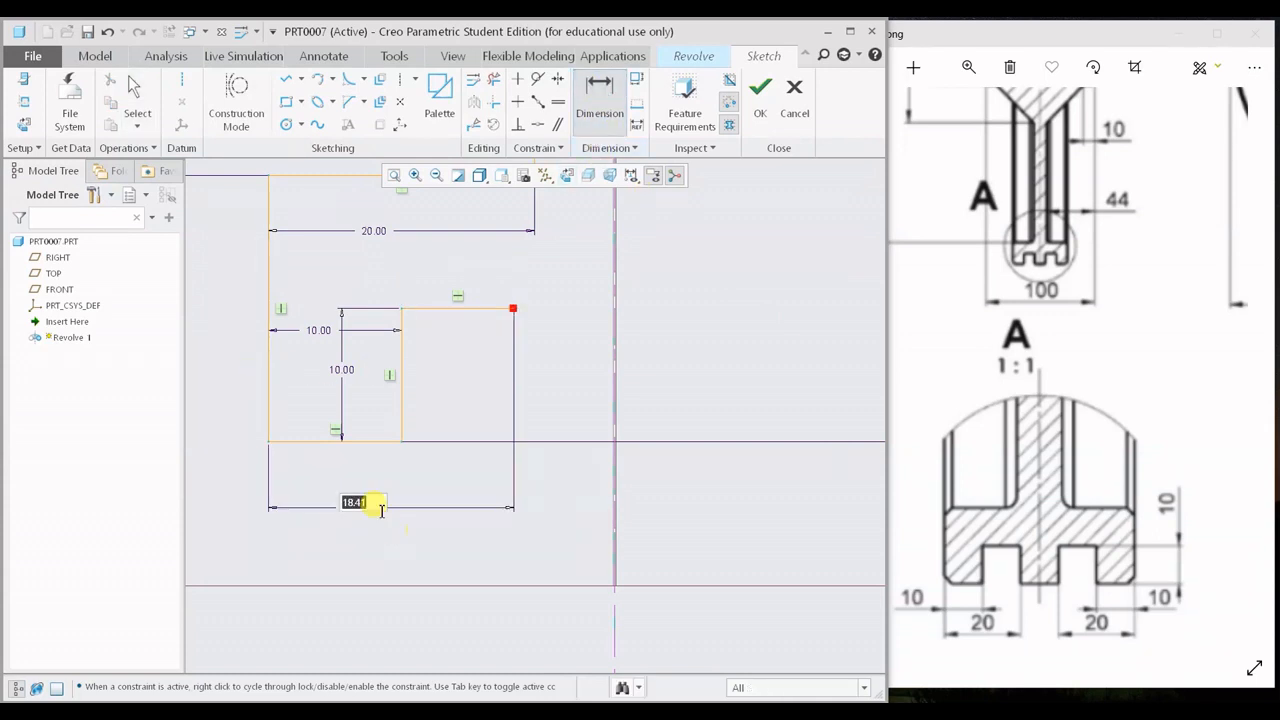
{"action": "type", "text": "20"}
{"action": "key", "text": "Return"}
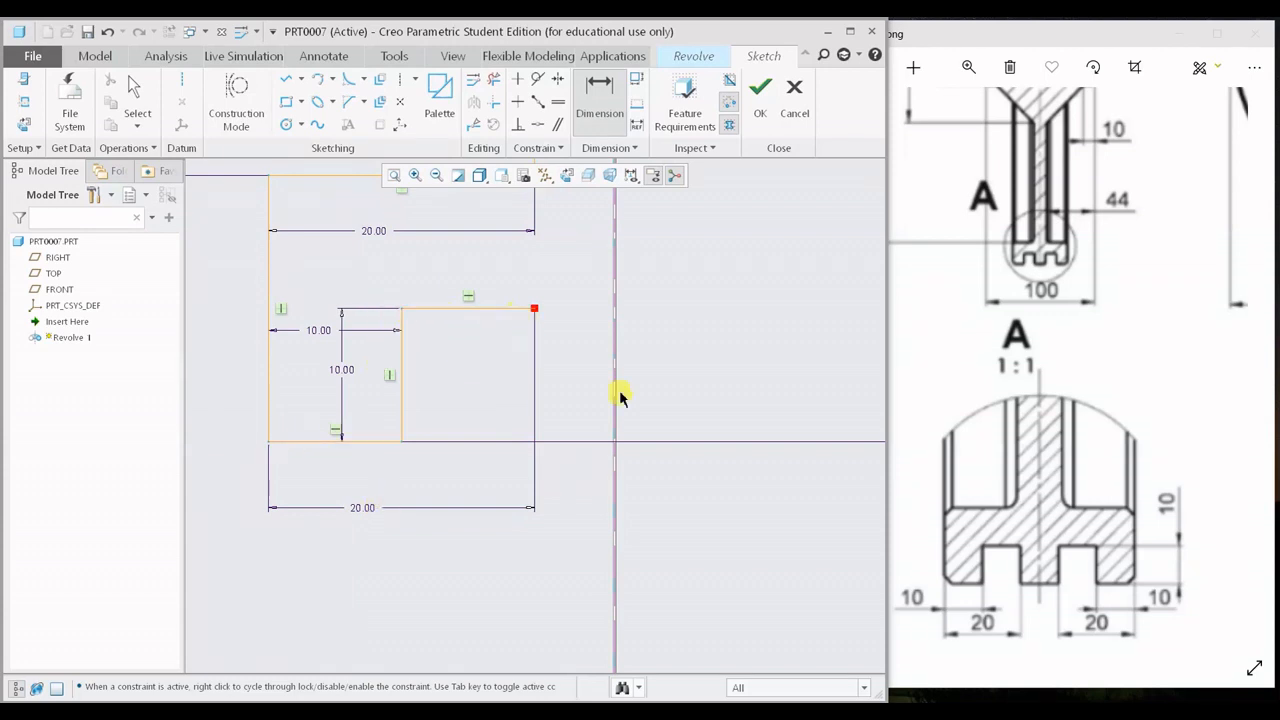
- Draw the groove's inner side straight down, level with the rim's bottom edge, and continue horizontally to the vertical centerline
{"action": "middle_click_drag", "start_coordinate": [626, 409], "coordinate": [600, 422], "text": "shift"}
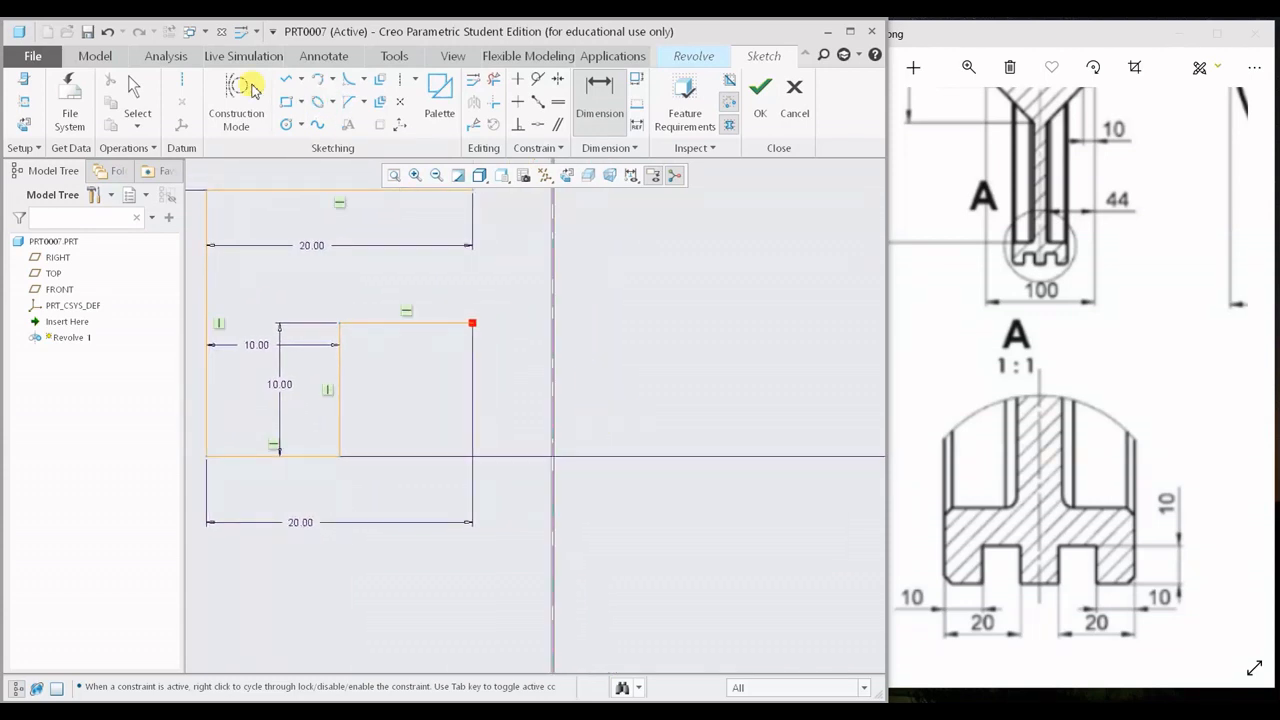
{"action": "left_click", "coordinate": [286, 78]}
{"action": "left_click", "coordinate": [472, 323]}
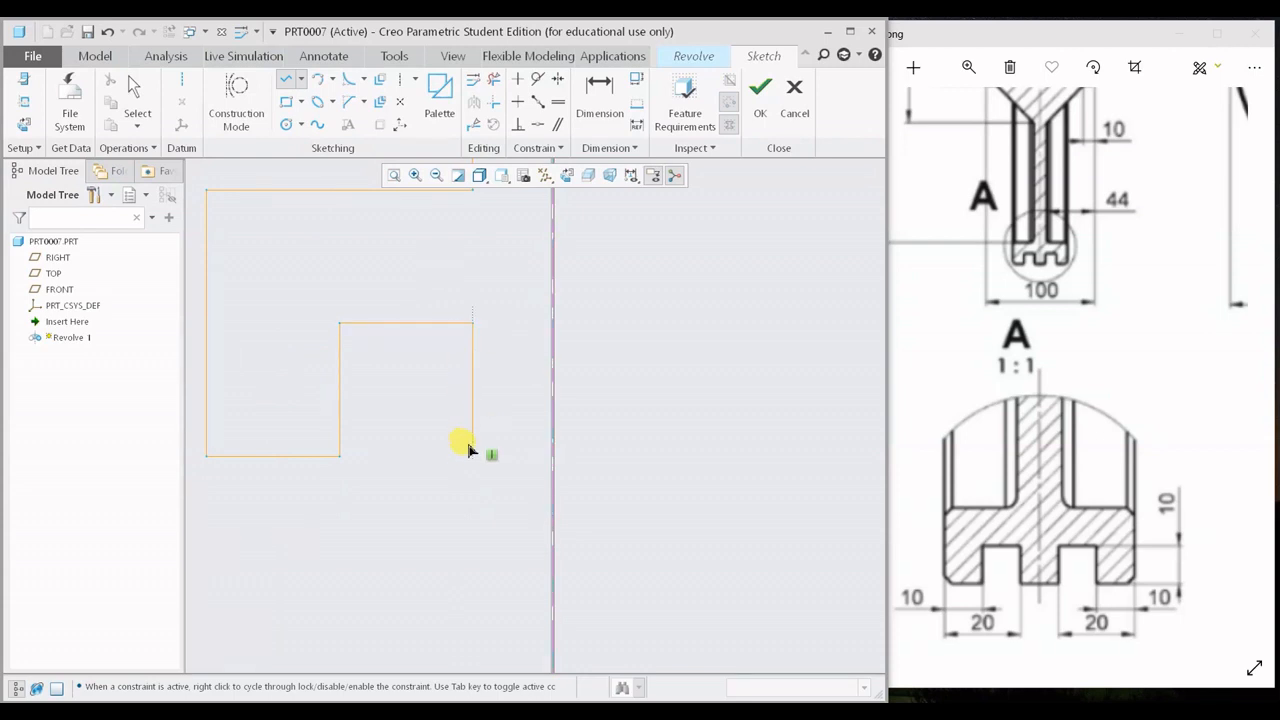
{"action": "left_click", "coordinate": [468, 466]}
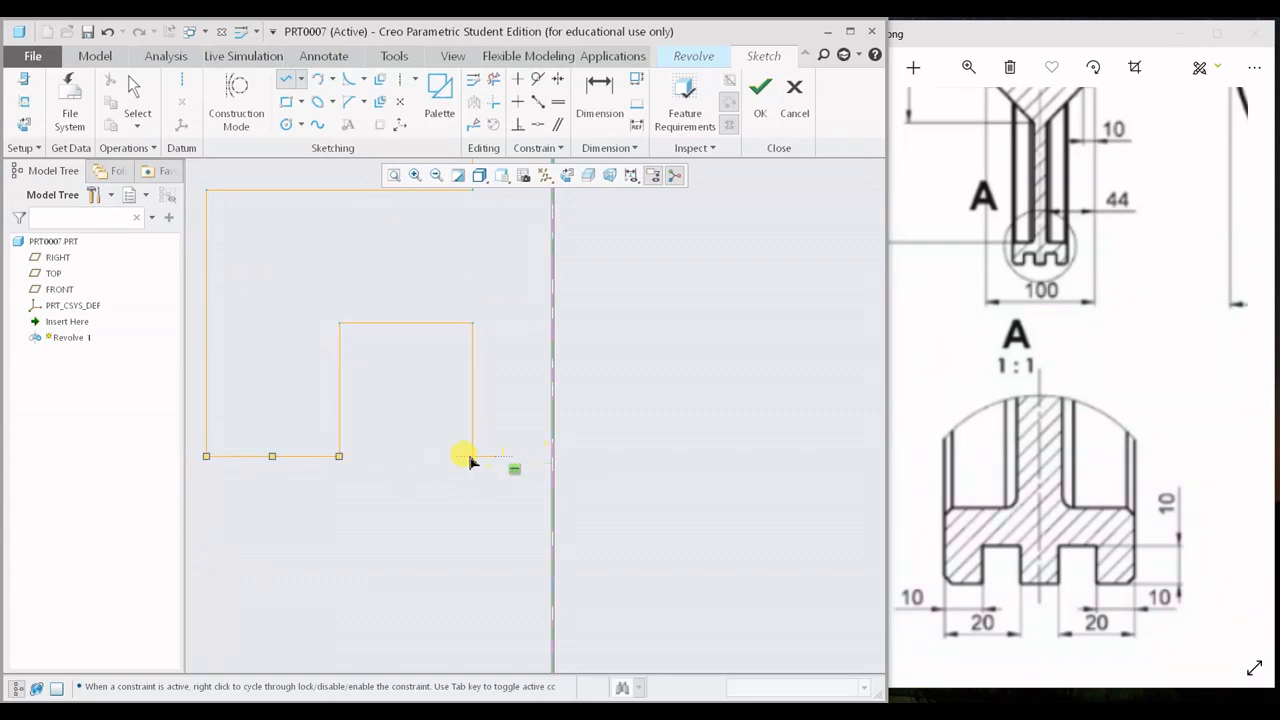
{"action": "left_click", "coordinate": [549, 455]}
{"action": "middle_click", "coordinate": [748, 481]}
{"action": "middle_click", "coordinate": [742, 484]}
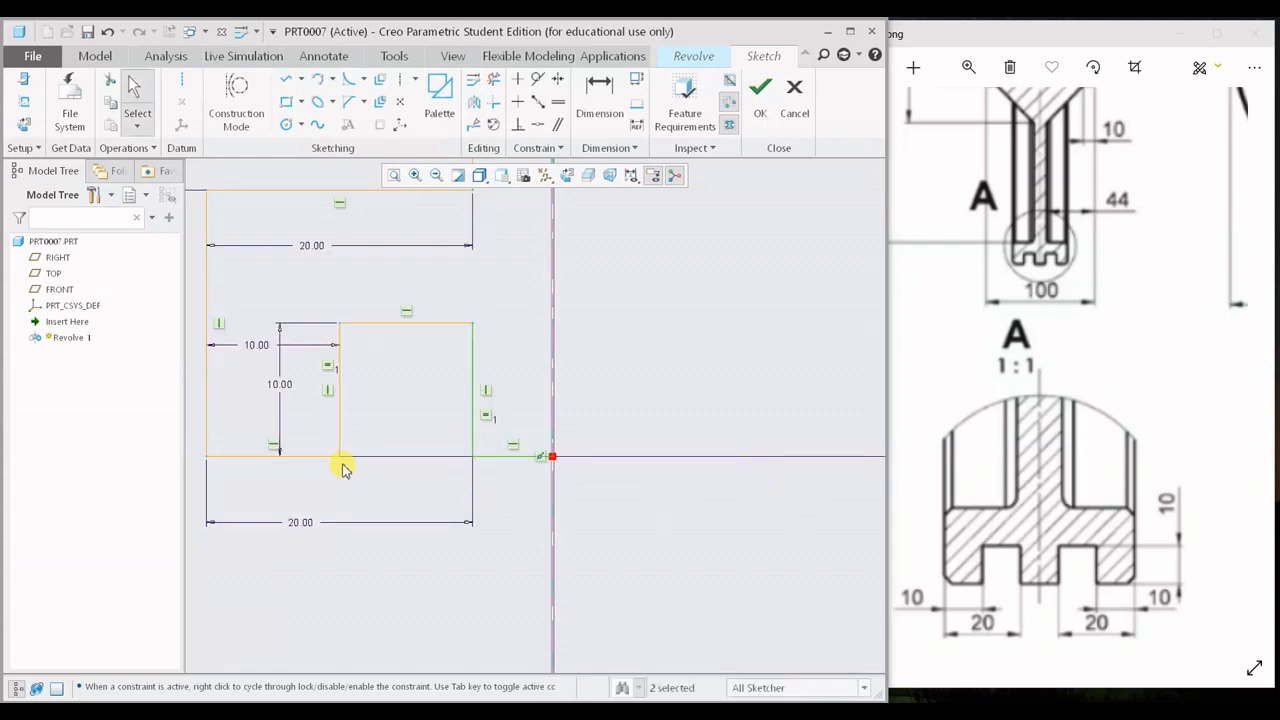
- Examine the sketched hub, web and rim profile against the wheel's section view in the reference drawing
{"action": "mouse_move", "coordinate": [540, 329]}
{"action": "middle_mouse_down", "text": "shift"}
{"action": "mouse_move", "coordinate": [517, 391]}
{"action": "mouse_move", "coordinate": [580, 560]}
{"action": "mouse_move", "coordinate": [621, 441]}
{"action": "middle_mouse_up", "text": "shift"}
{"action": "scroll", "coordinate": [547, 470], "scroll_direction": "down", "scroll_amount": 3}
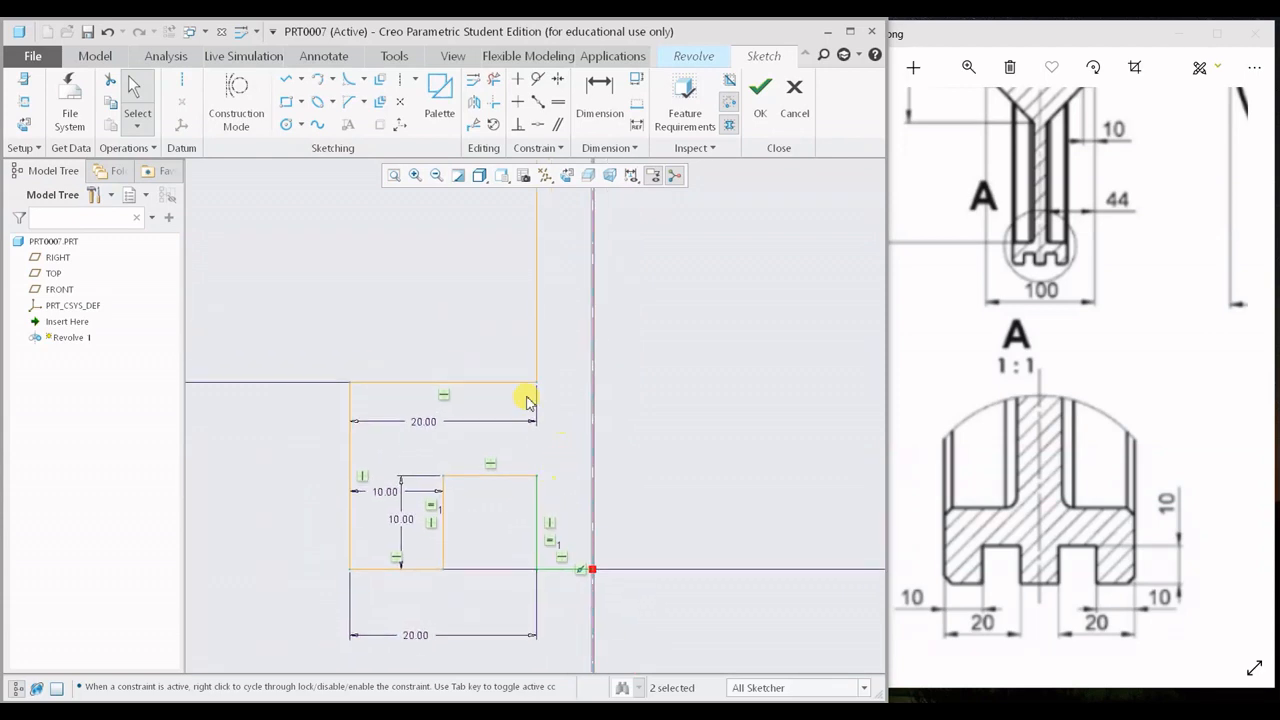
{"action": "left_click", "coordinate": [286, 80]}
{"action": "scroll", "coordinate": [622, 416], "scroll_direction": "down", "scroll_amount": 4}
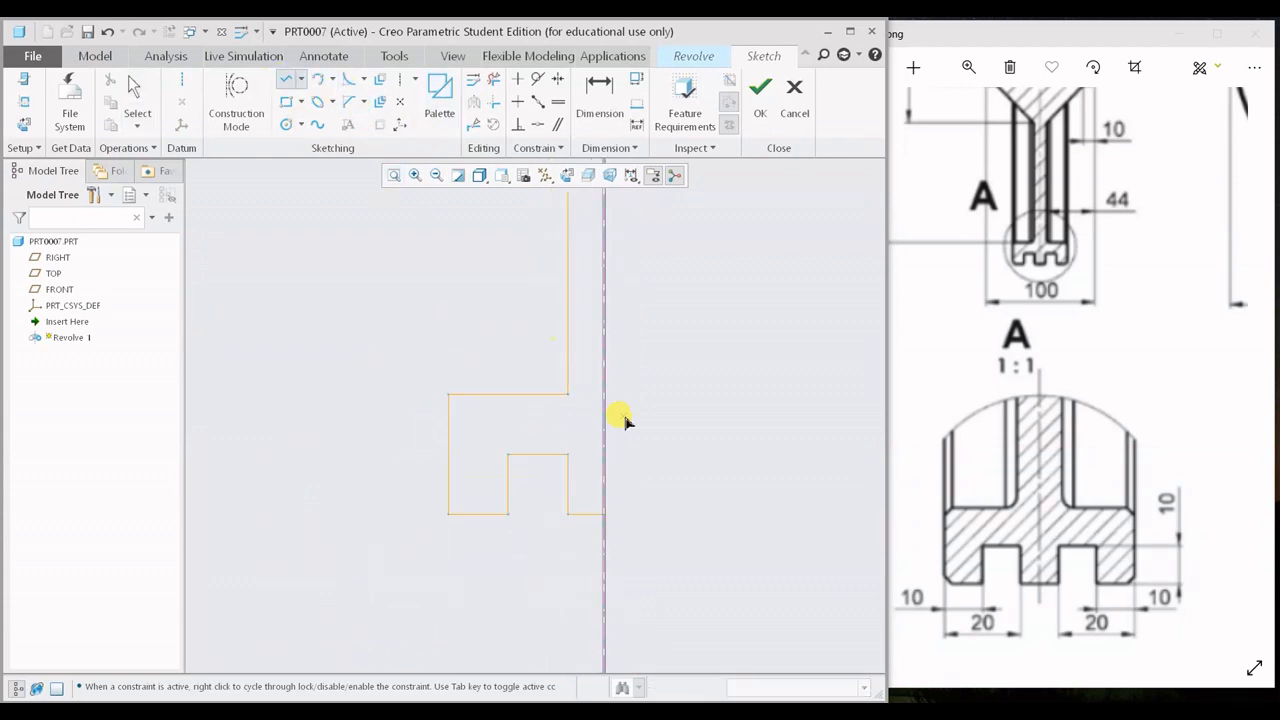
{"action": "middle_click_drag", "start_coordinate": [626, 394], "coordinate": [596, 553], "text": "shift"}
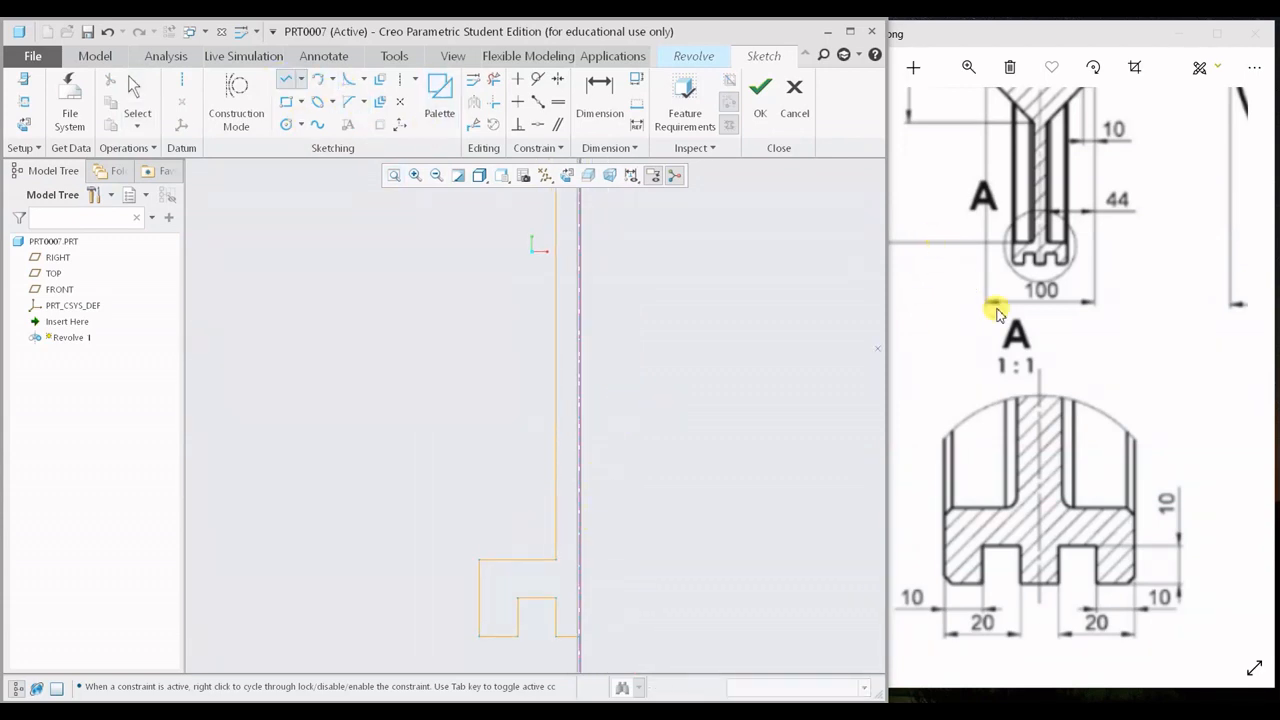
{"action": "left_click", "coordinate": [1060, 318]}
{"action": "scroll", "coordinate": [1066, 296], "scroll_direction": "up", "scroll_amount": 3}
{"action": "scroll", "coordinate": [731, 371], "scroll_direction": "down", "scroll_amount": 5}
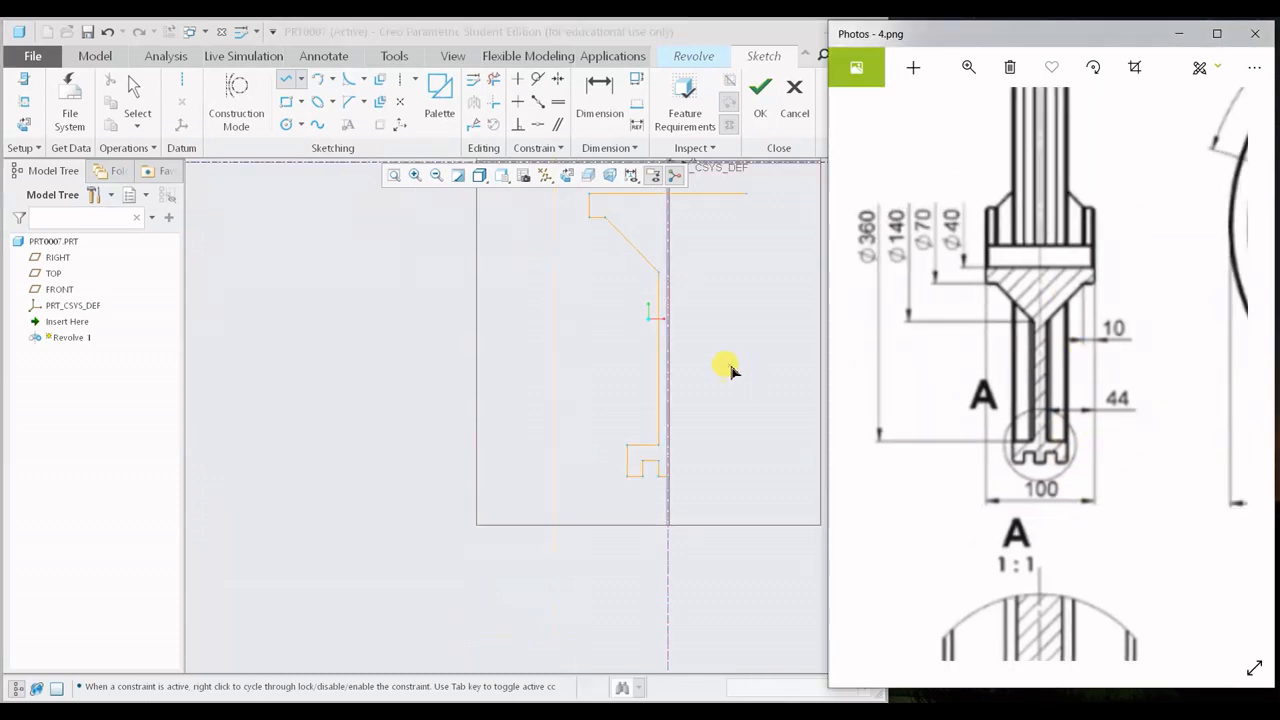
{"action": "middle_click_drag", "start_coordinate": [706, 312], "coordinate": [667, 387], "text": "shift"}
{"action": "scroll", "coordinate": [622, 510], "scroll_direction": "up", "scroll_amount": 2}
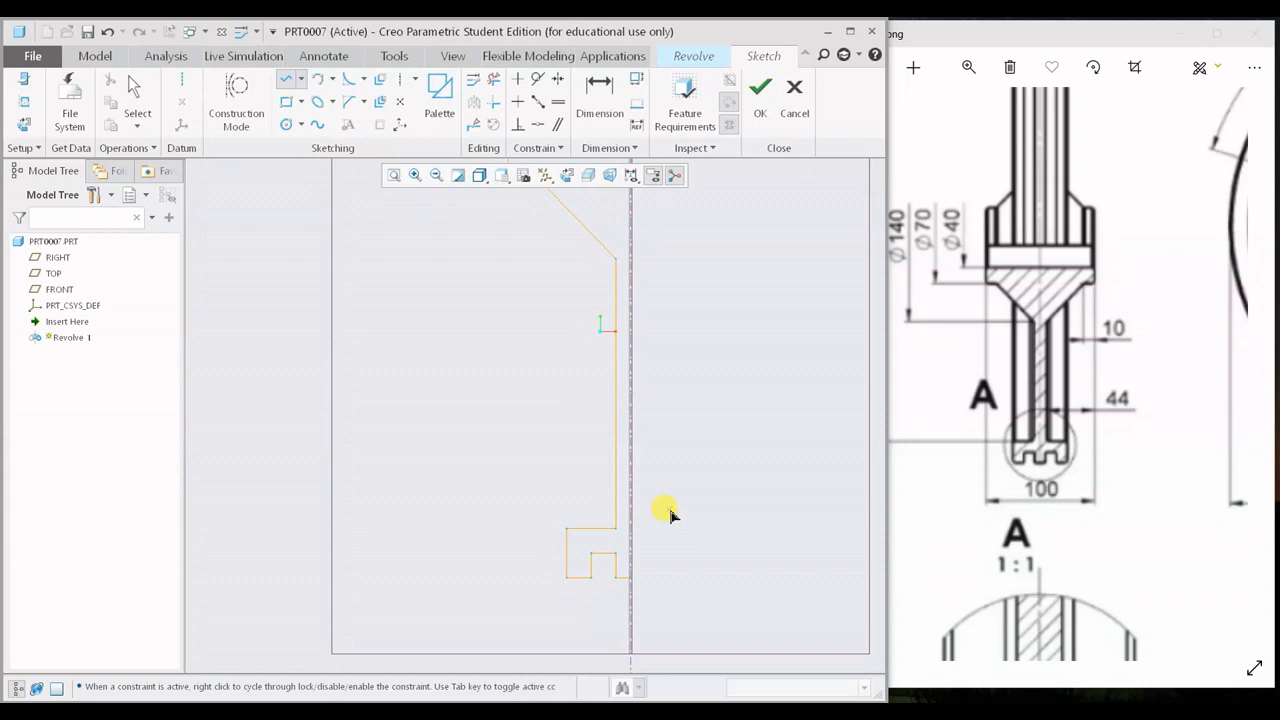
{"action": "mouse_move", "coordinate": [696, 500]}
{"action": "middle_mouse_down", "text": "shift"}
{"action": "mouse_move", "coordinate": [517, 411]}
{"action": "mouse_move", "coordinate": [454, 357]}
{"action": "mouse_move", "coordinate": [477, 403]}
{"action": "mouse_move", "coordinate": [623, 497]}
{"action": "mouse_move", "coordinate": [646, 457]}
{"action": "mouse_move", "coordinate": [541, 486]}
{"action": "middle_mouse_up", "text": "shift"}
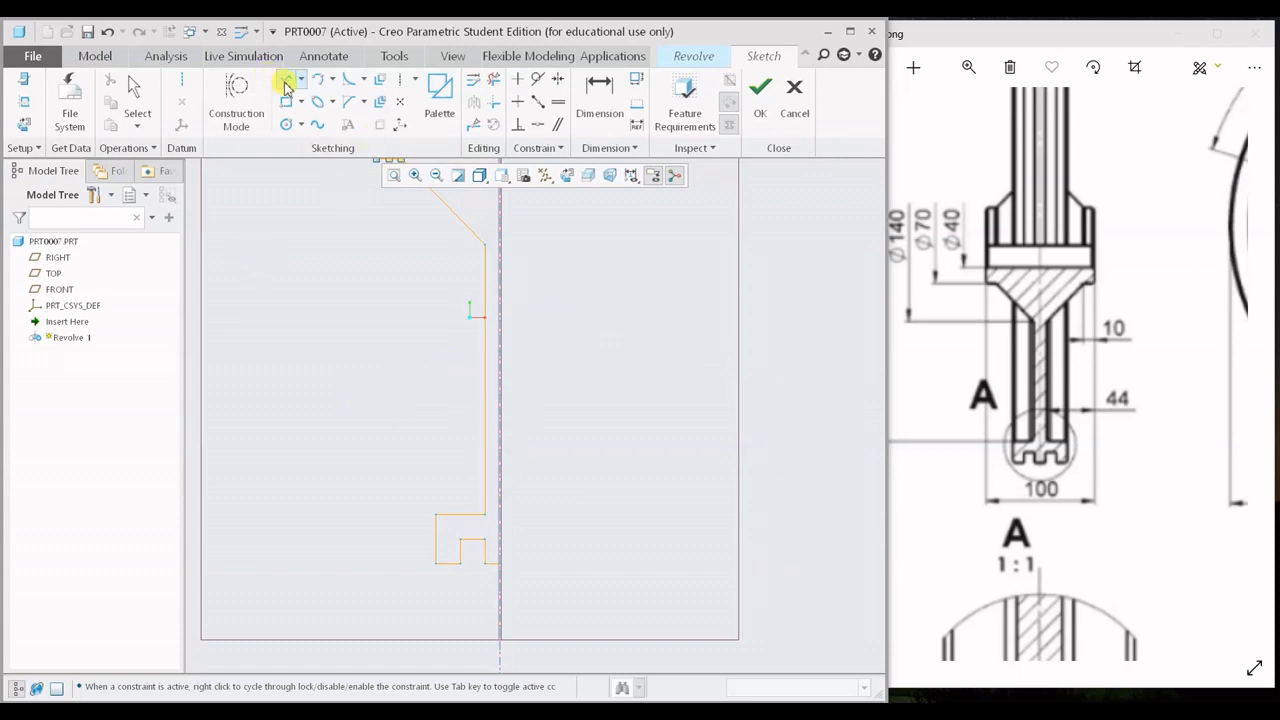
{"action": "middle_click", "coordinate": [506, 440]}
{"action": "middle_click", "coordinate": [506, 440]}
{"action": "scroll", "coordinate": [545, 512], "scroll_direction": "down", "scroll_amount": 5}
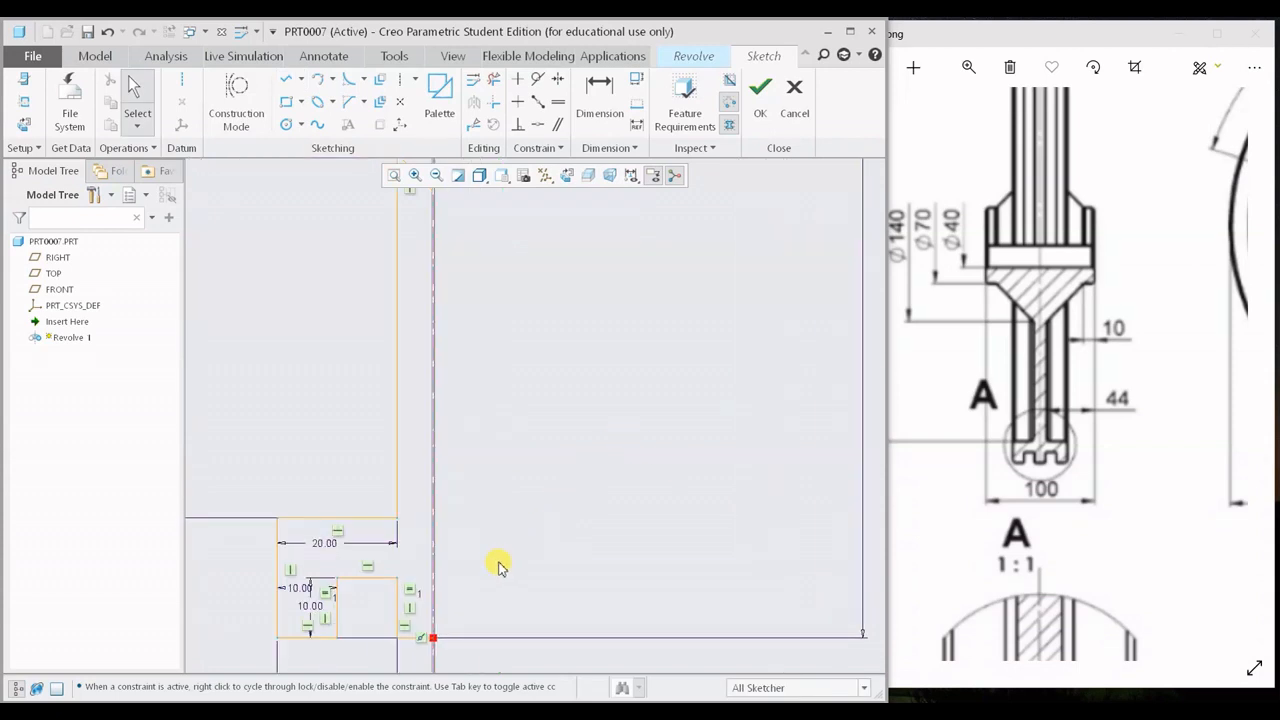
{"action": "scroll", "coordinate": [474, 482], "scroll_direction": "down", "scroll_amount": 5}
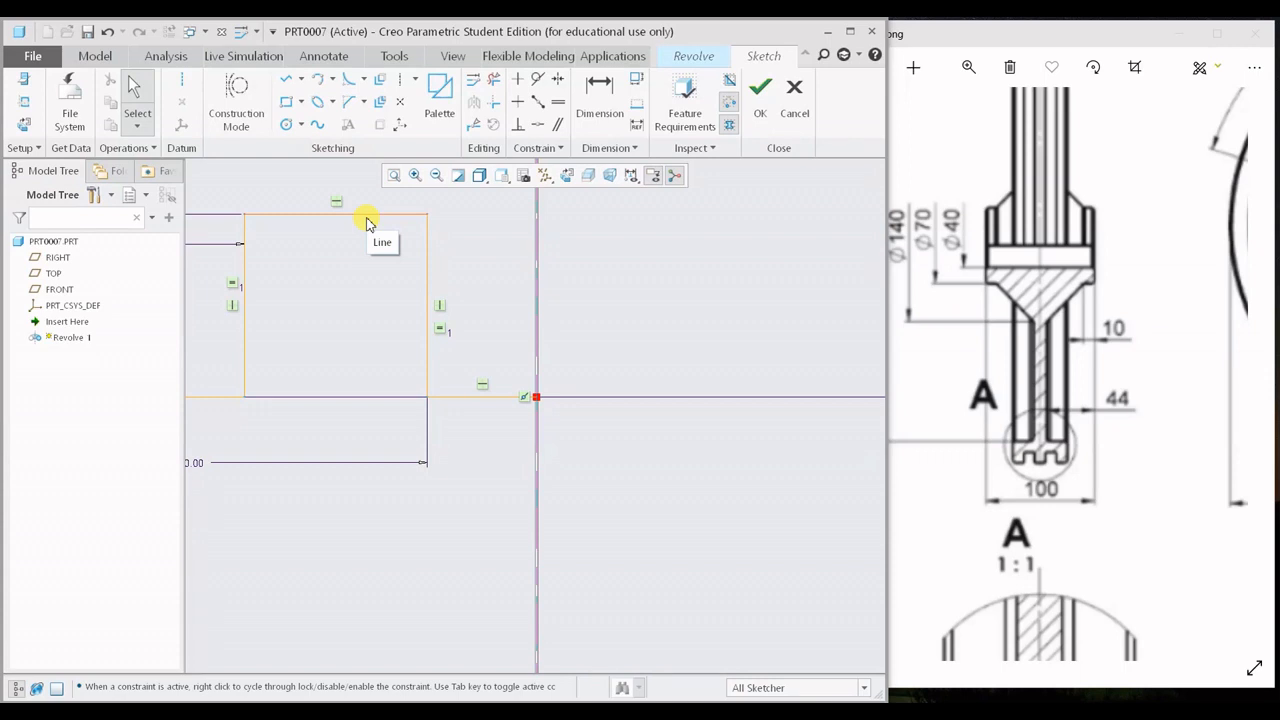
{"action": "left_click", "coordinate": [491, 397]}
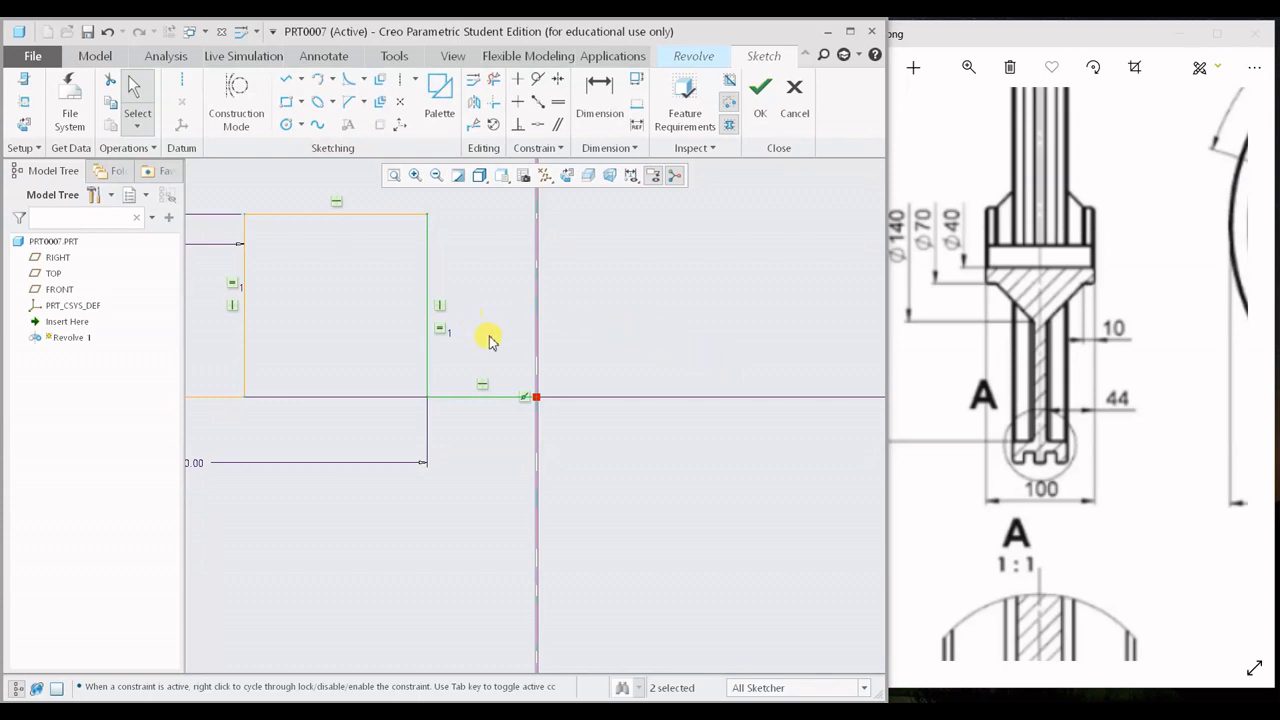
{"action": "left_click", "coordinate": [617, 371]}
{"action": "left_click", "coordinate": [504, 398]}
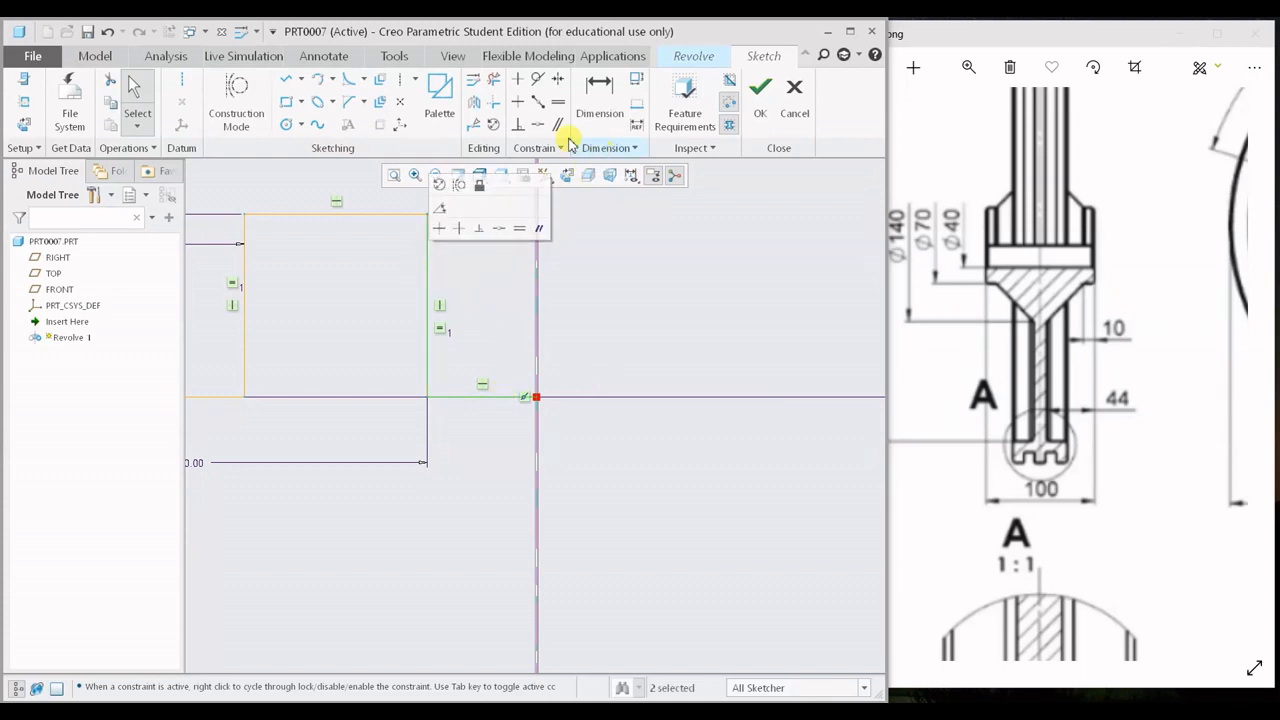
{"action": "left_click", "coordinate": [576, 344]}
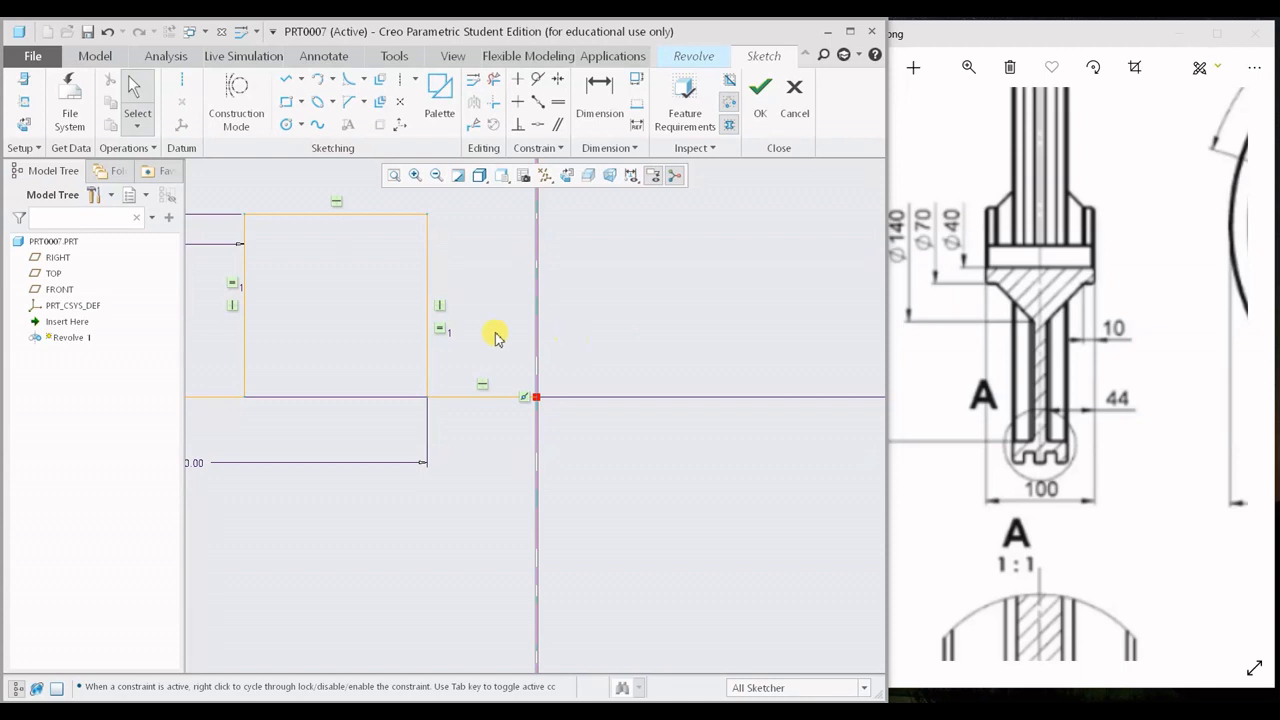
- Mirror the groove's inner side and the bottom line that reaches the centerline about the vertical centerline
{"action": "left_click", "coordinate": [471, 396]}
{"action": "left_click", "coordinate": [428, 349], "text": "ctrl"}
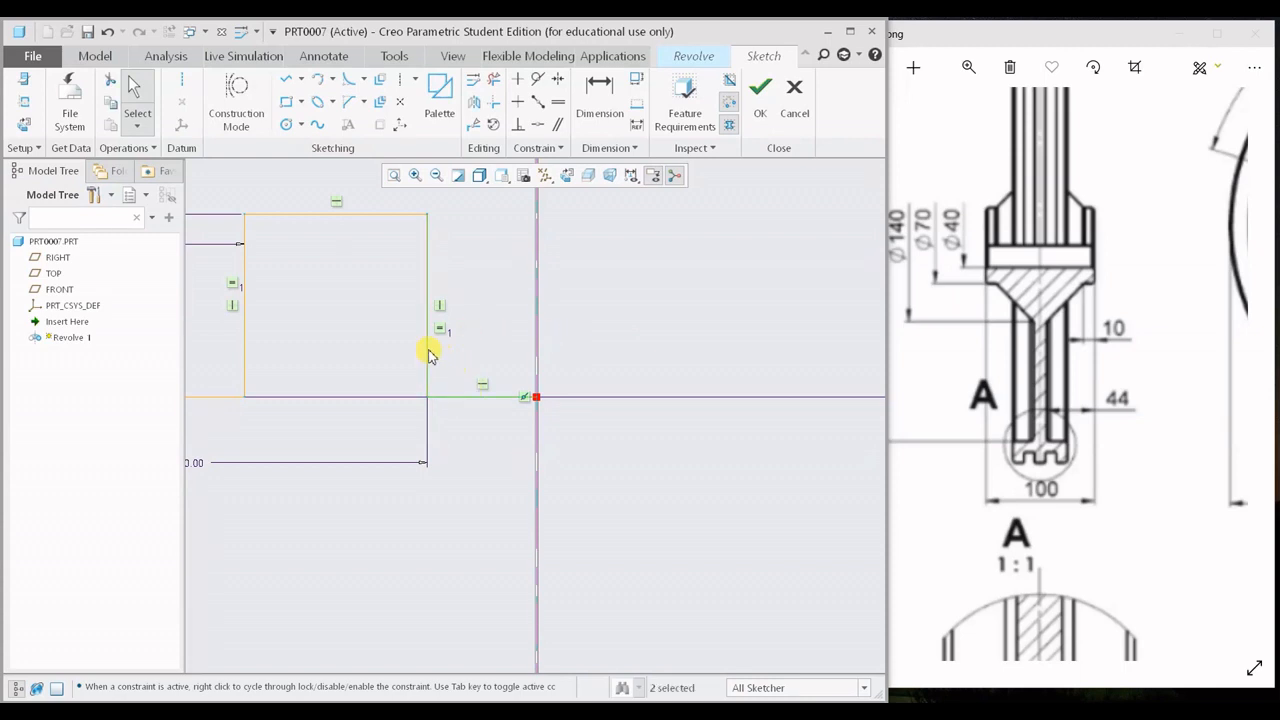
{"action": "left_click", "coordinate": [473, 102]}
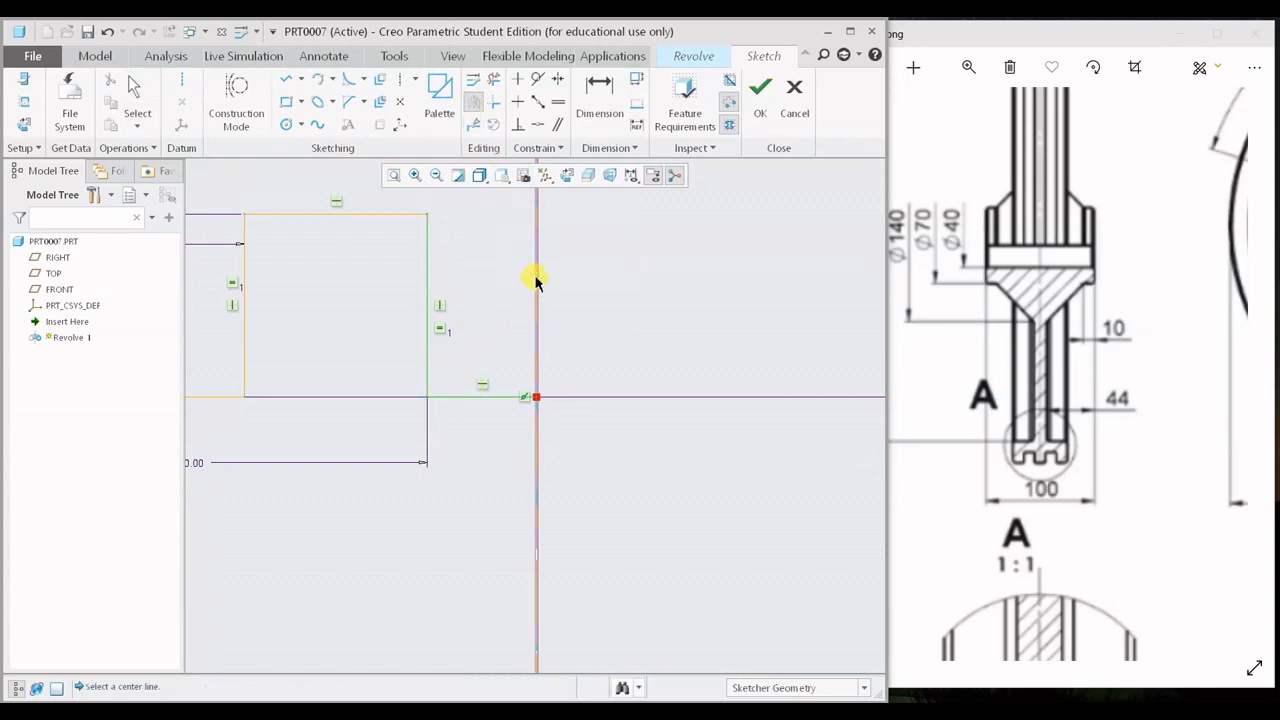
{"action": "left_click", "coordinate": [536, 282]}
- Mirror the rim's upper edge, outer side and bottom edge, with the groove's outer side and horizontal line, about the vertical centerline
{"action": "scroll", "coordinate": [657, 304], "scroll_direction": "up", "scroll_amount": 3}
{"action": "middle_click_drag", "start_coordinate": [655, 300], "coordinate": [650, 419], "text": "shift"}
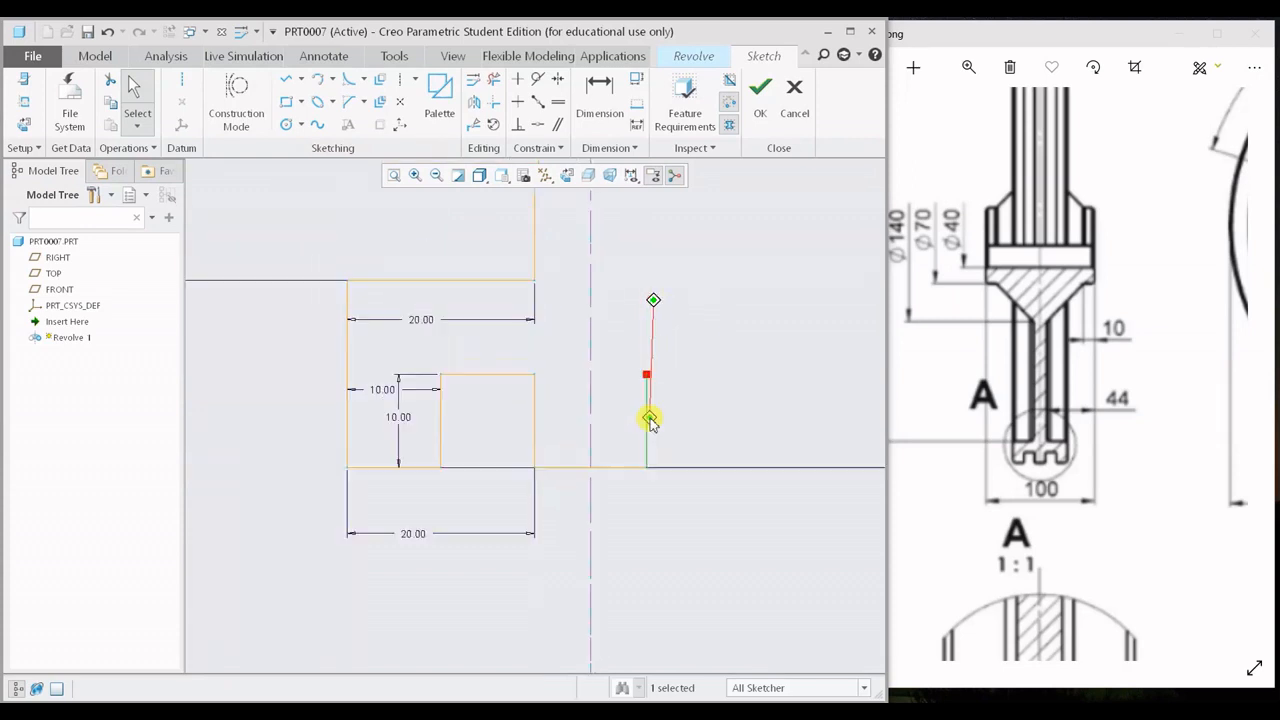
{"action": "scroll", "coordinate": [504, 375], "scroll_direction": "down", "scroll_amount": 2}
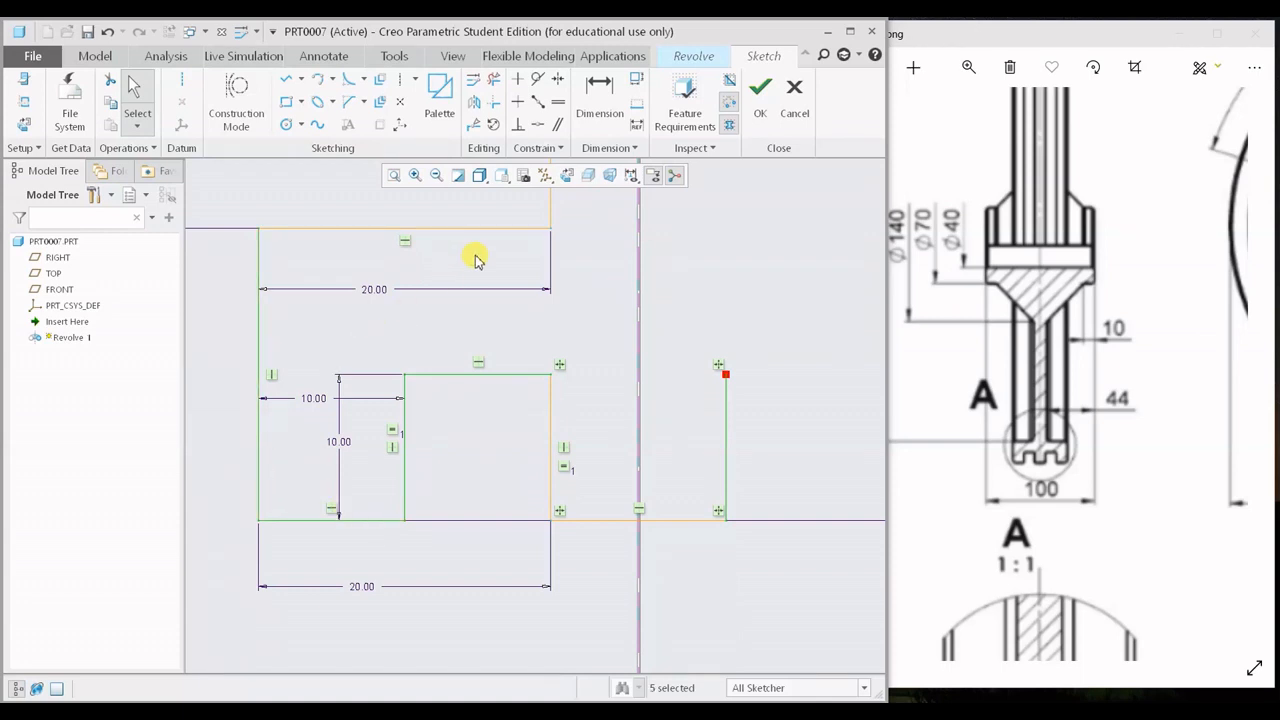
{"action": "left_click", "coordinate": [494, 229], "text": "ctrl"}
{"action": "scroll", "coordinate": [549, 333], "scroll_direction": "up", "scroll_amount": 2}
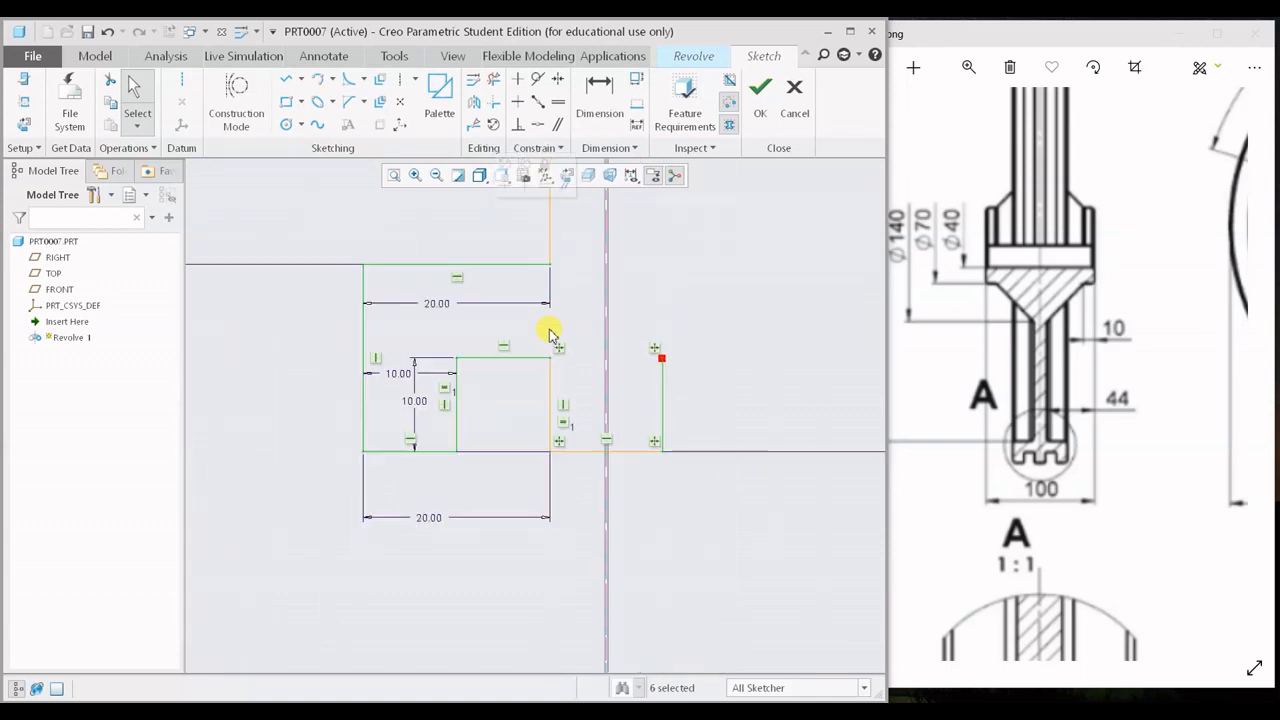
{"action": "scroll", "coordinate": [549, 333], "scroll_direction": "up", "scroll_amount": 2}
{"action": "left_click", "coordinate": [474, 101]}
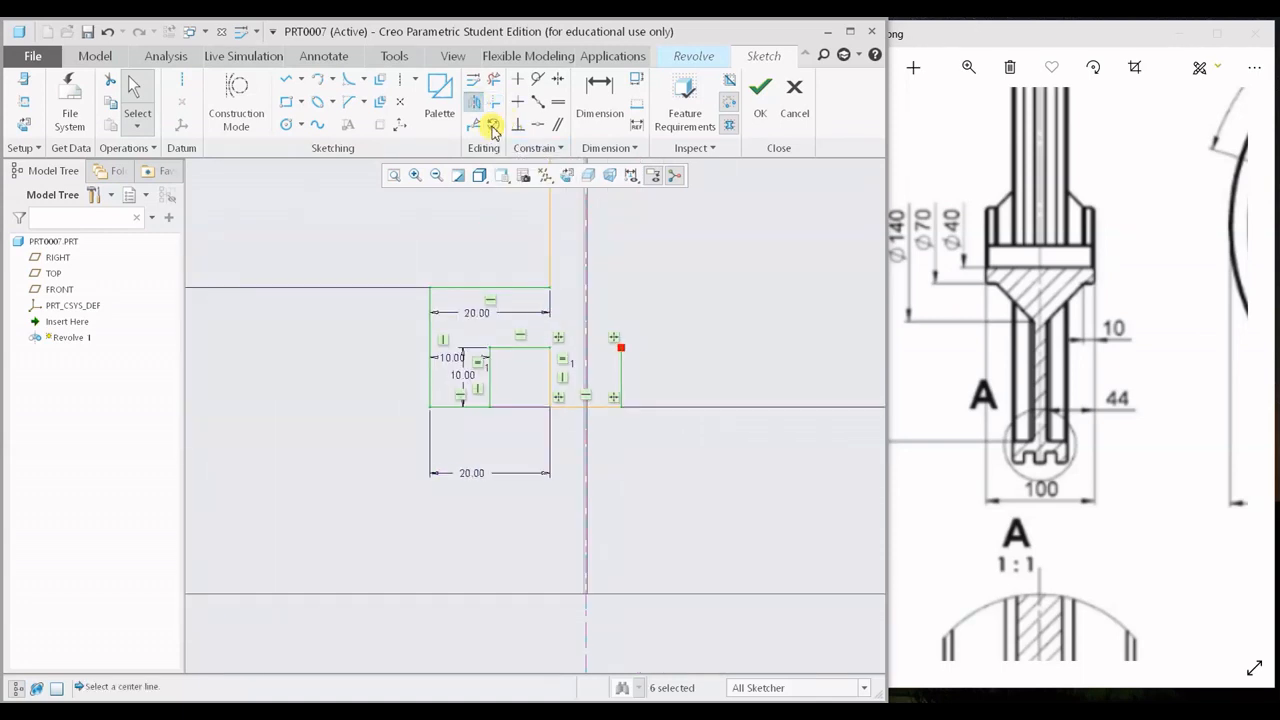
{"action": "left_click", "coordinate": [587, 307]}
- Mirror the web's vertical side line about the vertical centerline
{"action": "scroll", "coordinate": [688, 415], "scroll_direction": "down", "scroll_amount": 4}
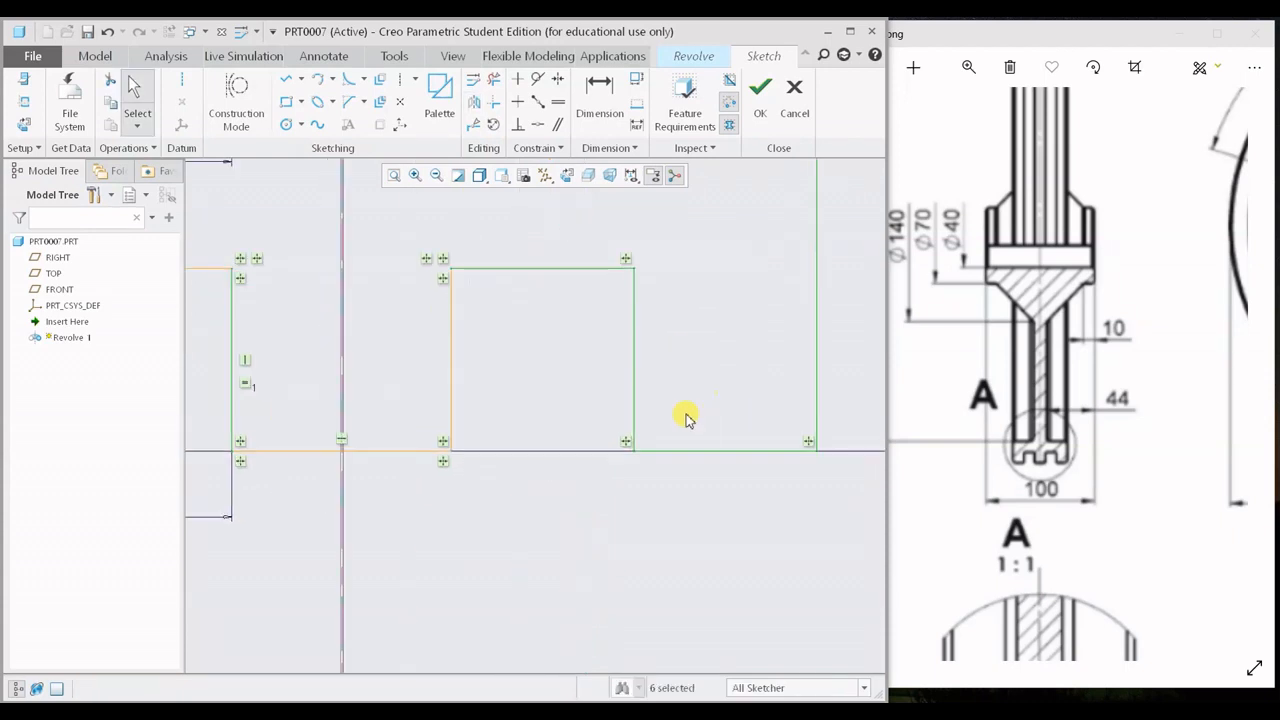
{"action": "scroll", "coordinate": [677, 420], "scroll_direction": "up", "scroll_amount": 3}
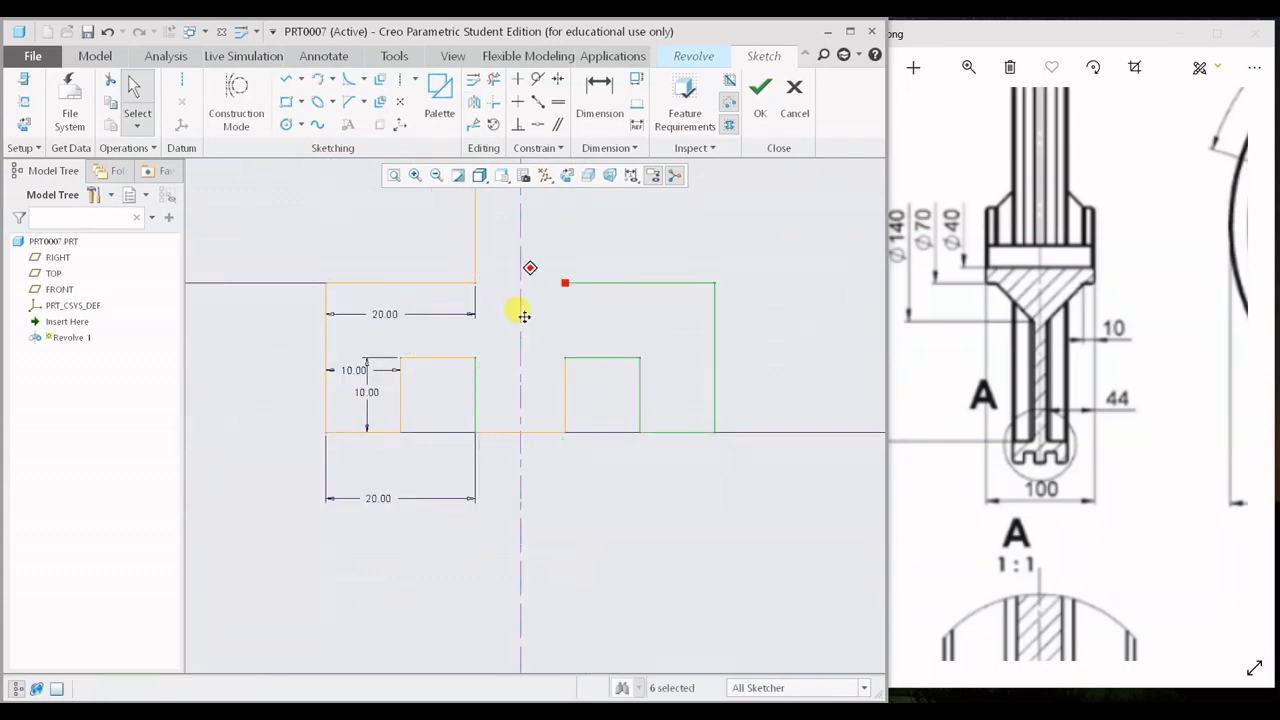
{"action": "middle_click_drag", "start_coordinate": [523, 309], "coordinate": [463, 429]}
{"action": "left_click", "coordinate": [428, 305]}
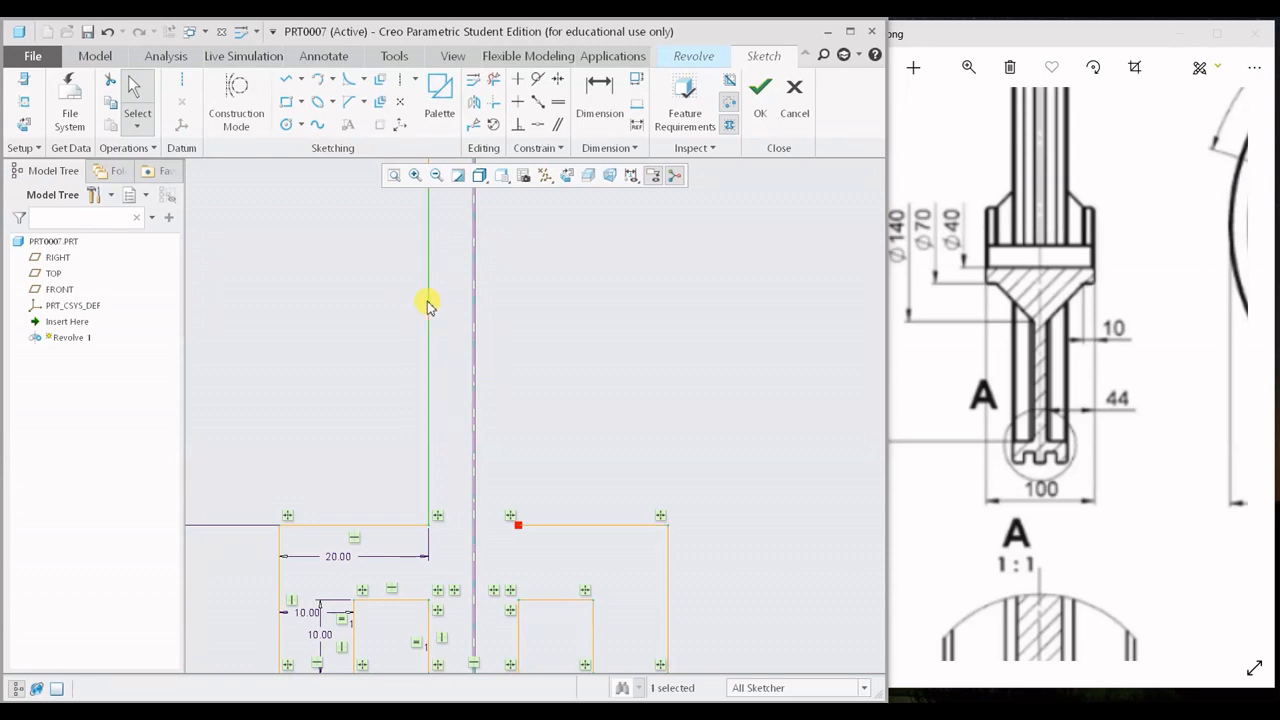
{"action": "left_click", "coordinate": [481, 104]}
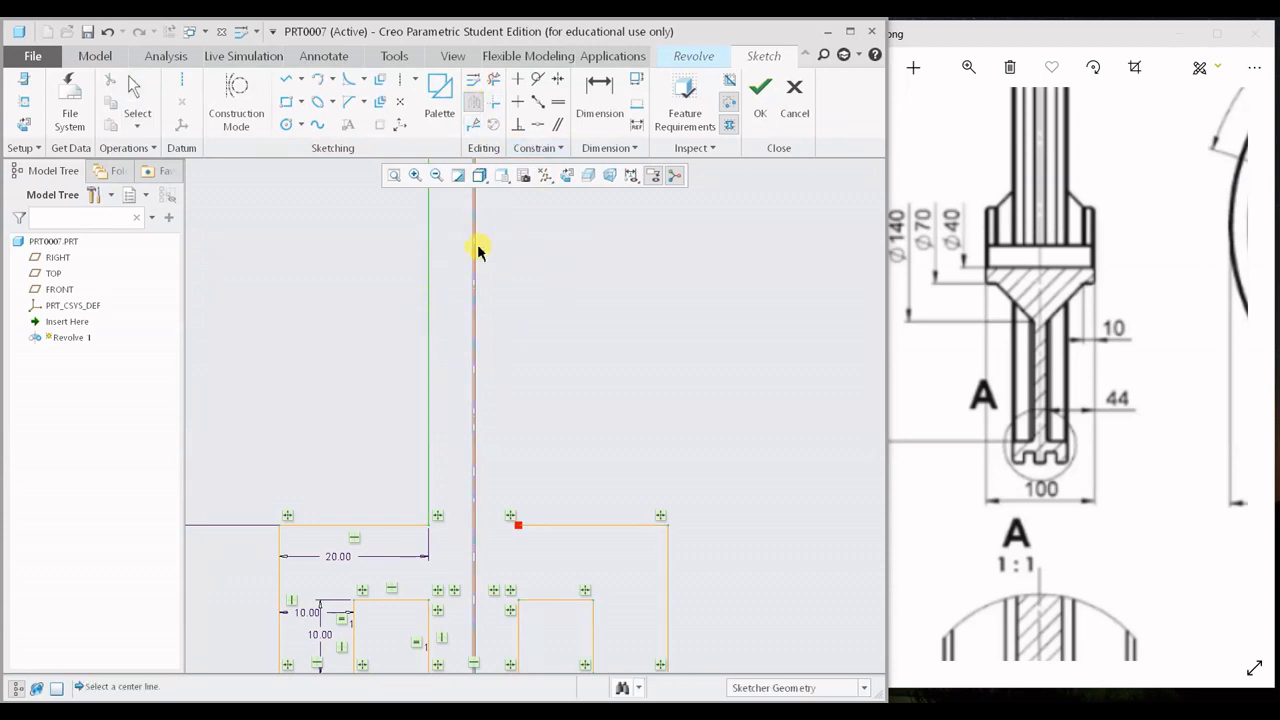
{"action": "left_click", "coordinate": [476, 281]}
- Mirror the slanted line between the hub and the web about the vertical centerline
{"action": "scroll", "coordinate": [599, 304], "scroll_direction": "up", "scroll_amount": 3}
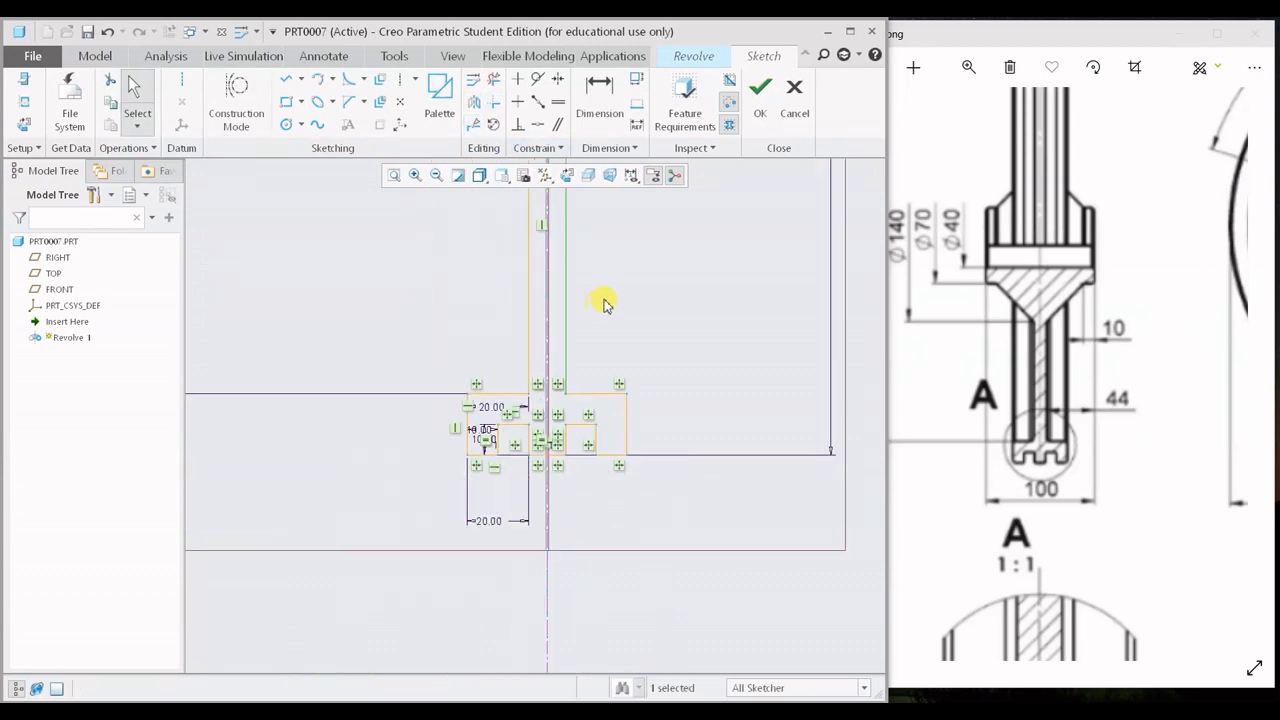
{"action": "middle_click_drag", "start_coordinate": [602, 302], "coordinate": [579, 496], "text": "shift"}
{"action": "middle_click_drag", "start_coordinate": [557, 337], "coordinate": [533, 592], "text": "shift"}
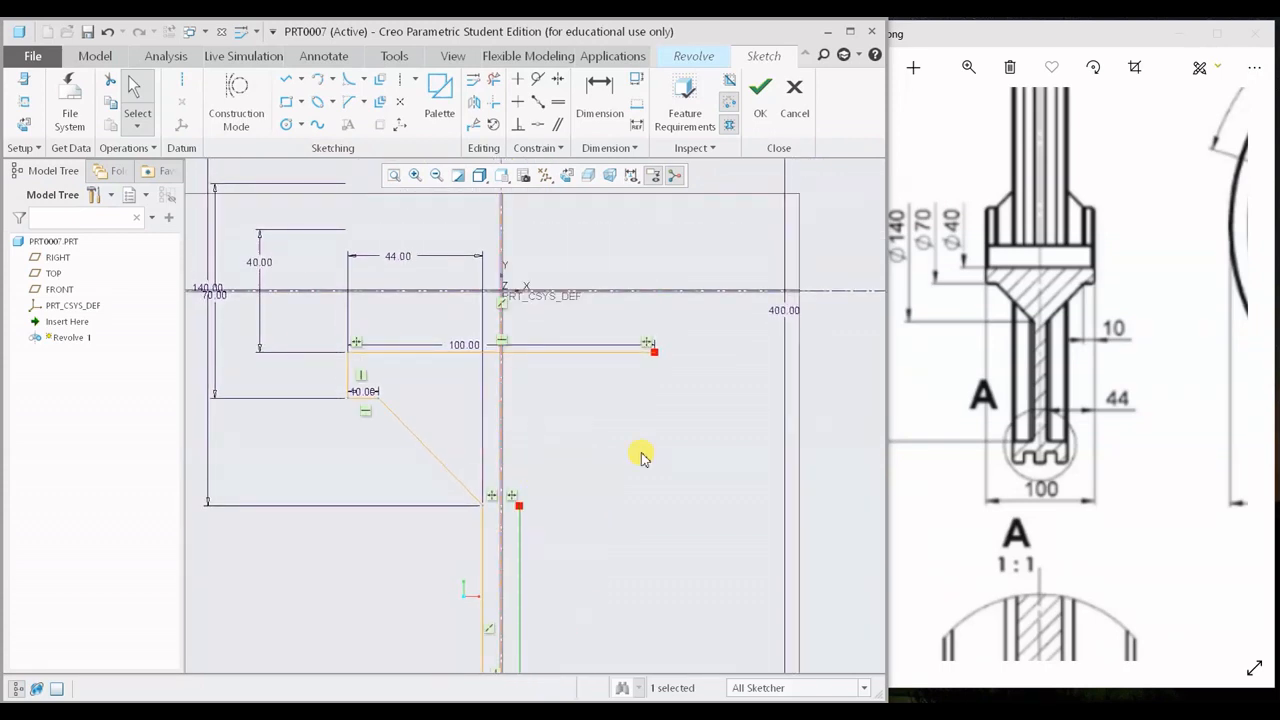
{"action": "middle_click_drag", "start_coordinate": [670, 465], "coordinate": [661, 364], "text": "shift"}
{"action": "scroll", "coordinate": [422, 316], "scroll_direction": "down", "scroll_amount": 2}
{"action": "scroll", "coordinate": [514, 292], "scroll_direction": "down", "scroll_amount": 1}
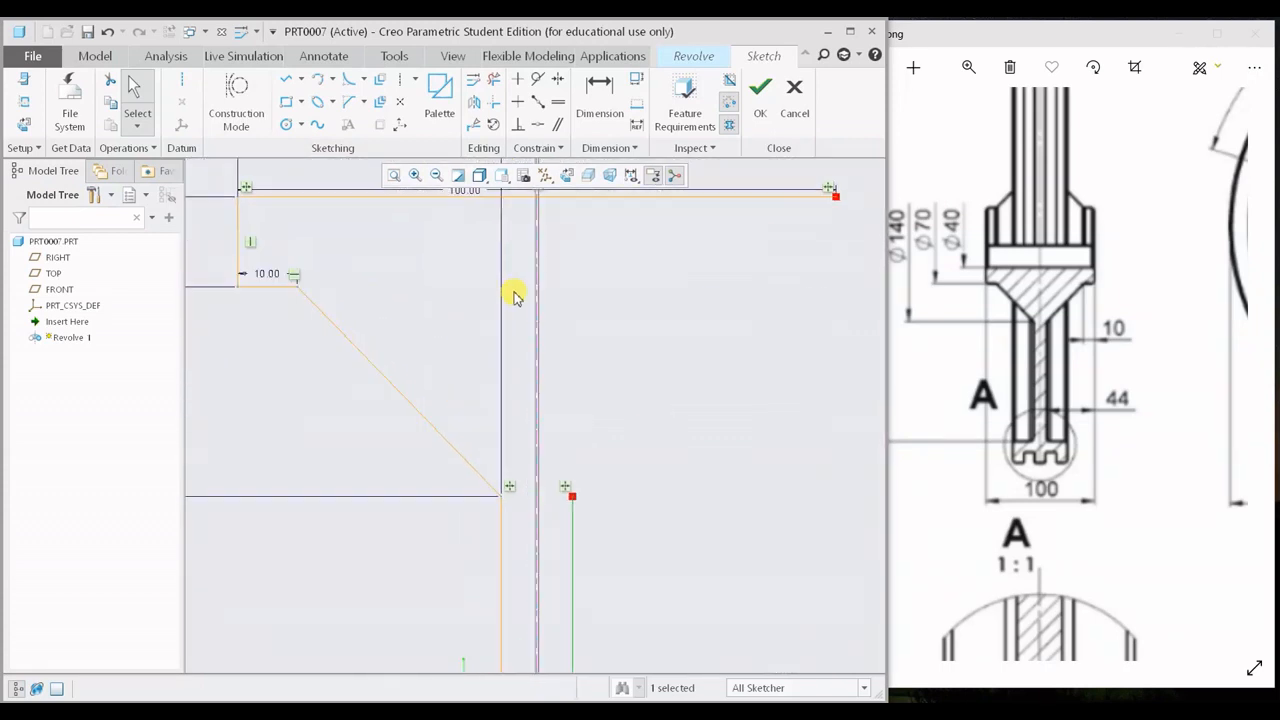
{"action": "scroll", "coordinate": [514, 296], "scroll_direction": "down", "scroll_amount": 1}
{"action": "middle_click_drag", "start_coordinate": [636, 473], "coordinate": [577, 380], "text": "shift"}
{"action": "scroll", "coordinate": [609, 423], "scroll_direction": "up", "scroll_amount": 2}
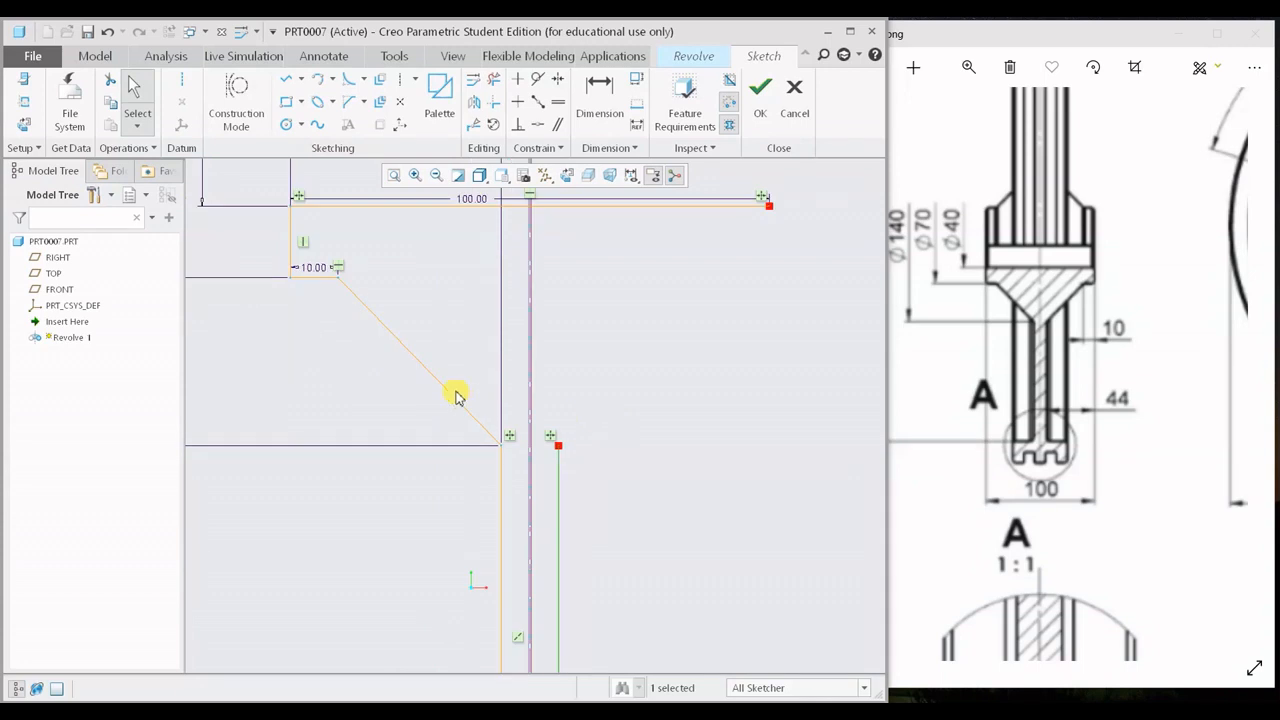
{"action": "left_click", "coordinate": [473, 102]}
{"action": "left_click", "coordinate": [533, 248]}
- Mirror the hub's vertical end edge and the adjoining 10 mm horizontal edge about the vertical centerline
{"action": "middle_click_drag", "start_coordinate": [706, 380], "coordinate": [674, 414], "text": "shift"}
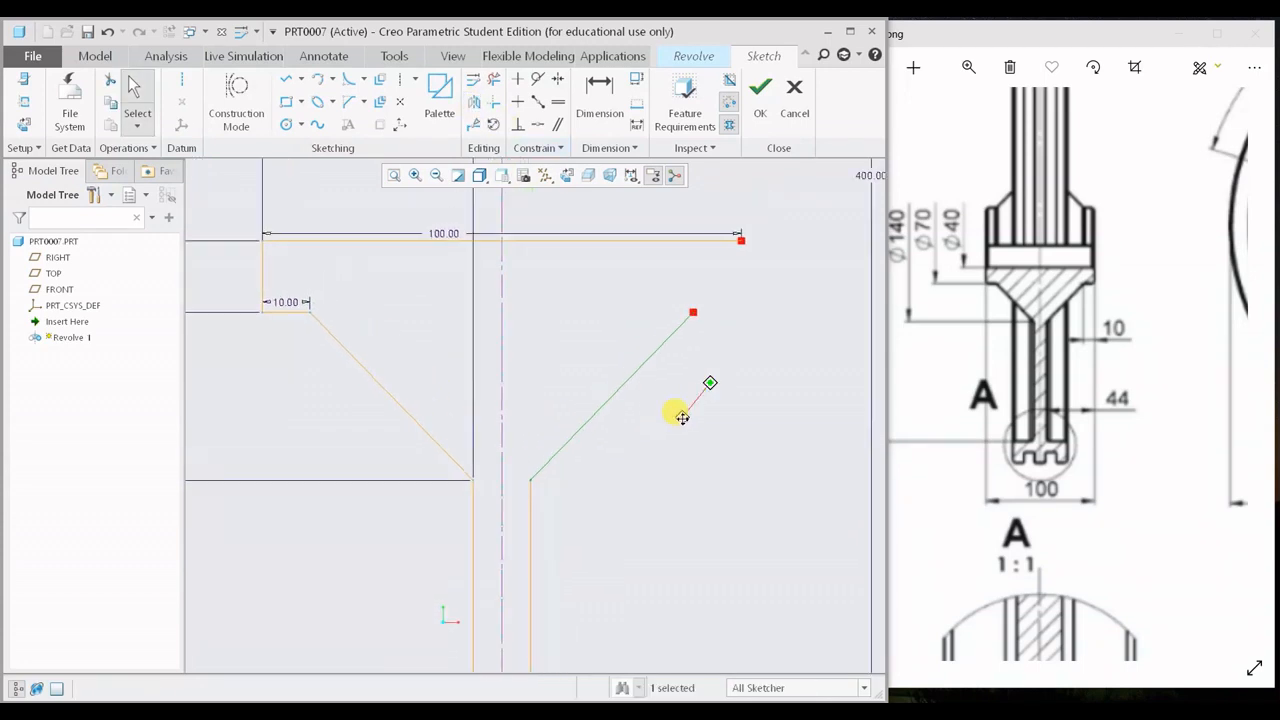
{"action": "left_click", "coordinate": [286, 313]}
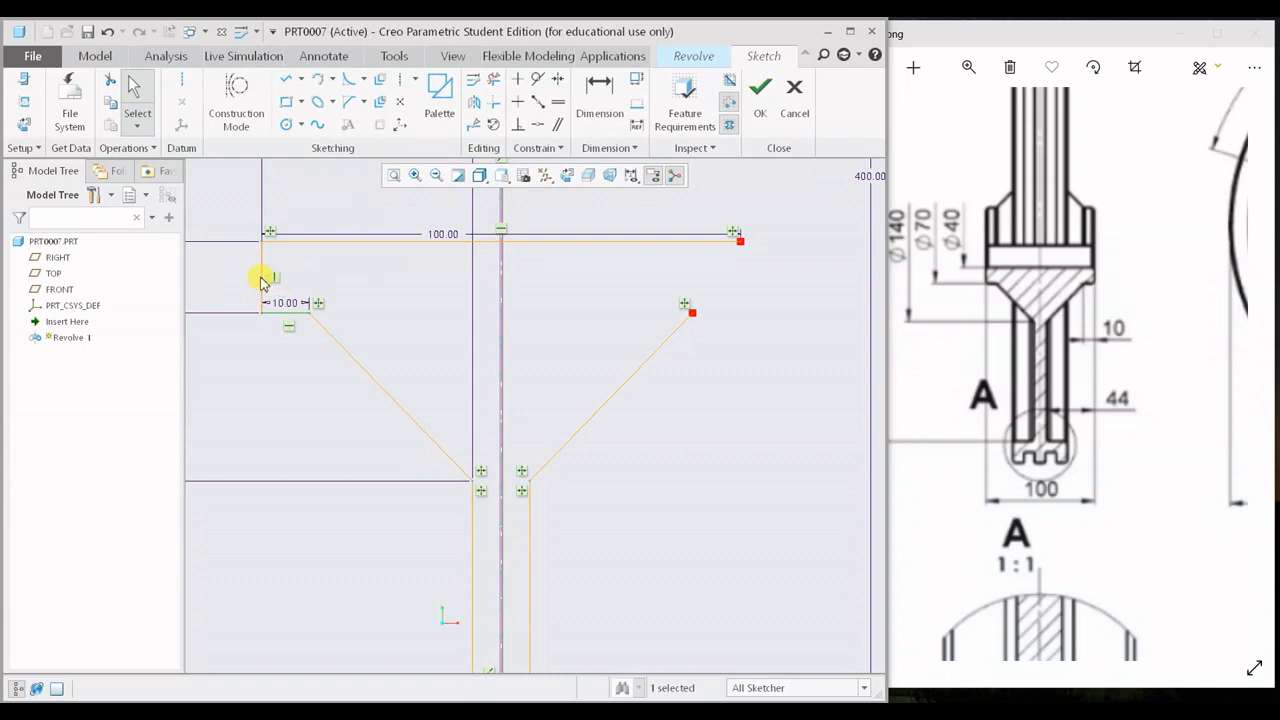
{"action": "left_click", "coordinate": [262, 282], "text": "ctrl"}
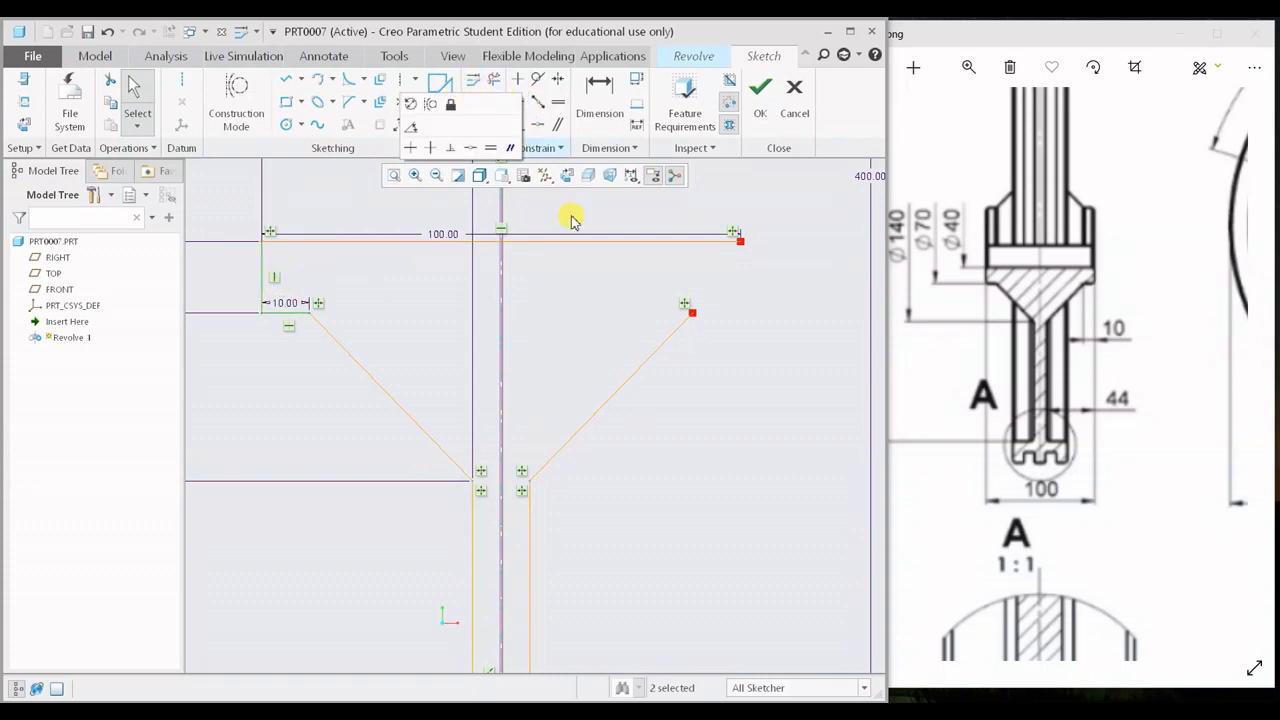
{"action": "left_click", "coordinate": [585, 268]}
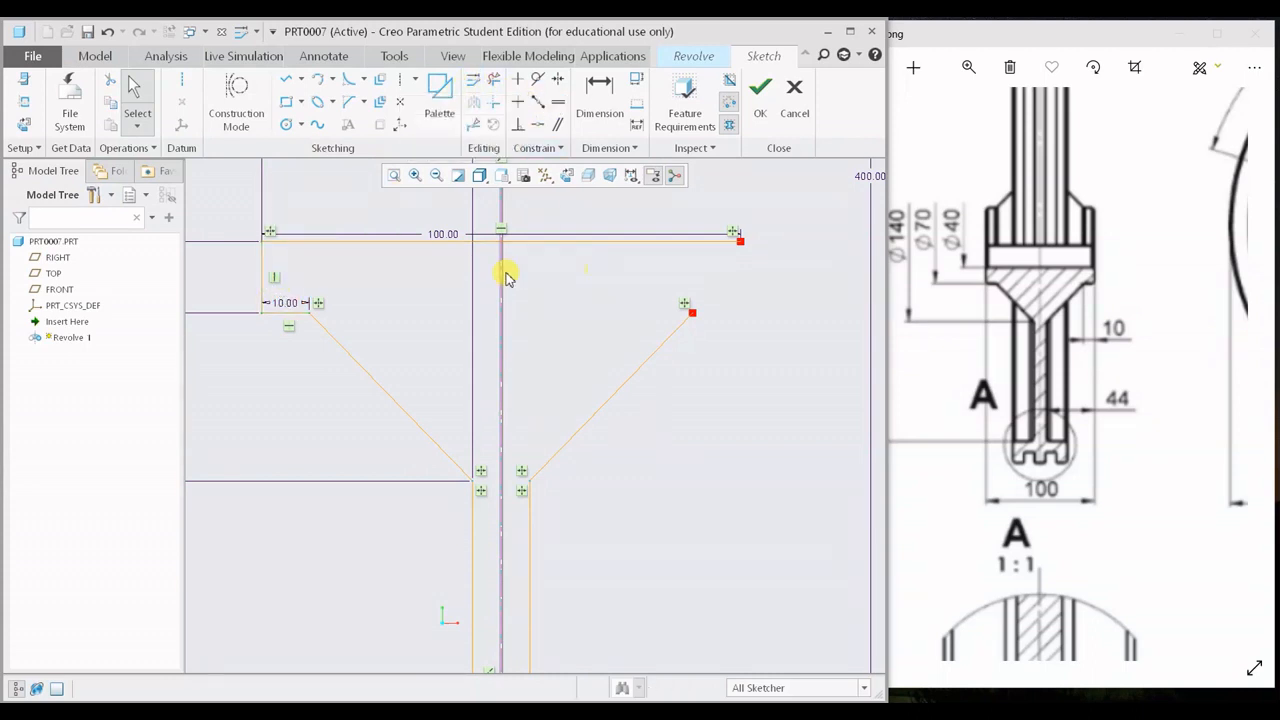
{"action": "left_click", "coordinate": [288, 316]}
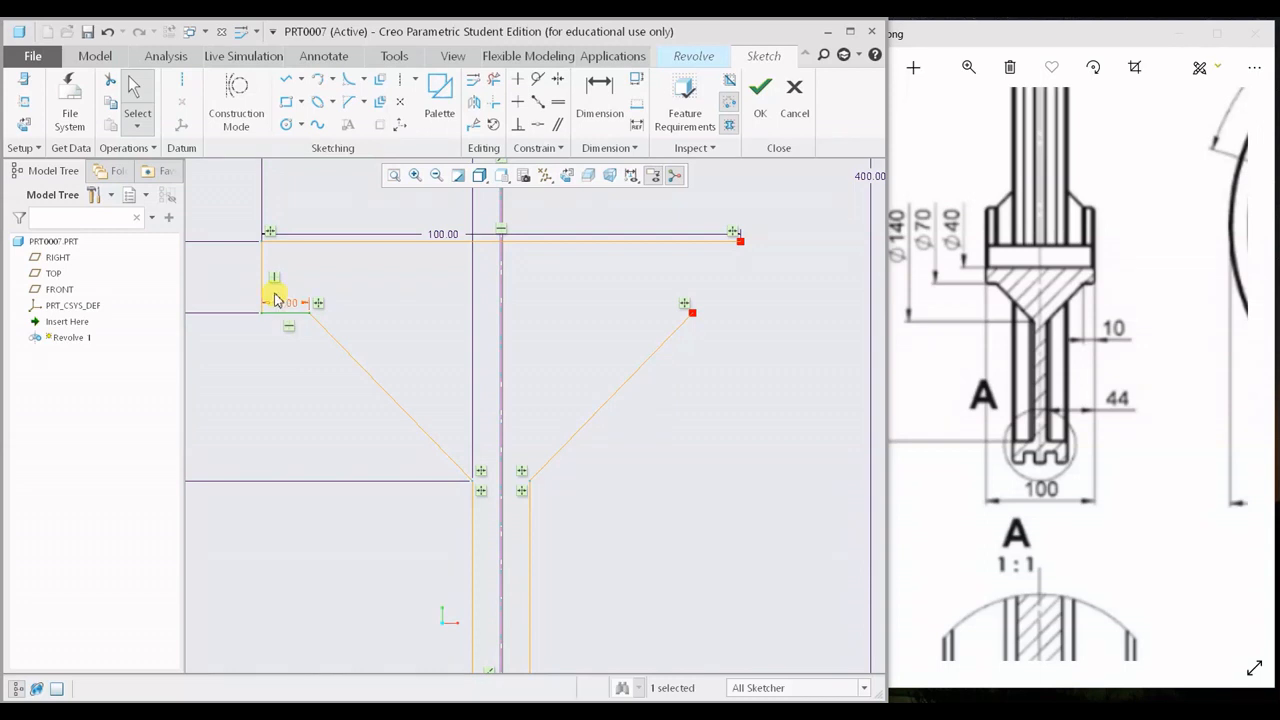
{"action": "left_click", "coordinate": [476, 104]}
{"action": "left_click", "coordinate": [502, 272]}
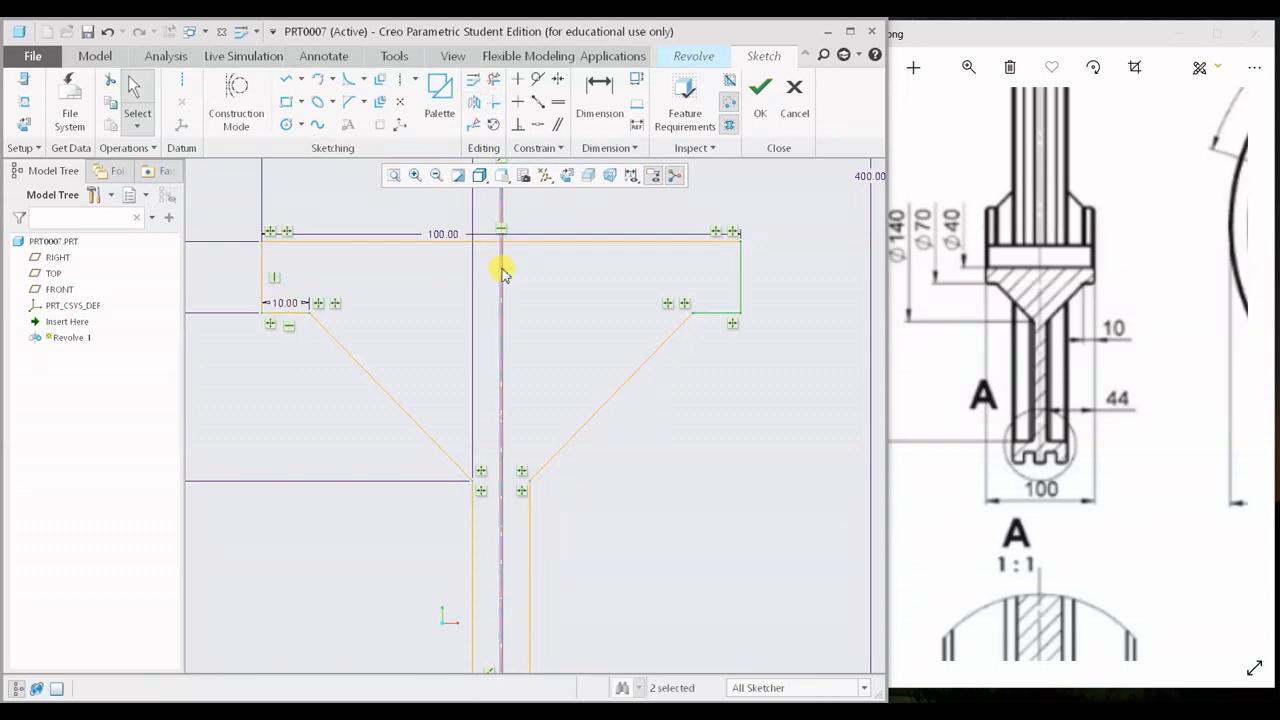
- Examine the mirrored hub, web and rim outlines for symmetry and properly joined line ends
{"action": "scroll", "coordinate": [660, 345], "scroll_direction": "up", "scroll_amount": 4}
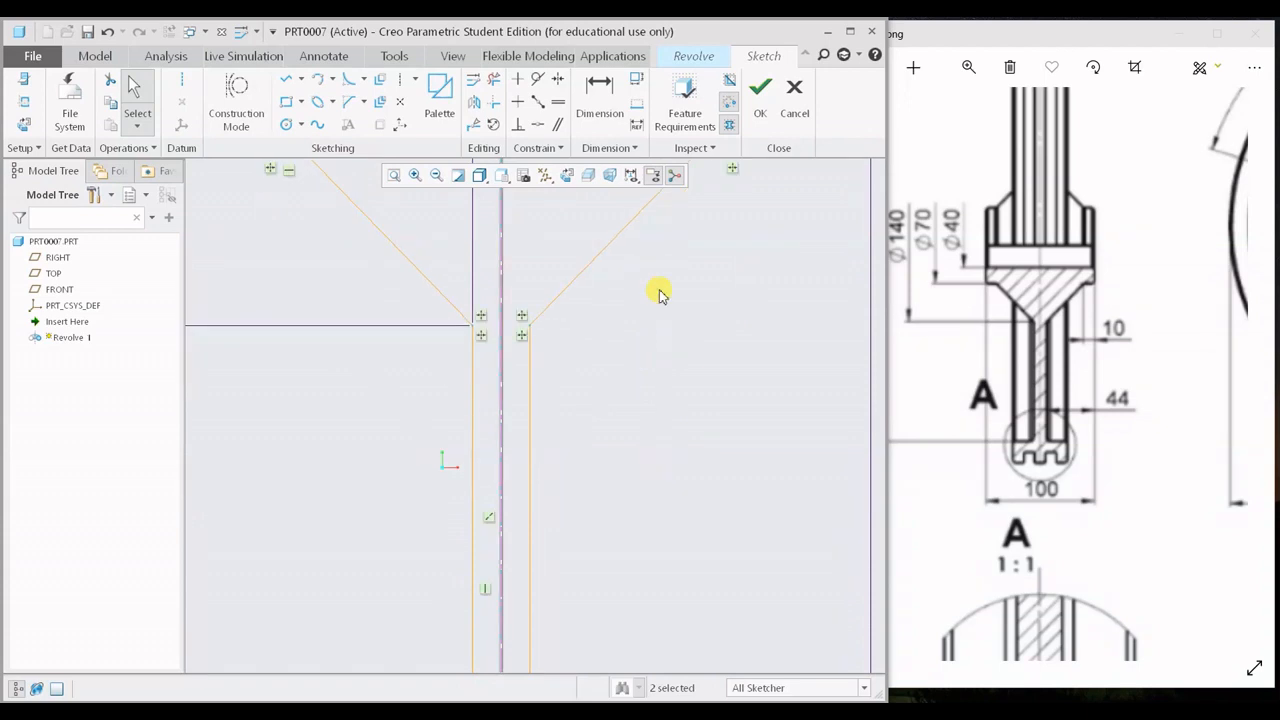
{"action": "scroll", "coordinate": [651, 406], "scroll_direction": "down", "scroll_amount": 4}
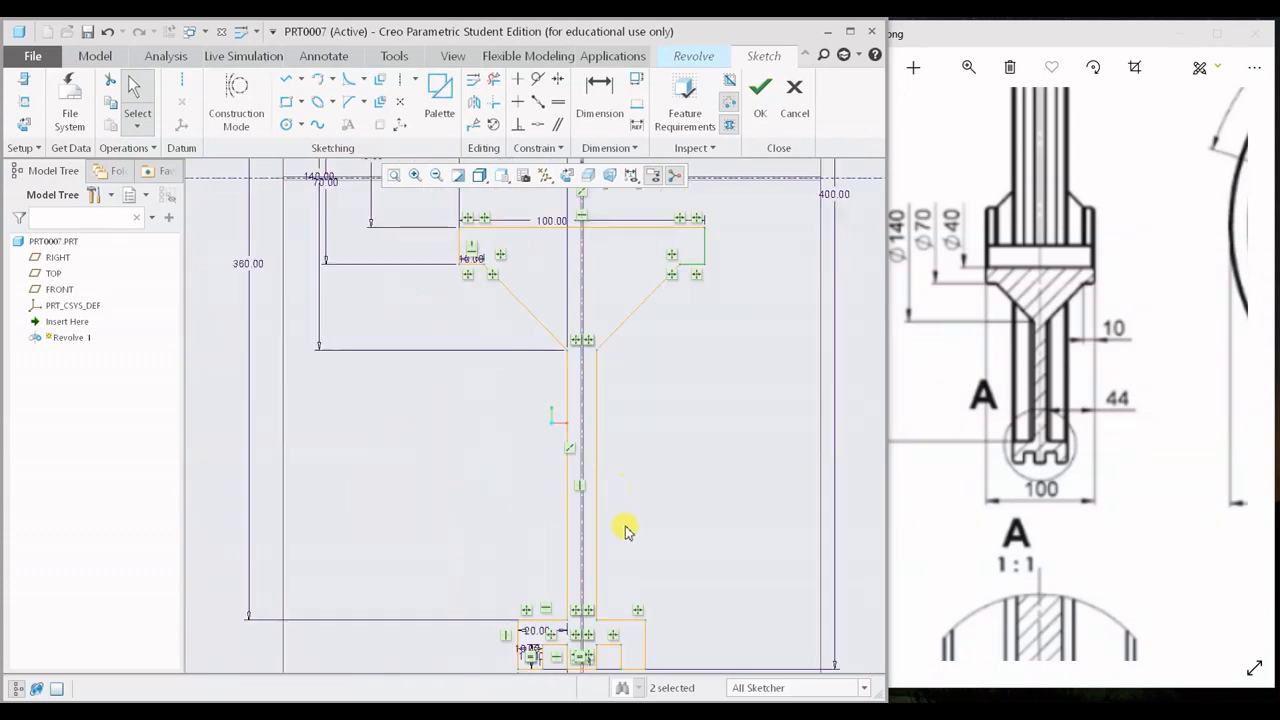
{"action": "scroll", "coordinate": [649, 447], "scroll_direction": "up", "scroll_amount": 4}
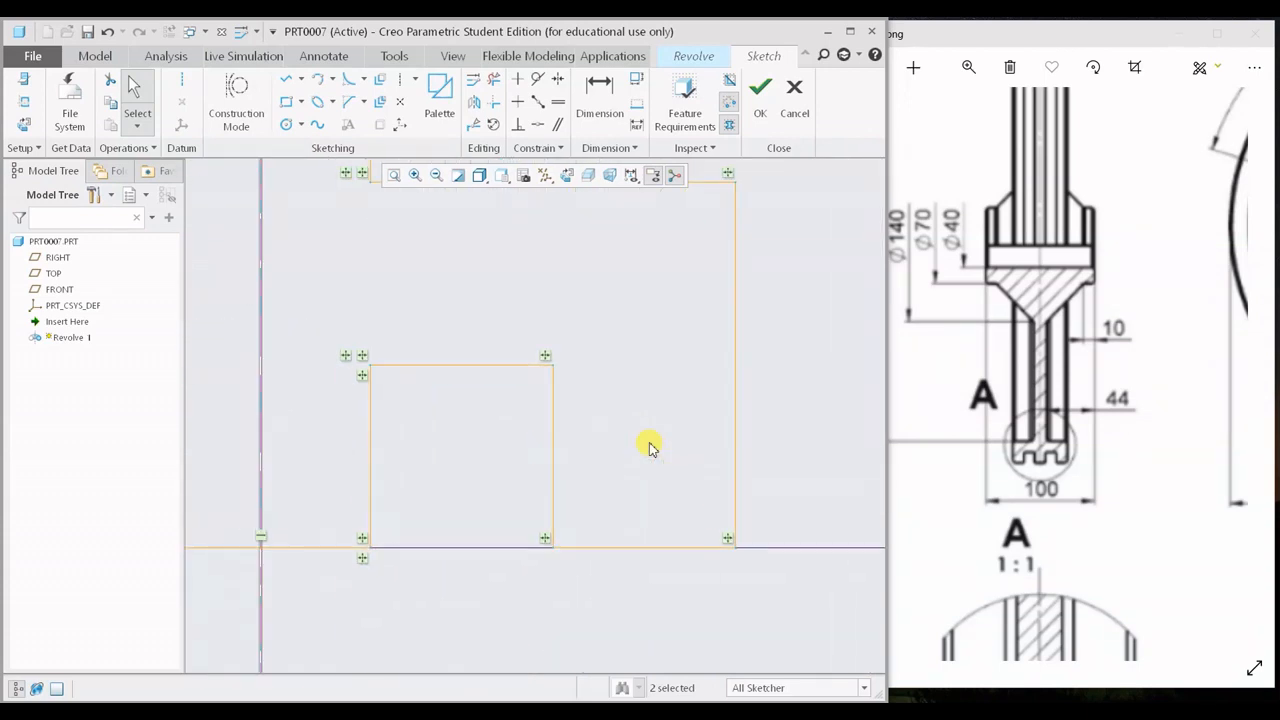
{"action": "scroll", "coordinate": [649, 447], "scroll_direction": "up", "scroll_amount": 2}
{"action": "scroll", "coordinate": [649, 447], "scroll_direction": "down", "scroll_amount": 5}
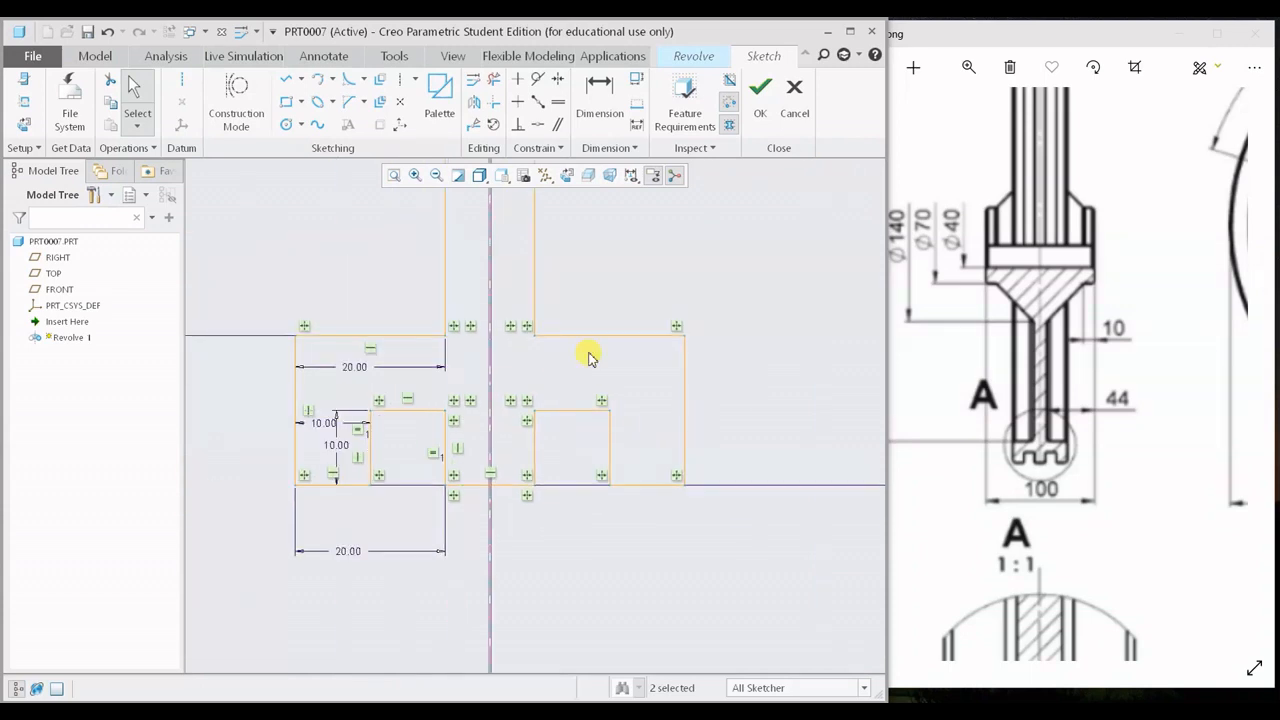
{"action": "scroll", "coordinate": [588, 420], "scroll_direction": "up", "scroll_amount": 3}
{"action": "scroll", "coordinate": [437, 414], "scroll_direction": "down", "scroll_amount": 4}
{"action": "scroll", "coordinate": [437, 414], "scroll_direction": "up", "scroll_amount": 2}
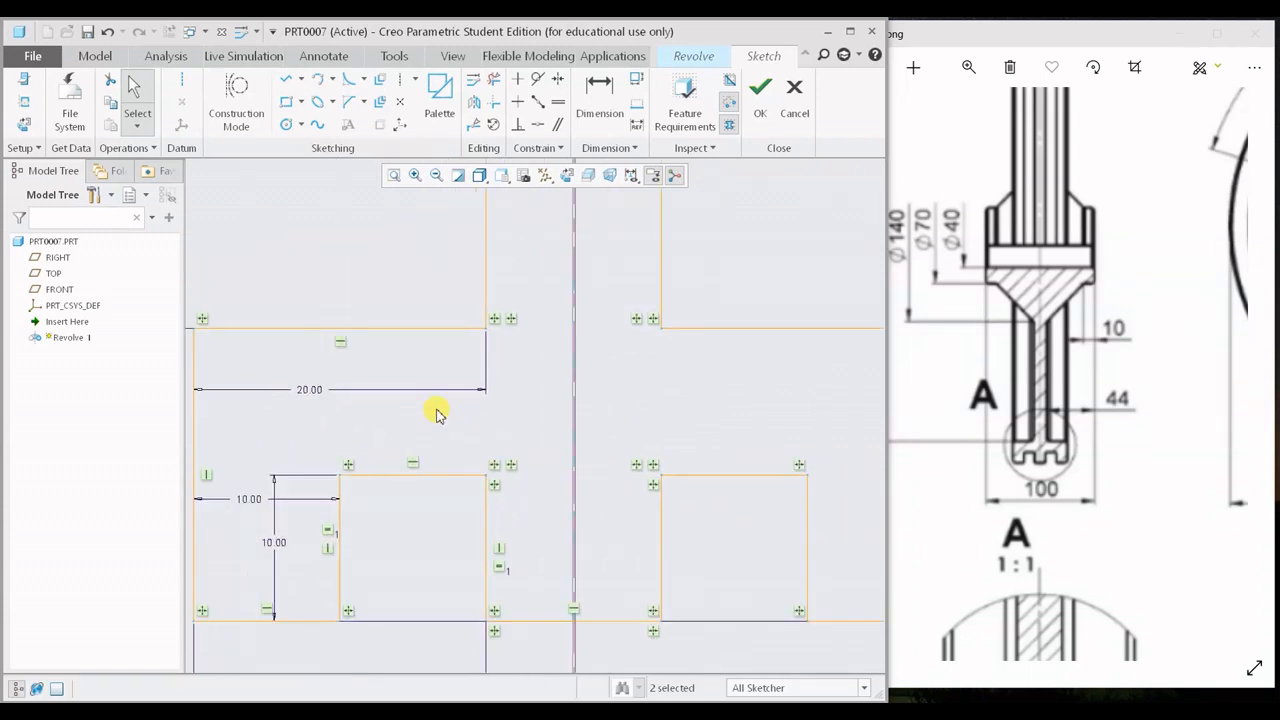
{"action": "scroll", "coordinate": [437, 414], "scroll_direction": "down", "scroll_amount": 3}
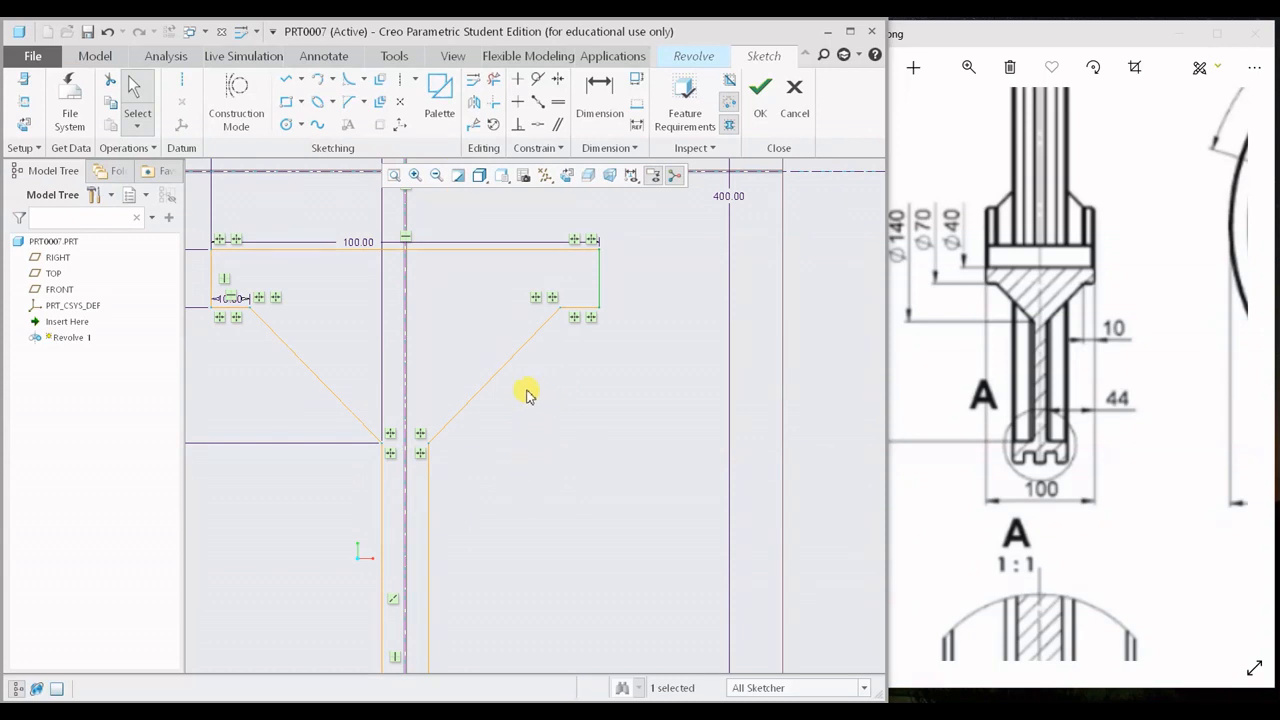
{"action": "mouse_move", "coordinate": [490, 409]}
{"action": "middle_mouse_down", "text": "shift"}
{"action": "mouse_move", "coordinate": [572, 346]}
{"action": "mouse_move", "coordinate": [769, 378]}
{"action": "mouse_move", "coordinate": [499, 284]}
{"action": "middle_mouse_up", "text": "shift"}
{"action": "scroll", "coordinate": [462, 415], "scroll_direction": "down", "scroll_amount": 1}
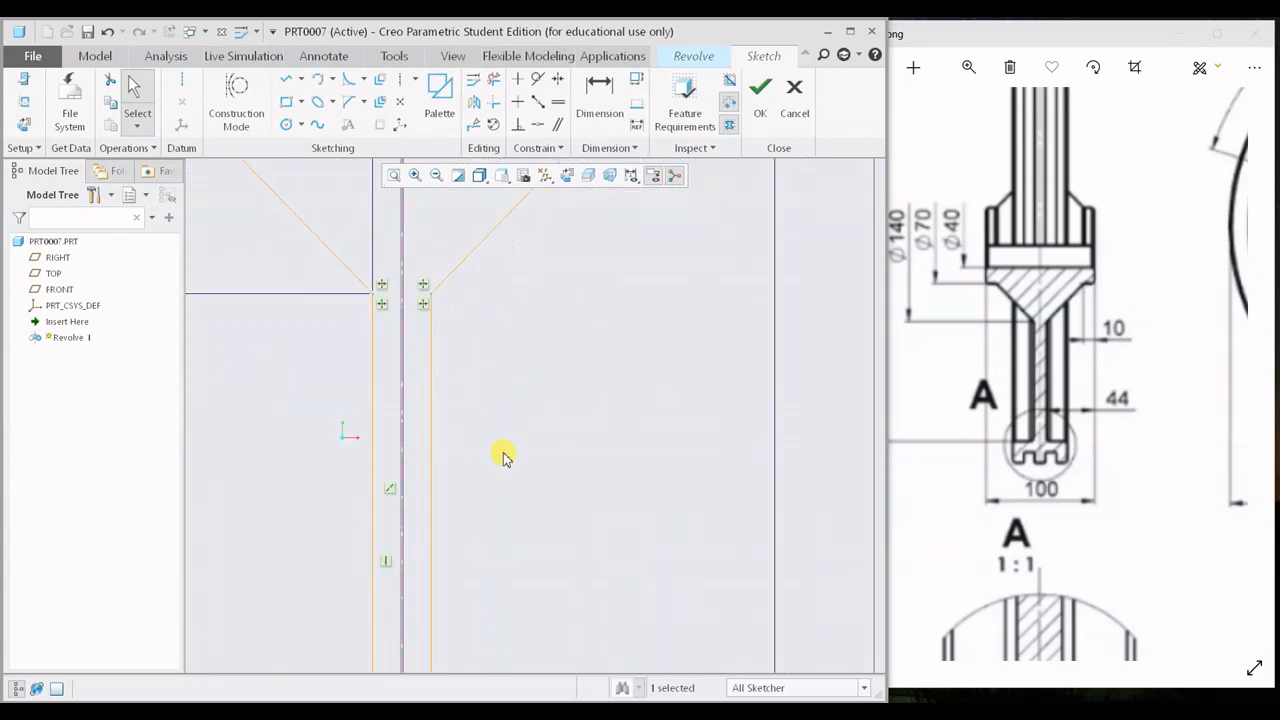
{"action": "mouse_move", "coordinate": [523, 472]}
{"action": "middle_mouse_down", "text": "shift"}
{"action": "mouse_move", "coordinate": [542, 358]}
{"action": "mouse_move", "coordinate": [549, 499]}
{"action": "middle_mouse_up", "text": "shift"}
{"action": "scroll", "coordinate": [532, 422], "scroll_direction": "up", "scroll_amount": 5}
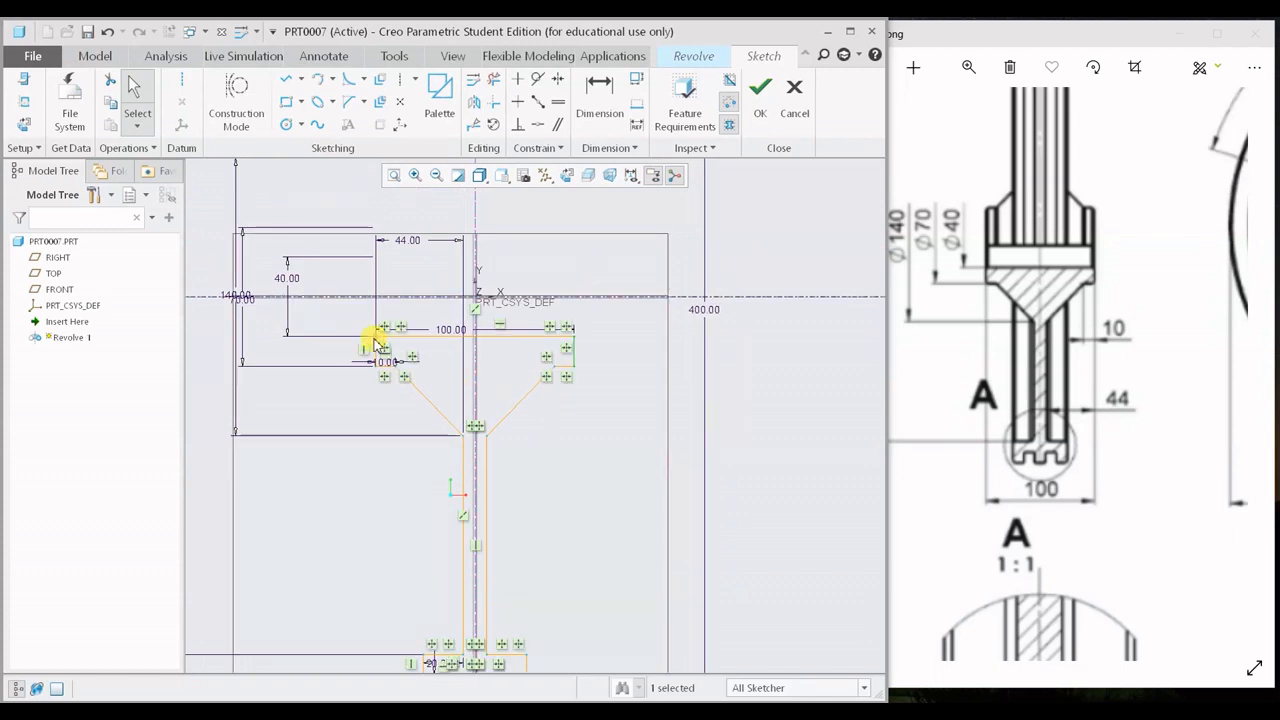
{"action": "scroll", "coordinate": [497, 391], "scroll_direction": "down", "scroll_amount": 6}
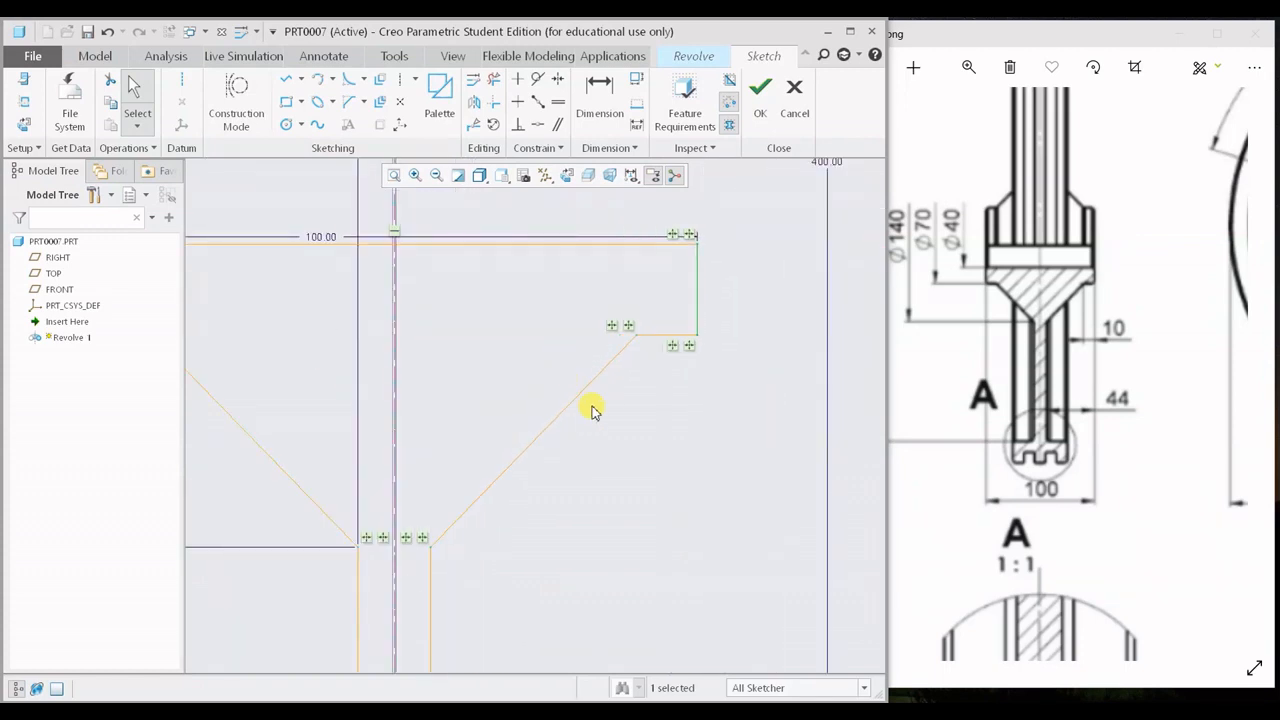
{"action": "scroll", "coordinate": [591, 410], "scroll_direction": "down", "scroll_amount": 3}
{"action": "scroll", "coordinate": [520, 400], "scroll_direction": "up", "scroll_amount": 4}
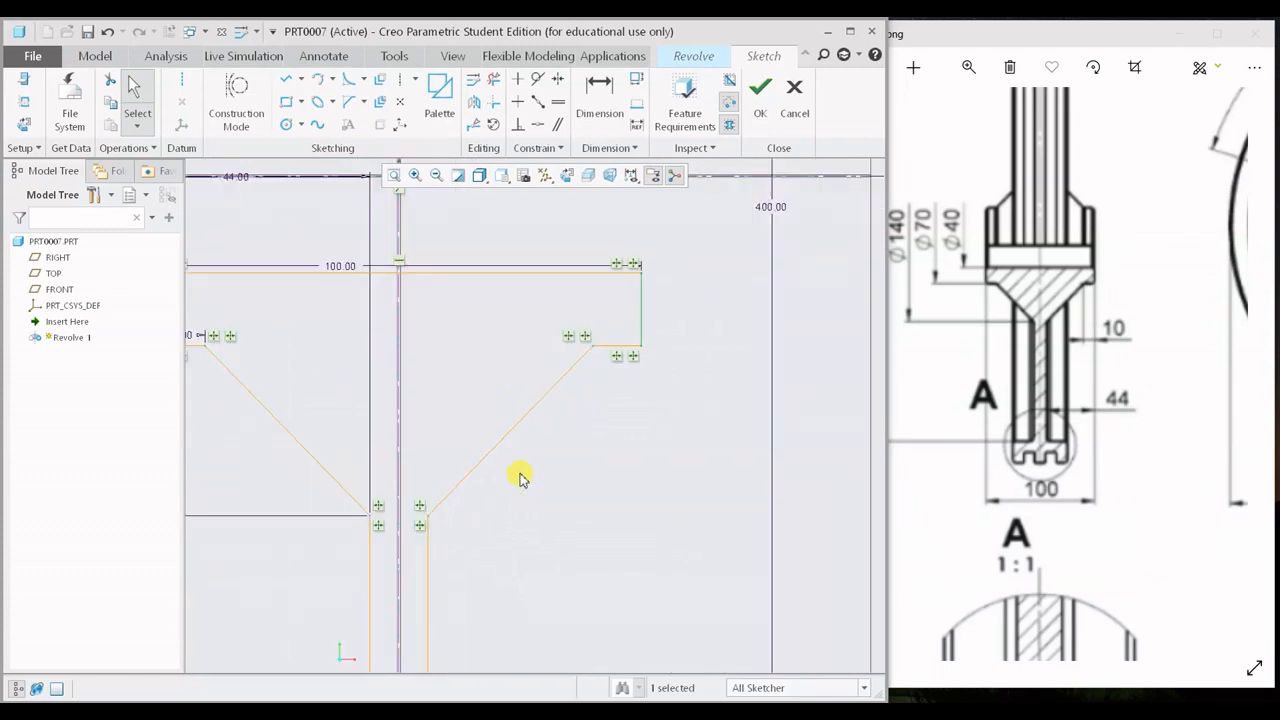
- Inspect the rim's bottom line between the two grooves and its joints with the grooves' inner sides
{"action": "middle_click_drag", "start_coordinate": [520, 490], "coordinate": [606, 304], "text": "shift"}
{"action": "middle_click_drag", "start_coordinate": [574, 462], "coordinate": [628, 299], "text": "shift"}
{"action": "mouse_move", "coordinate": [591, 499]}
{"action": "middle_mouse_down", "text": "shift"}
{"action": "mouse_move", "coordinate": [621, 326]}
{"action": "mouse_move", "coordinate": [598, 472]}
{"action": "middle_mouse_up", "text": "shift"}
{"action": "scroll", "coordinate": [673, 520], "scroll_direction": "down", "scroll_amount": 4}
{"action": "scroll", "coordinate": [637, 460], "scroll_direction": "down", "scroll_amount": 4}
{"action": "scroll", "coordinate": [548, 358], "scroll_direction": "down", "scroll_amount": 2}
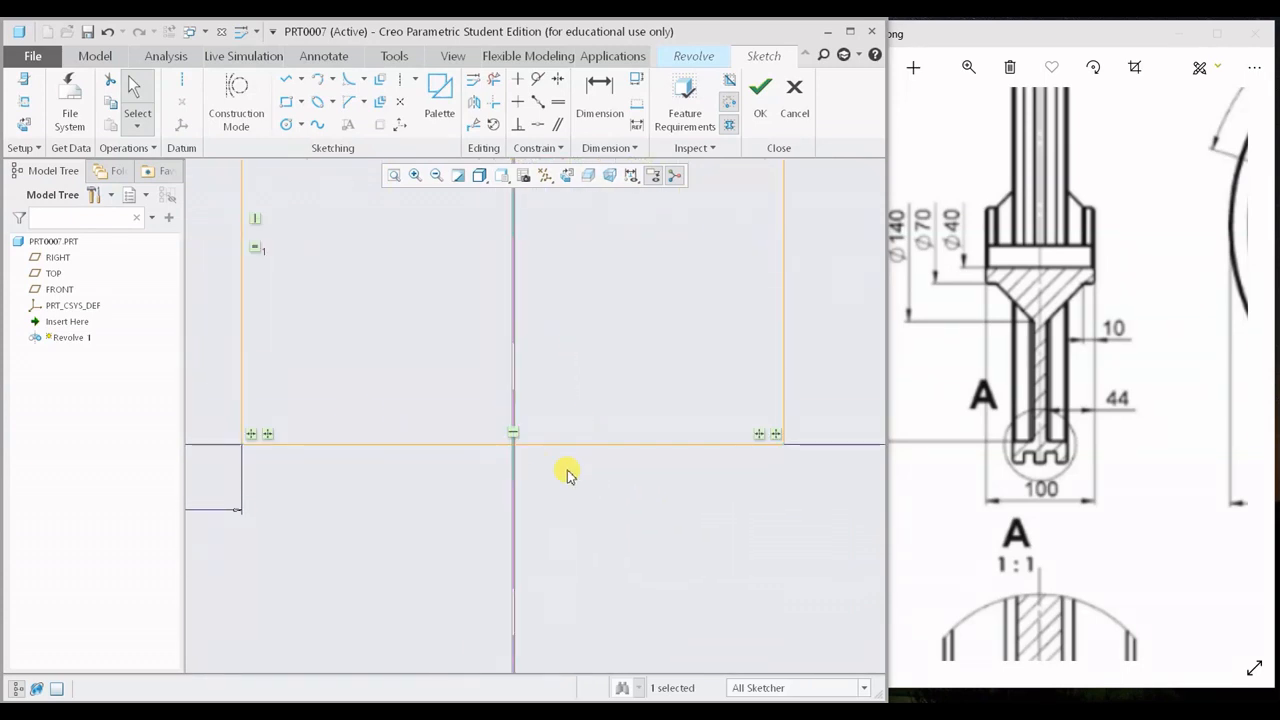
{"action": "scroll", "coordinate": [459, 430], "scroll_direction": "up", "scroll_amount": 3}
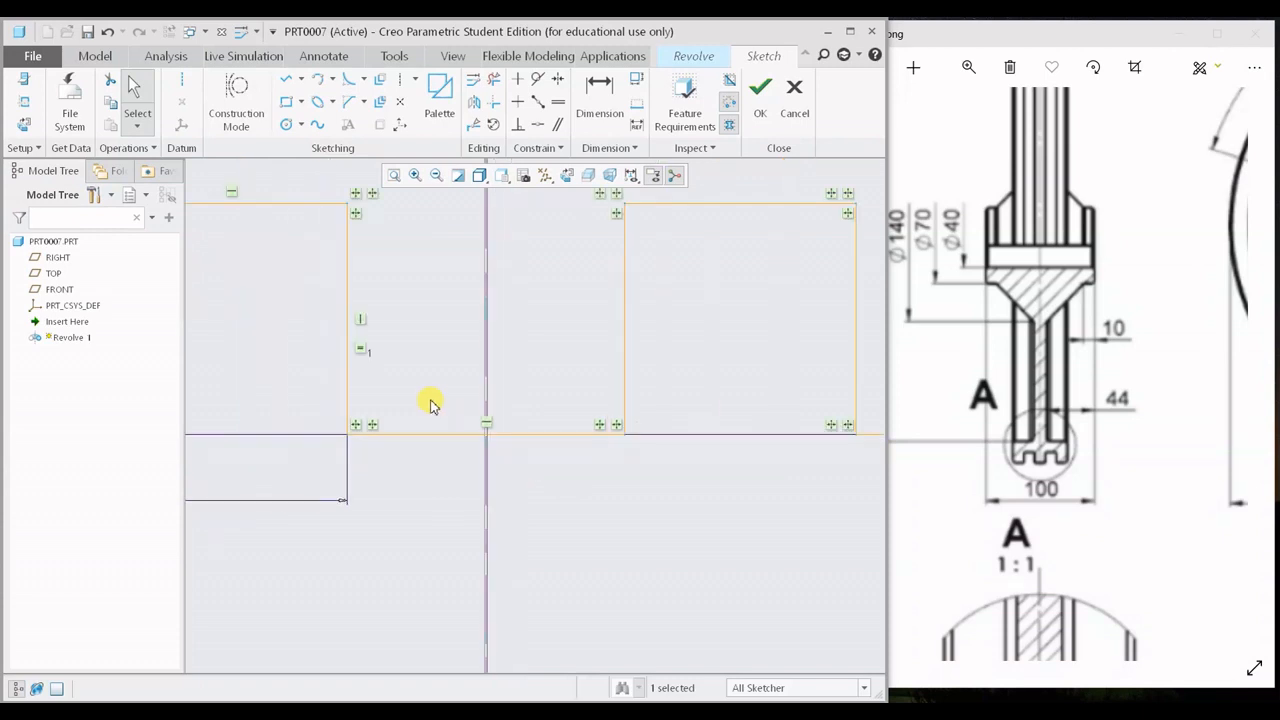
{"action": "scroll", "coordinate": [374, 436], "scroll_direction": "down", "scroll_amount": 5}
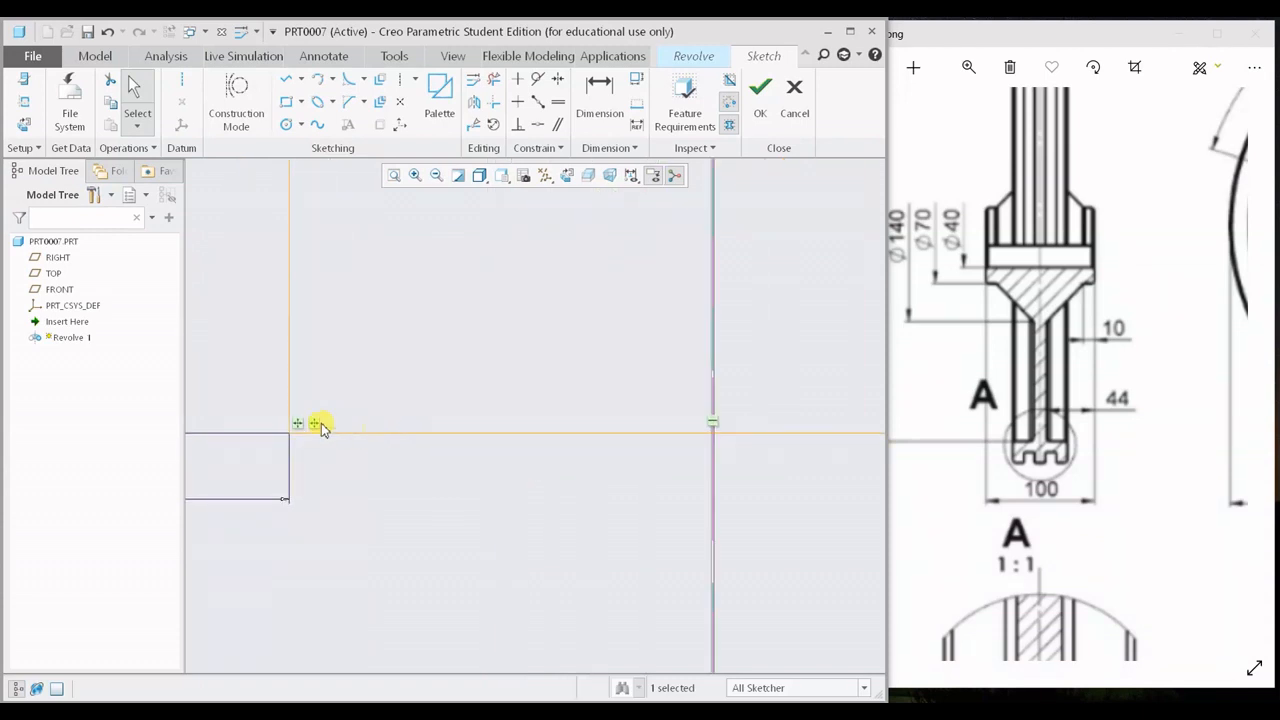
{"action": "scroll", "coordinate": [485, 484], "scroll_direction": "up", "scroll_amount": 3}
{"action": "middle_click_drag", "start_coordinate": [563, 481], "coordinate": [521, 454], "text": "shift"}
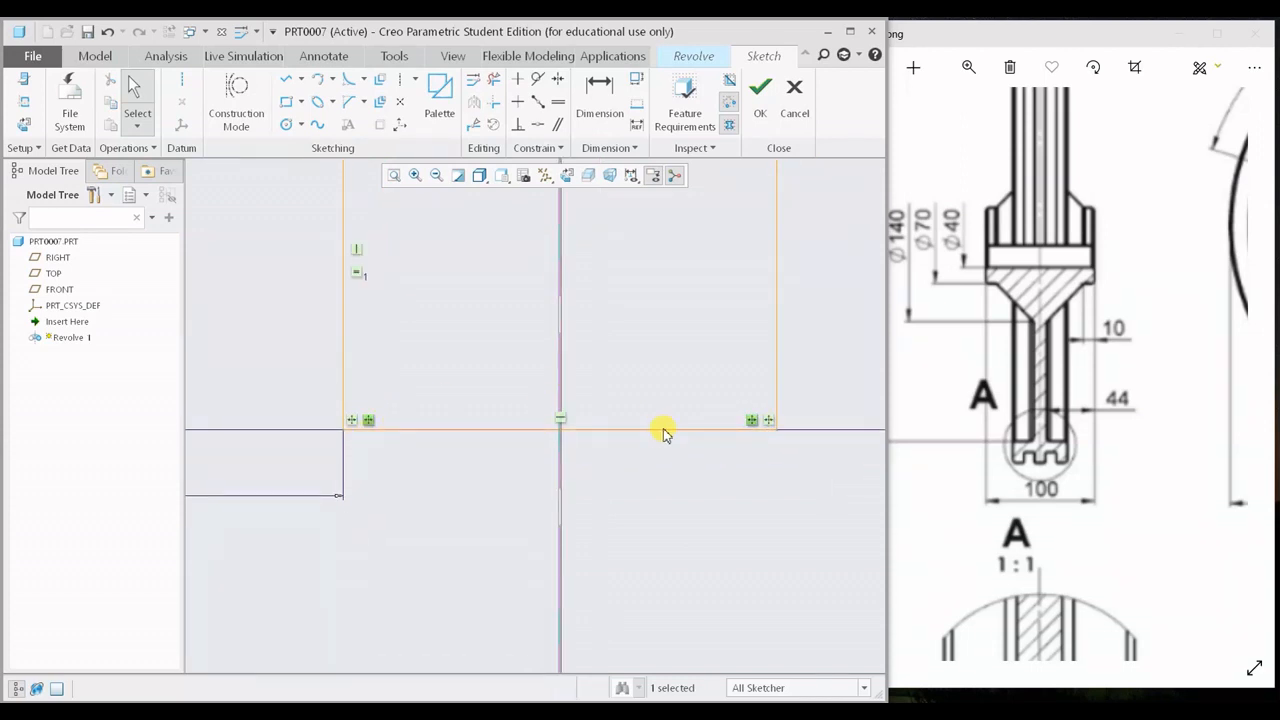
{"action": "scroll", "coordinate": [380, 430], "scroll_direction": "up", "scroll_amount": 2}
{"action": "left_click", "coordinate": [362, 425]}
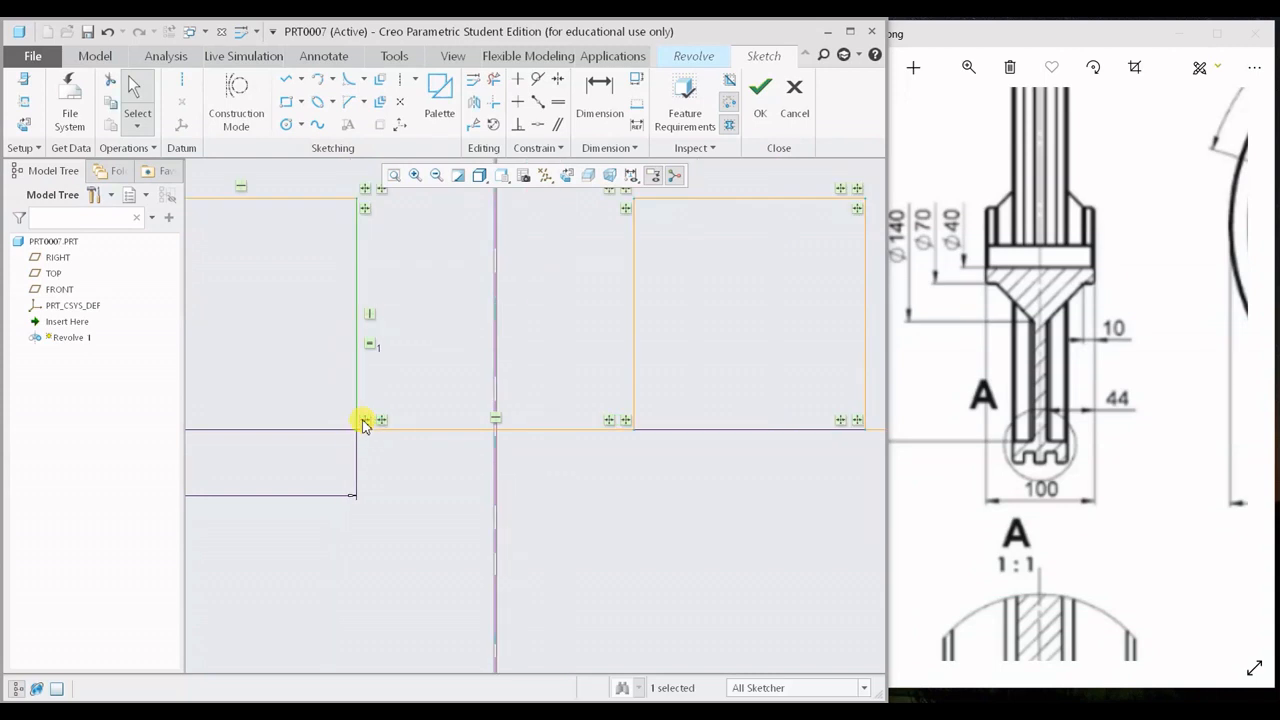
- Inspect the corner joints of both rim grooves, checking the constraints on their side and top lines
{"action": "left_click", "coordinate": [366, 427]}
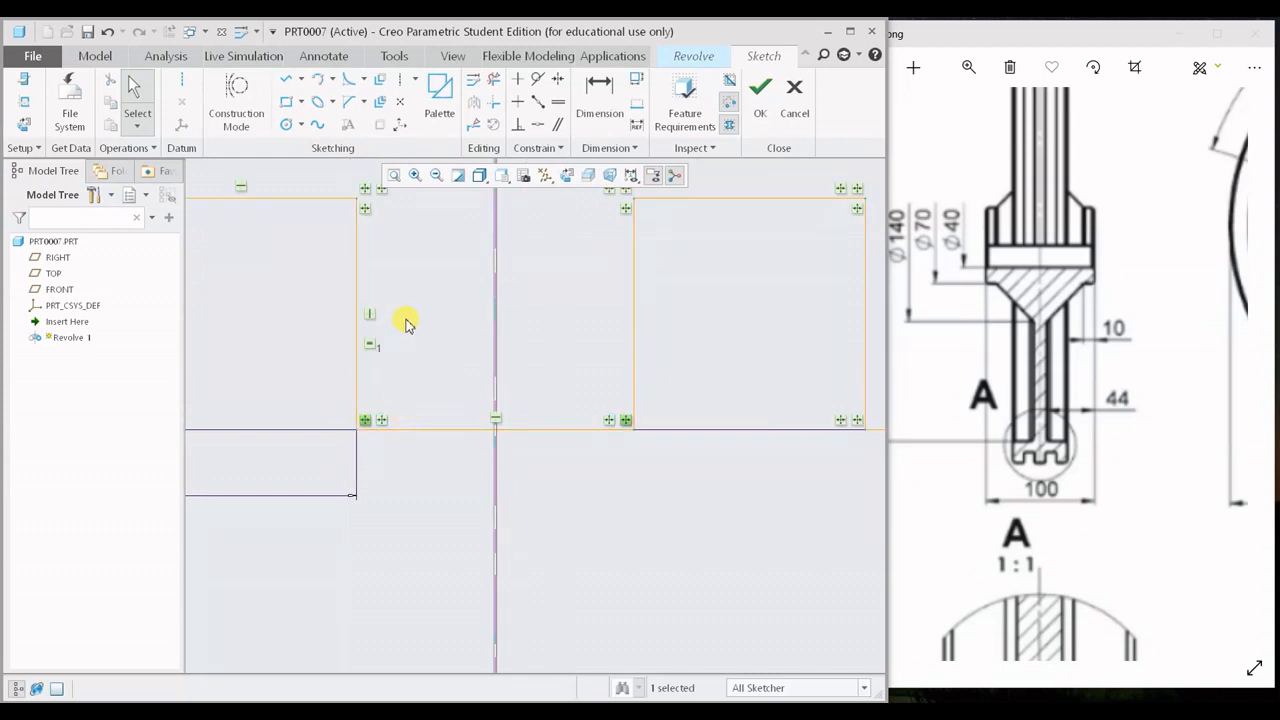
{"action": "middle_click_drag", "start_coordinate": [406, 323], "coordinate": [377, 451]}
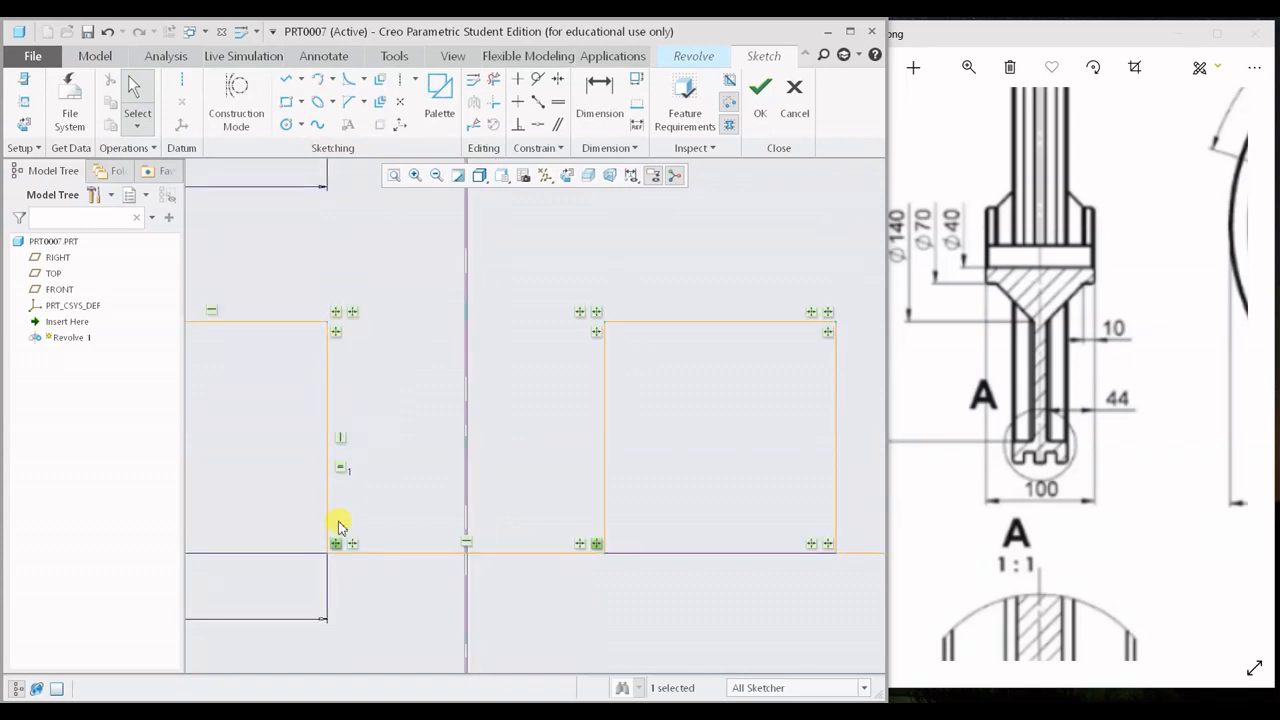
{"action": "left_click", "coordinate": [343, 334]}
{"action": "middle_click_drag", "start_coordinate": [370, 391], "coordinate": [461, 453]}
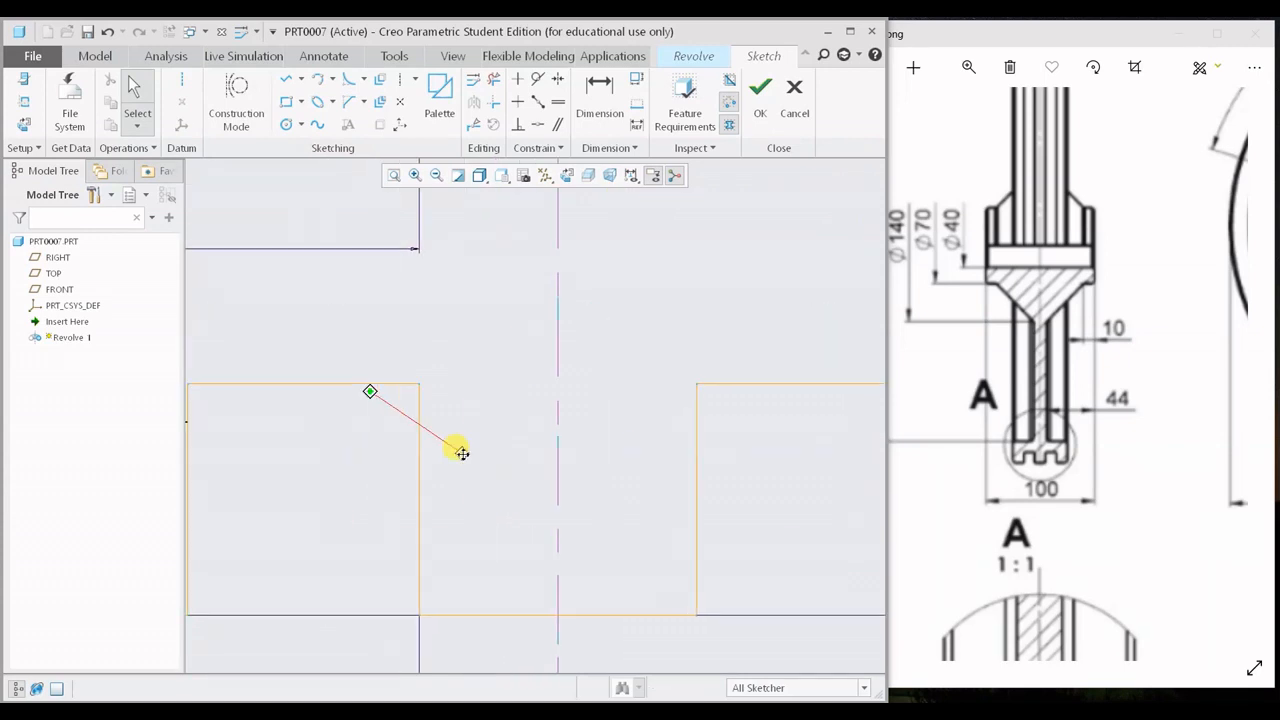
{"action": "left_click", "coordinate": [446, 377]}
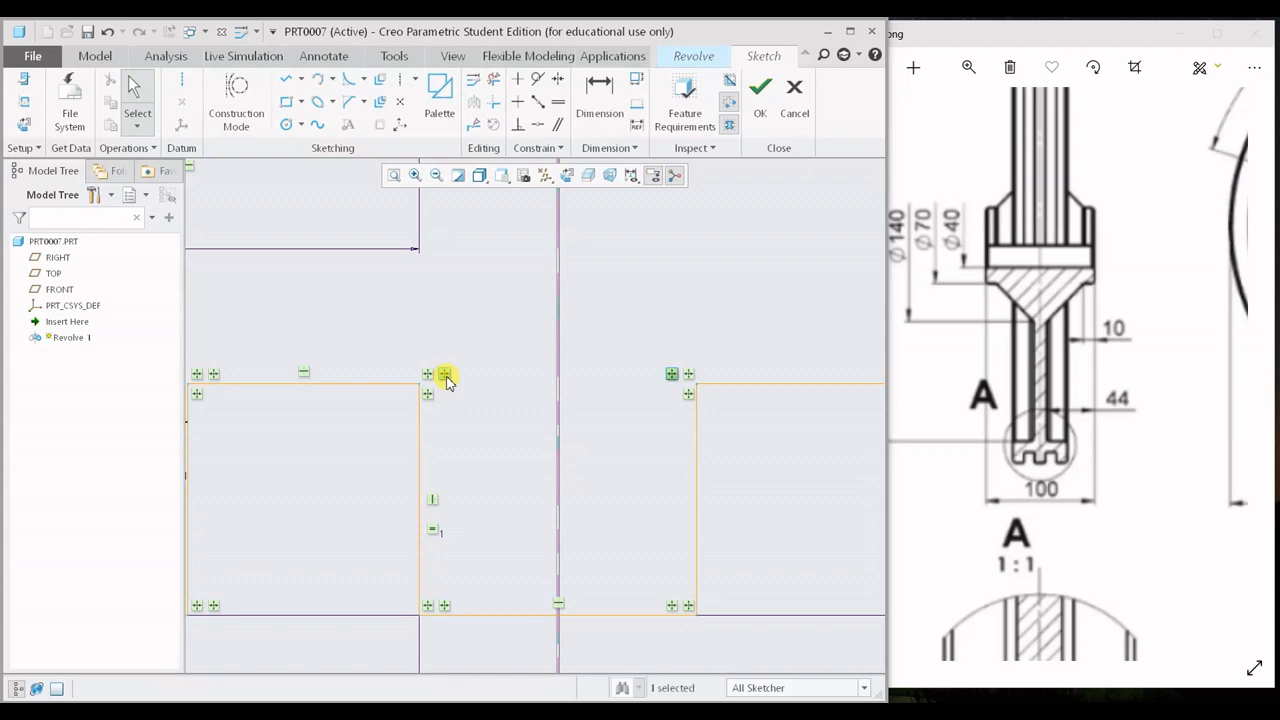
{"action": "left_click", "coordinate": [675, 437]}
{"action": "scroll", "coordinate": [692, 381], "scroll_direction": "down", "scroll_amount": 1}
{"action": "middle_click_drag", "start_coordinate": [522, 400], "coordinate": [471, 399], "text": "shift"}
{"action": "scroll", "coordinate": [585, 449], "scroll_direction": "up", "scroll_amount": 2}
{"action": "middle_click_drag", "start_coordinate": [591, 427], "coordinate": [516, 424], "text": "shift"}
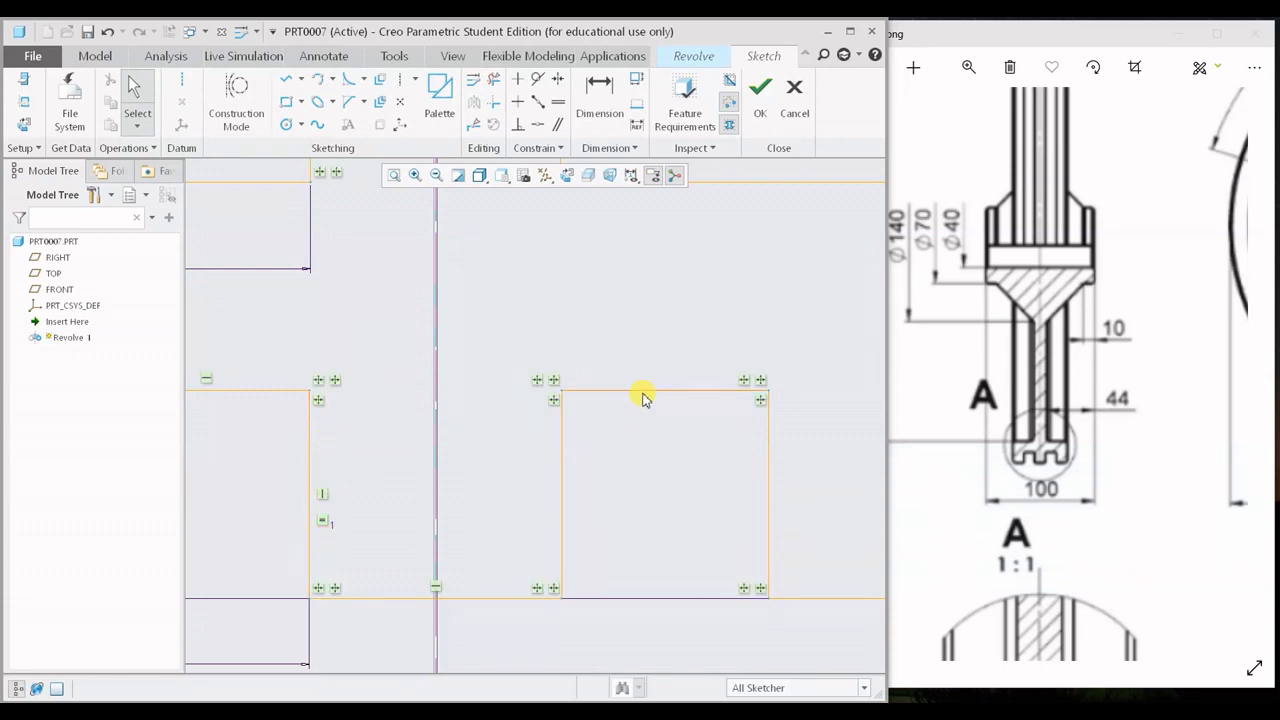
{"action": "middle_click_drag", "start_coordinate": [643, 394], "coordinate": [634, 426]}
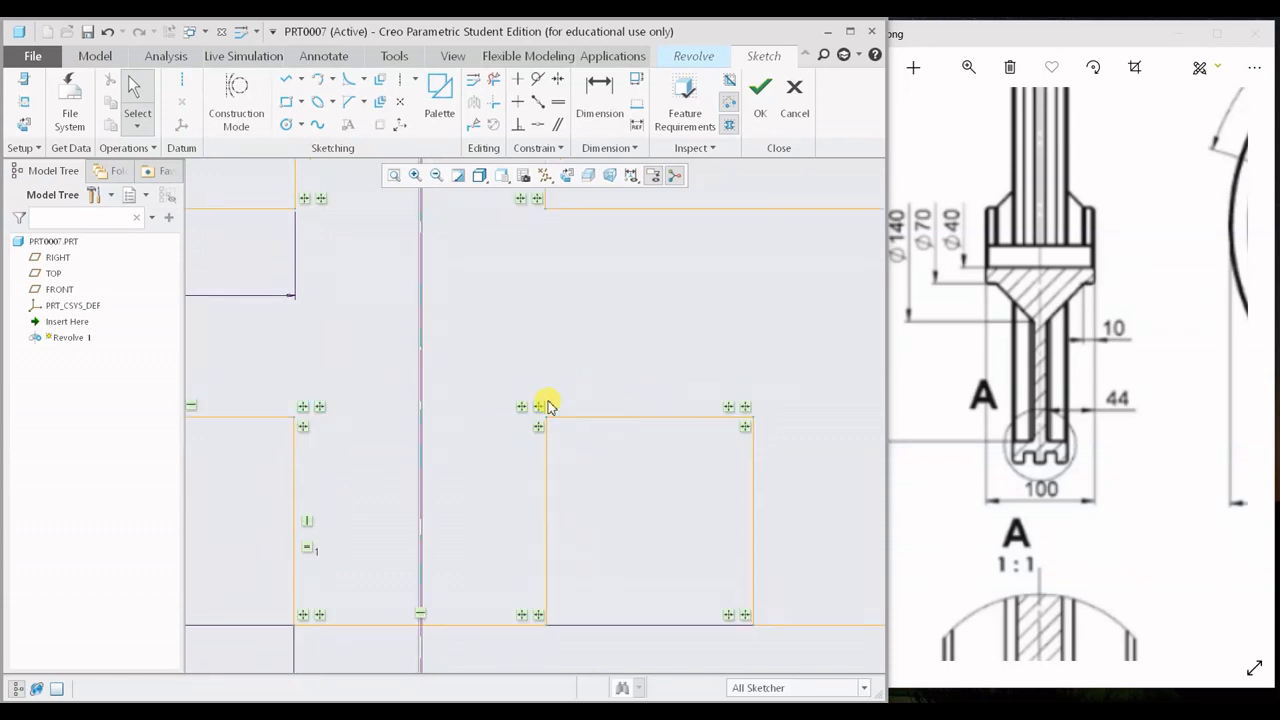
{"action": "middle_click_drag", "start_coordinate": [548, 406], "coordinate": [566, 420]}
{"action": "left_click", "coordinate": [646, 423]}
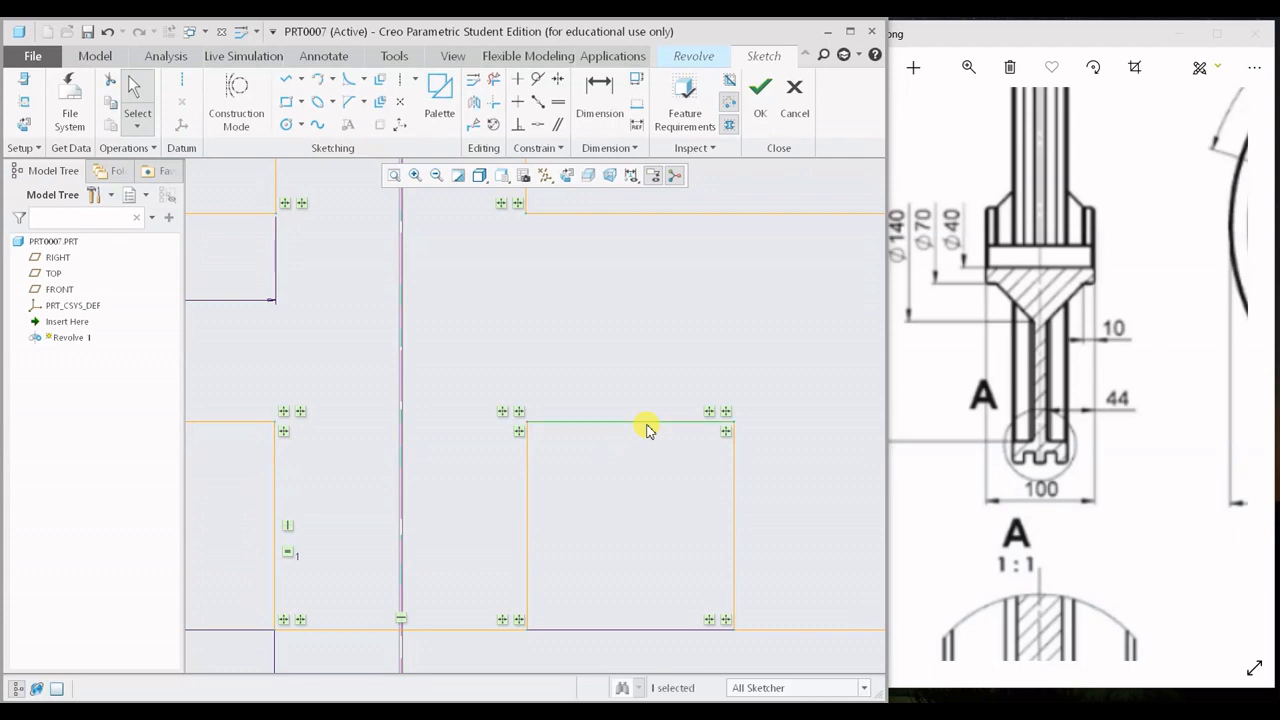
{"action": "left_click", "coordinate": [376, 438]}
- Restore the 2D sketch orientation and delete the top line of the rim groove left of the centerline
{"action": "middle_click_drag", "start_coordinate": [376, 438], "coordinate": [452, 444]}
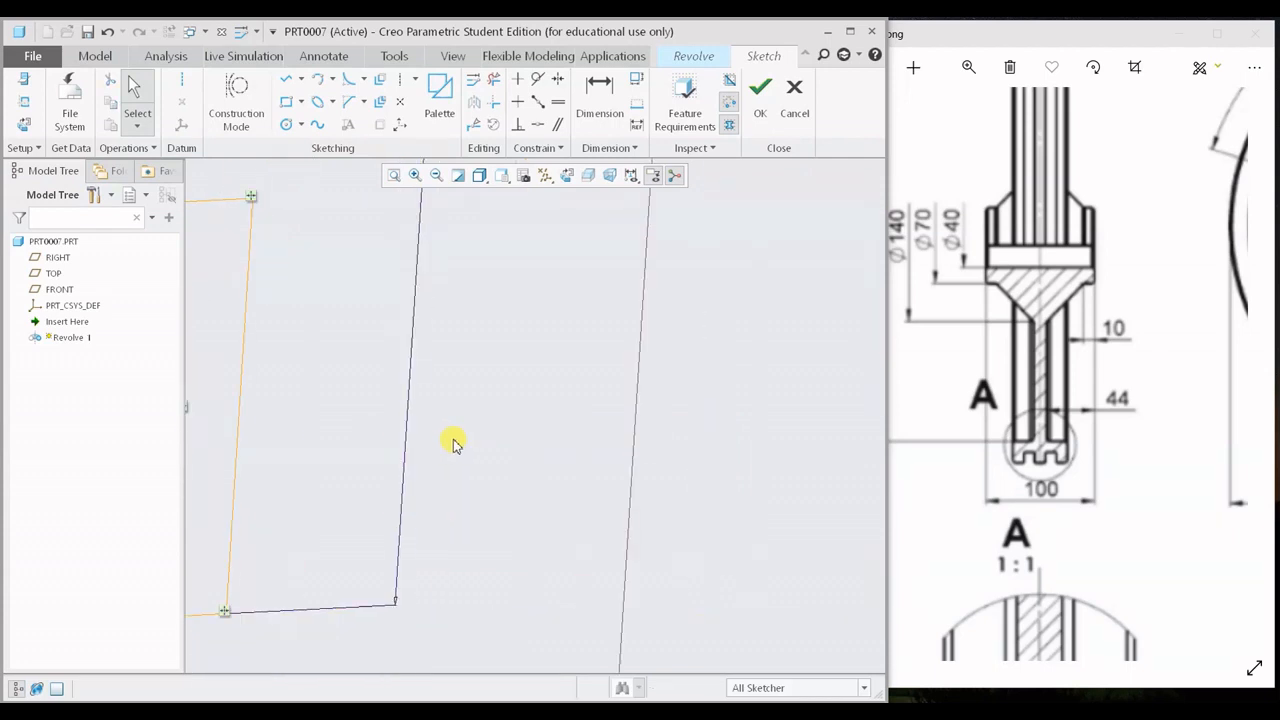
{"action": "left_click", "coordinate": [566, 175]}
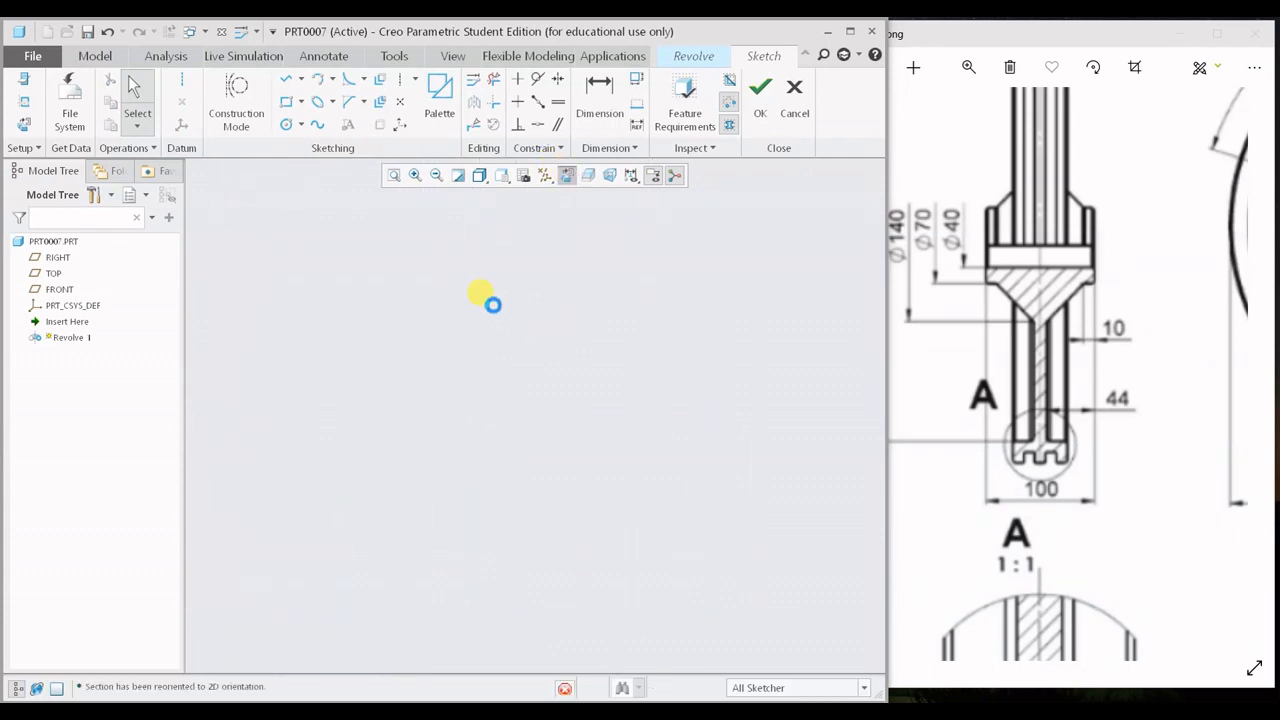
{"action": "left_click", "coordinate": [395, 175]}
{"action": "scroll", "coordinate": [490, 580], "scroll_direction": "down", "scroll_amount": 5}
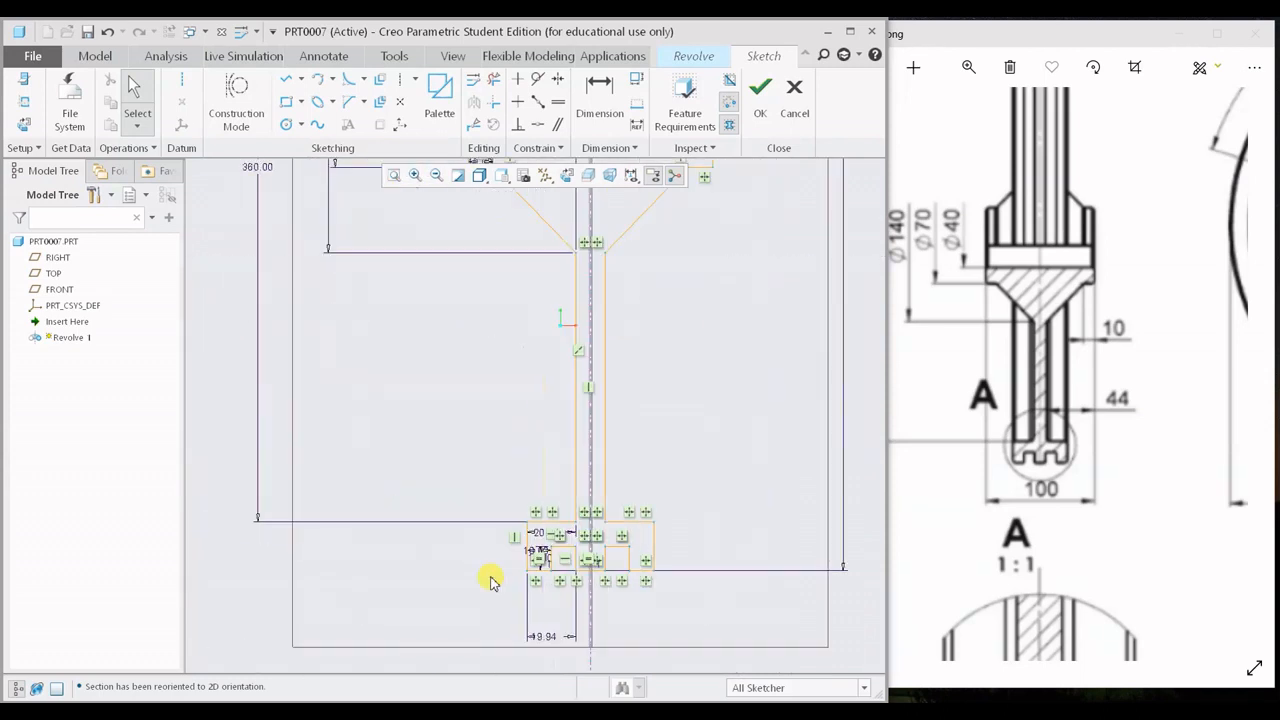
{"action": "scroll", "coordinate": [674, 537], "scroll_direction": "down", "scroll_amount": 4}
{"action": "middle_click_drag", "start_coordinate": [691, 509], "coordinate": [566, 471]}
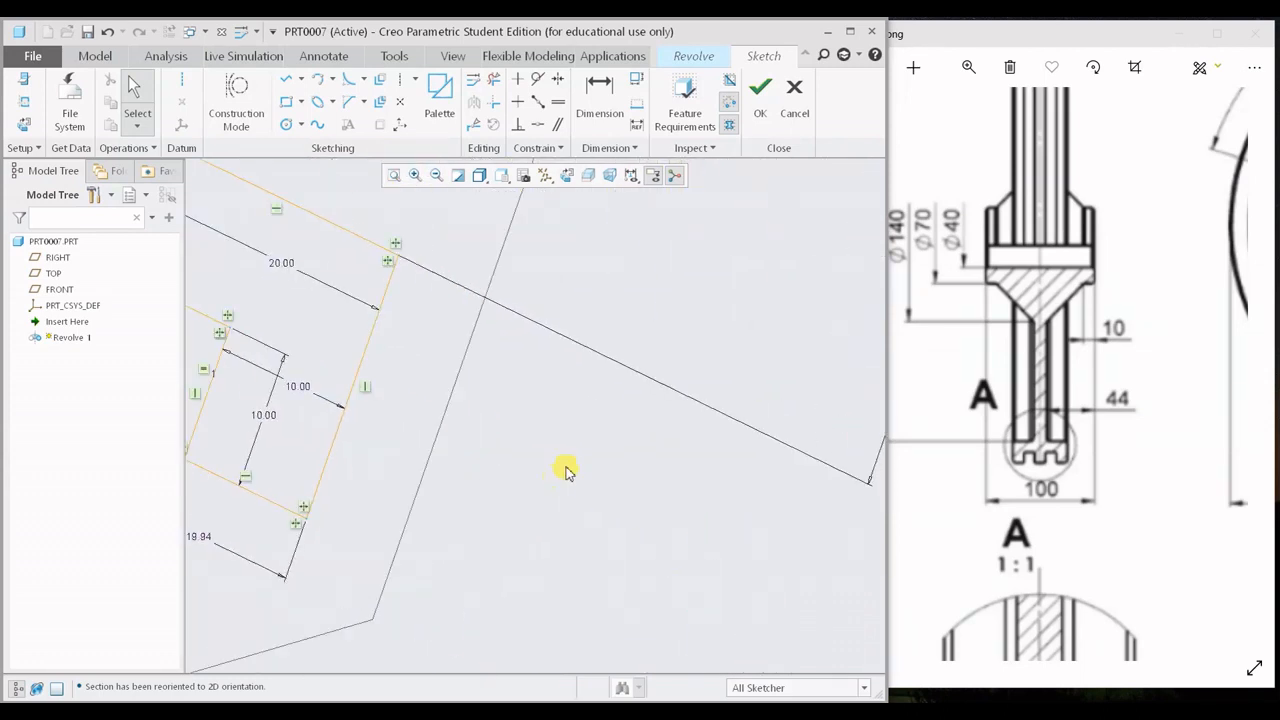
{"action": "left_click", "coordinate": [566, 175]}
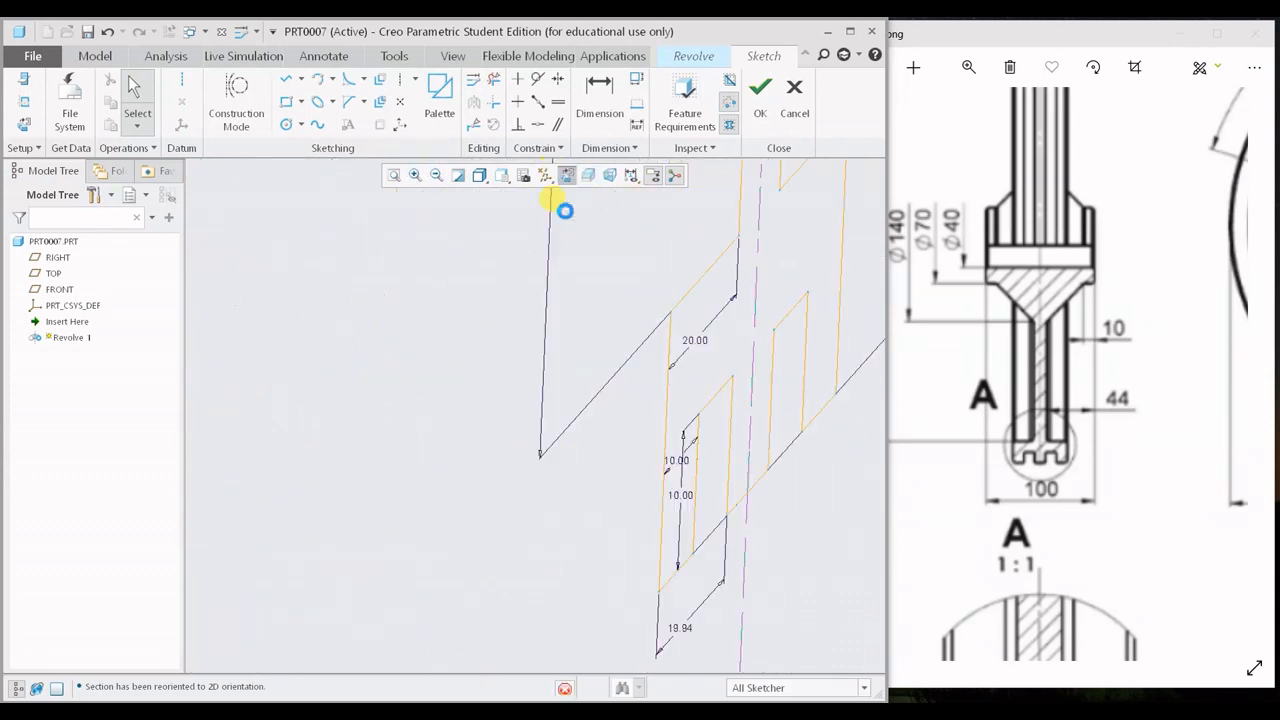
{"action": "mouse_move", "coordinate": [763, 480]}
{"action": "middle_mouse_down", "text": "shift"}
{"action": "mouse_move", "coordinate": [491, 380]}
{"action": "mouse_move", "coordinate": [388, 357]}
{"action": "middle_mouse_up", "text": "shift"}
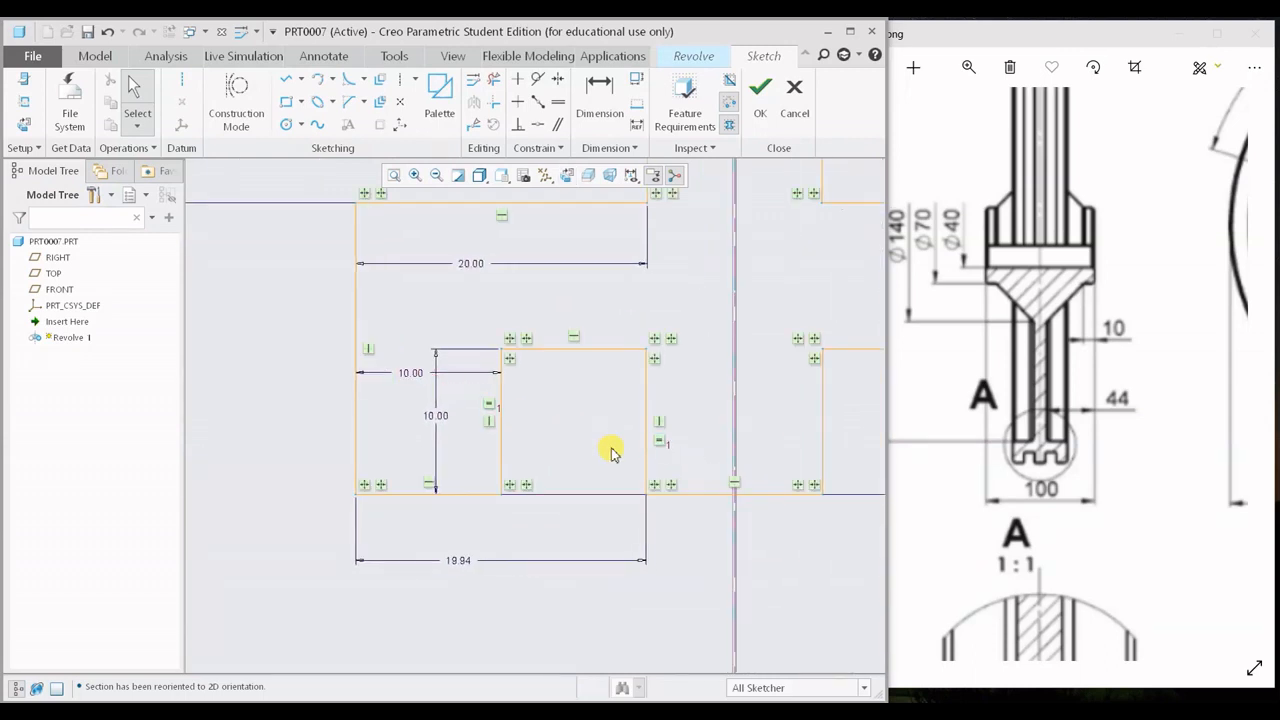
{"action": "middle_click_drag", "start_coordinate": [638, 441], "coordinate": [569, 437], "text": "shift"}
{"action": "scroll", "coordinate": [569, 441], "scroll_direction": "down", "scroll_amount": 3}
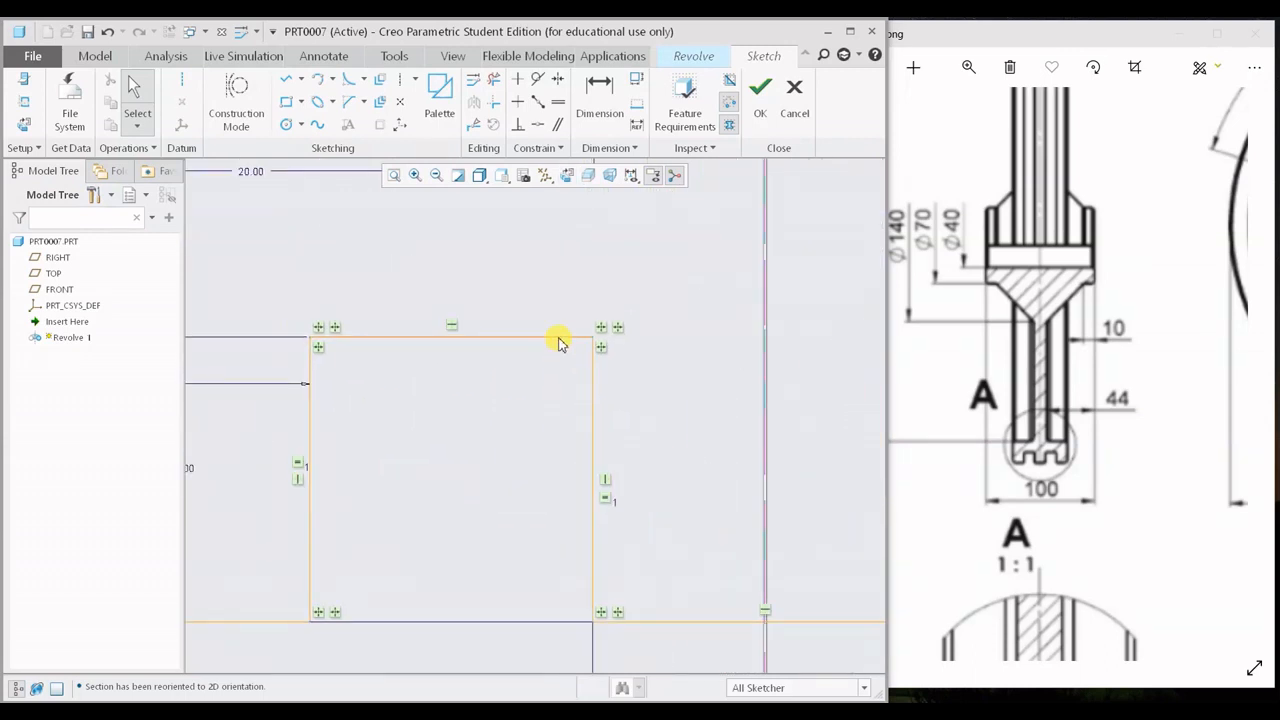
{"action": "left_click", "coordinate": [558, 340]}
{"action": "key", "text": "Delete"}
{"action": "scroll", "coordinate": [584, 384], "scroll_direction": "up", "scroll_amount": 3}
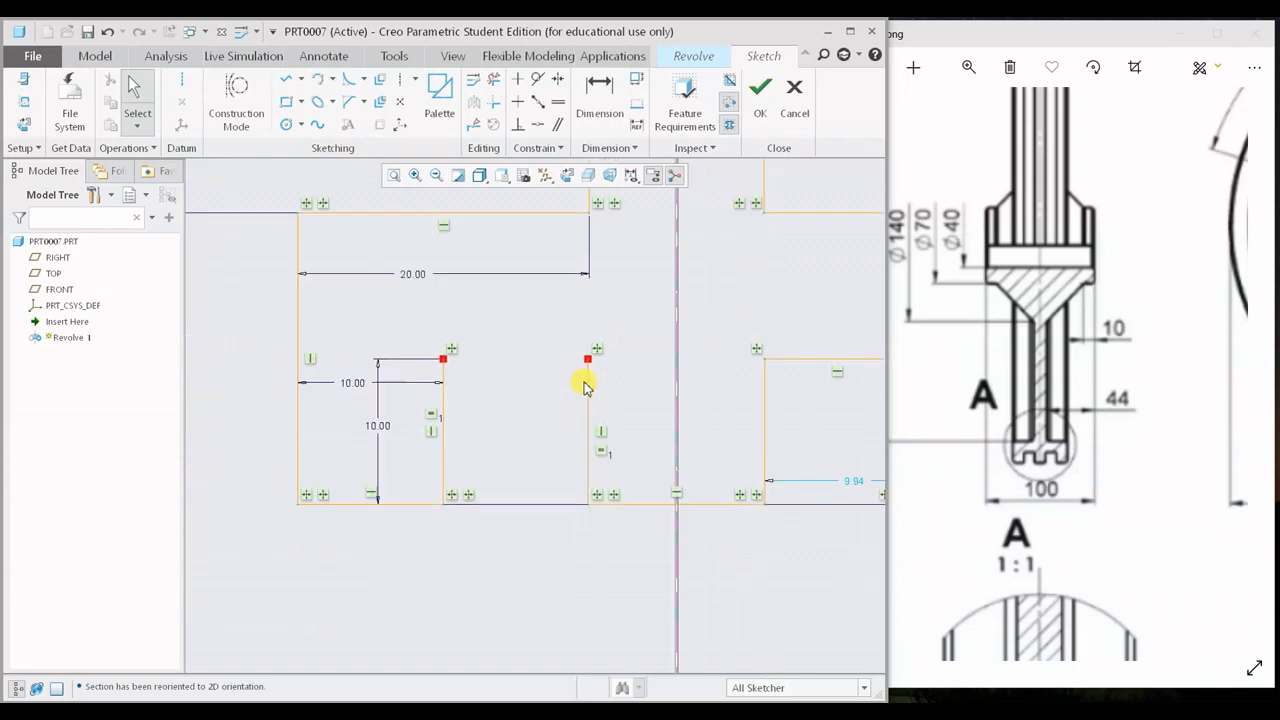
- Delete the top line of the rim groove right of the centerline
{"action": "mouse_move", "coordinate": [627, 417]}
{"action": "middle_mouse_down", "text": "shift"}
{"action": "mouse_move", "coordinate": [518, 397]}
{"action": "mouse_move", "coordinate": [425, 403]}
{"action": "middle_mouse_up", "text": "shift"}
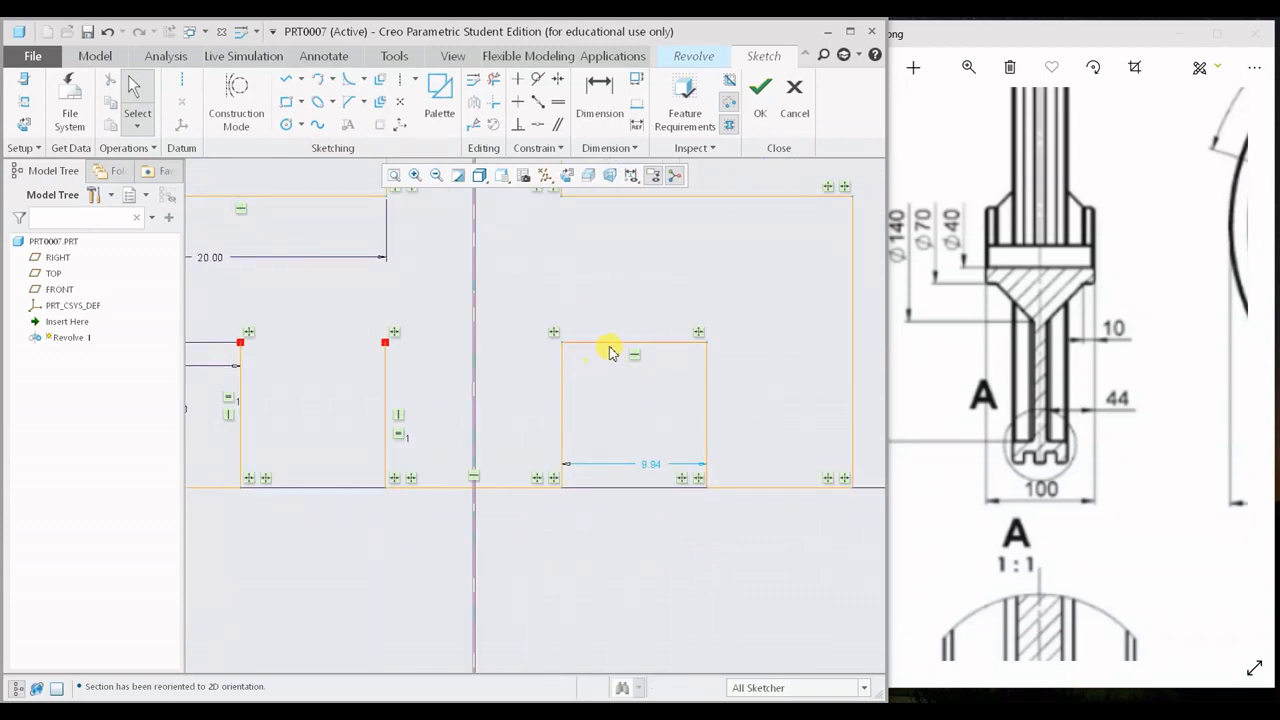
{"action": "left_click", "coordinate": [609, 345]}
{"action": "key", "text": "Delete"}
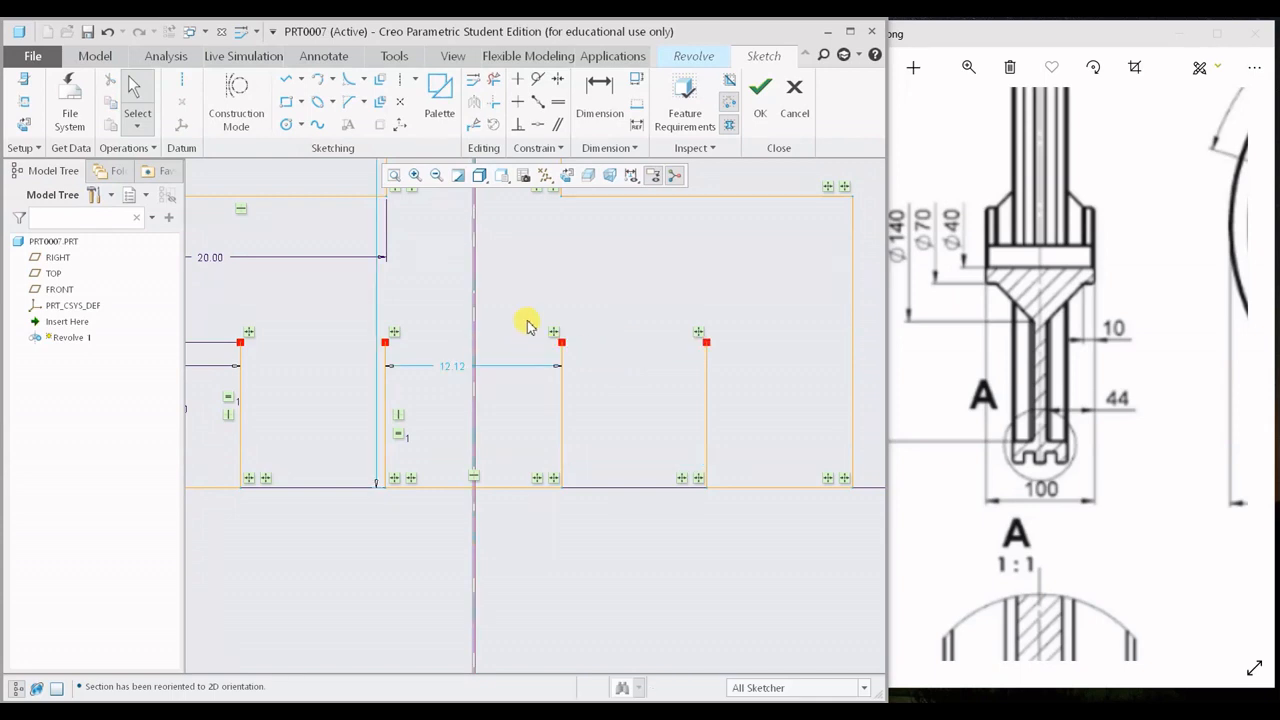
- Draw a new horizontal line joining the upper ends of the left groove's two vertical sides
{"action": "scroll", "coordinate": [315, 418], "scroll_direction": "down", "scroll_amount": 4}
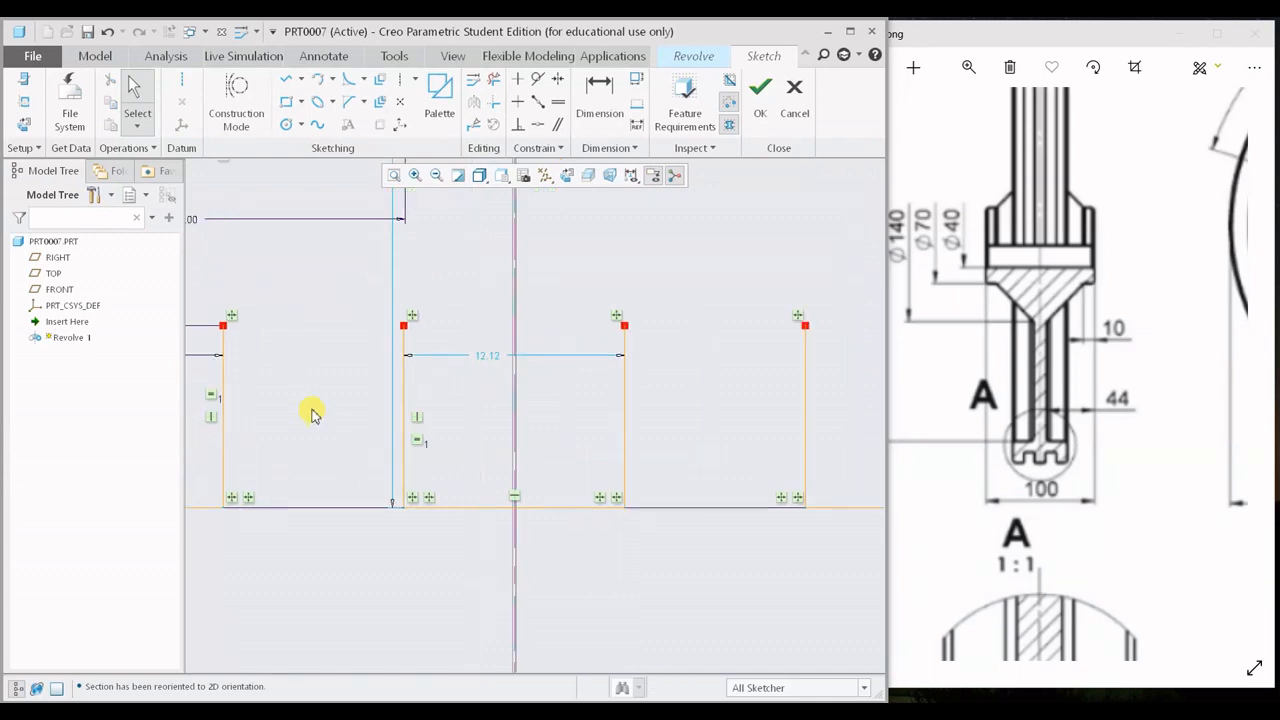
{"action": "scroll", "coordinate": [309, 414], "scroll_direction": "up", "scroll_amount": 3}
{"action": "left_click", "coordinate": [289, 81]}
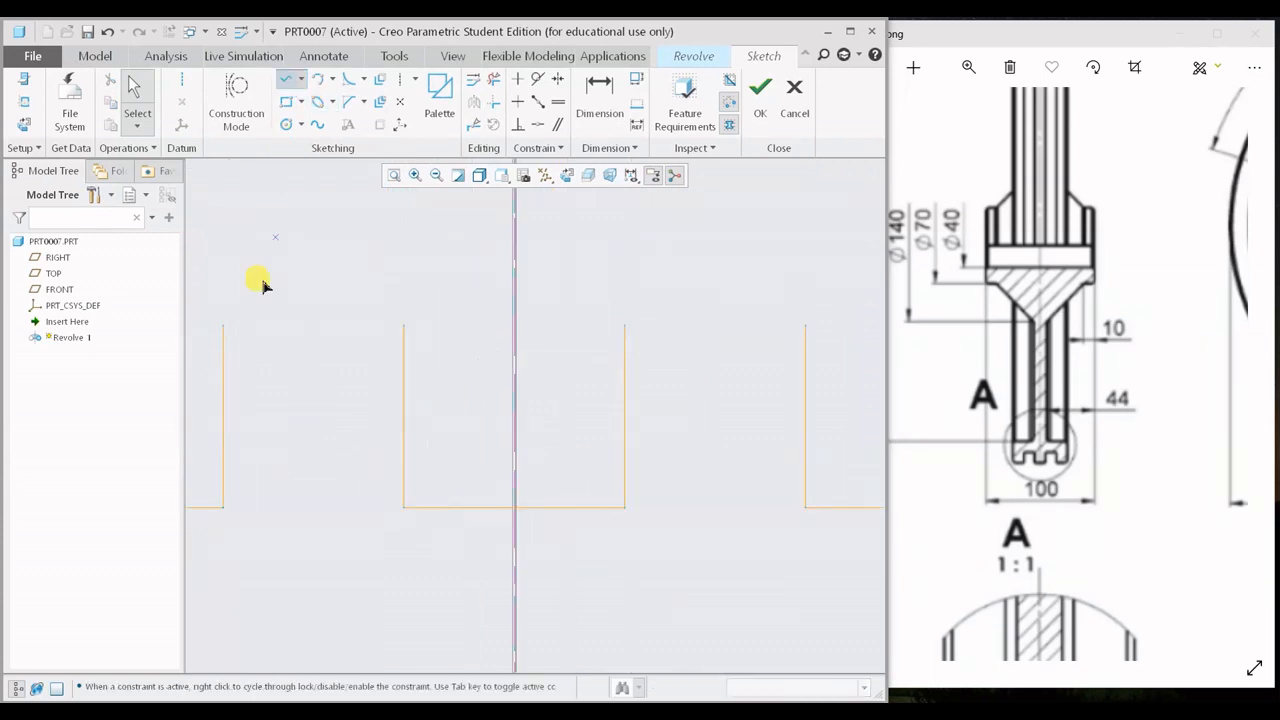
{"action": "left_click", "coordinate": [223, 325]}
{"action": "left_click", "coordinate": [404, 327]}
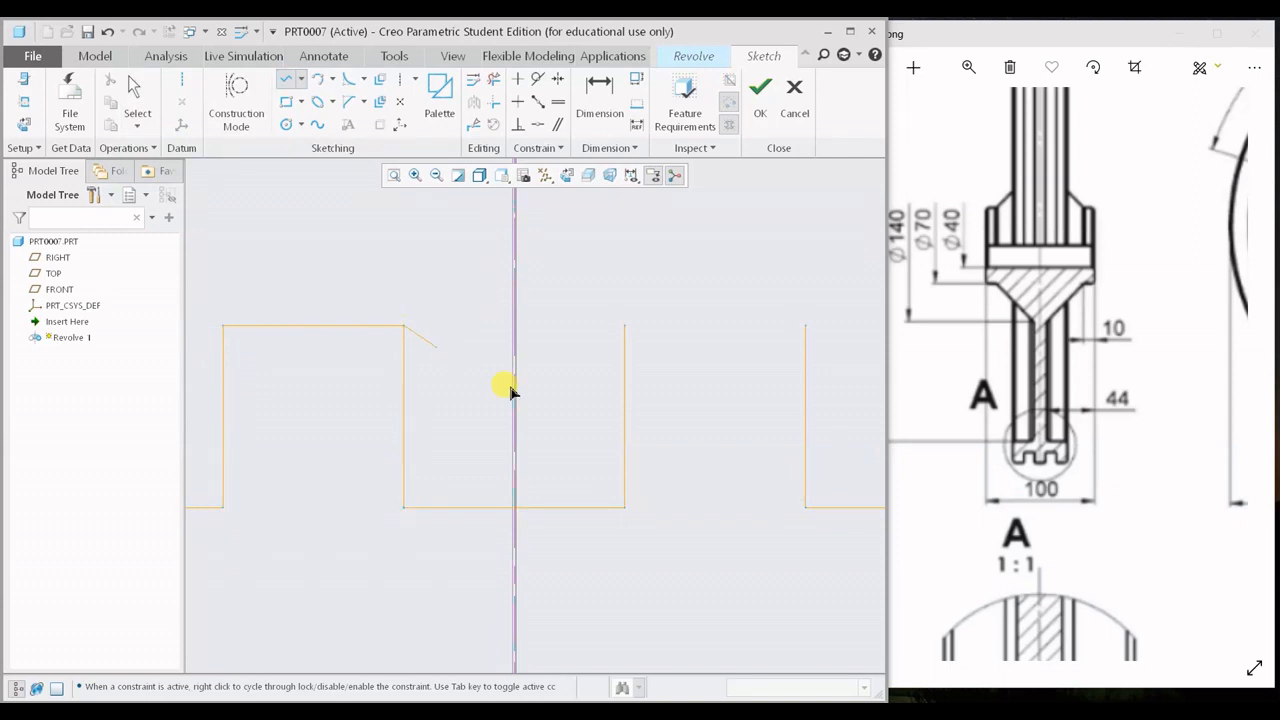
{"action": "middle_click", "coordinate": [522, 390]}
{"action": "middle_click", "coordinate": [536, 396]}
{"action": "middle_click_drag", "start_coordinate": [594, 395], "coordinate": [495, 445], "text": "shift"}
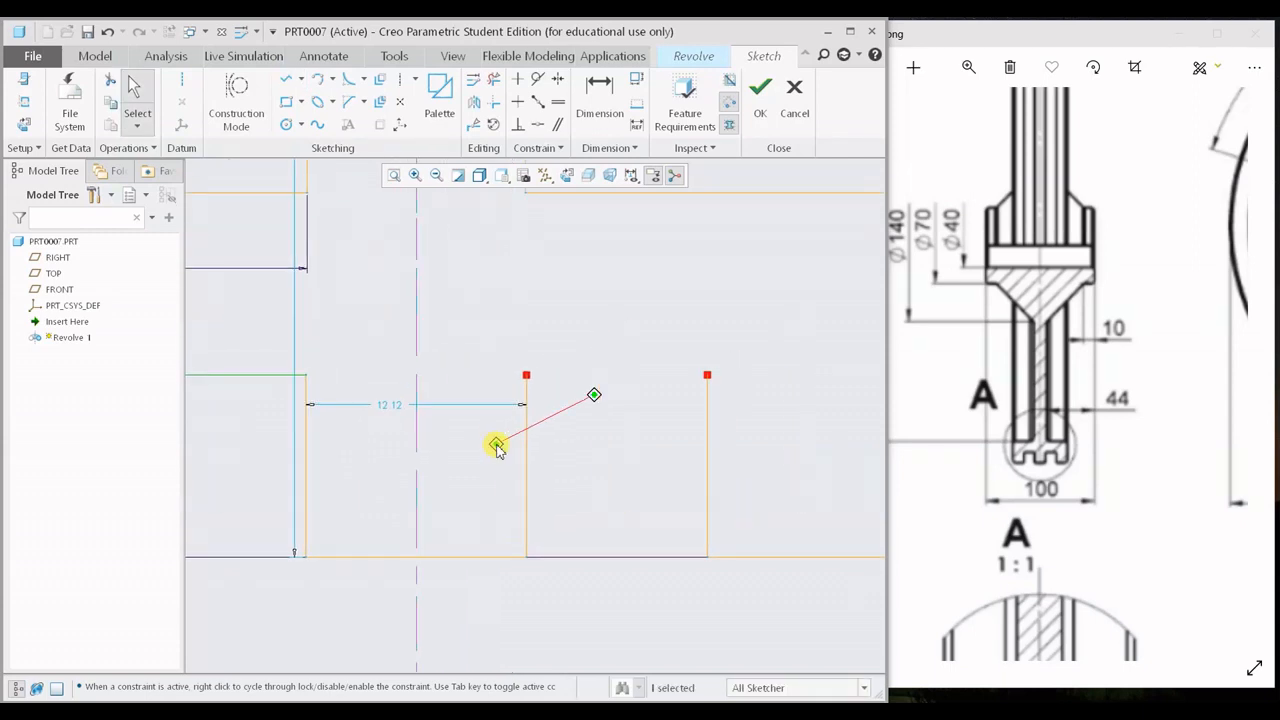
- Close the right groove with a new horizontal line between the upper ends of its vertical sides
{"action": "left_click", "coordinate": [286, 78]}
{"action": "left_click", "coordinate": [699, 383]}
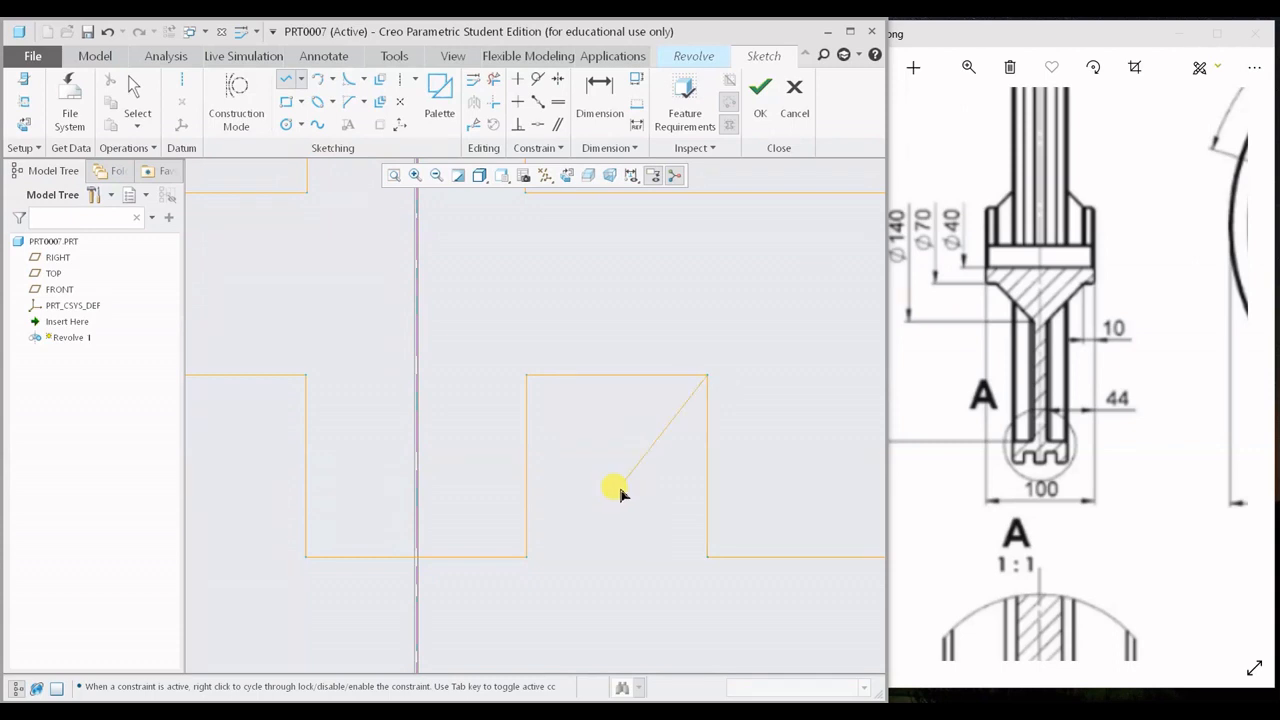
{"action": "middle_click", "coordinate": [619, 488]}
{"action": "middle_click", "coordinate": [619, 488]}
- Examine the shaded section from hub to grooved rim to check that the whole profile is closed
{"action": "scroll", "coordinate": [619, 488], "scroll_direction": "up", "scroll_amount": 4}
{"action": "scroll", "coordinate": [688, 390], "scroll_direction": "up", "scroll_amount": 3}
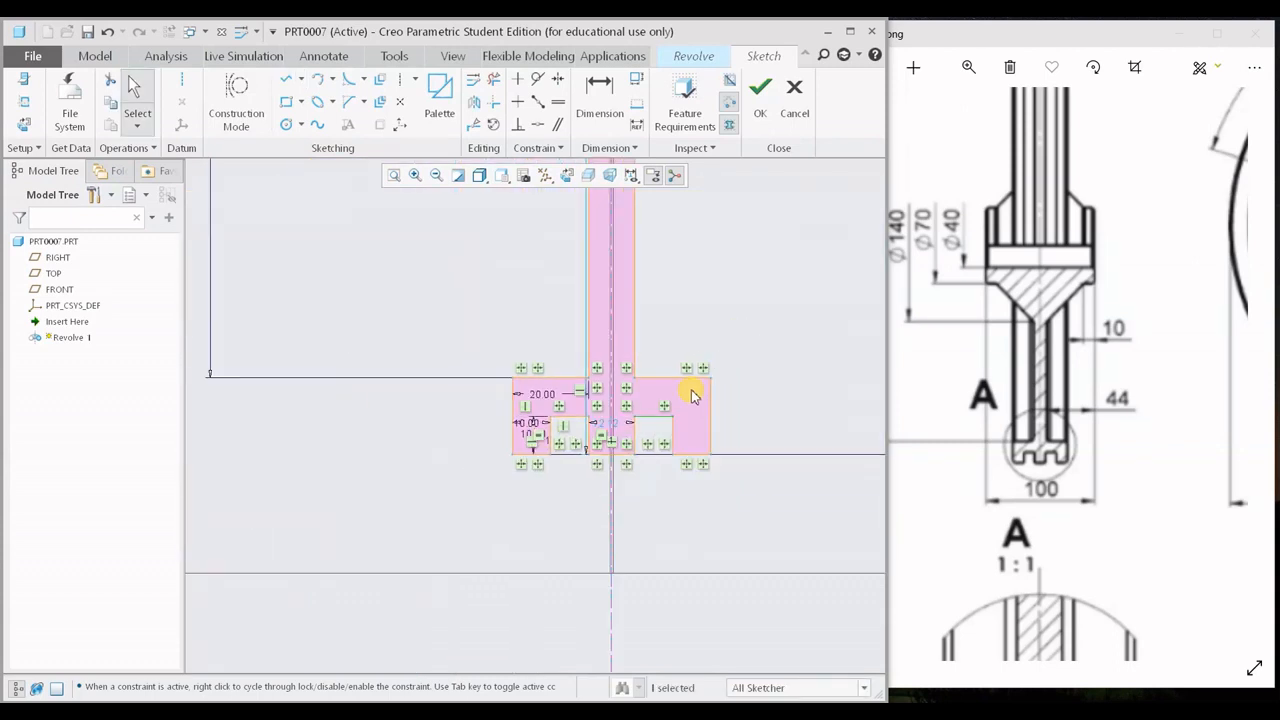
{"action": "scroll", "coordinate": [660, 495], "scroll_direction": "up", "scroll_amount": 3}
{"action": "scroll", "coordinate": [644, 520], "scroll_direction": "down", "scroll_amount": 3}
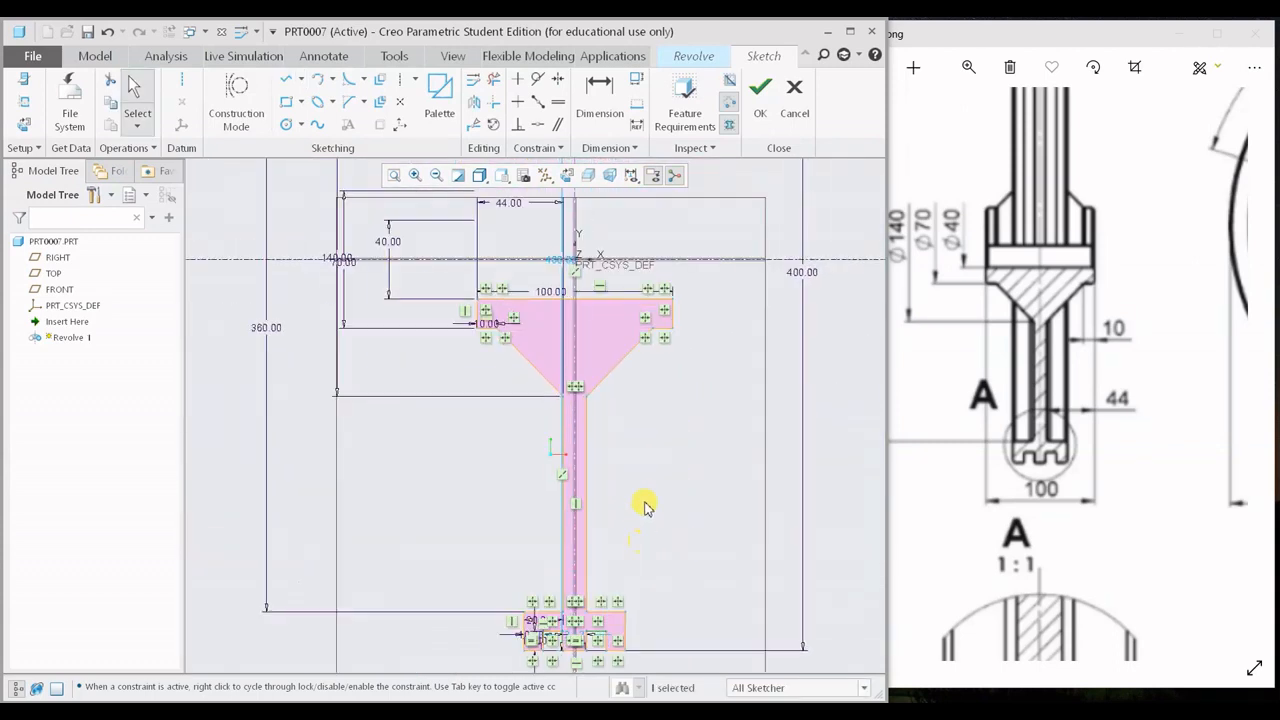
{"action": "scroll", "coordinate": [644, 507], "scroll_direction": "down", "scroll_amount": 2}
{"action": "scroll", "coordinate": [620, 476], "scroll_direction": "down", "scroll_amount": 2}
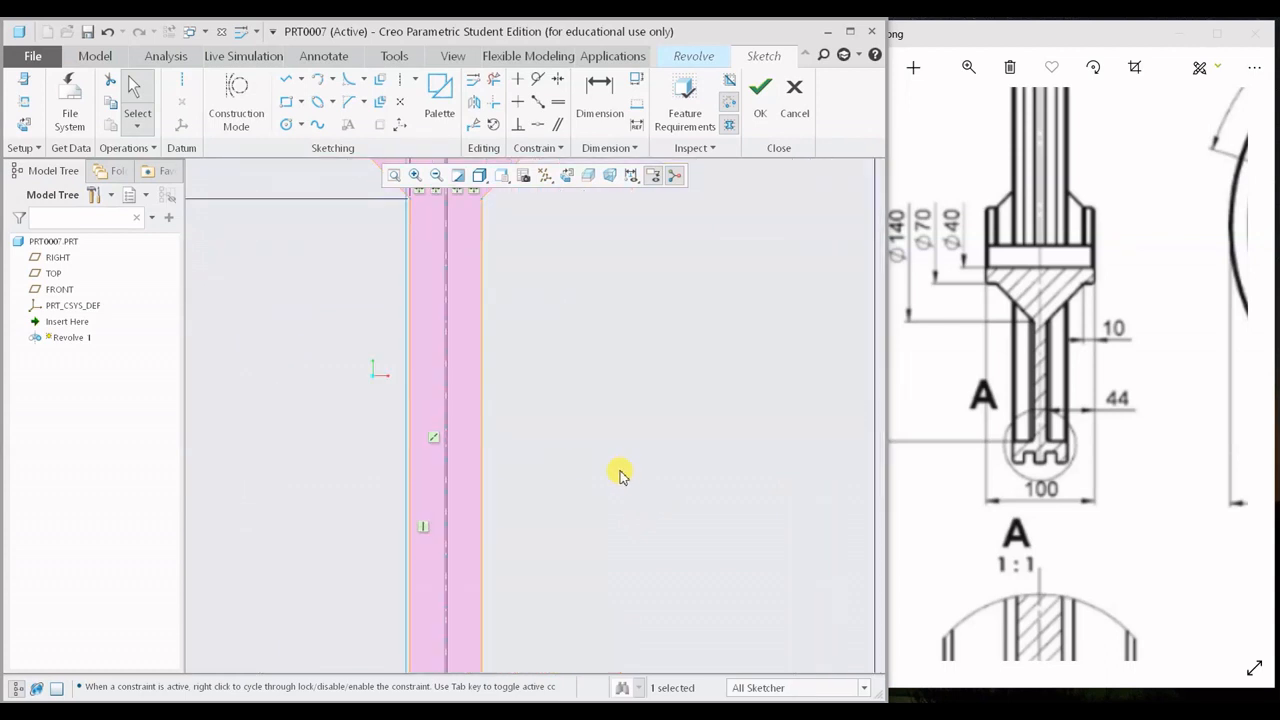
{"action": "scroll", "coordinate": [620, 476], "scroll_direction": "up", "scroll_amount": 3}
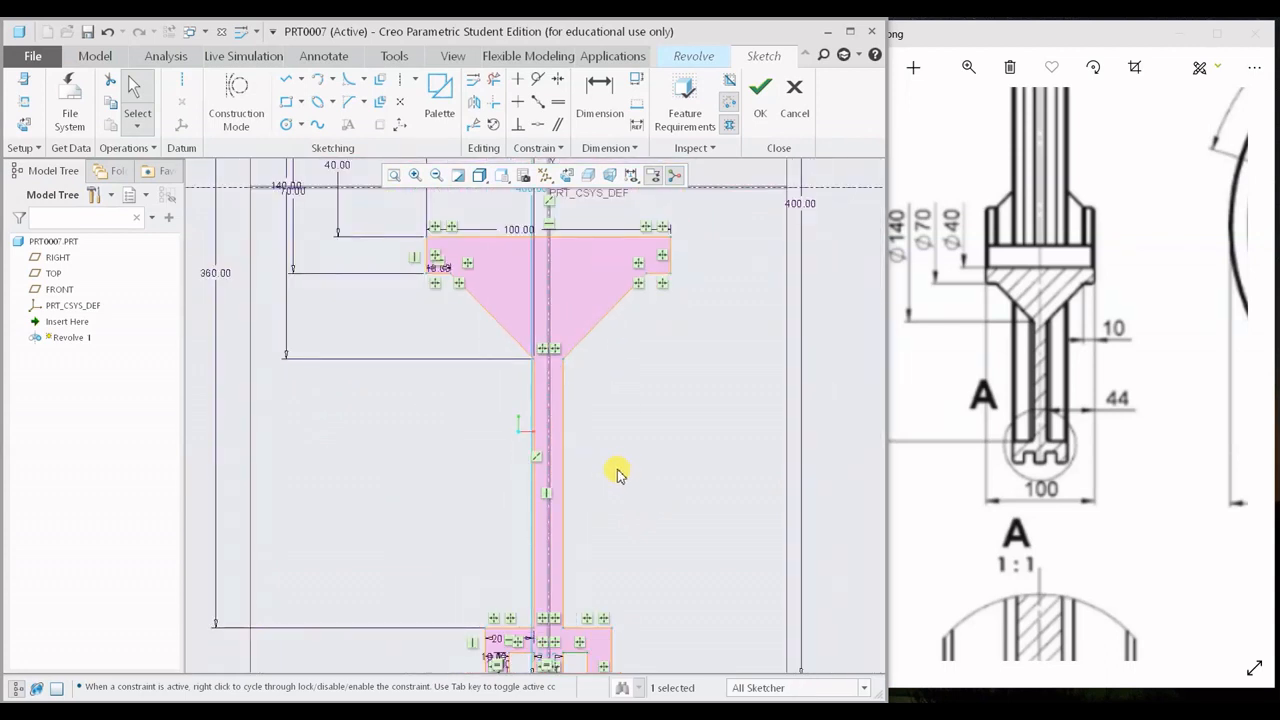
{"action": "scroll", "coordinate": [638, 530], "scroll_direction": "down", "scroll_amount": 2}
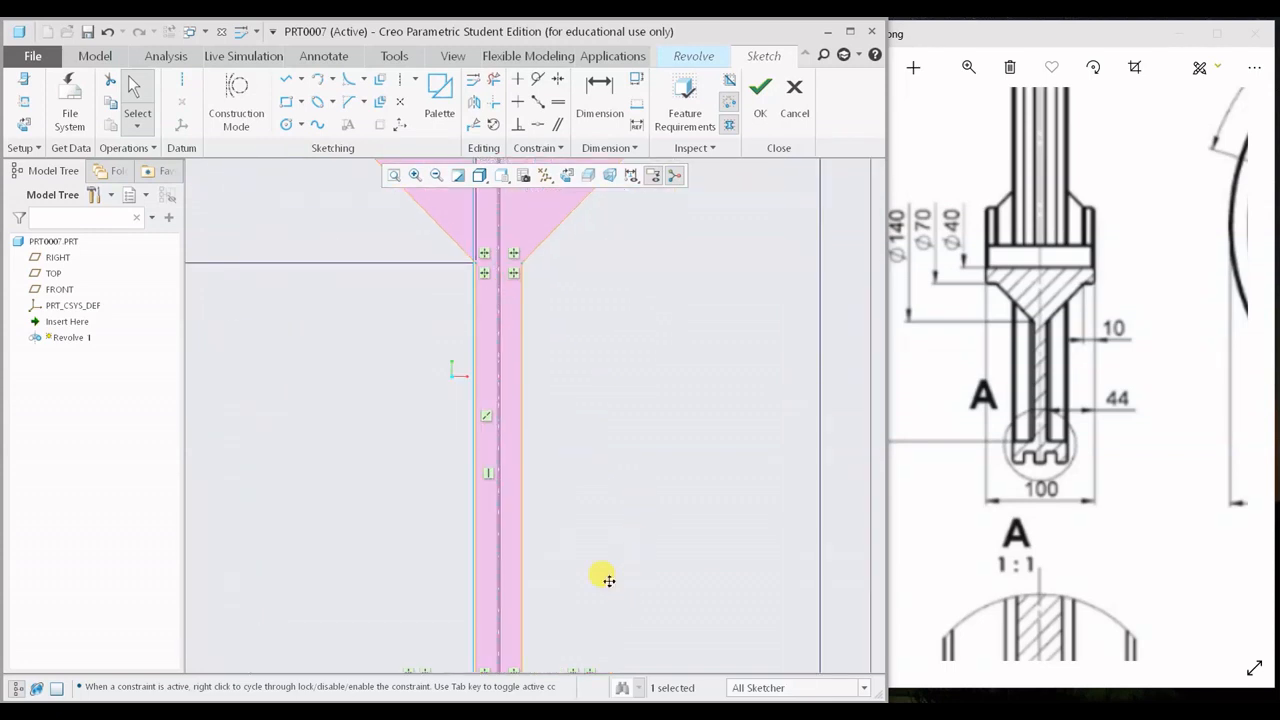
{"action": "middle_click_drag", "start_coordinate": [608, 580], "coordinate": [628, 418]}
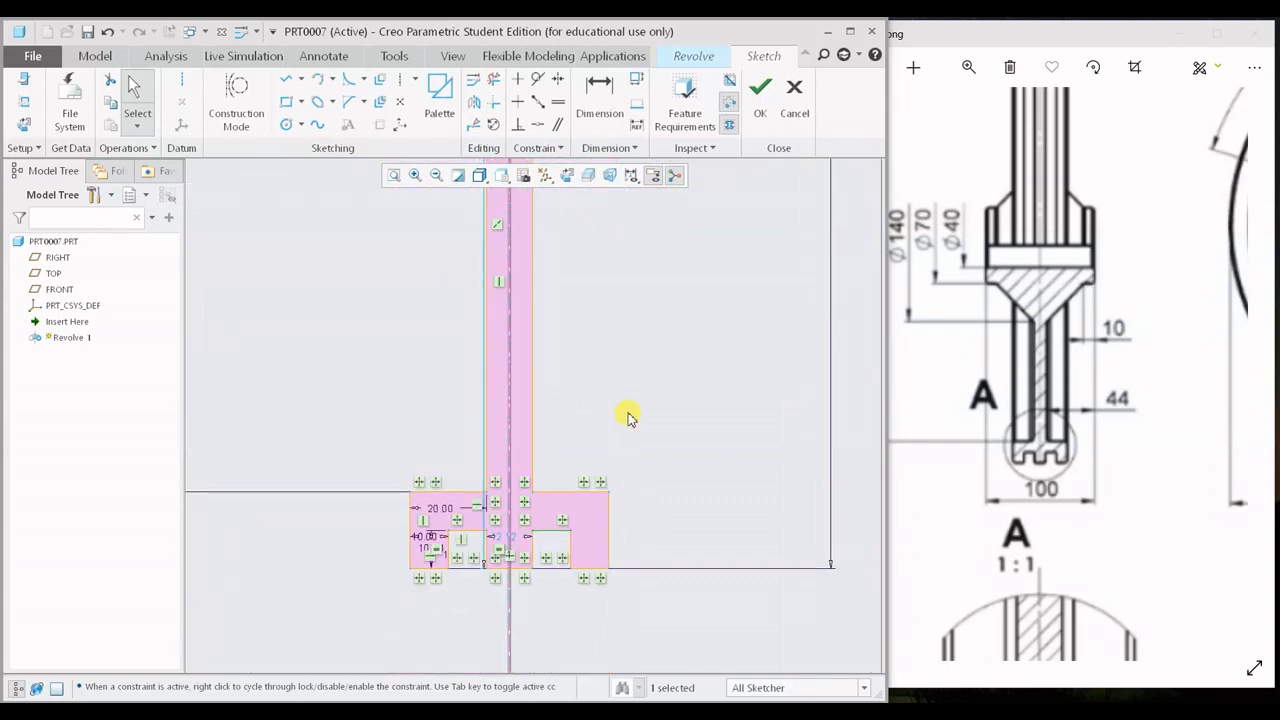
{"action": "scroll", "coordinate": [674, 503], "scroll_direction": "up", "scroll_amount": 3}
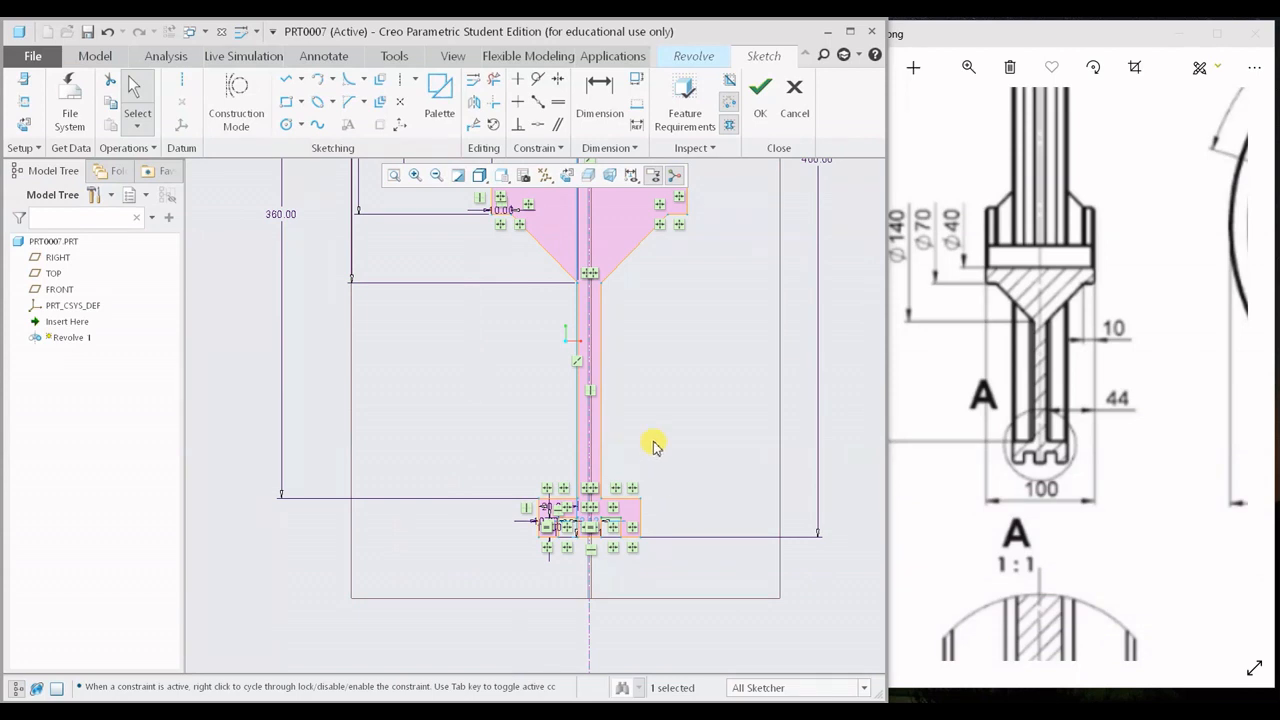
{"action": "middle_click_drag", "start_coordinate": [664, 465], "coordinate": [663, 609], "text": "shift"}
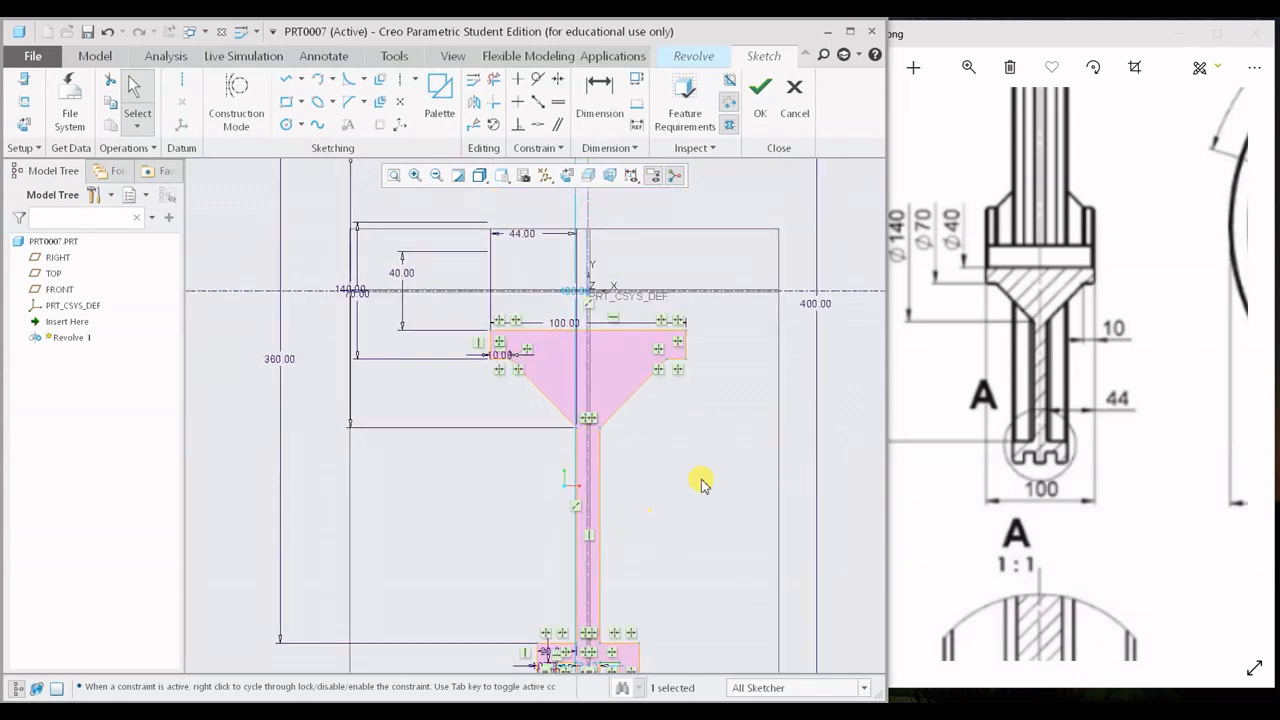
{"action": "middle_click_drag", "start_coordinate": [597, 377], "coordinate": [514, 357], "text": "shift"}
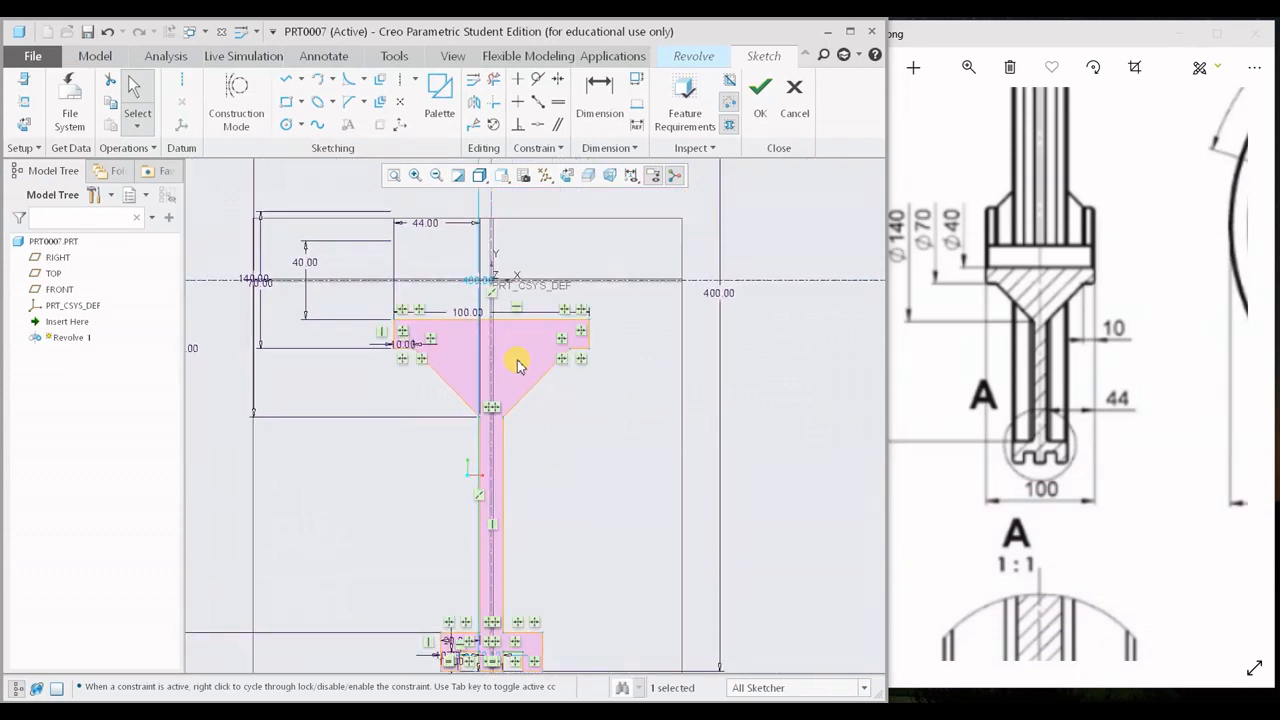
- Finish the section sketch and view the 360-degree revolve preview in 3D from the default orientation
{"action": "left_click", "coordinate": [758, 116]}
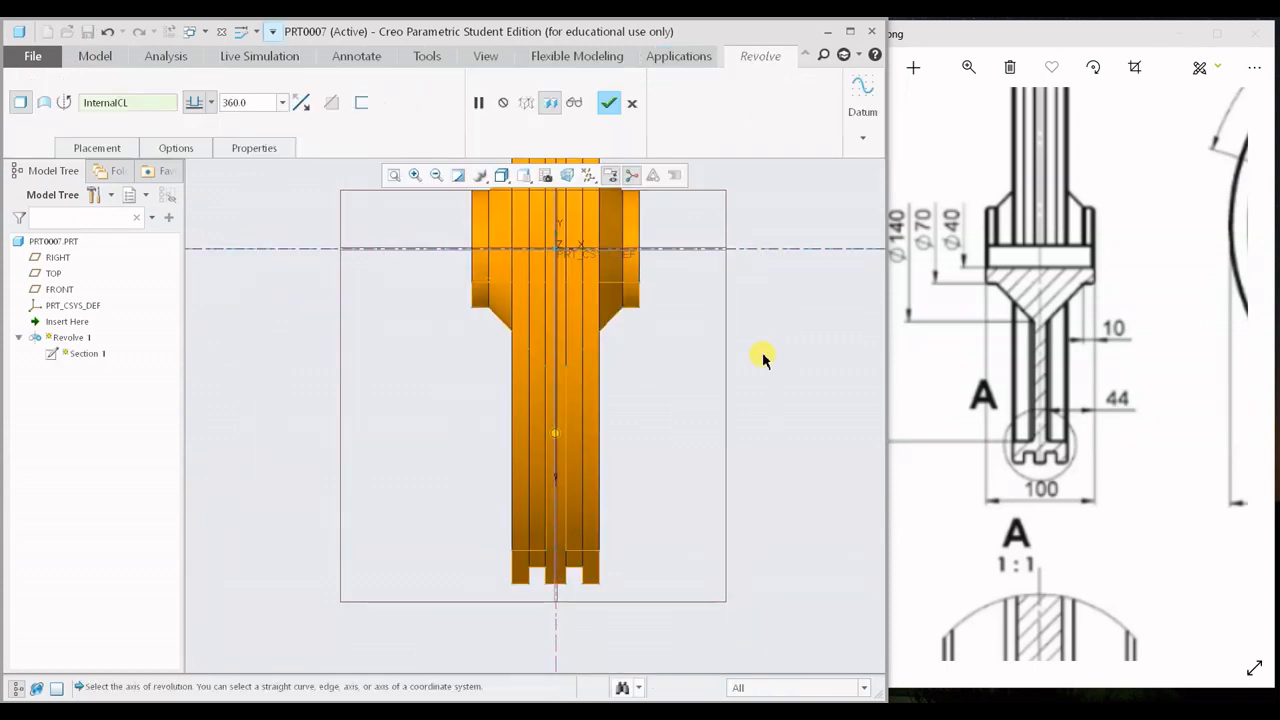
{"action": "key", "text": "ctrl+d"}
{"action": "mouse_move", "coordinate": [685, 453]}
{"action": "middle_mouse_down"}
{"action": "mouse_move", "coordinate": [606, 404]}
{"action": "mouse_move", "coordinate": [686, 469]}
{"action": "mouse_move", "coordinate": [734, 457]}
{"action": "mouse_move", "coordinate": [601, 449]}
{"action": "mouse_move", "coordinate": [714, 477]}
{"action": "mouse_move", "coordinate": [611, 466]}
{"action": "middle_mouse_up"}
{"action": "scroll", "coordinate": [555, 397], "scroll_direction": "down", "scroll_amount": 3}
{"action": "mouse_move", "coordinate": [525, 421]}
{"action": "middle_mouse_down"}
{"action": "mouse_move", "coordinate": [537, 529]}
{"action": "mouse_move", "coordinate": [466, 486]}
{"action": "mouse_move", "coordinate": [486, 551]}
{"action": "mouse_move", "coordinate": [421, 657]}
{"action": "mouse_move", "coordinate": [846, 526]}
{"action": "middle_mouse_up"}
- Switch to the Photos window and show the whole friction wheel drawing with all its views and details
{"action": "left_click", "coordinate": [1009, 457]}
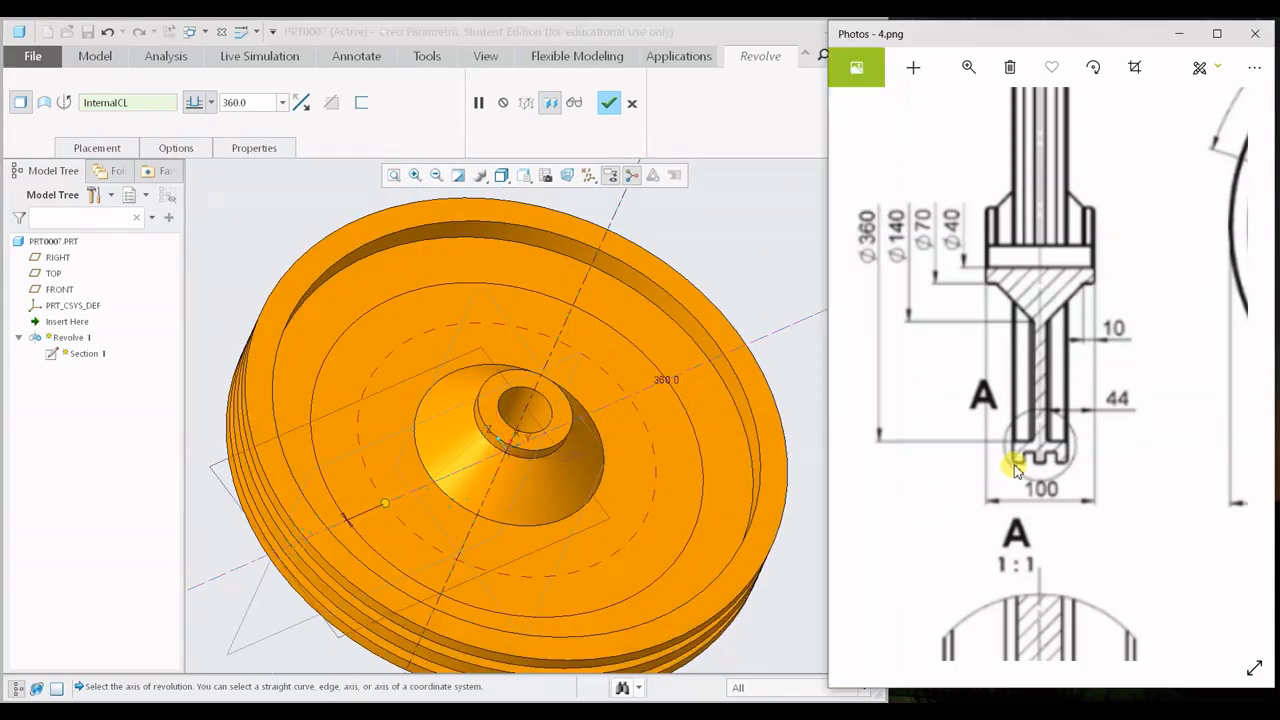
{"action": "left_click_drag", "start_coordinate": [1009, 457], "coordinate": [1023, 357]}
{"action": "scroll", "coordinate": [1032, 360], "scroll_direction": "down", "scroll_amount": 5}
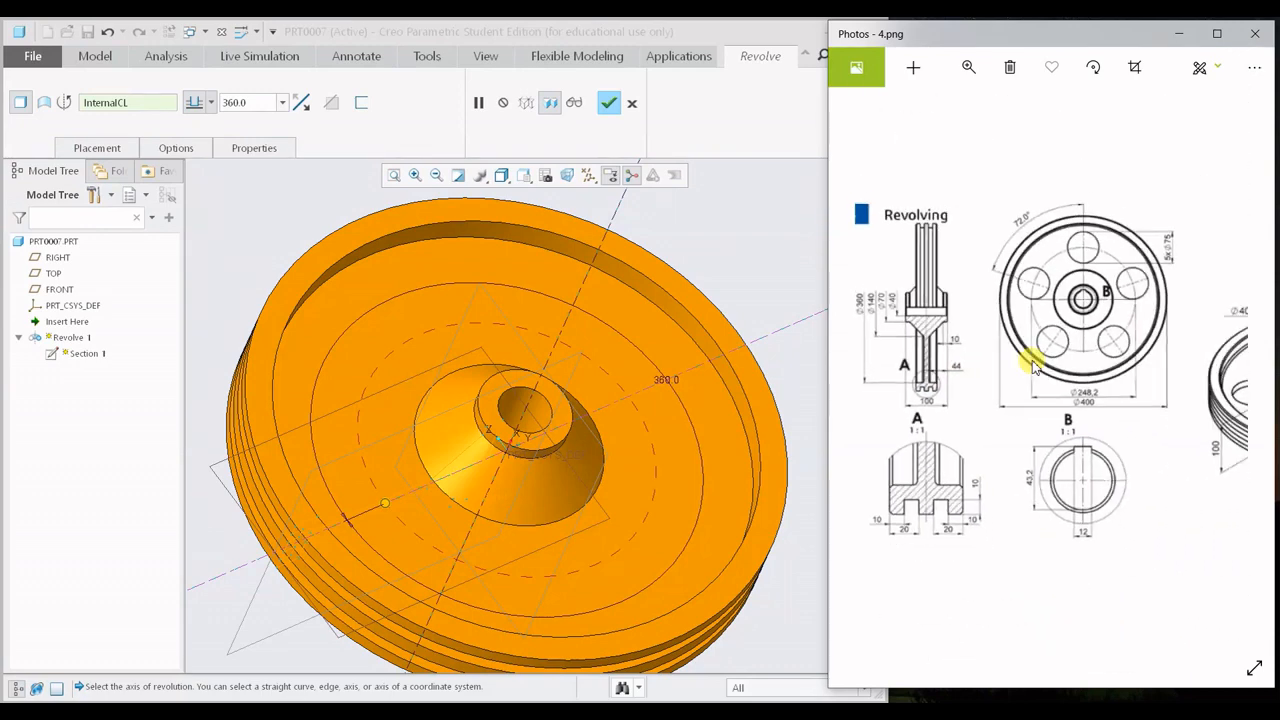
{"action": "scroll", "coordinate": [1013, 423], "scroll_direction": "down", "scroll_amount": 2}
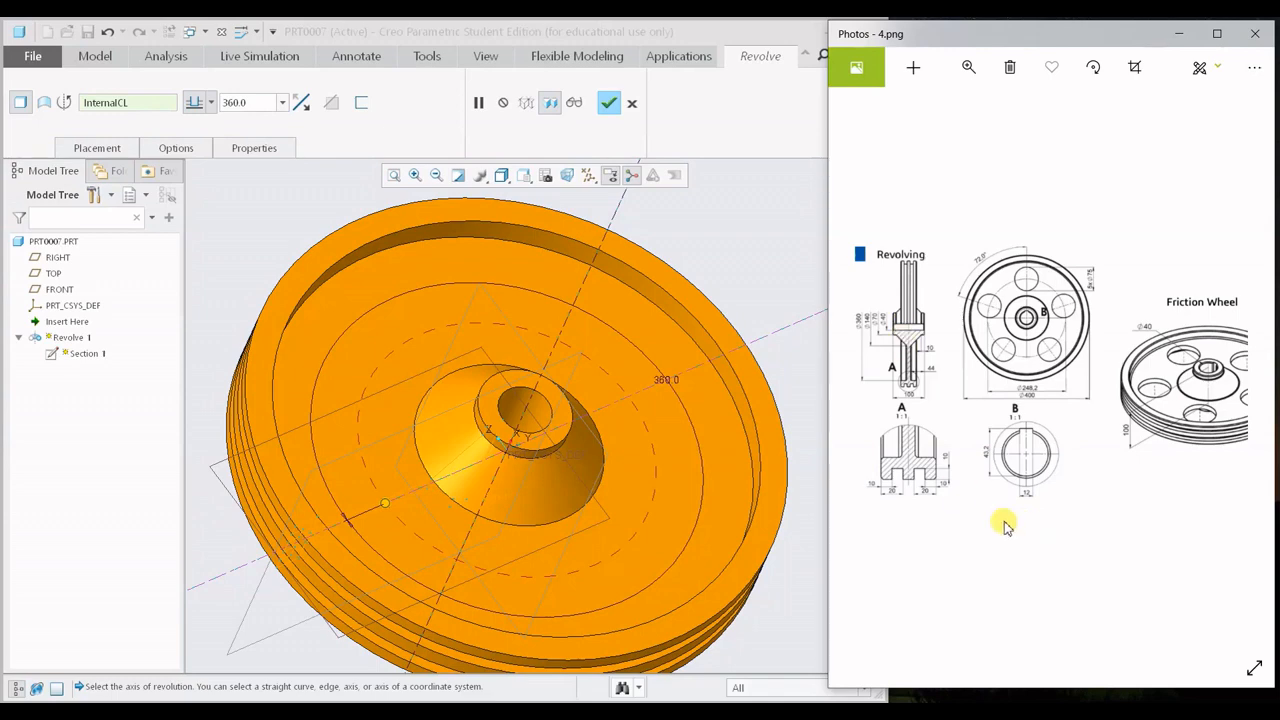
- Examine the drawing's sectional view and detail A, checking the hub, web and grooved rim dimensions
{"action": "scroll", "coordinate": [1000, 516], "scroll_direction": "up", "scroll_amount": 3}
{"action": "left_click_drag", "start_coordinate": [980, 491], "coordinate": [1104, 500]}
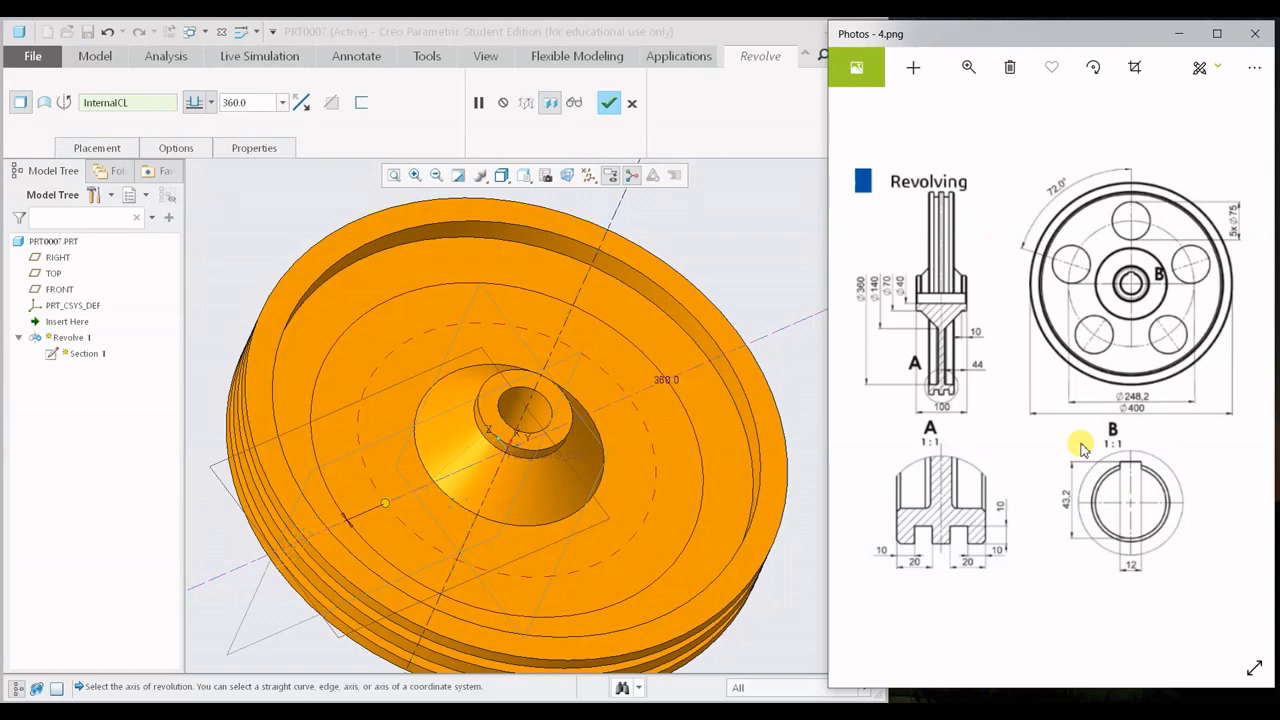
{"action": "scroll", "coordinate": [957, 416], "scroll_direction": "up", "scroll_amount": 3}
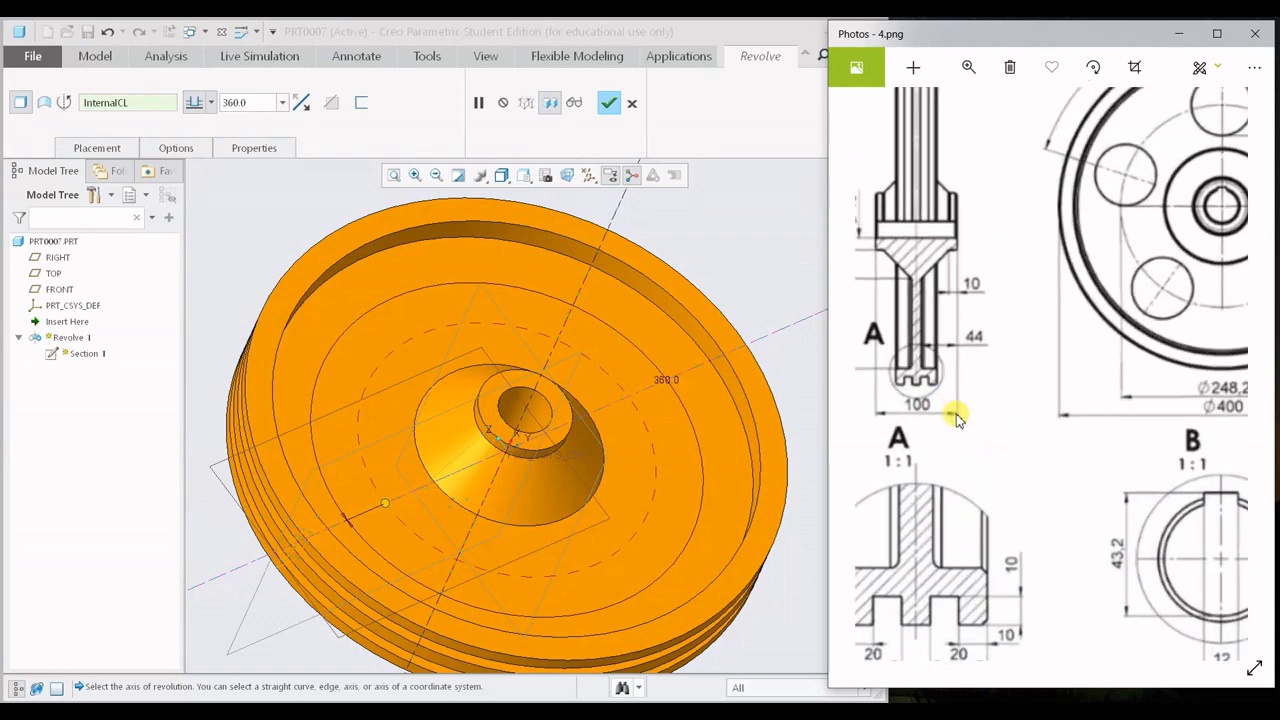
{"action": "mouse_move", "coordinate": [947, 410]}
{"action": "left_mouse_down"}
{"action": "mouse_move", "coordinate": [1000, 363]}
{"action": "mouse_move", "coordinate": [991, 286]}
{"action": "left_mouse_up"}
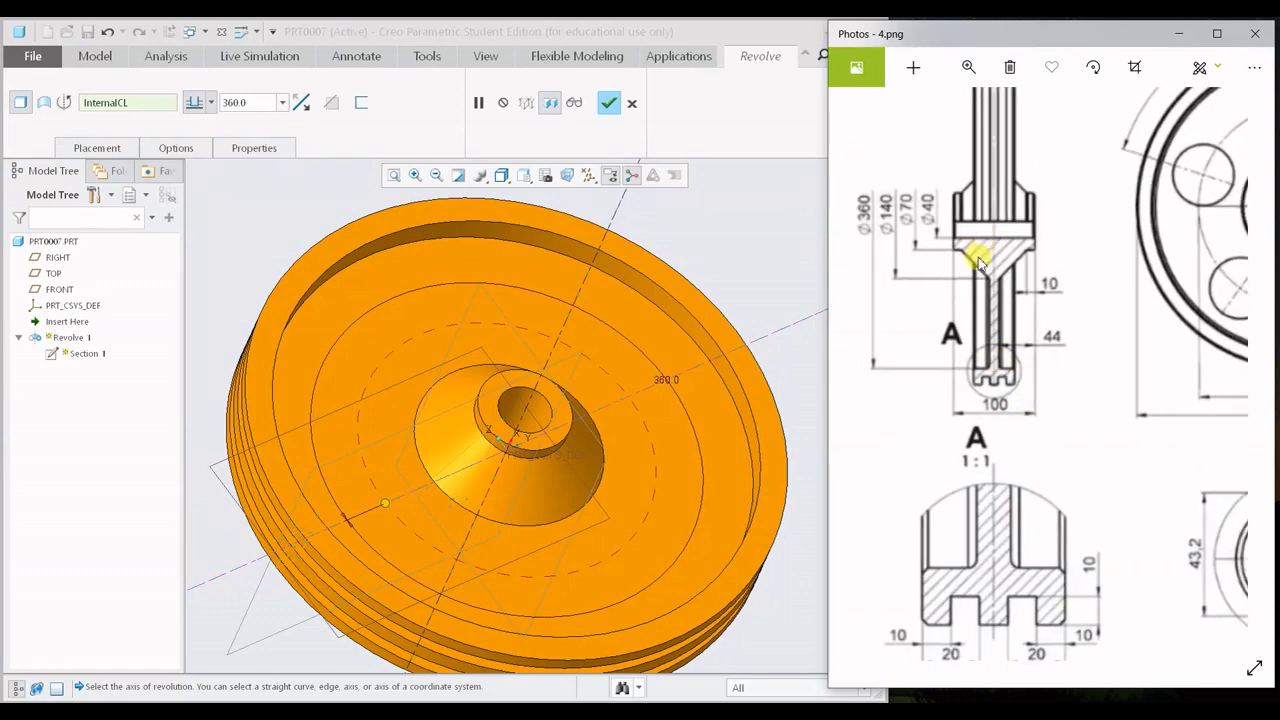
{"action": "mouse_move", "coordinate": [1063, 229]}
{"action": "left_mouse_down"}
{"action": "mouse_move", "coordinate": [963, 229]}
{"action": "mouse_move", "coordinate": [851, 277]}
{"action": "left_mouse_up"}
{"action": "mouse_move", "coordinate": [1014, 317]}
{"action": "left_mouse_down"}
{"action": "mouse_move", "coordinate": [1229, 343]}
{"action": "mouse_move", "coordinate": [1171, 320]}
{"action": "left_mouse_up"}
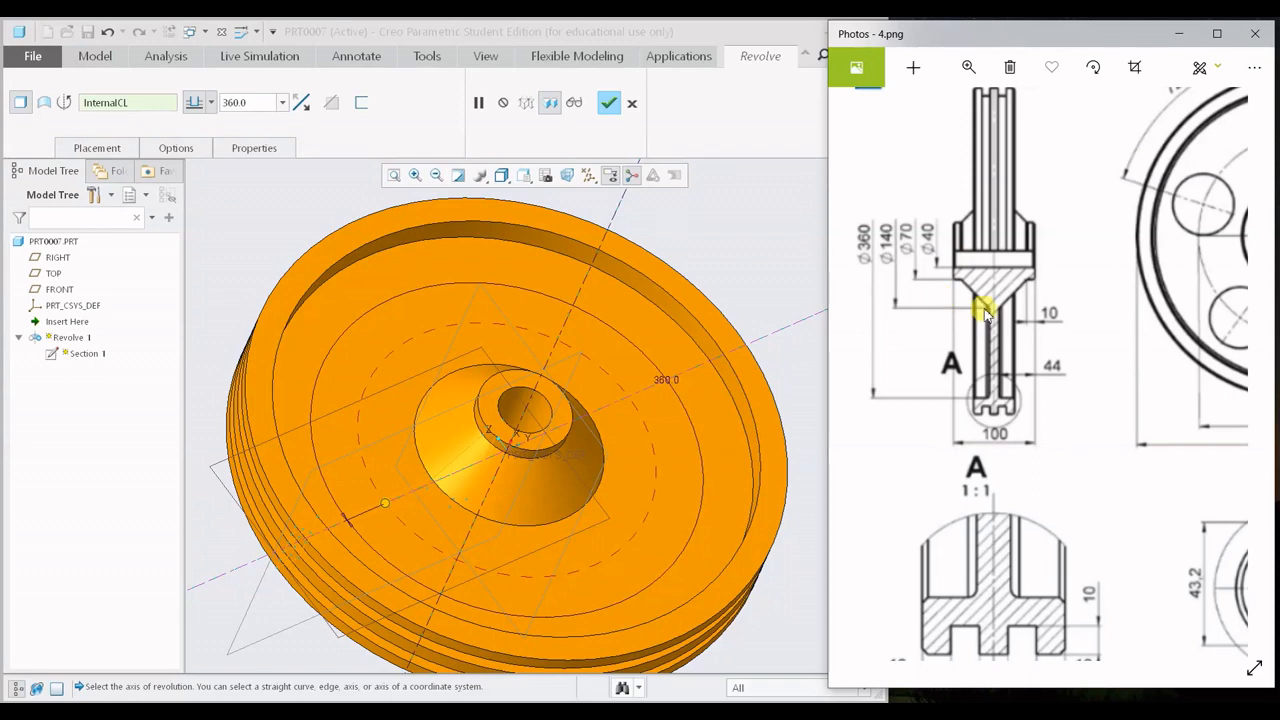
- Accept the 360-degree revolve of the wheel section and view the solid in the default orientation
{"action": "left_click", "coordinate": [787, 210]}
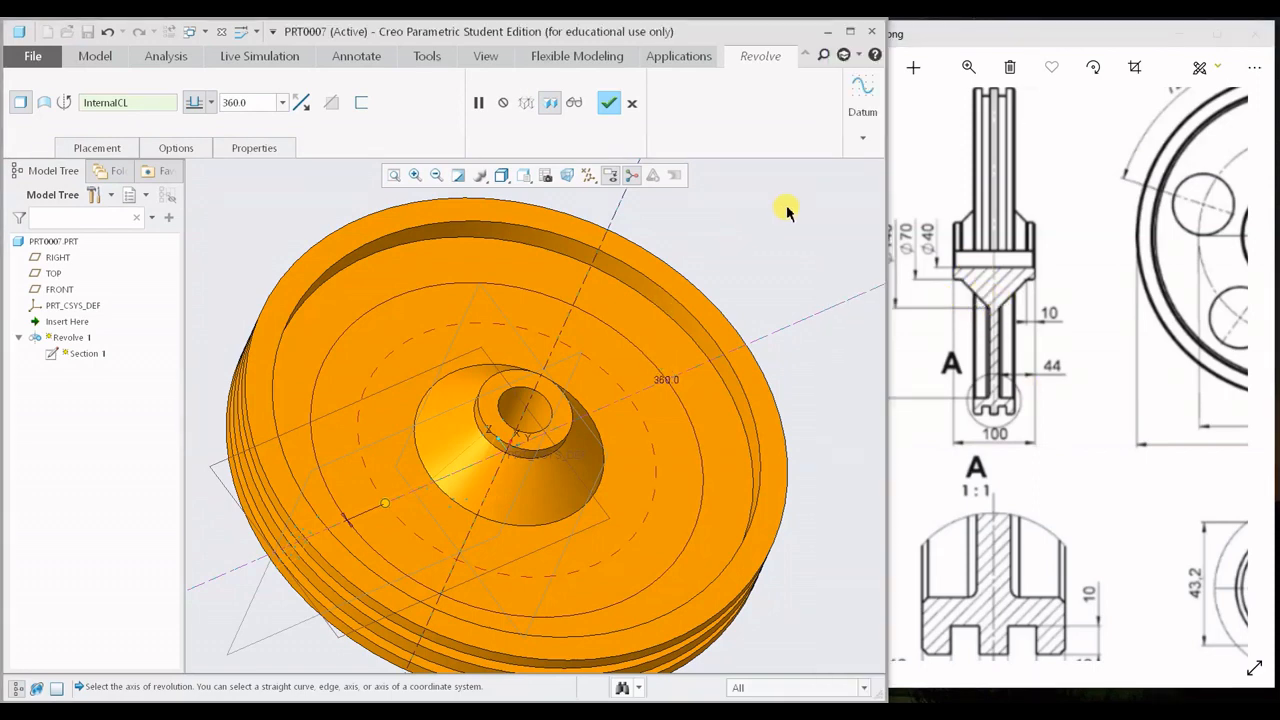
{"action": "middle_click_drag", "start_coordinate": [810, 318], "coordinate": [702, 286]}
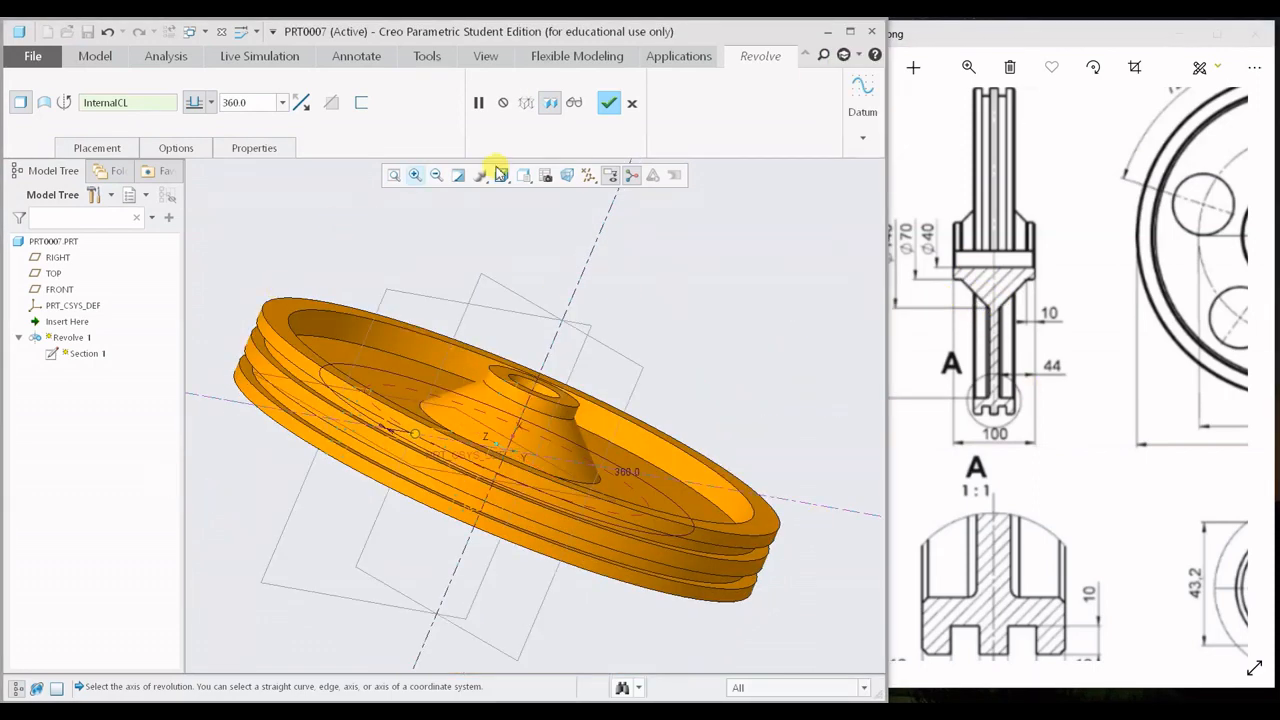
{"action": "left_click", "coordinate": [608, 104]}
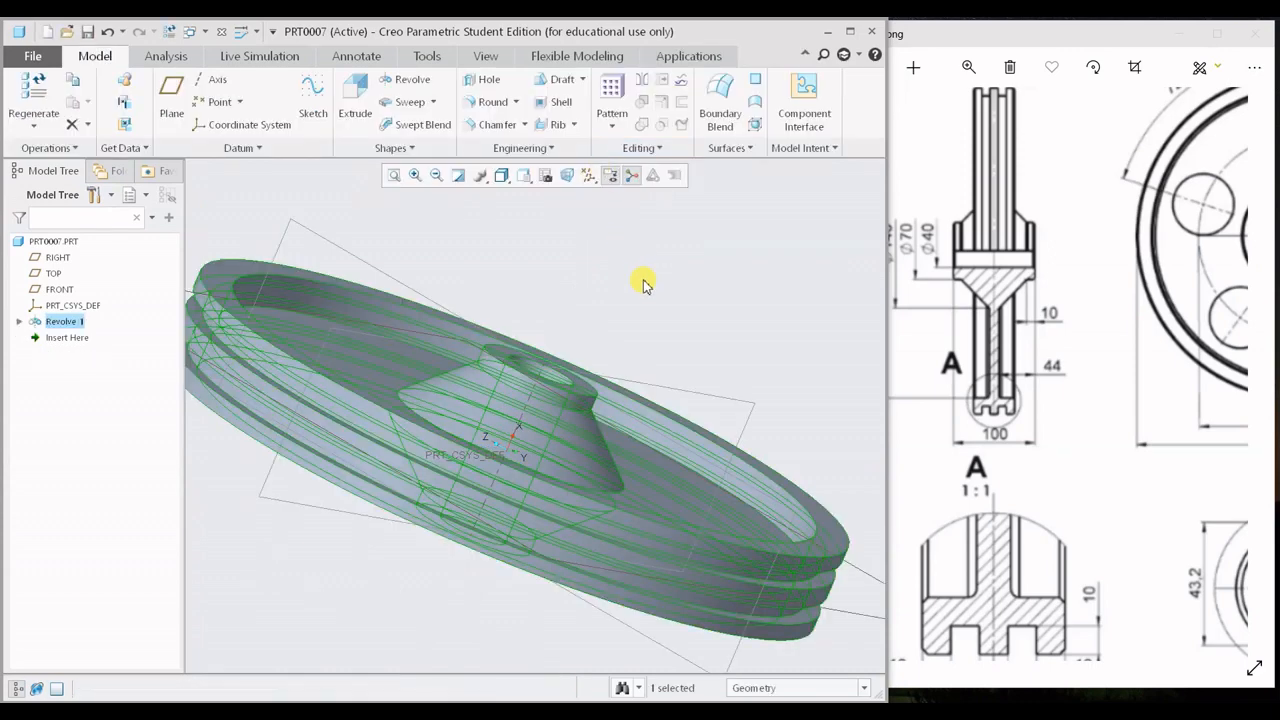
{"action": "key", "text": "ctrl+d"}
{"action": "left_click", "coordinate": [668, 317]}
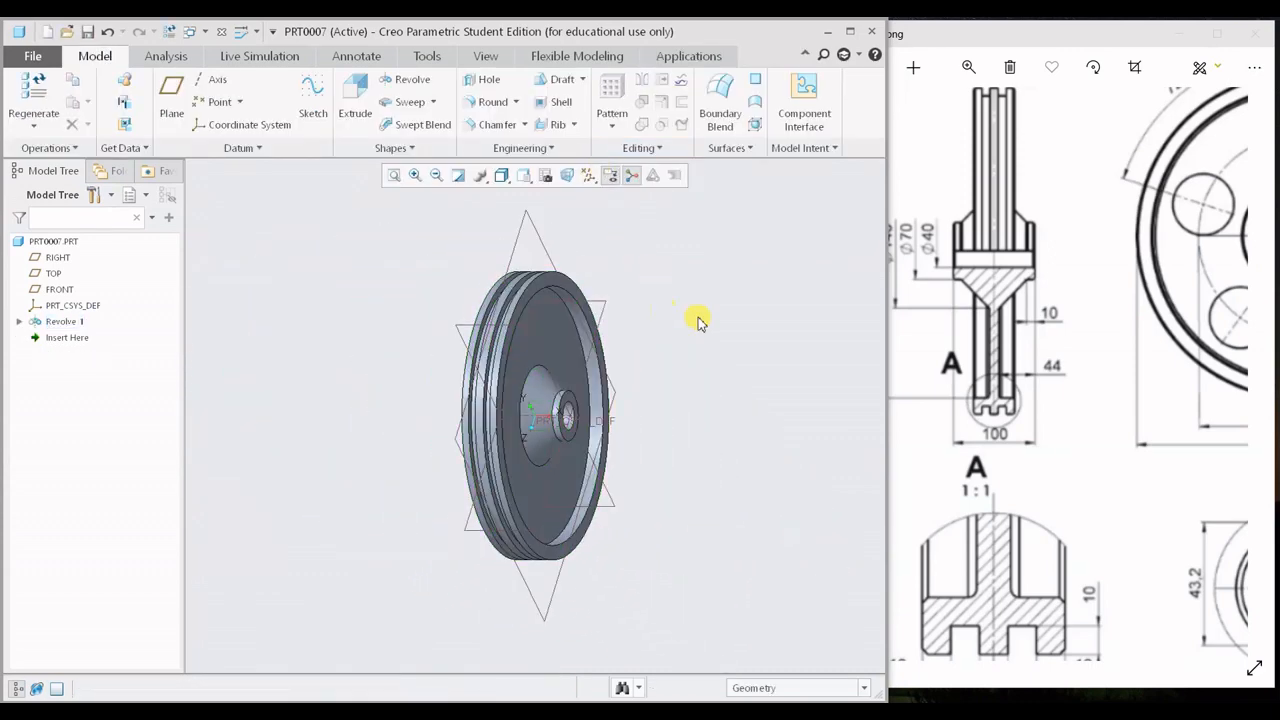
- Check the holes and keyway in the drawing, then start an extrude sketch on the RIGHT datum plane viewed face-on
{"action": "left_click", "coordinate": [1208, 40]}
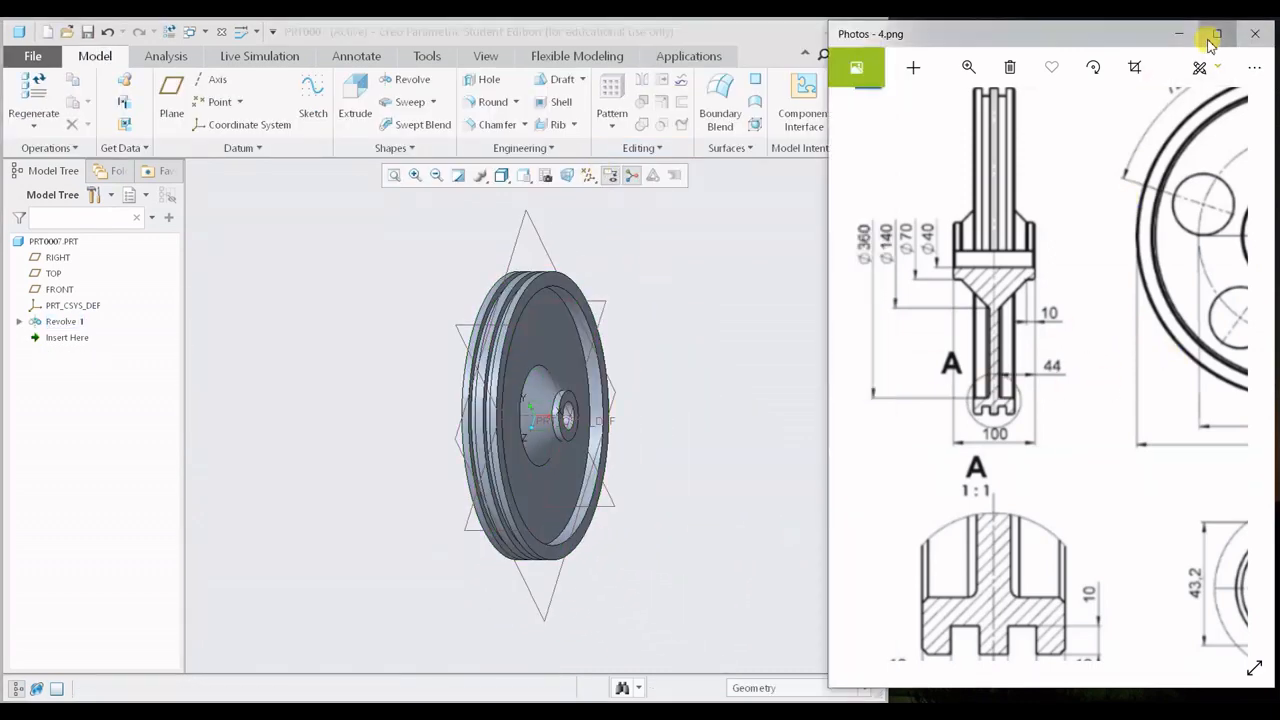
{"action": "left_click", "coordinate": [1212, 36]}
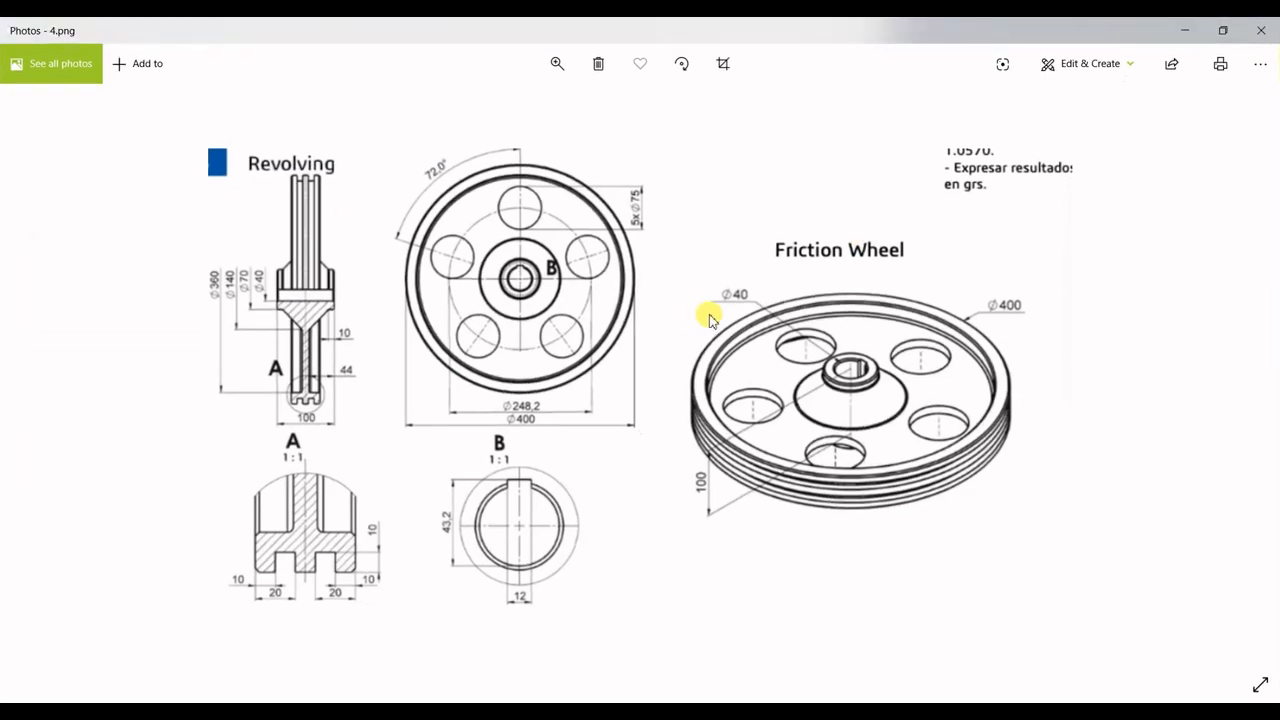
{"action": "left_click", "coordinate": [1225, 31]}
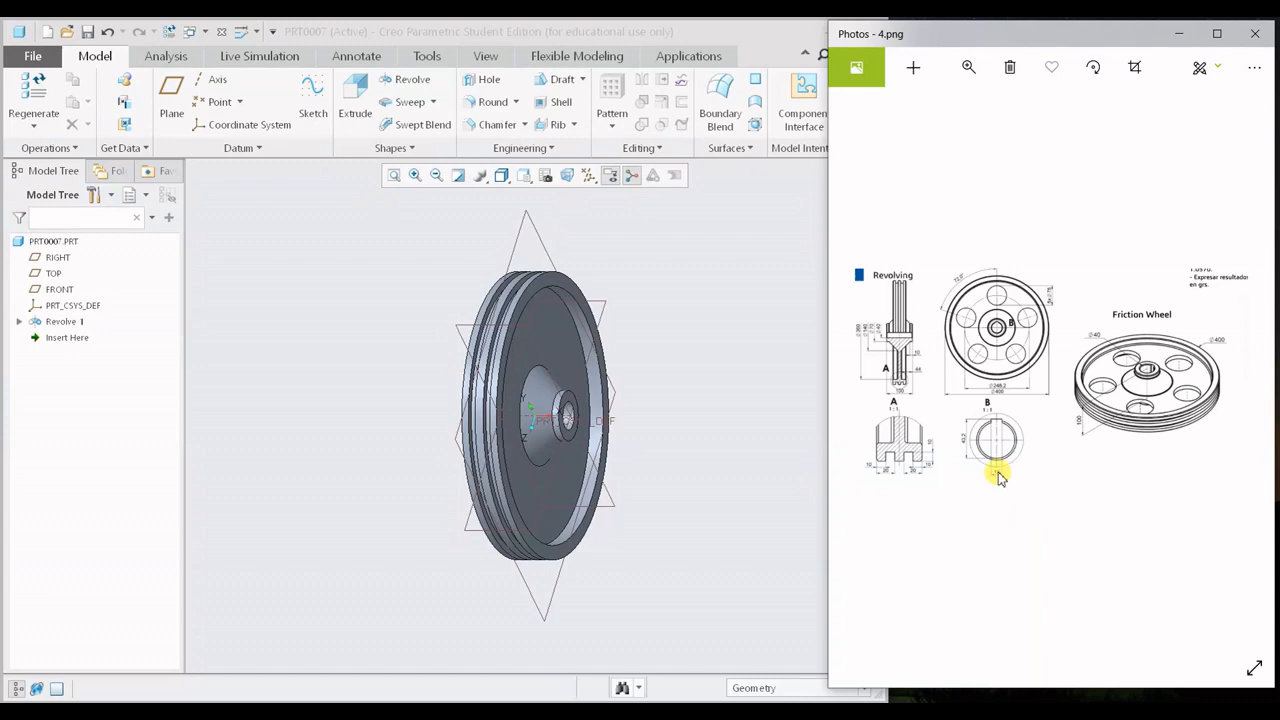
{"action": "scroll", "coordinate": [1005, 445], "scroll_direction": "up", "scroll_amount": 5}
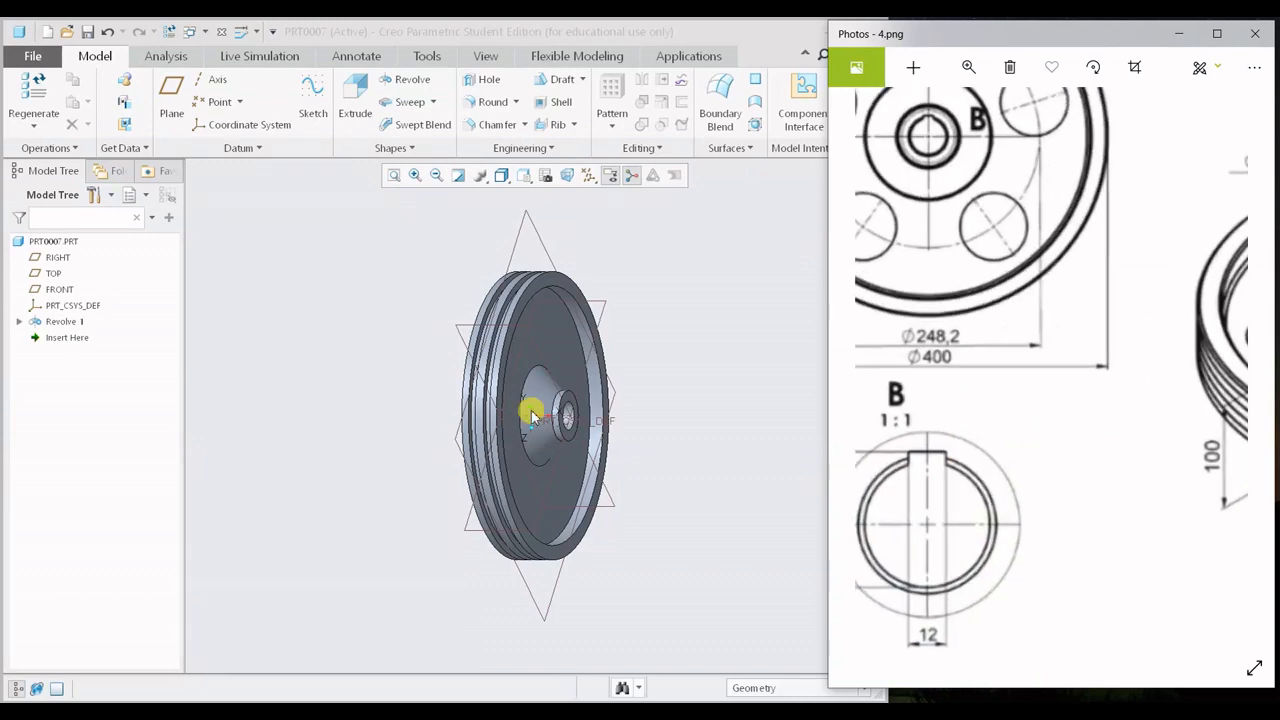
{"action": "middle_click_drag", "start_coordinate": [737, 432], "coordinate": [721, 434]}
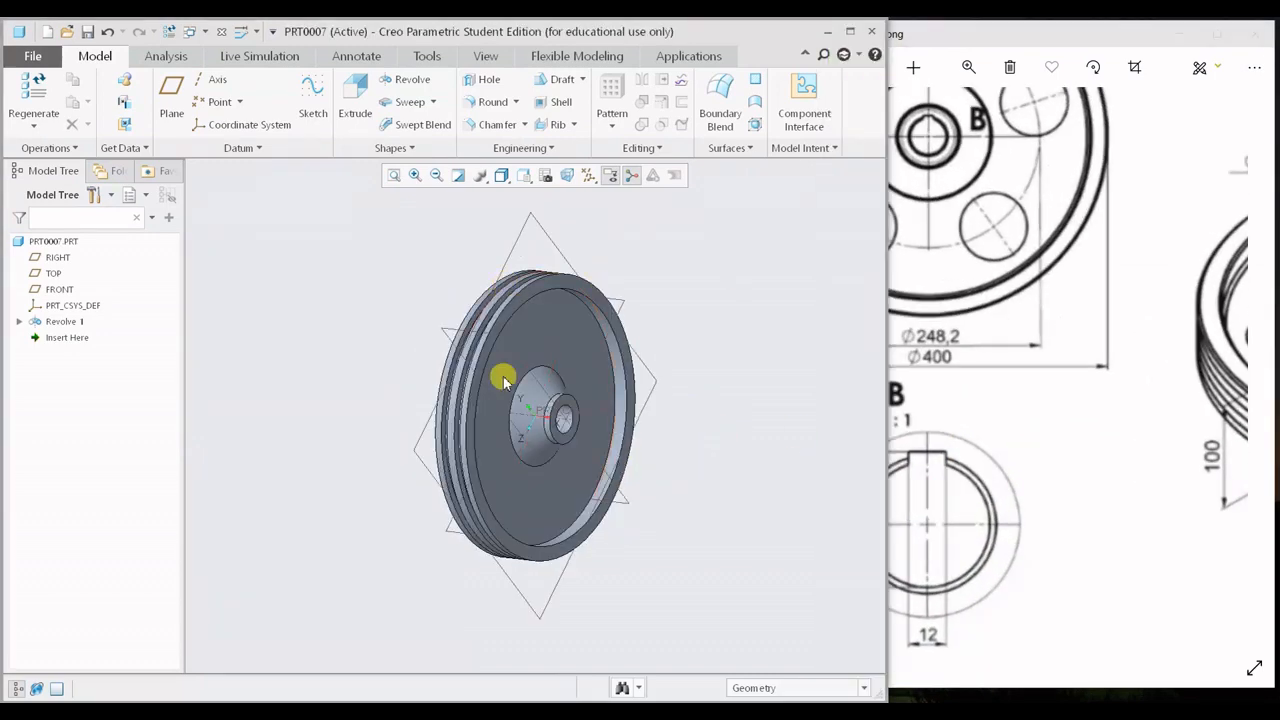
{"action": "left_click", "coordinate": [541, 230]}
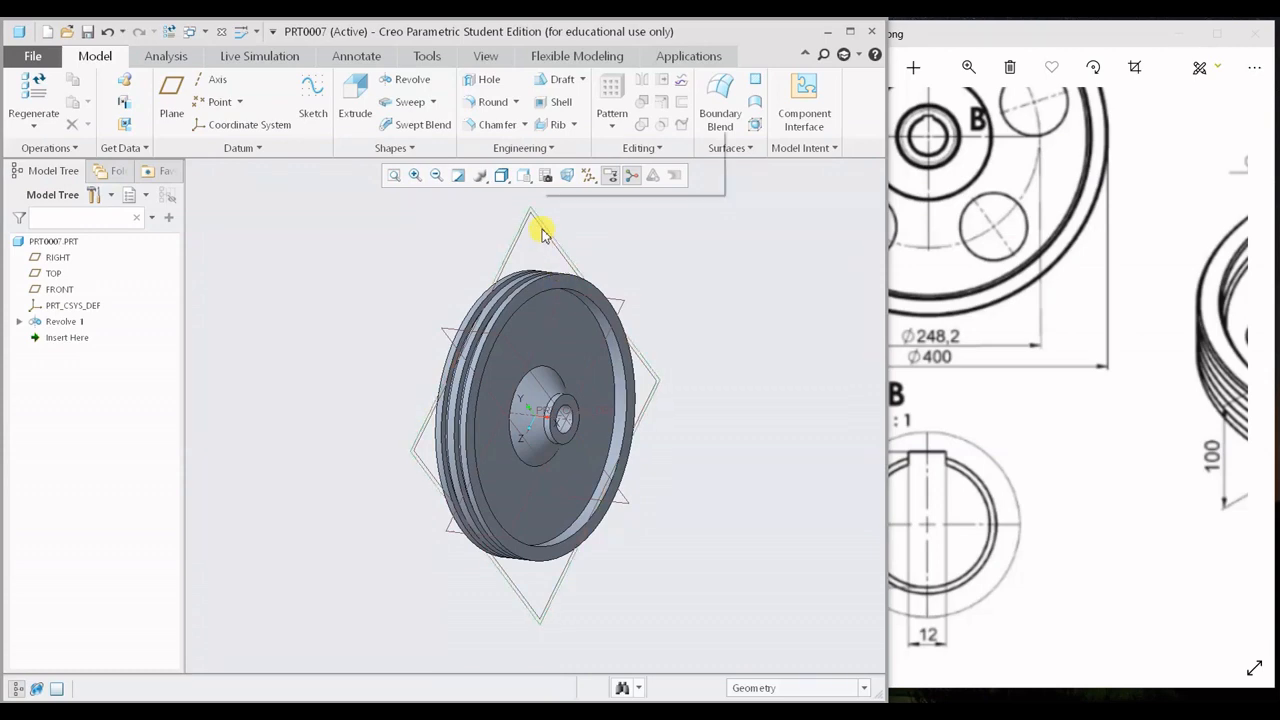
{"action": "left_click", "coordinate": [352, 103]}
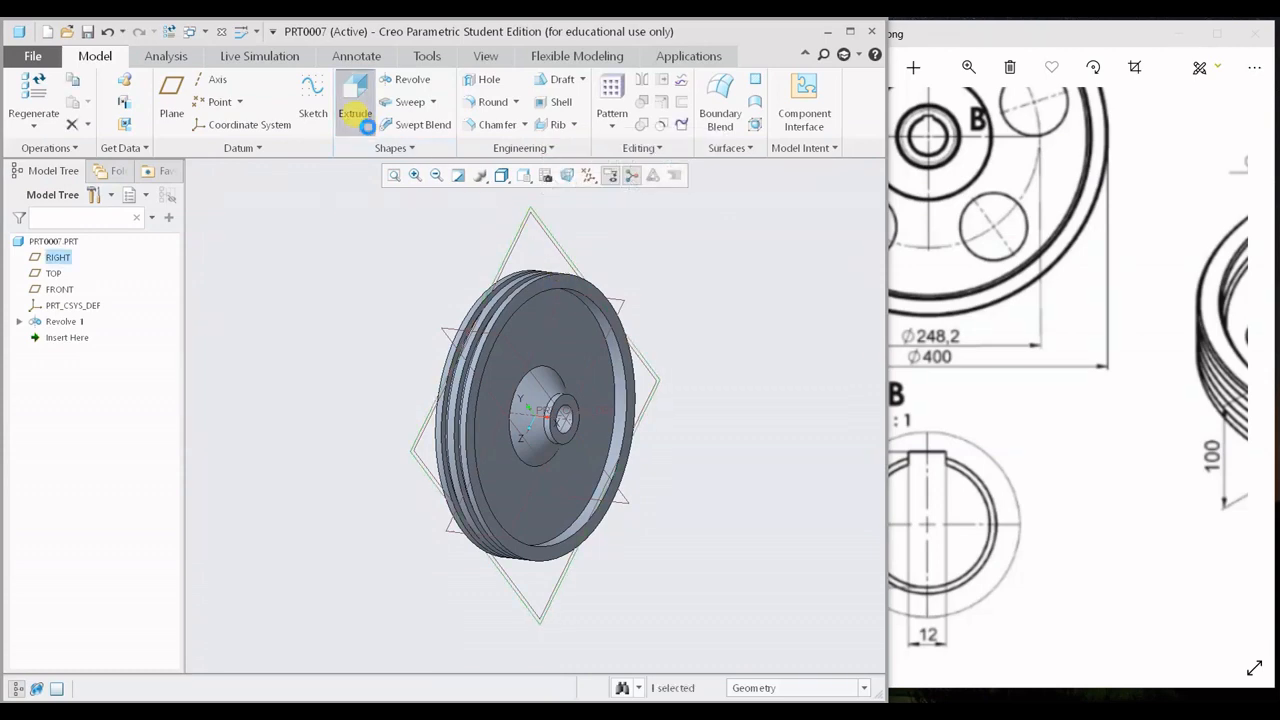
{"action": "left_click", "coordinate": [567, 177]}
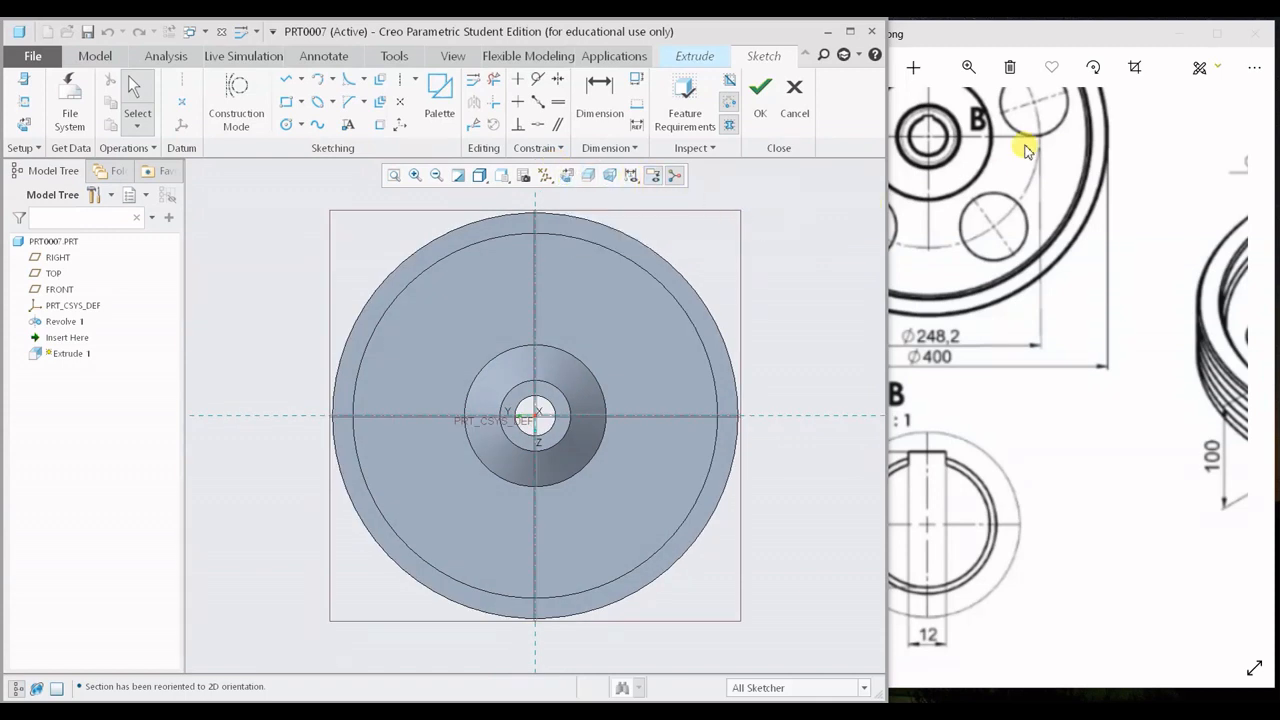
- Sketch a circle about 67 mm in diameter centred on the vertical reference, about 123 mm above the hub centre
{"action": "mouse_move", "coordinate": [980, 230]}
{"action": "left_mouse_down"}
{"action": "mouse_move", "coordinate": [1123, 380]}
{"action": "mouse_move", "coordinate": [993, 415]}
{"action": "mouse_move", "coordinate": [1166, 357]}
{"action": "mouse_move", "coordinate": [1060, 363]}
{"action": "mouse_move", "coordinate": [1092, 373]}
{"action": "left_mouse_up"}
{"action": "scroll", "coordinate": [1092, 373], "scroll_direction": "down", "scroll_amount": 1}
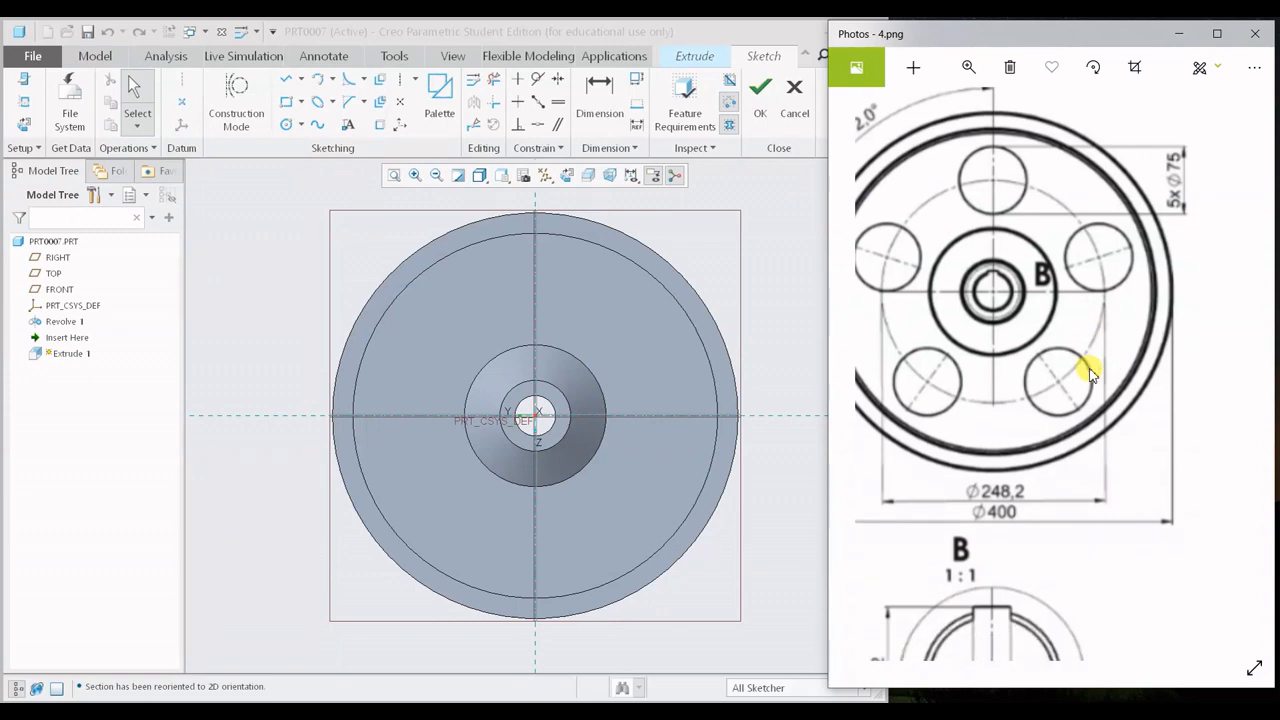
{"action": "left_click_drag", "start_coordinate": [1084, 366], "coordinate": [1100, 372]}
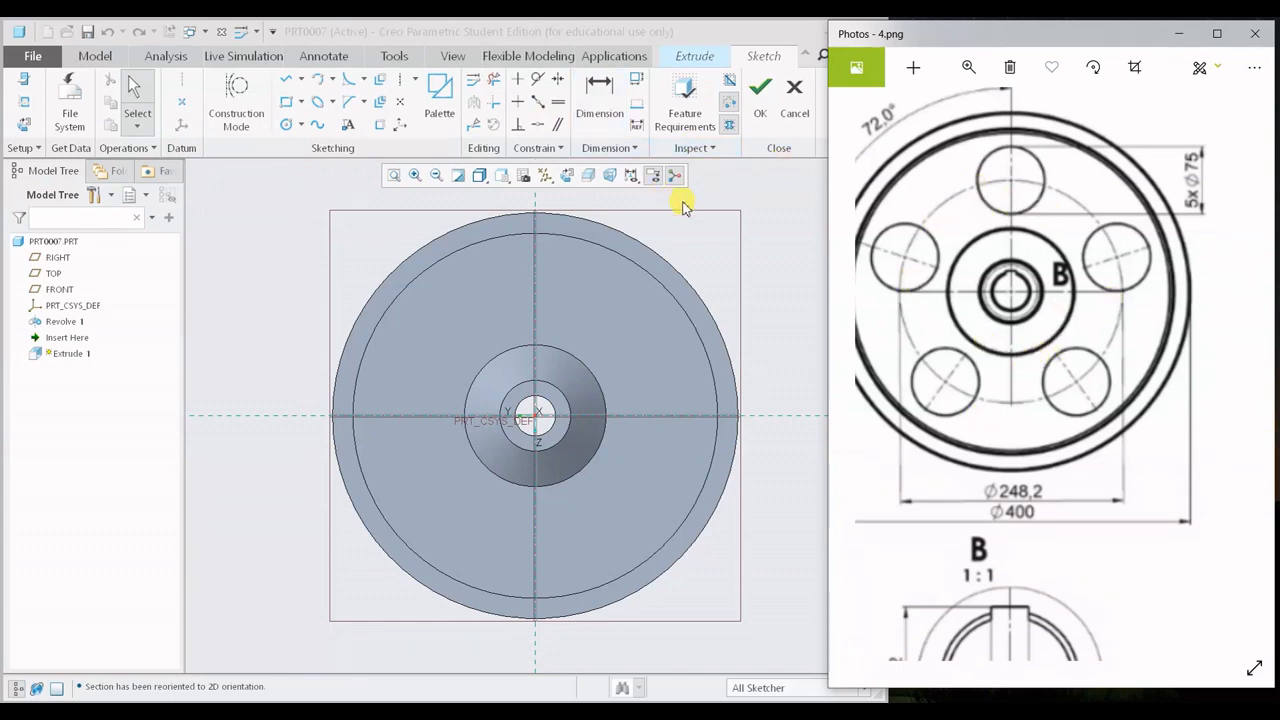
{"action": "left_click_drag", "start_coordinate": [1060, 245], "coordinate": [1101, 280]}
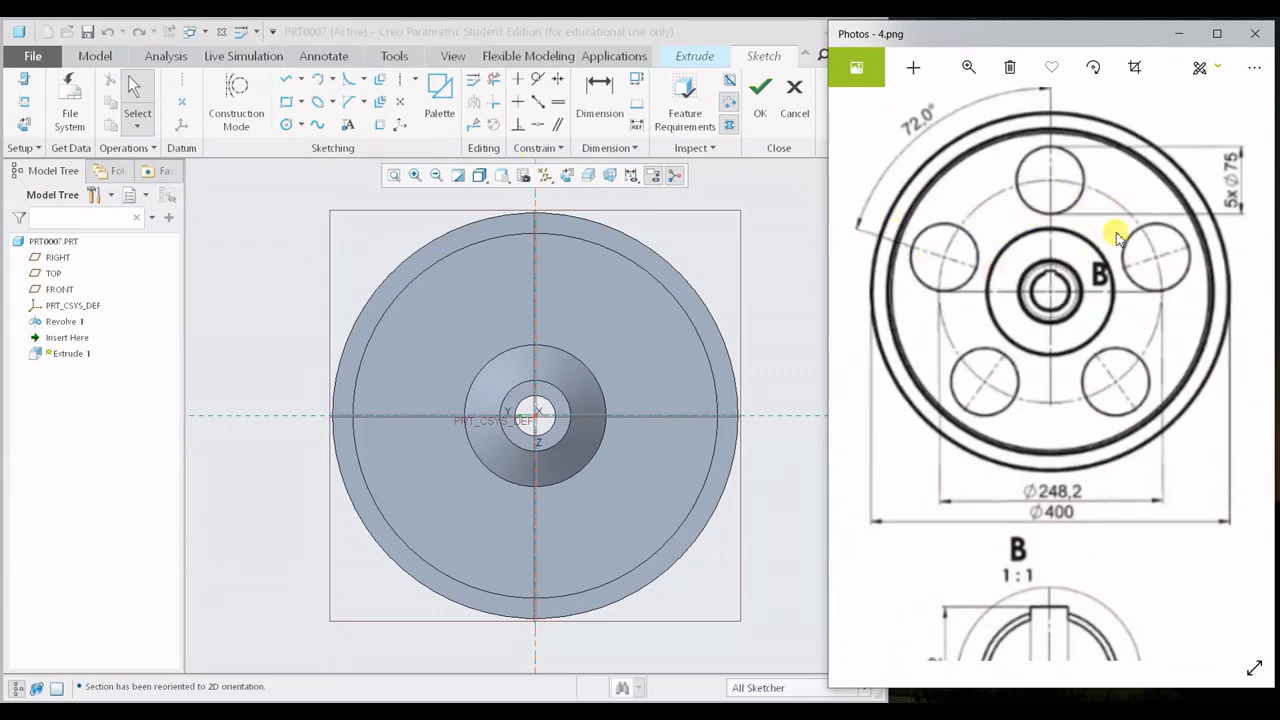
{"action": "left_click", "coordinate": [286, 124]}
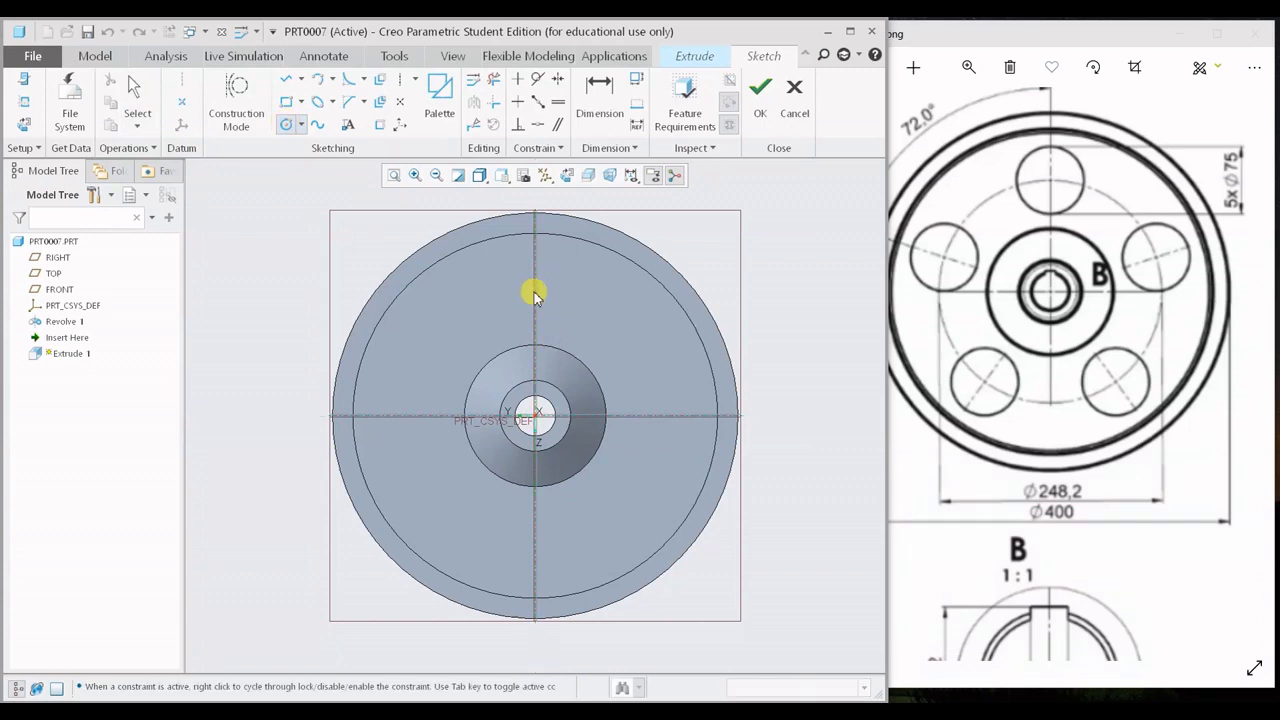
{"action": "left_click", "coordinate": [535, 293]}
{"action": "left_click", "coordinate": [558, 267]}
{"action": "middle_click", "coordinate": [730, 314]}
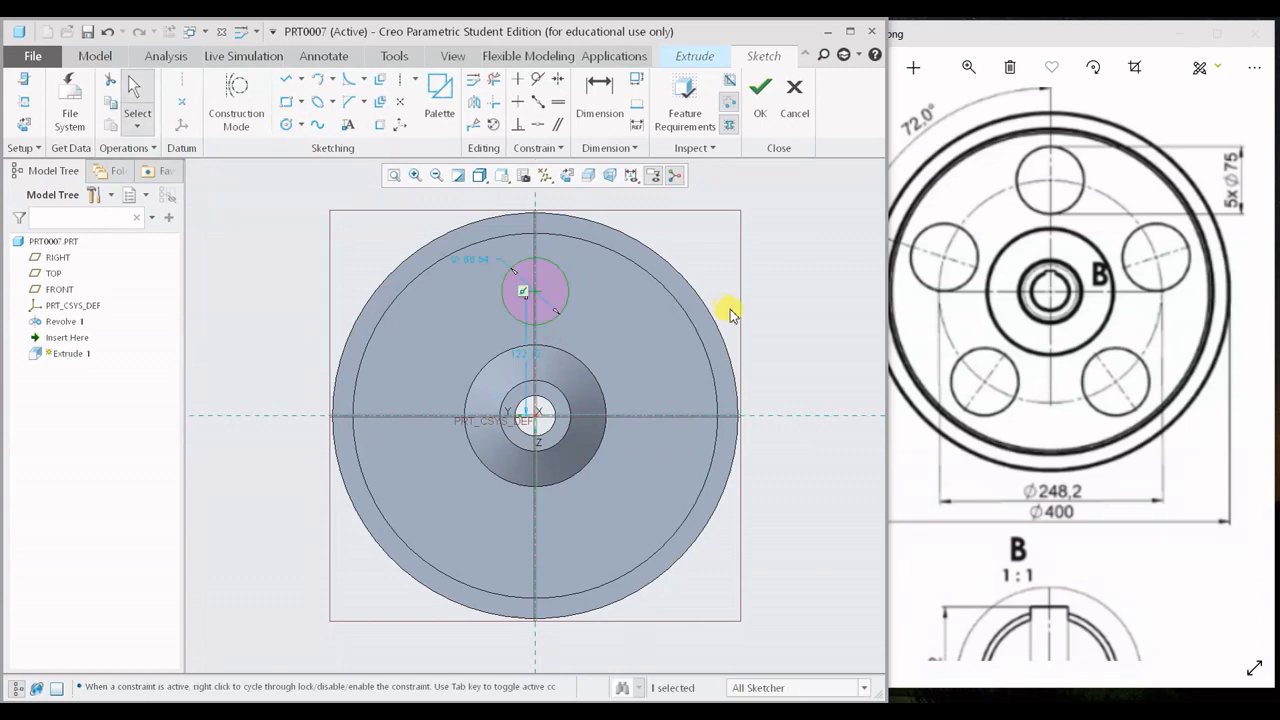
- Check the 248.2 mm hole circle in the drawing and change the model display style to Hidden Line
{"action": "mouse_move", "coordinate": [1140, 316]}
{"action": "left_mouse_down"}
{"action": "mouse_move", "coordinate": [1076, 325]}
{"action": "mouse_move", "coordinate": [1037, 409]}
{"action": "mouse_move", "coordinate": [820, 371]}
{"action": "mouse_move", "coordinate": [1130, 317]}
{"action": "mouse_move", "coordinate": [1131, 279]}
{"action": "left_mouse_up"}
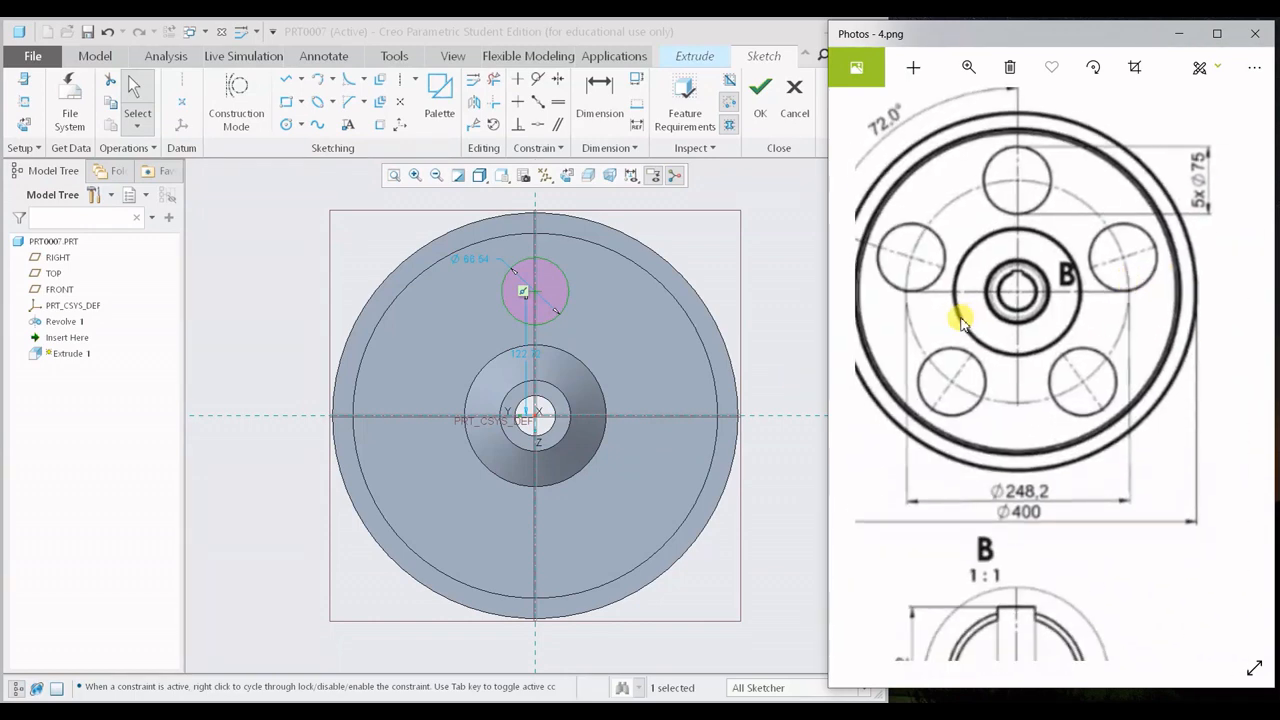
{"action": "left_click_drag", "start_coordinate": [960, 320], "coordinate": [1015, 306]}
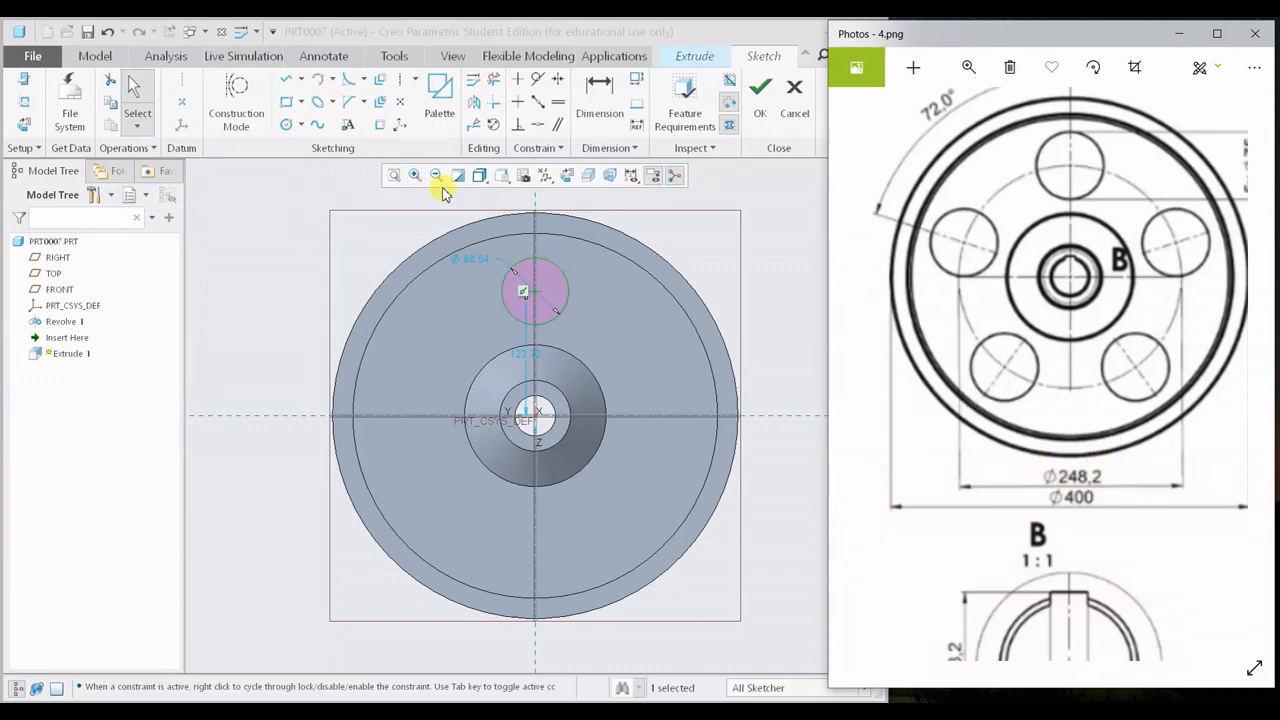
{"action": "left_click", "coordinate": [479, 176]}
{"action": "left_click", "coordinate": [479, 176]}
{"action": "left_click", "coordinate": [524, 264]}
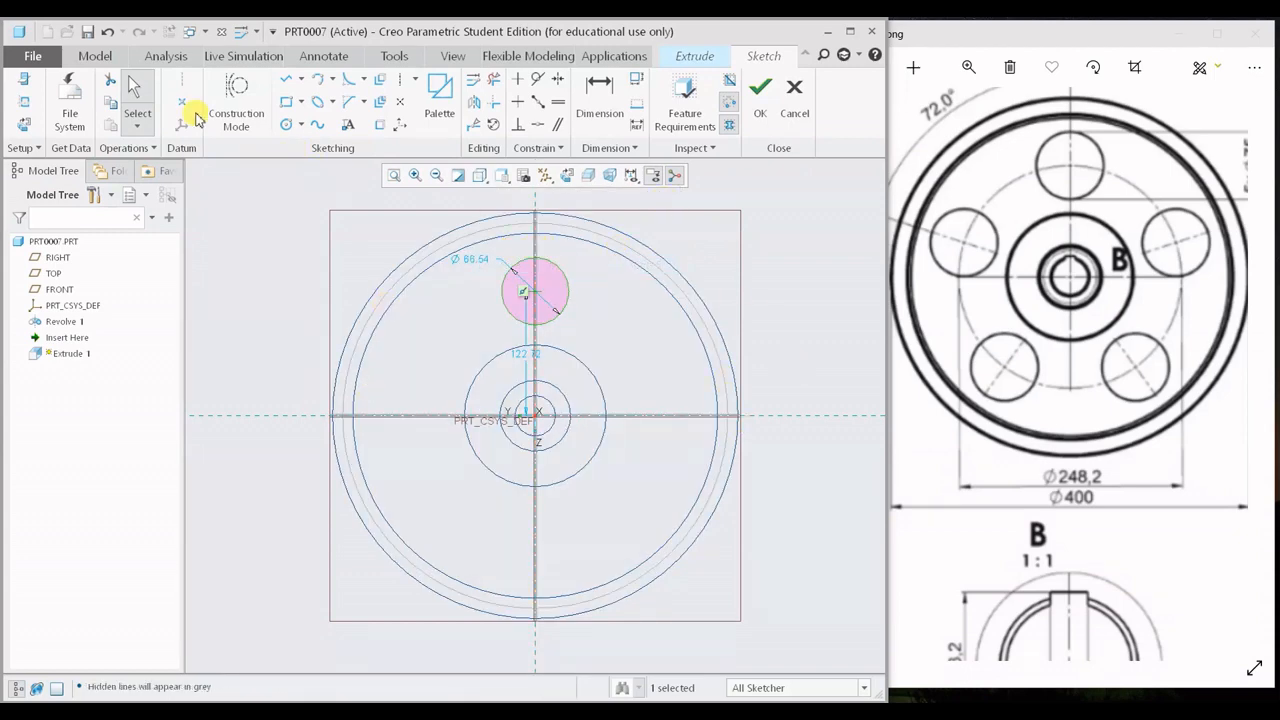
- Delete the sketched circle above the hub
{"action": "left_click", "coordinate": [236, 104]}
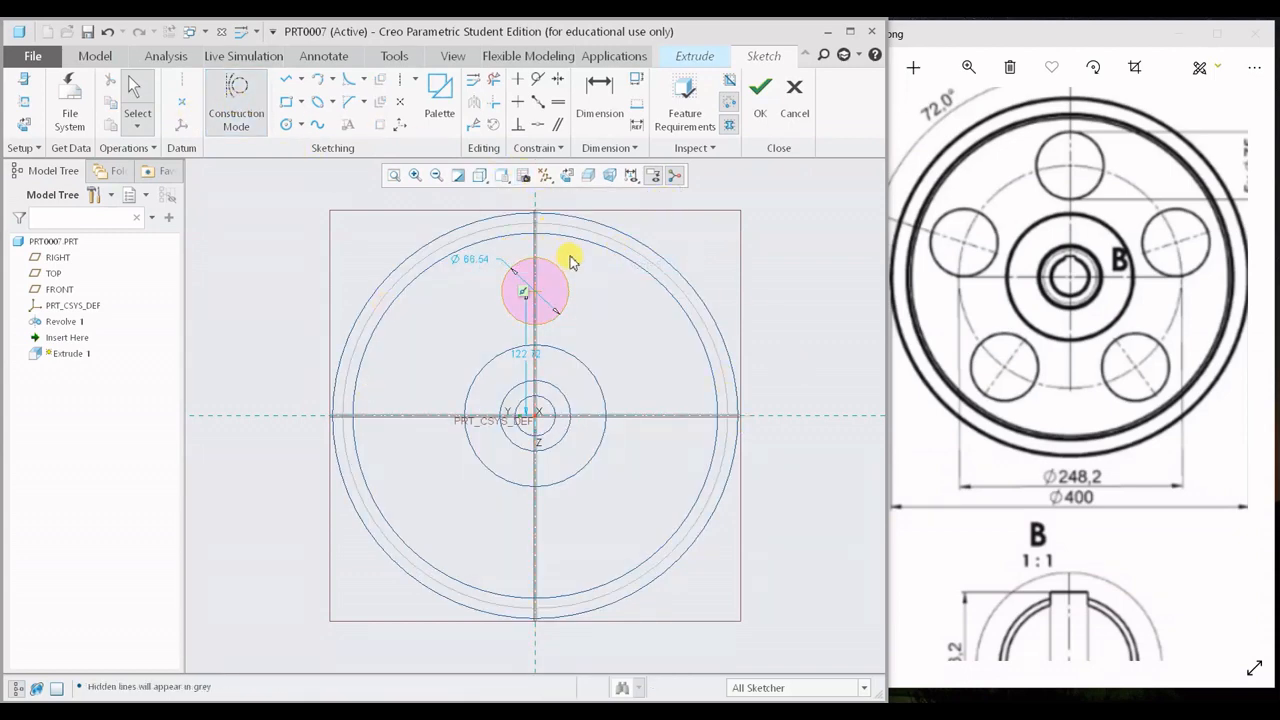
{"action": "key", "text": "Delete"}
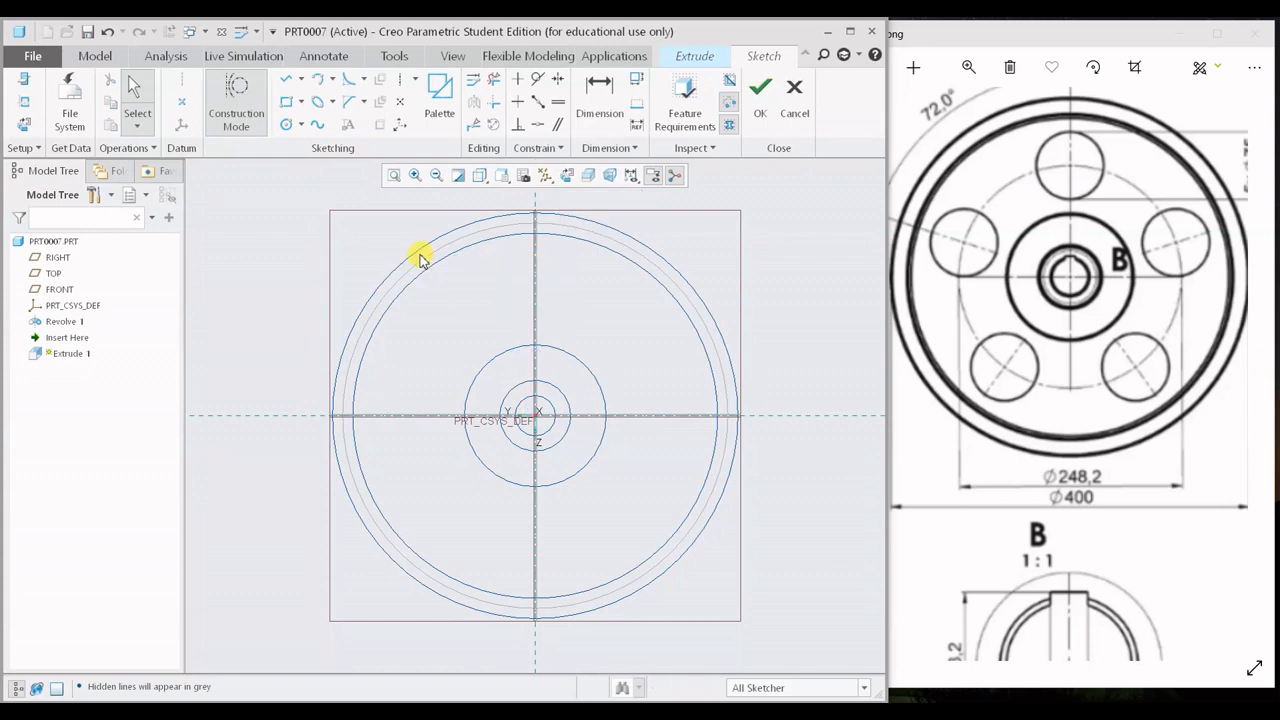
{"action": "left_click", "coordinate": [217, 120]}
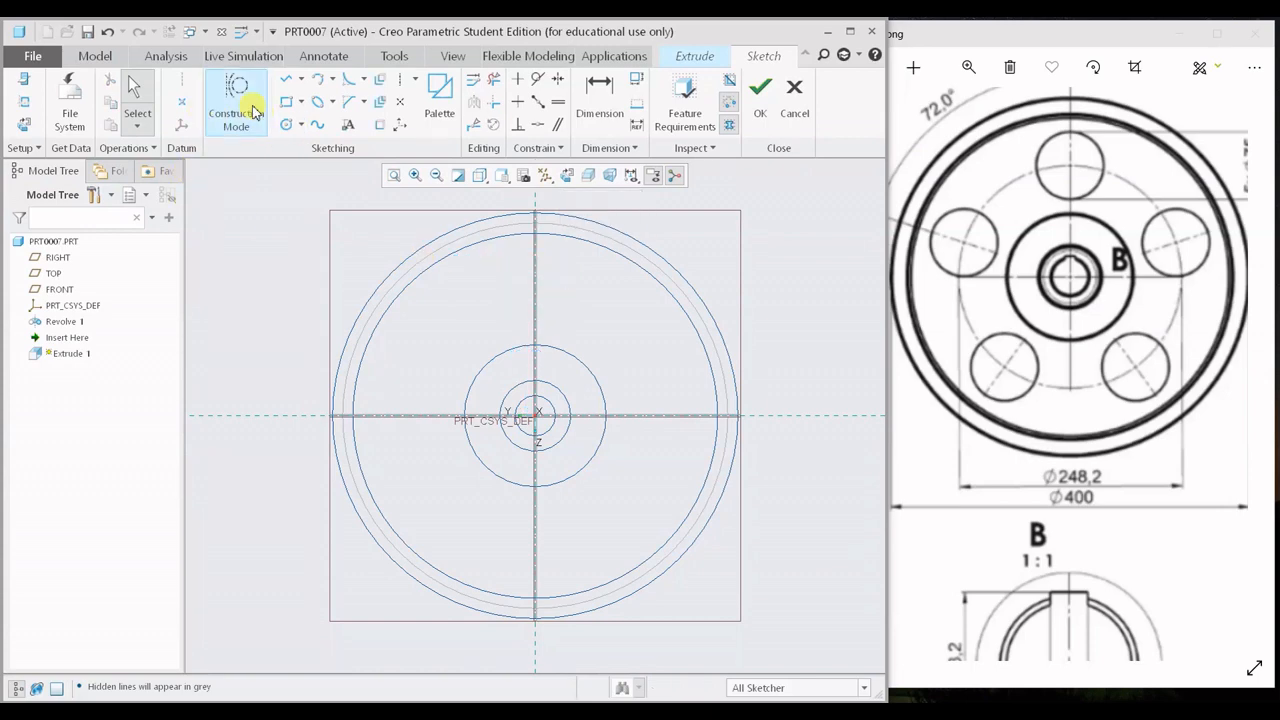
- Sketch a construction circle centred on the hub axis and set its diameter to 248 mm
{"action": "left_click", "coordinate": [235, 104]}
{"action": "left_click", "coordinate": [287, 124]}
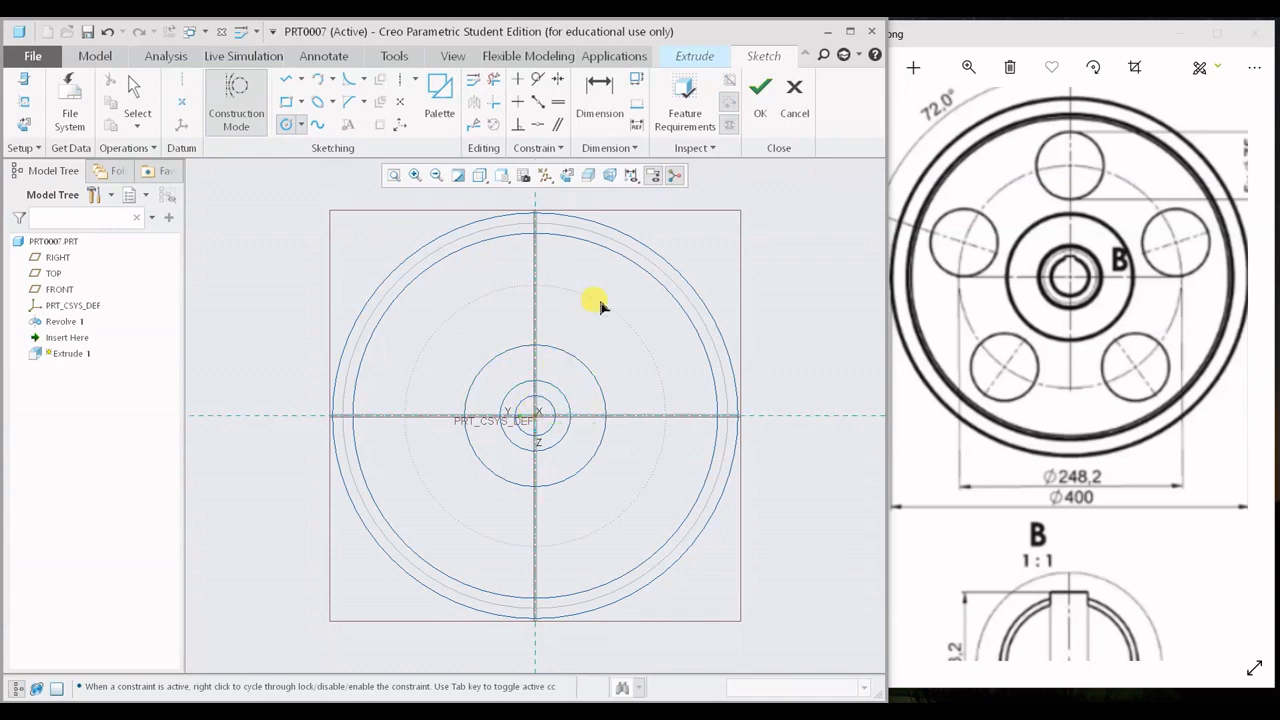
{"action": "middle_click", "coordinate": [658, 334]}
{"action": "scroll", "coordinate": [659, 334], "scroll_direction": "down", "scroll_amount": 1}
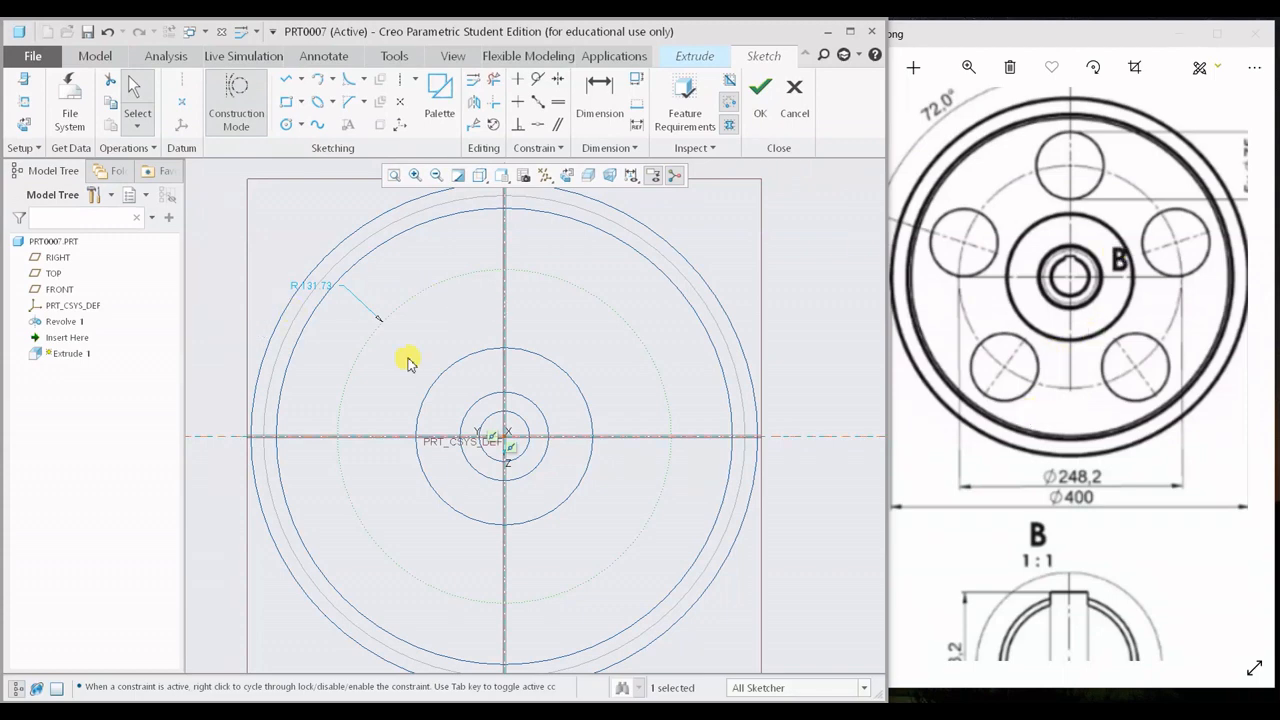
{"action": "left_click", "coordinate": [315, 290]}
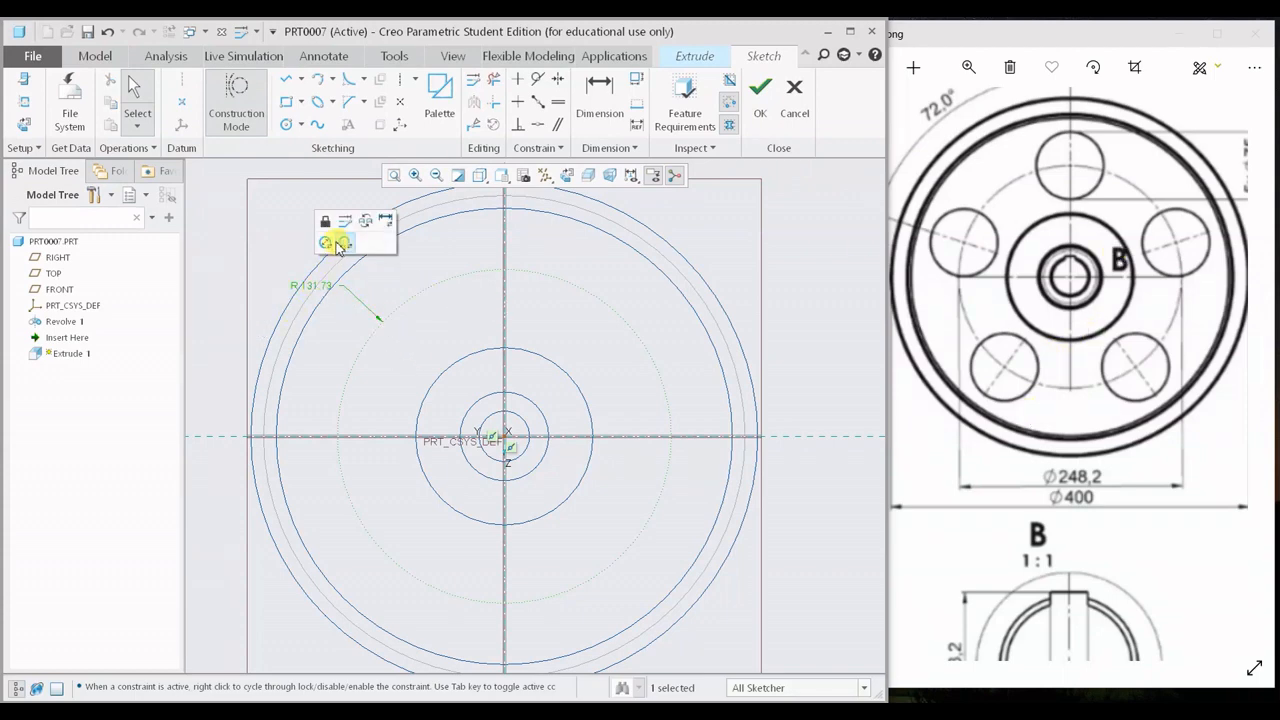
{"action": "left_click", "coordinate": [334, 244]}
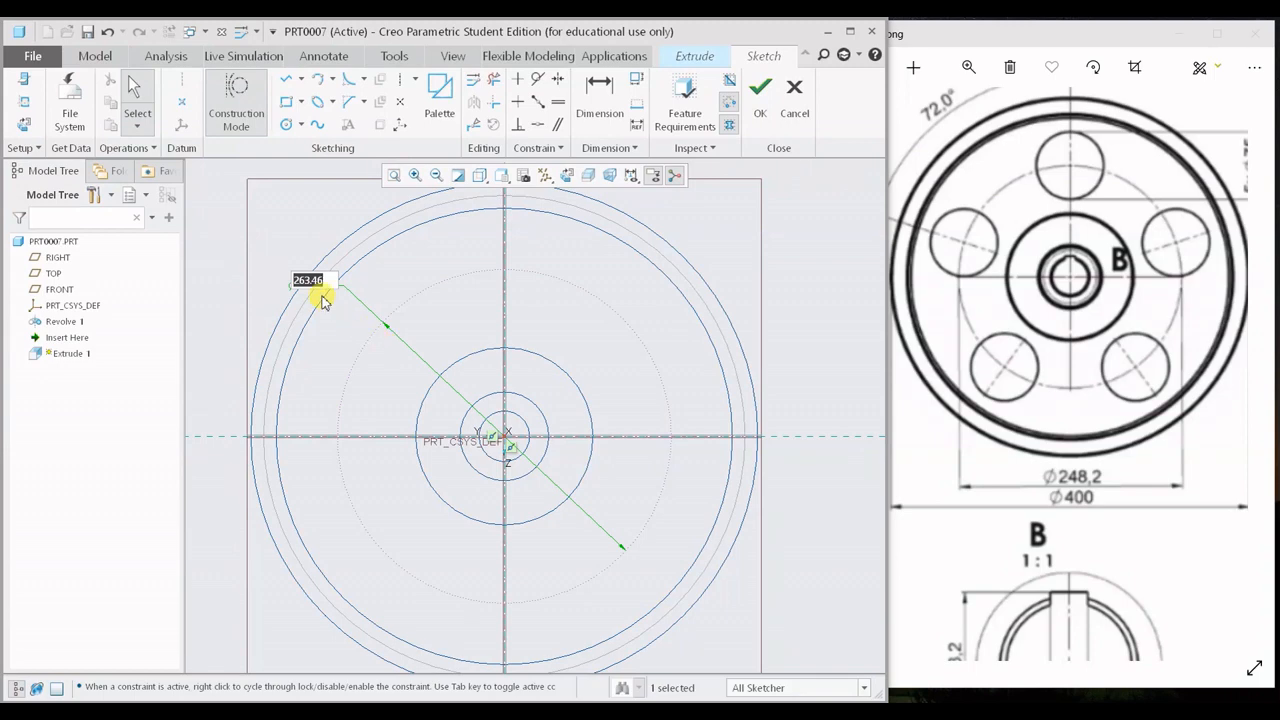
{"action": "type", "text": "248"}
{"action": "key", "text": "Return"}
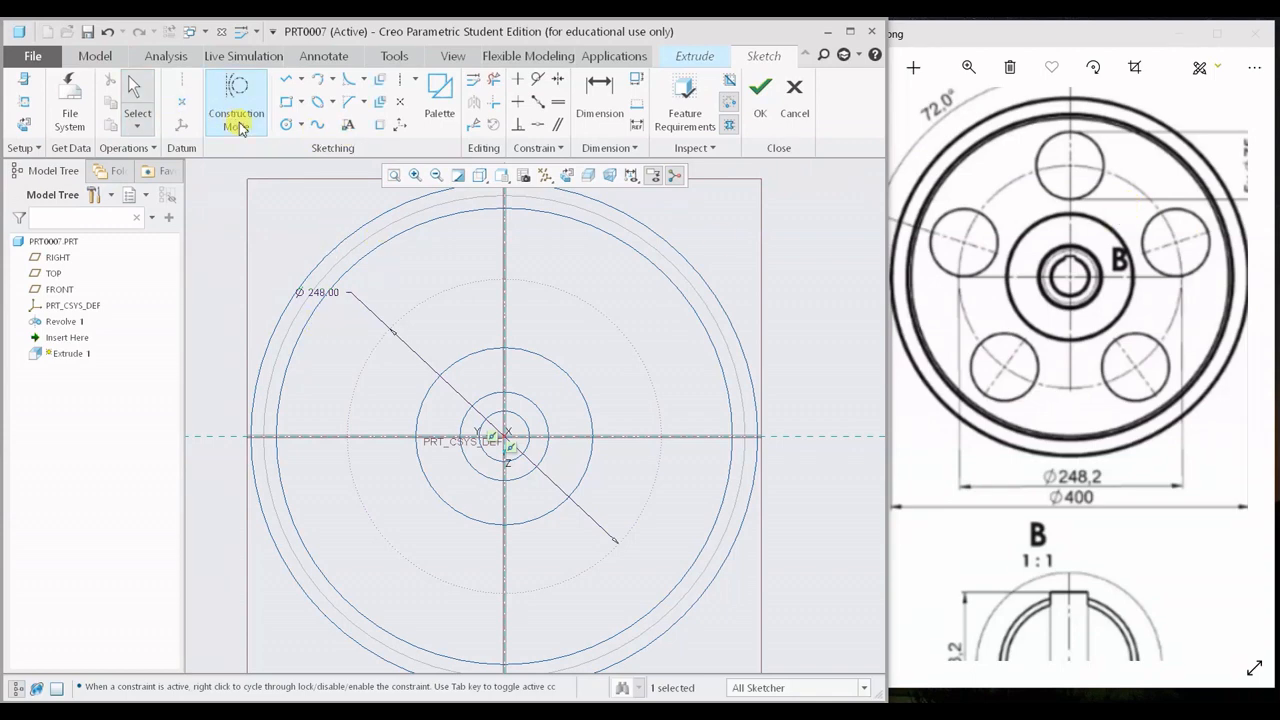
- Sketch a circle where the 248 mm construction circle crosses the vertical reference above the hub, set its diameter to 75 mm, and finish the sketch
{"action": "left_click", "coordinate": [288, 126]}
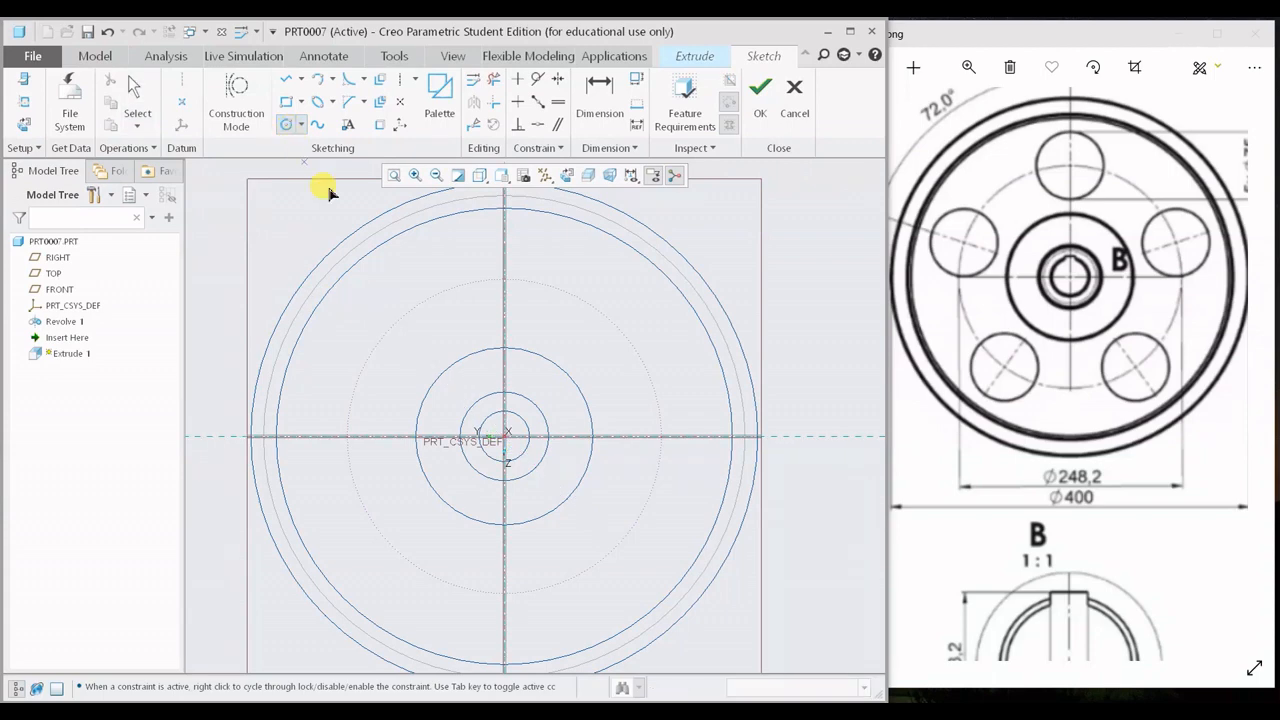
{"action": "left_click", "coordinate": [508, 278]}
{"action": "middle_click", "coordinate": [607, 247]}
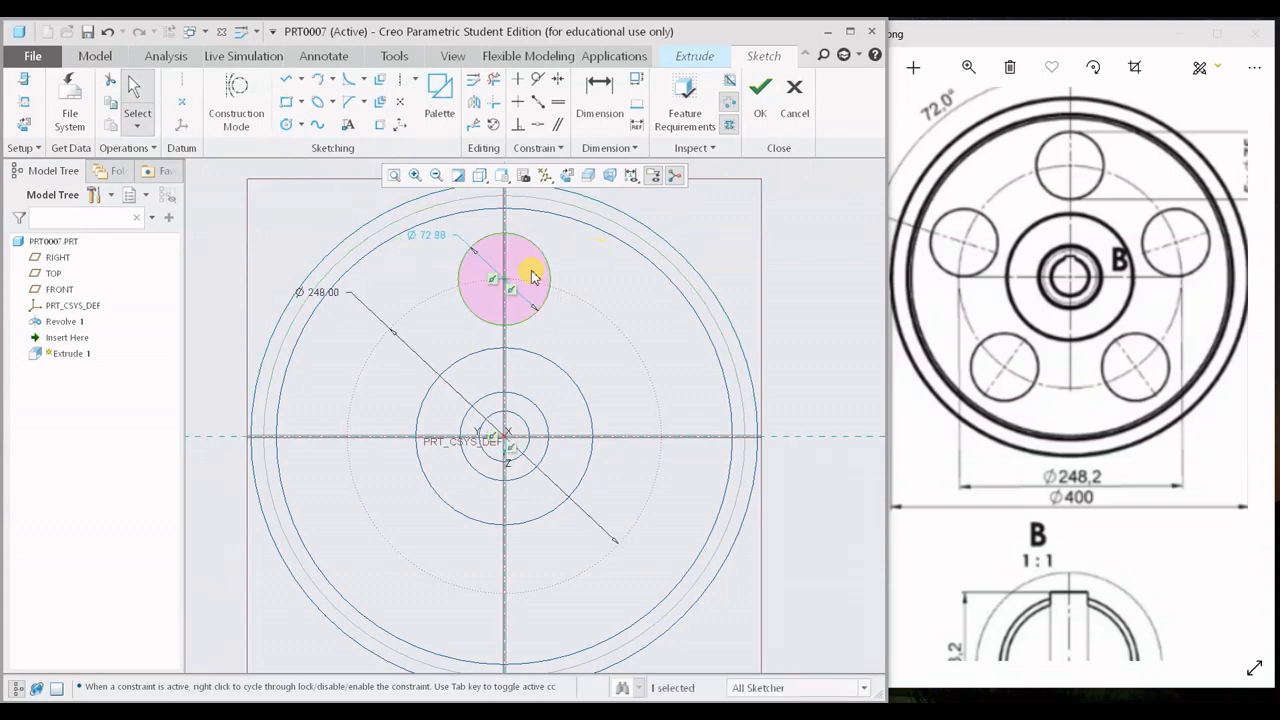
{"action": "double_click", "coordinate": [424, 238]}
{"action": "type", "text": "75"}
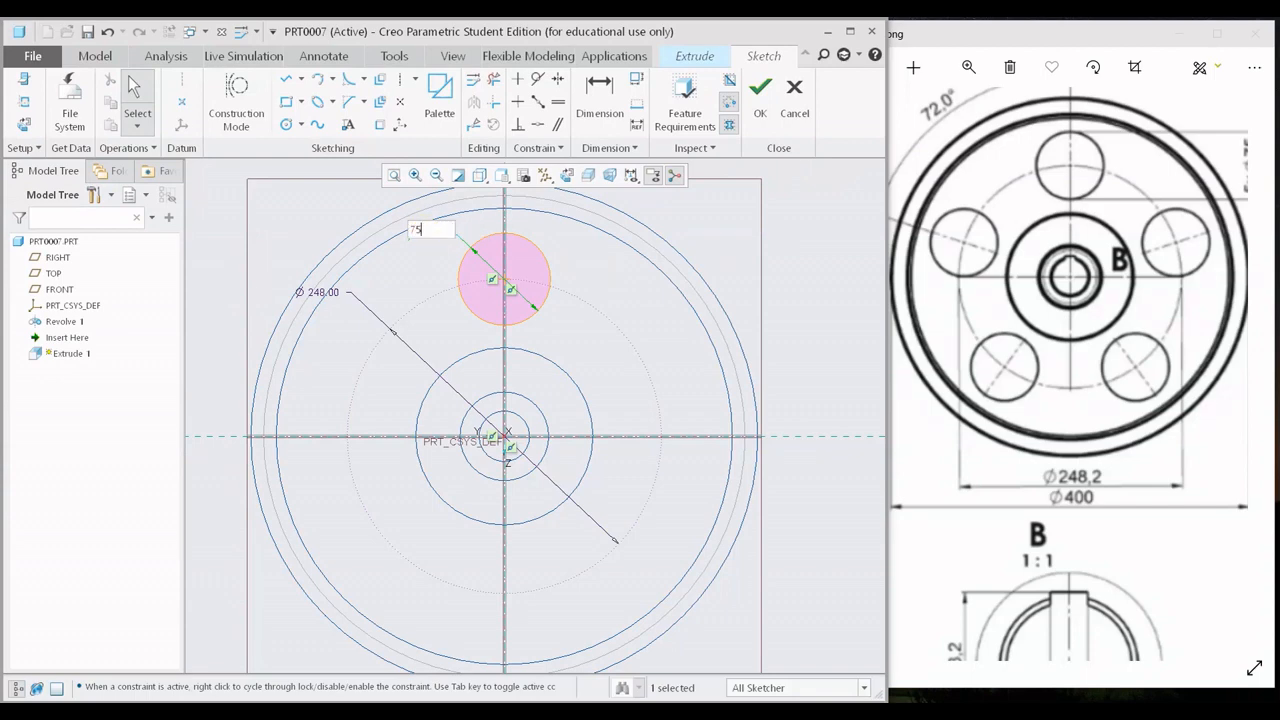
{"action": "key", "text": "Return"}
{"action": "scroll", "coordinate": [758, 214], "scroll_direction": "down", "scroll_amount": 3}
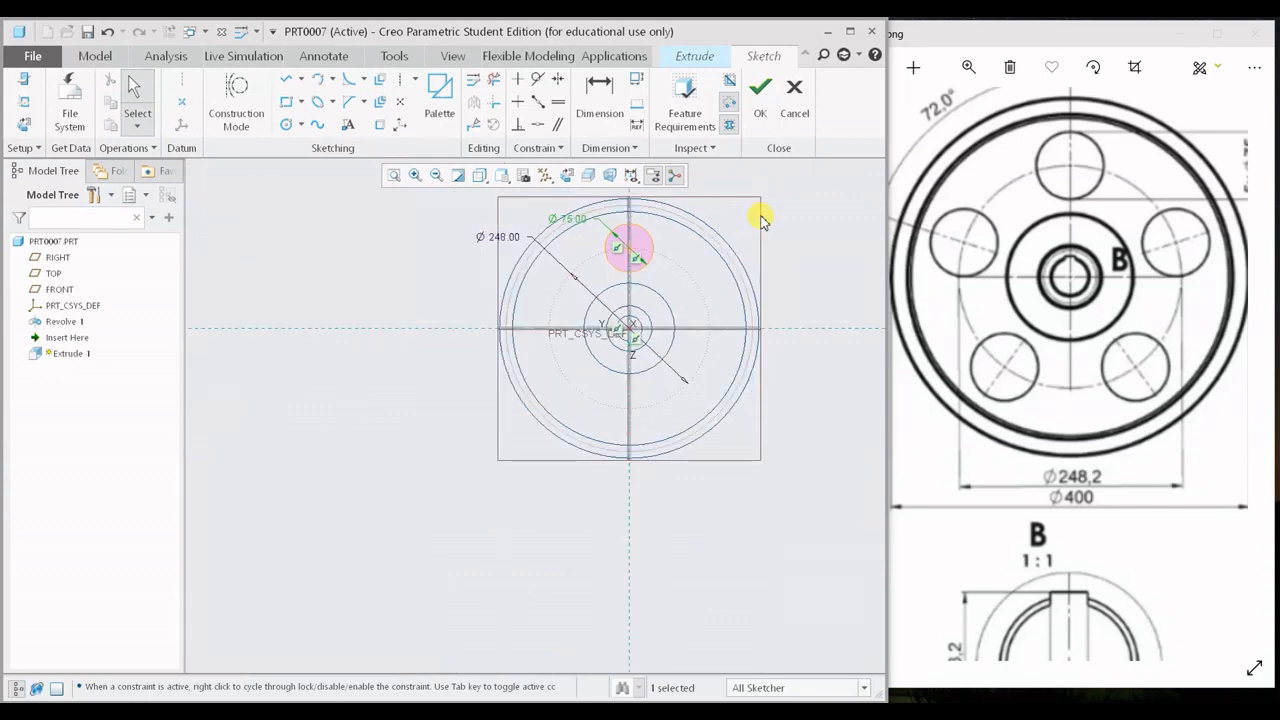
{"action": "left_click", "coordinate": [758, 112]}
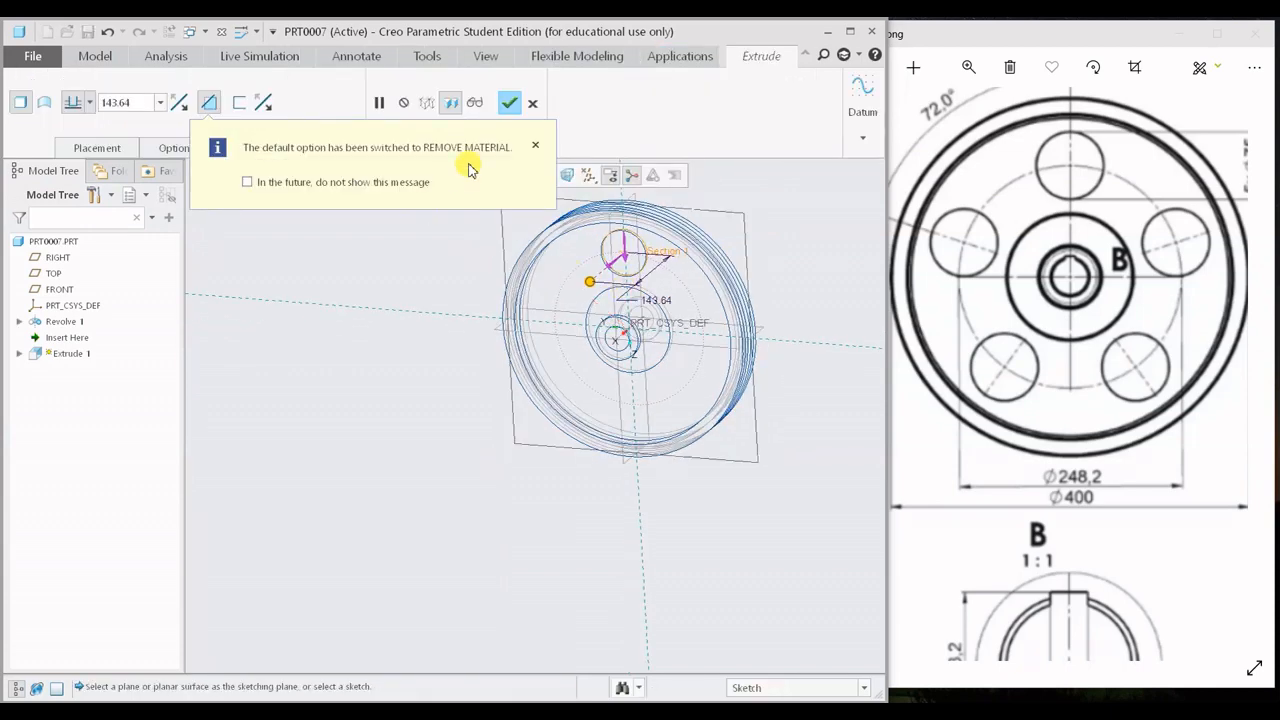
- Dismiss the material-removal notice and set the model display style to Shading
{"action": "left_click", "coordinate": [536, 146]}
{"action": "left_click", "coordinate": [502, 175]}
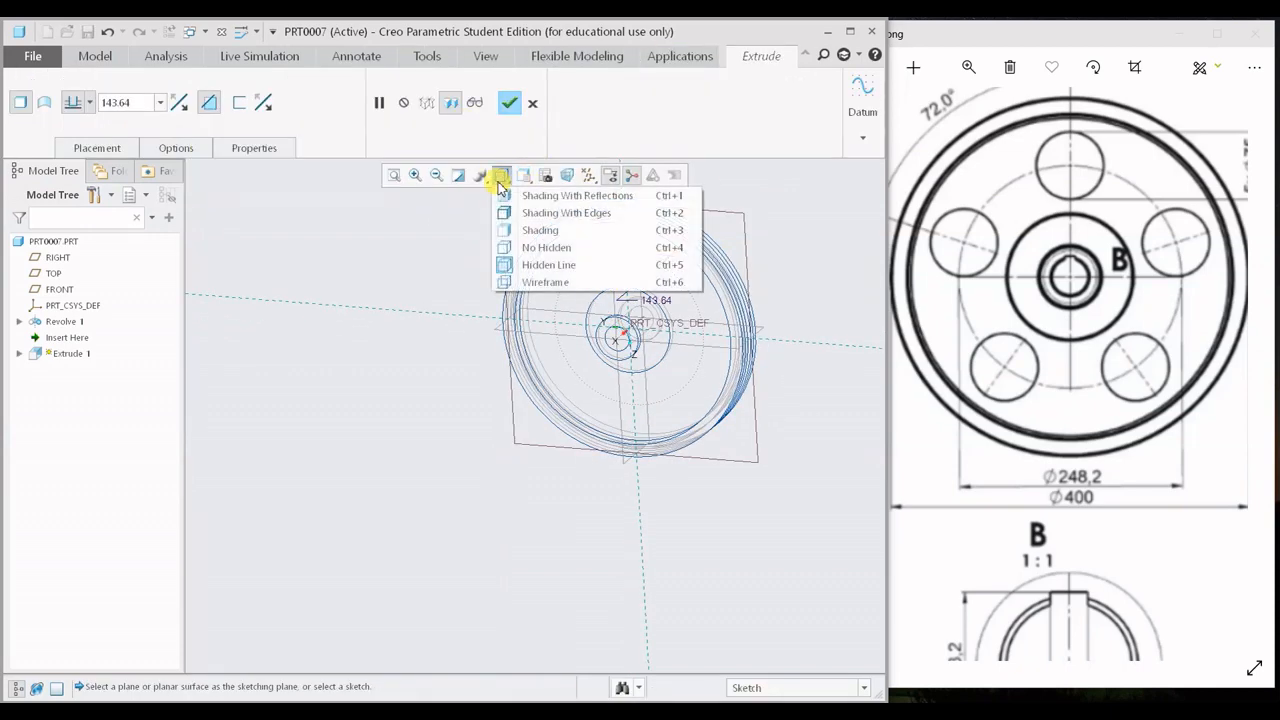
{"action": "left_click", "coordinate": [534, 231]}
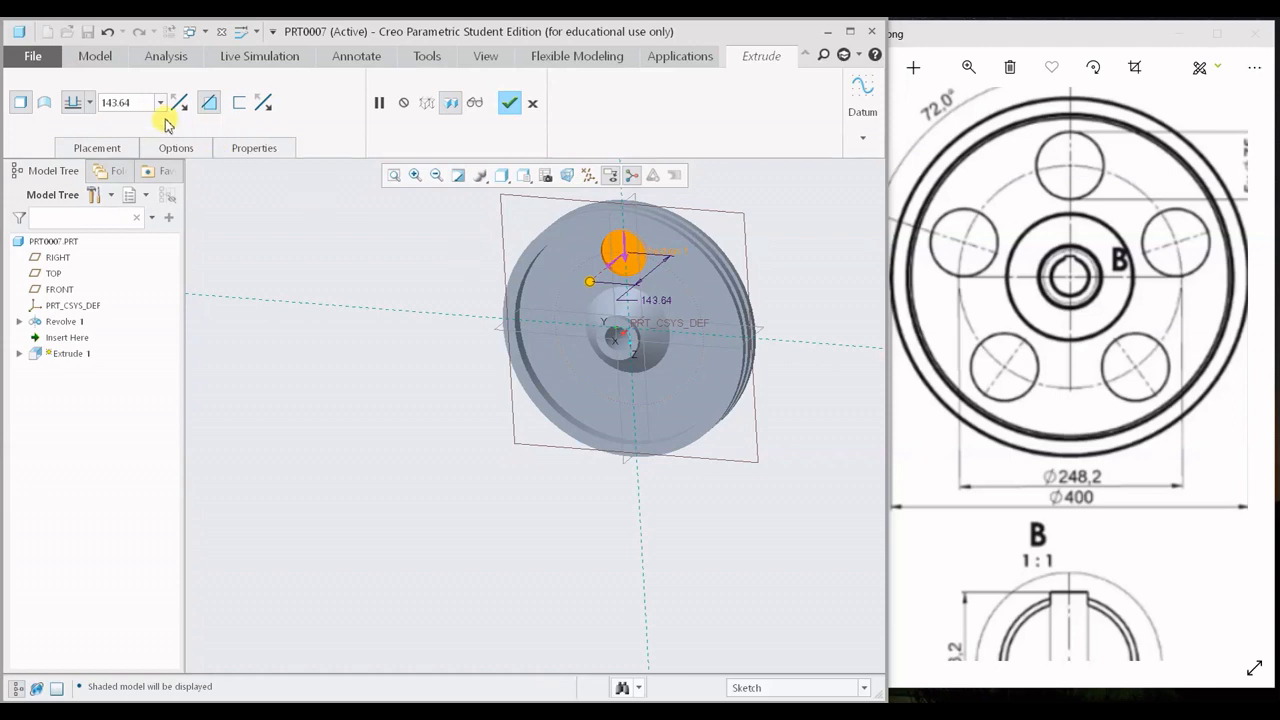
- Cut the 75 mm circle through the wheel web with the extrusion depth symmetric about the sketching plane
{"action": "left_click", "coordinate": [89, 102]}
{"action": "left_click", "coordinate": [69, 151]}
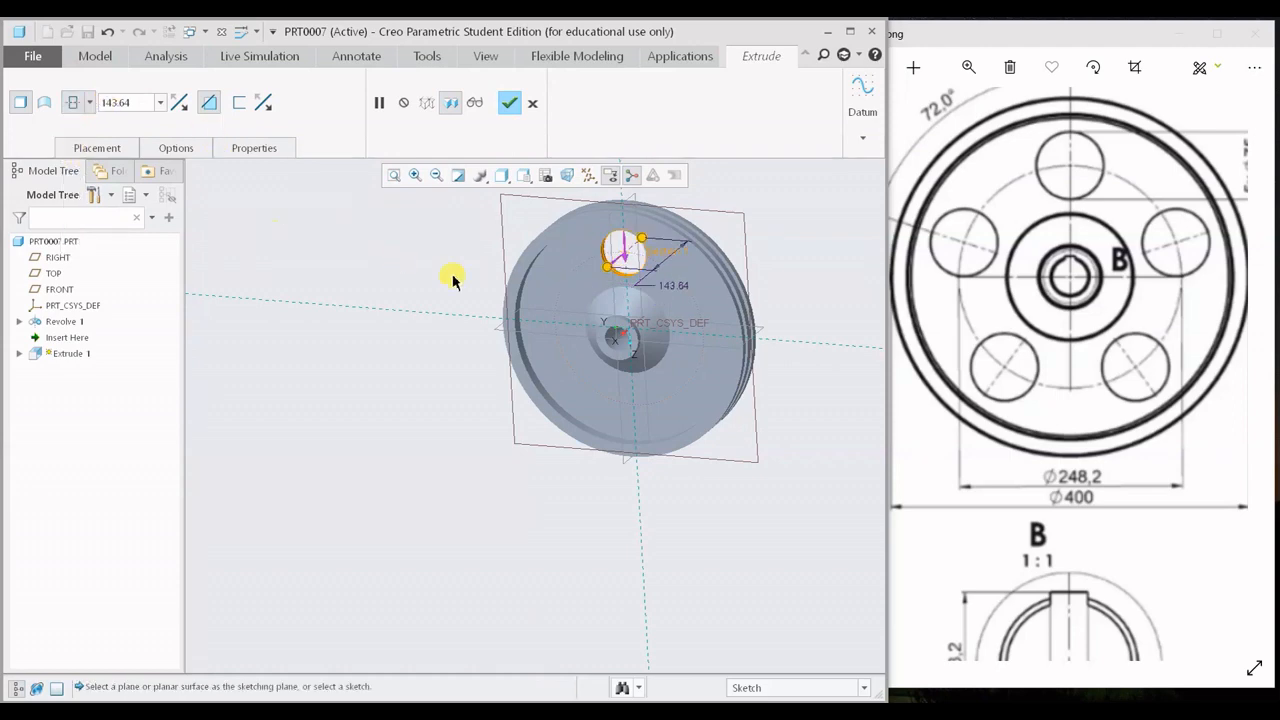
{"action": "mouse_move", "coordinate": [449, 274]}
{"action": "middle_mouse_down"}
{"action": "mouse_move", "coordinate": [456, 304]}
{"action": "mouse_move", "coordinate": [420, 284]}
{"action": "middle_mouse_up"}
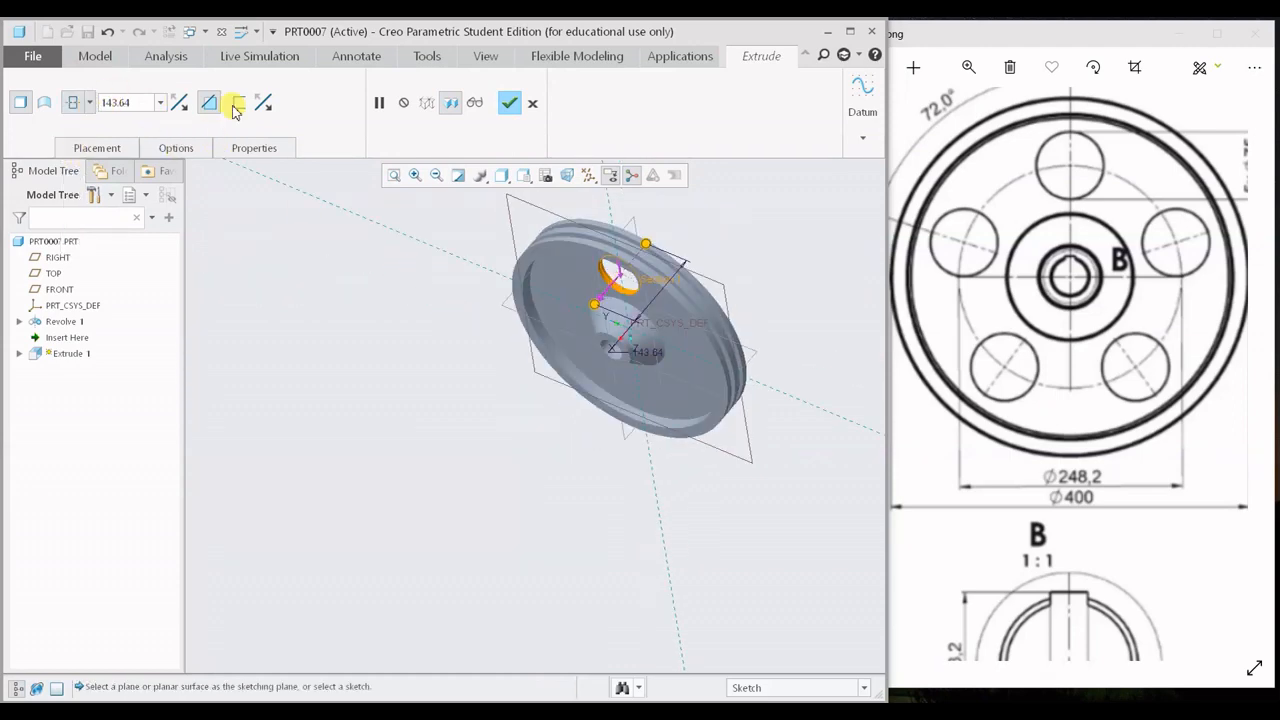
{"action": "mouse_move", "coordinate": [634, 323]}
{"action": "middle_mouse_down"}
{"action": "mouse_move", "coordinate": [677, 277]}
{"action": "mouse_move", "coordinate": [635, 300]}
{"action": "middle_mouse_up"}
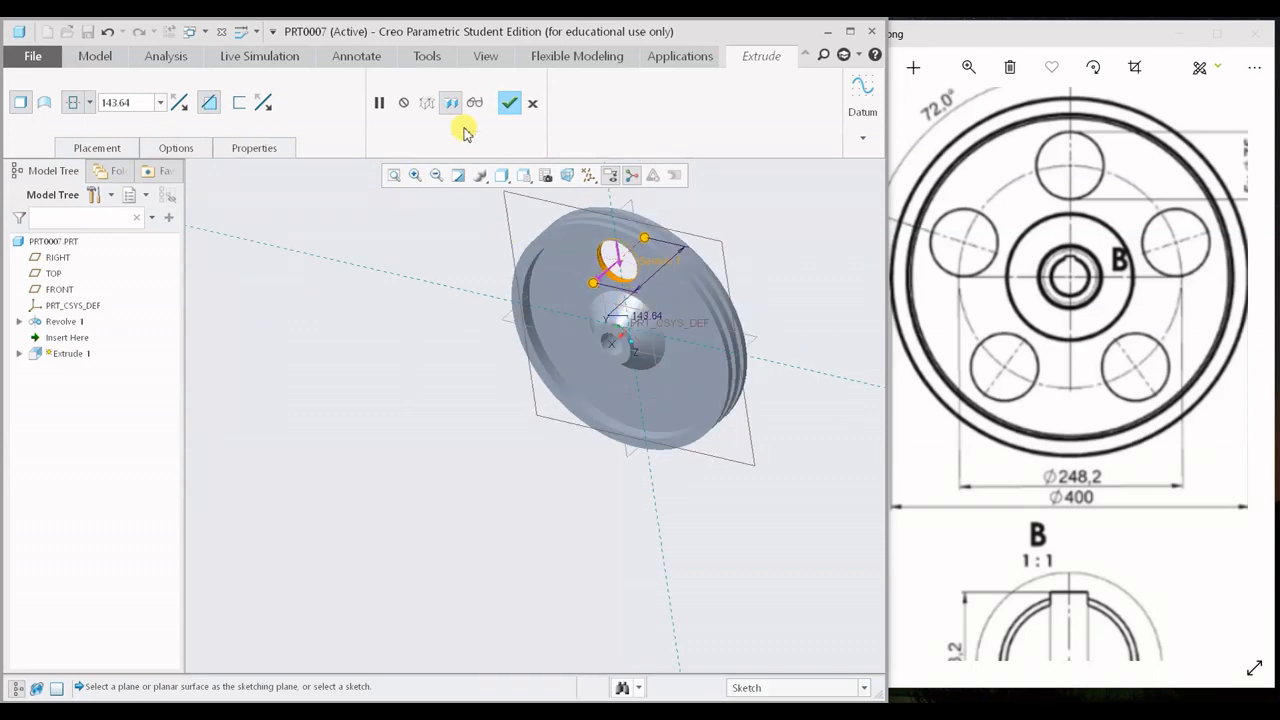
{"action": "left_click", "coordinate": [509, 102]}
{"action": "mouse_move", "coordinate": [654, 414]}
{"action": "middle_mouse_down"}
{"action": "mouse_move", "coordinate": [589, 423]}
{"action": "mouse_move", "coordinate": [662, 392]}
{"action": "middle_mouse_up"}
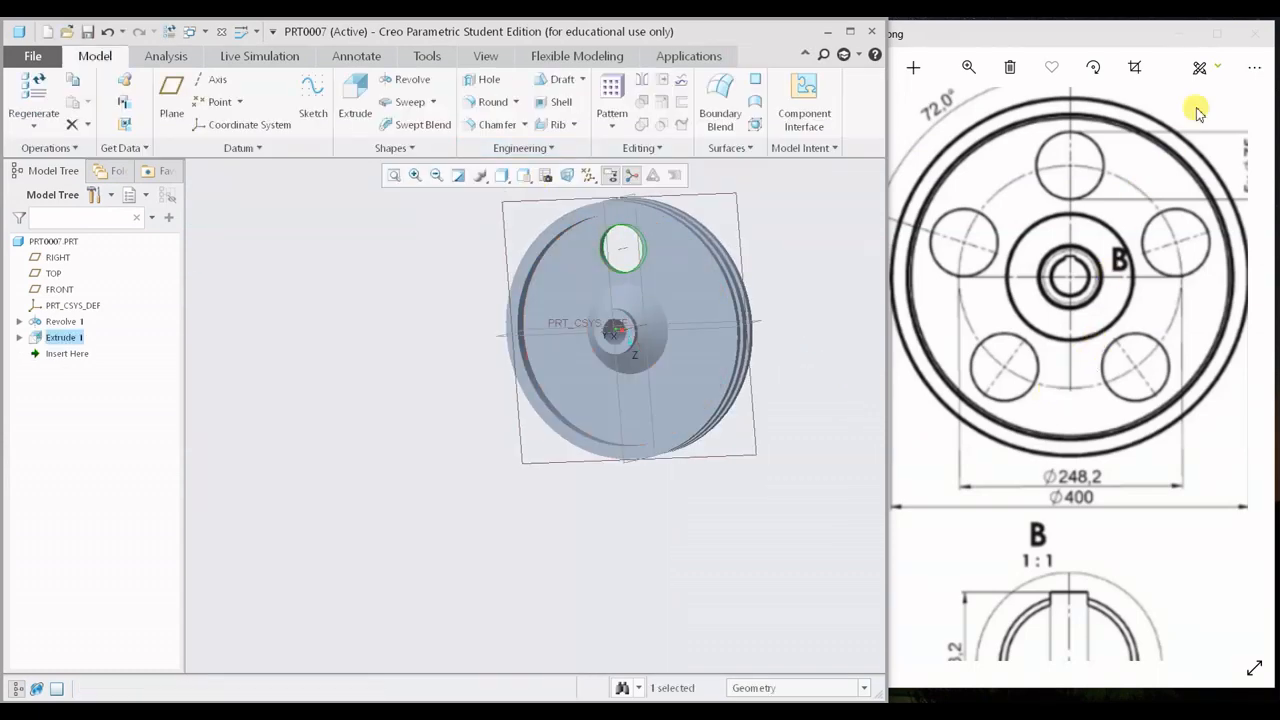
- Examine the full reference drawing for the web hole layout and compare it with the hole cut in the model
{"action": "left_click", "coordinate": [1217, 33]}
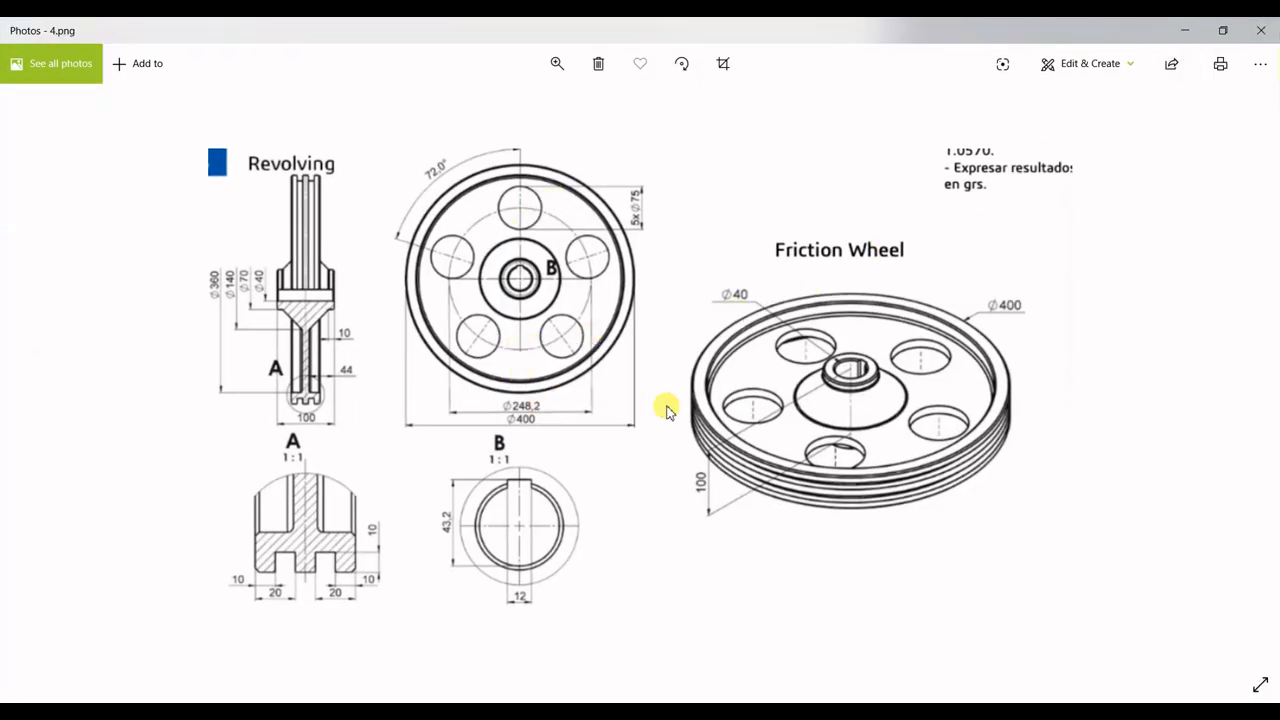
{"action": "left_click", "coordinate": [1222, 30]}
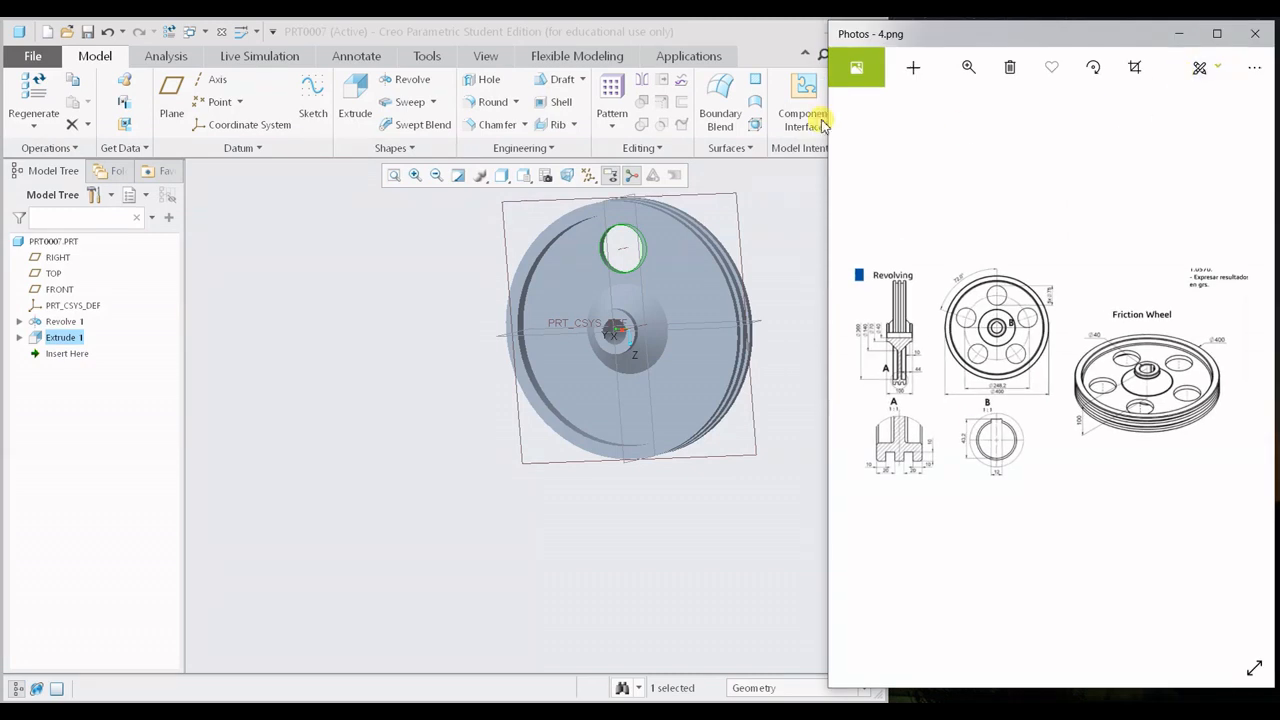
{"action": "left_click", "coordinate": [676, 33]}
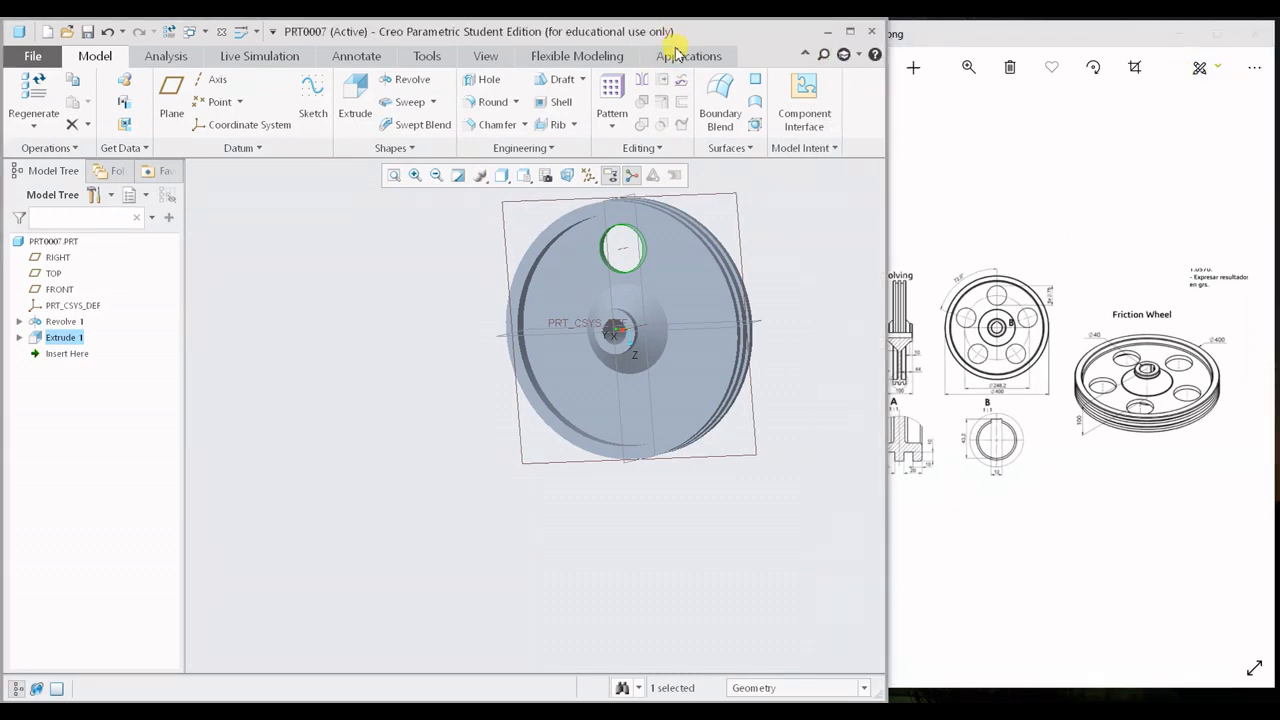
{"action": "middle_click_drag", "start_coordinate": [588, 220], "coordinate": [724, 332]}
{"action": "left_click", "coordinate": [720, 332]}
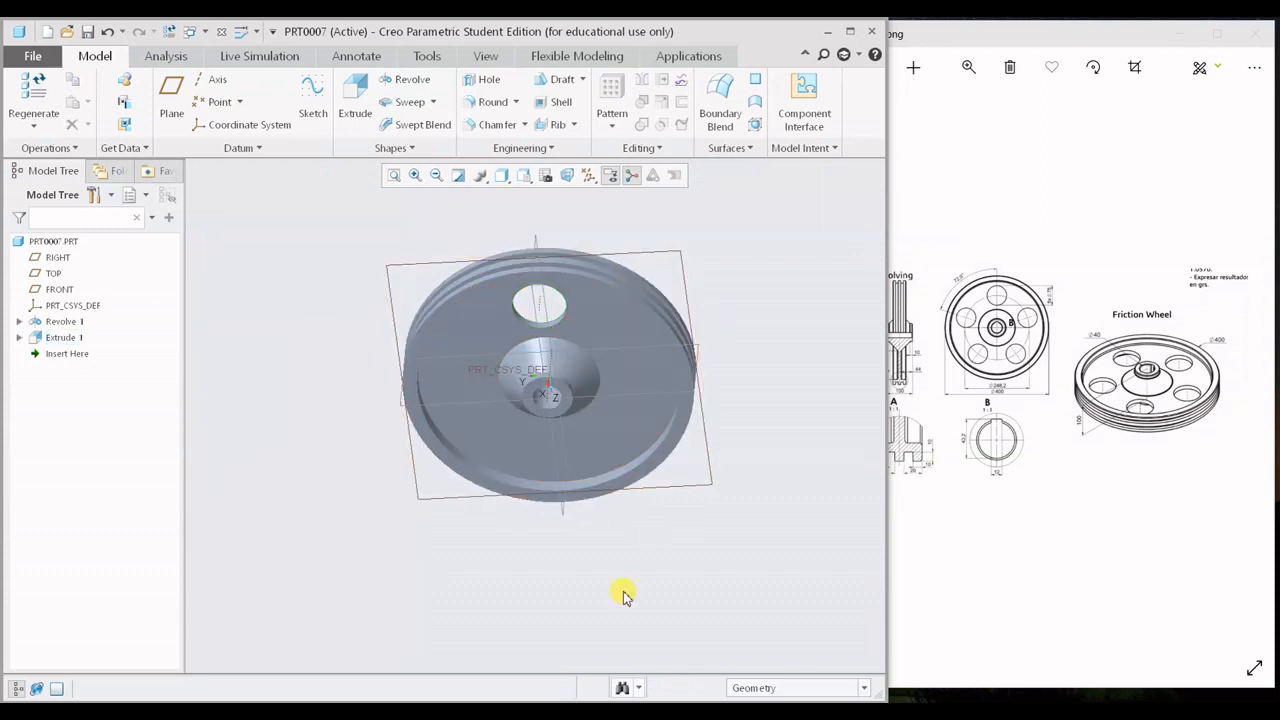
{"action": "left_click", "coordinate": [62, 338]}
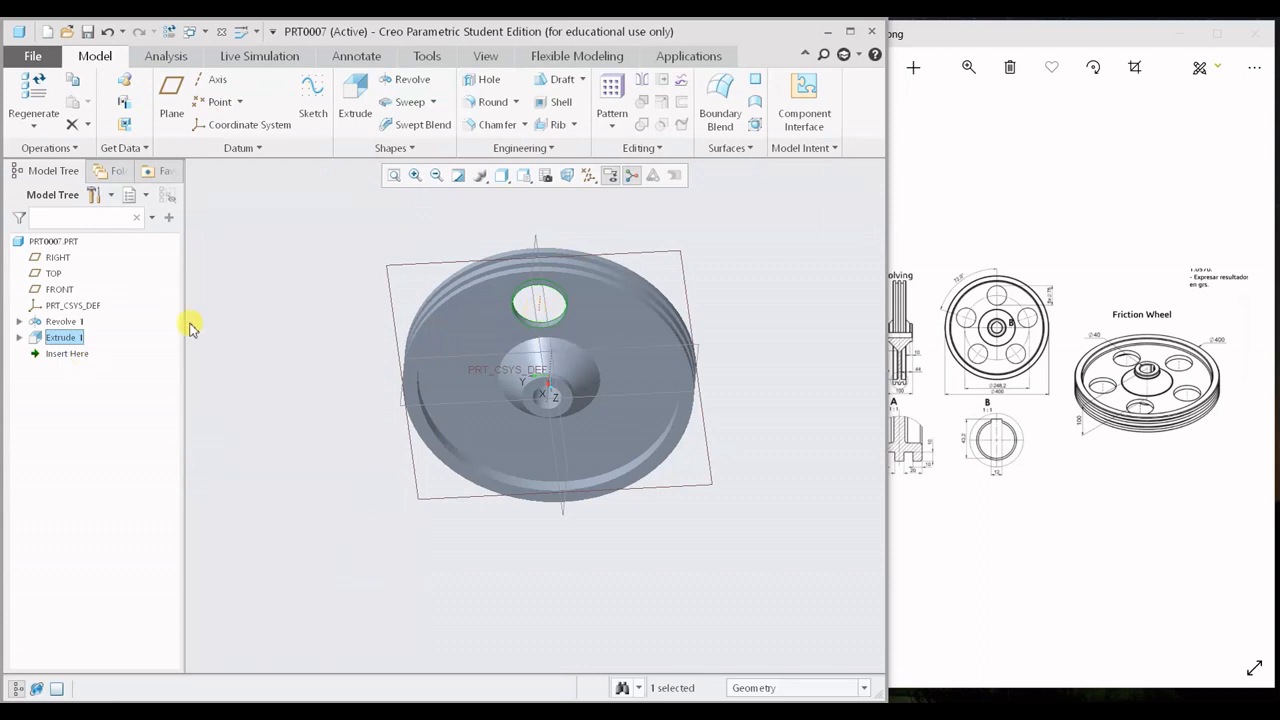
{"action": "left_click", "coordinate": [230, 415]}
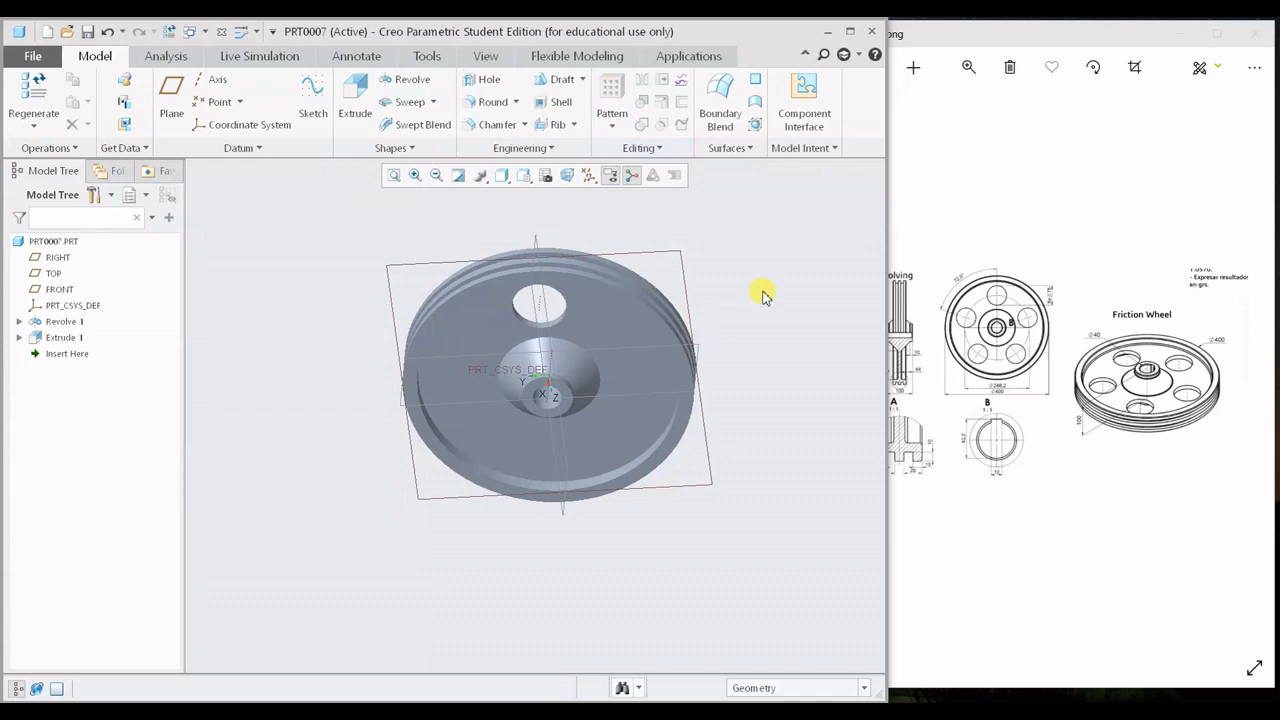
- Start an Axis pattern of the extruded hole cut, using the wheel's central hub axis as the pattern centre
{"action": "left_click", "coordinate": [62, 337]}
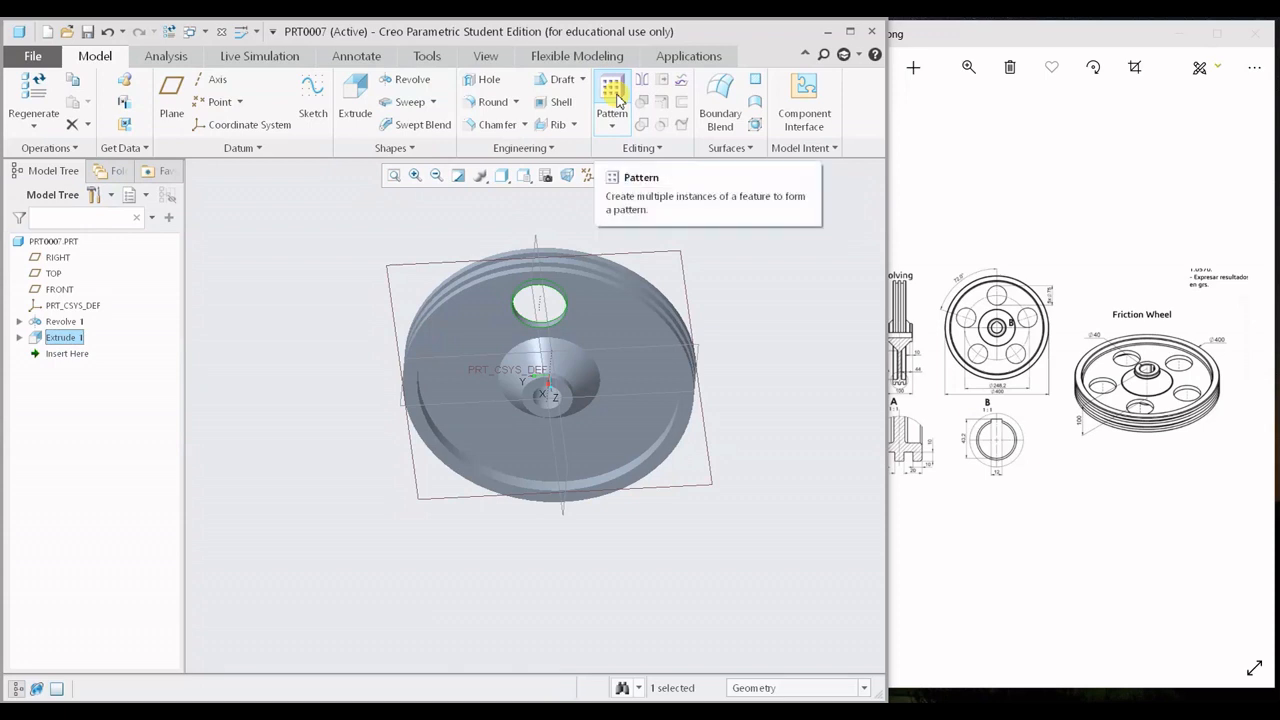
{"action": "left_click", "coordinate": [612, 92]}
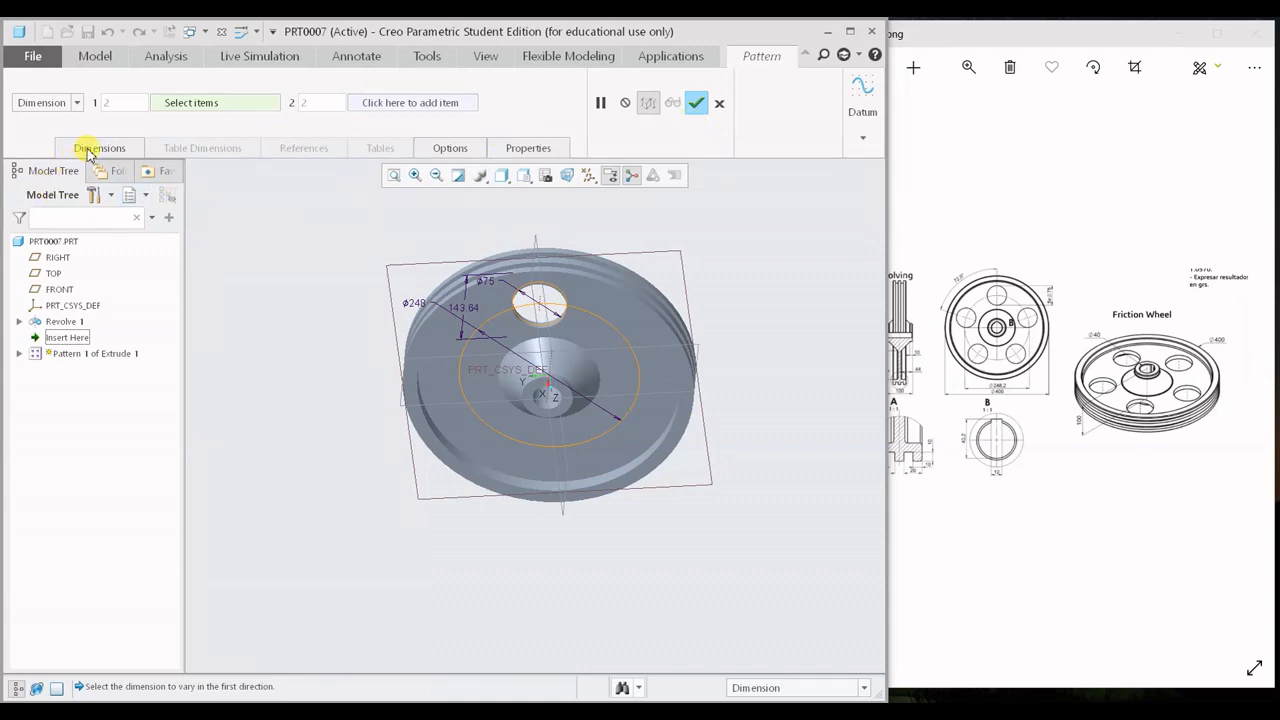
{"action": "left_click", "coordinate": [78, 103]}
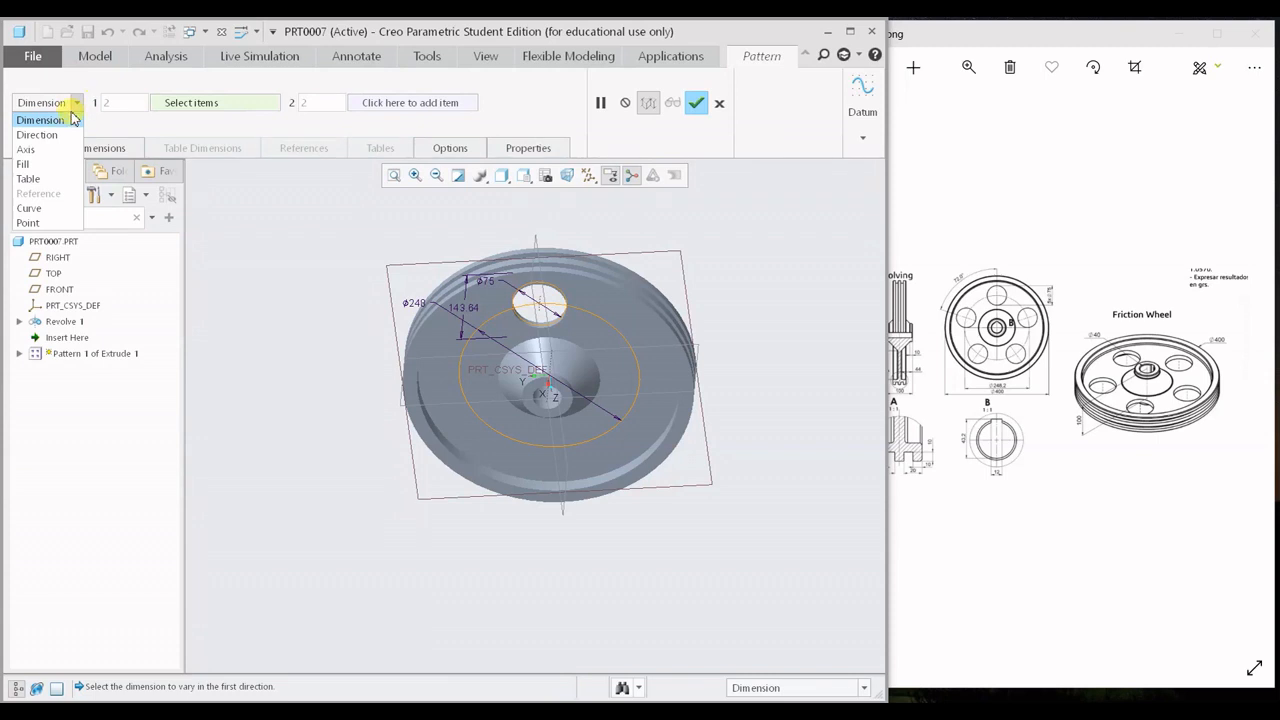
{"action": "left_click", "coordinate": [48, 149]}
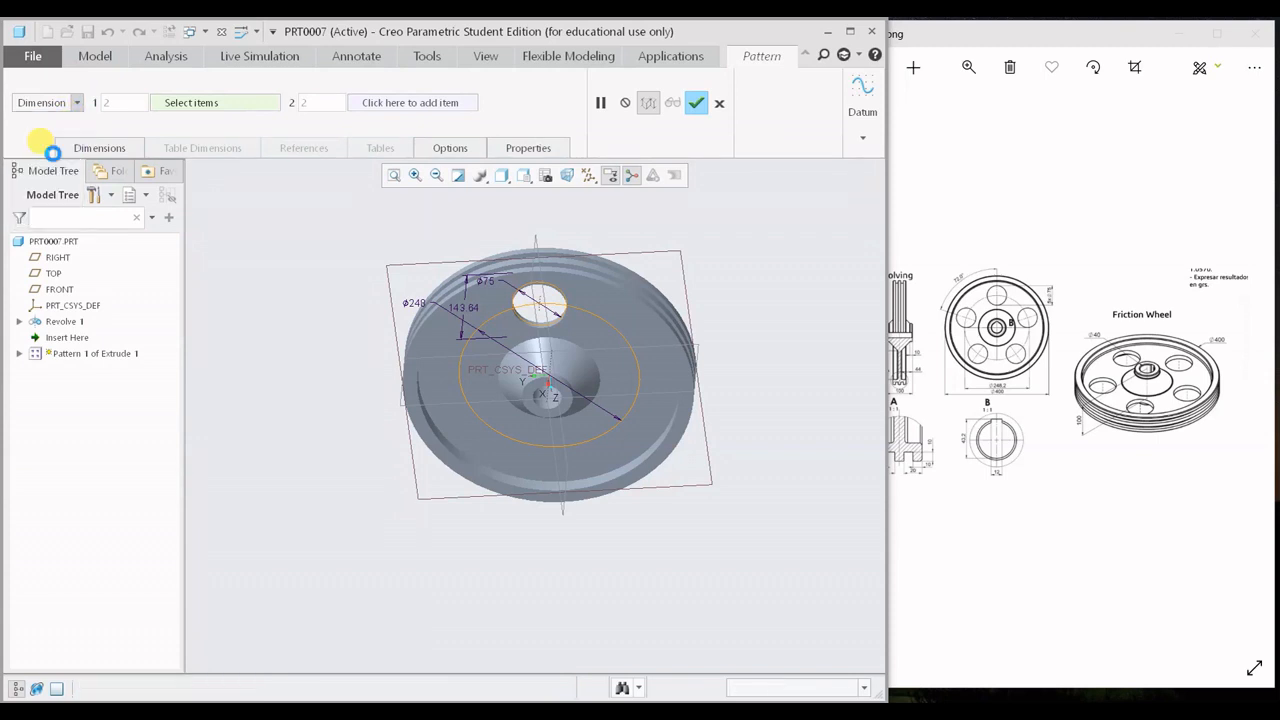
{"action": "left_click", "coordinate": [63, 102]}
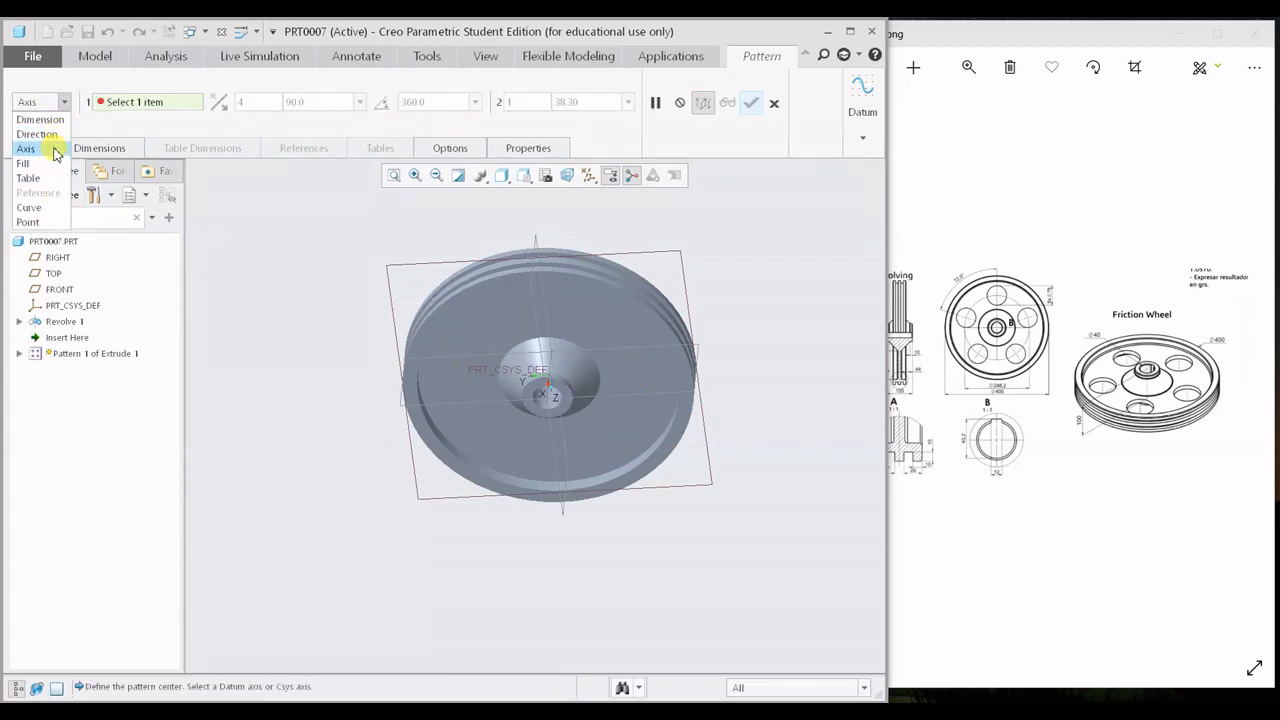
{"action": "left_click", "coordinate": [55, 150]}
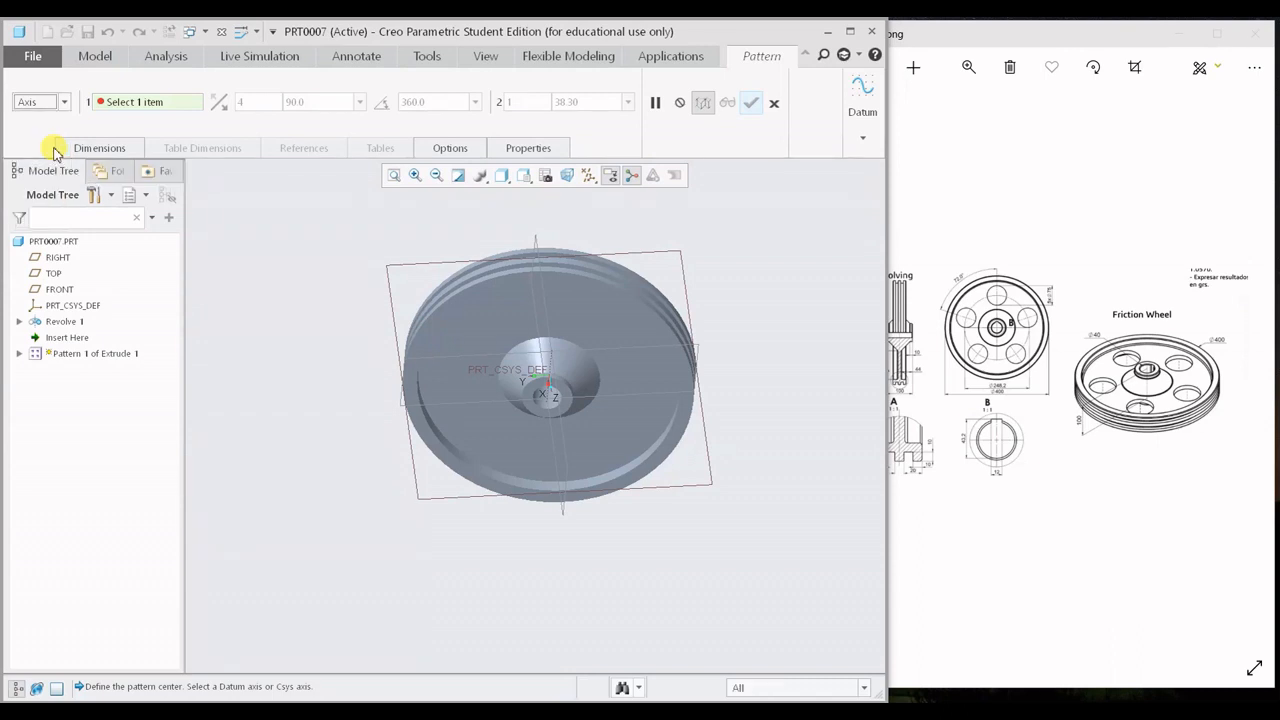
{"action": "left_click", "coordinate": [63, 102]}
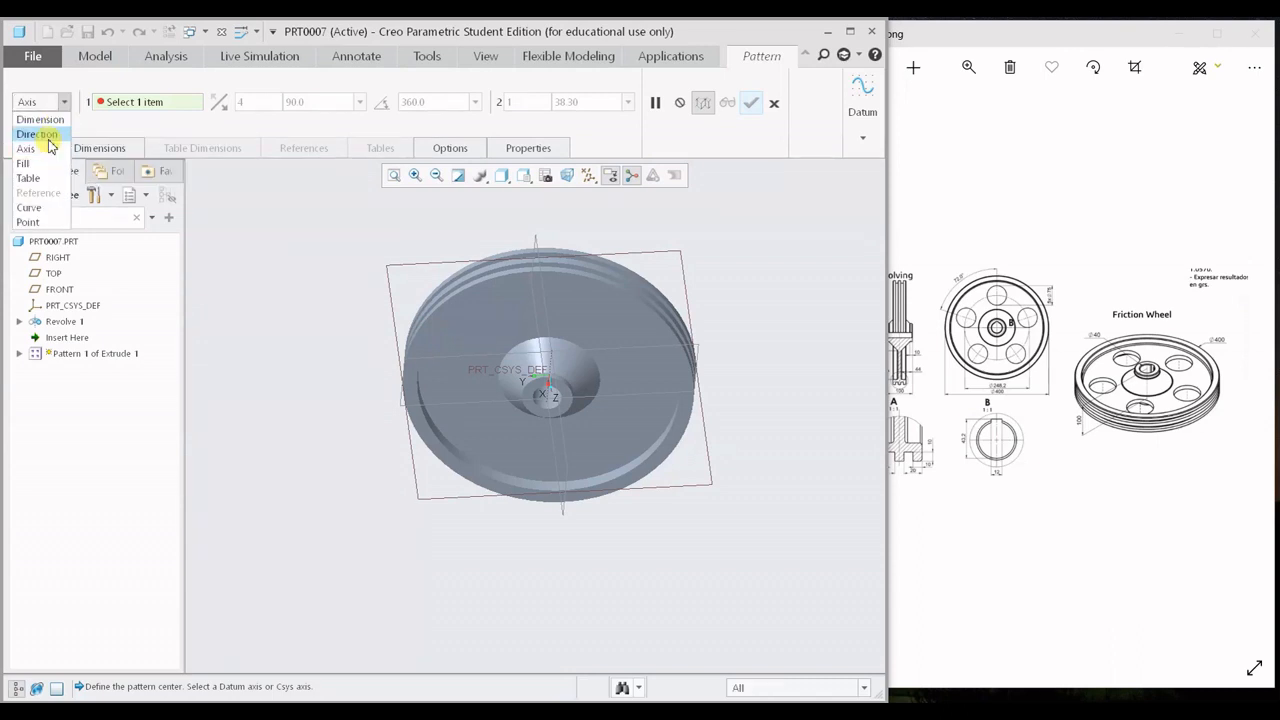
{"action": "left_click", "coordinate": [45, 148]}
{"action": "scroll", "coordinate": [613, 430], "scroll_direction": "down", "scroll_amount": 3}
{"action": "scroll", "coordinate": [613, 430], "scroll_direction": "down", "scroll_amount": 2}
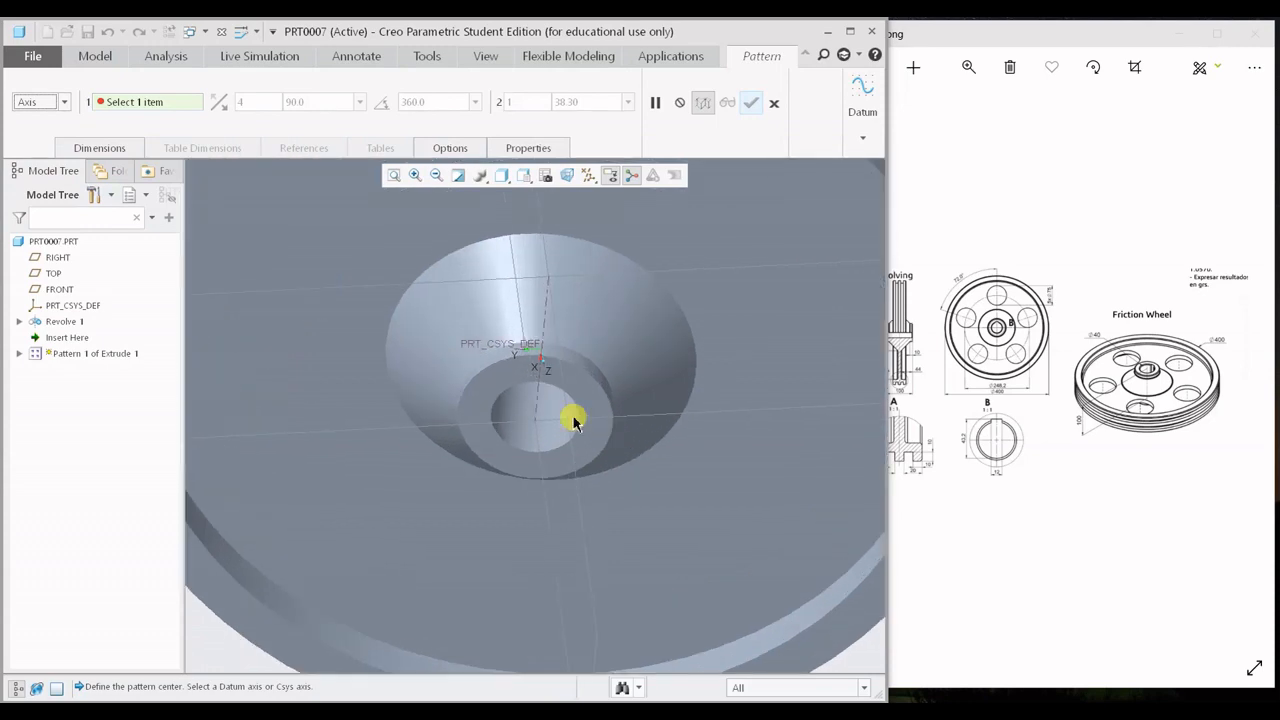
{"action": "left_click", "coordinate": [535, 413]}
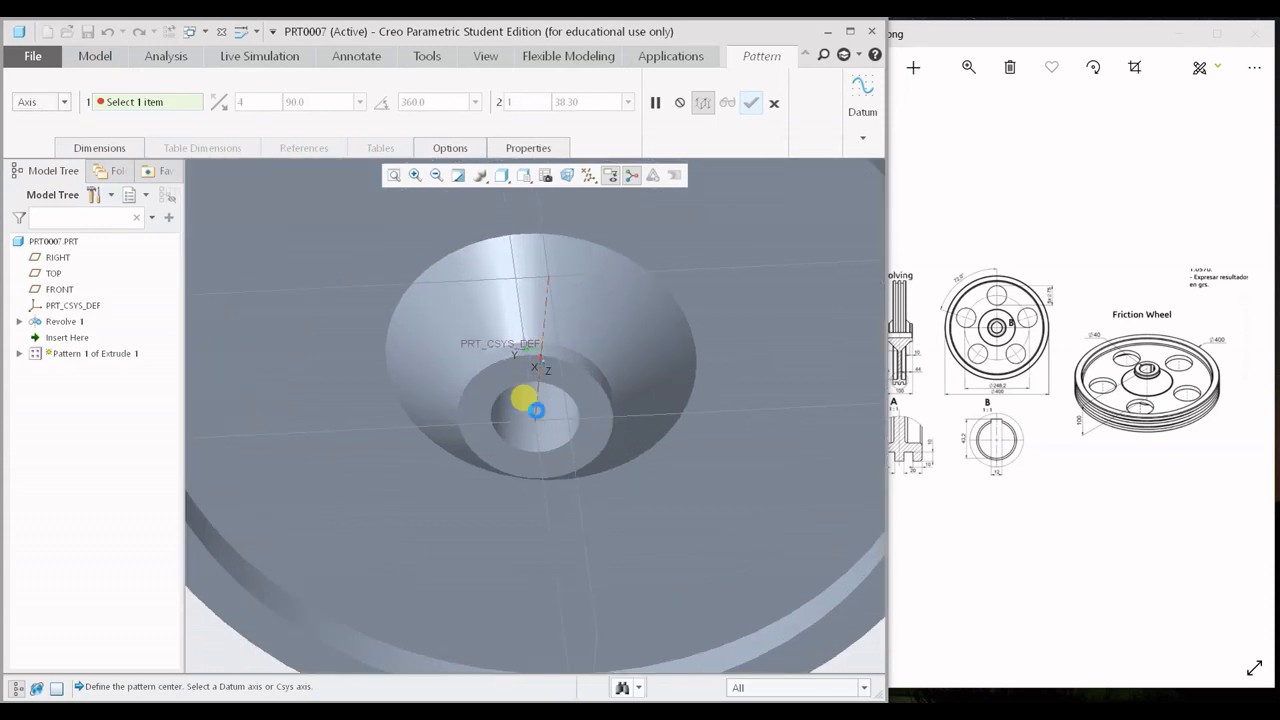
{"action": "scroll", "coordinate": [535, 413], "scroll_direction": "up", "scroll_amount": 3}
{"action": "mouse_move", "coordinate": [561, 453]}
{"action": "middle_mouse_down"}
{"action": "mouse_move", "coordinate": [534, 380]}
{"action": "mouse_move", "coordinate": [549, 440]}
{"action": "middle_mouse_up"}
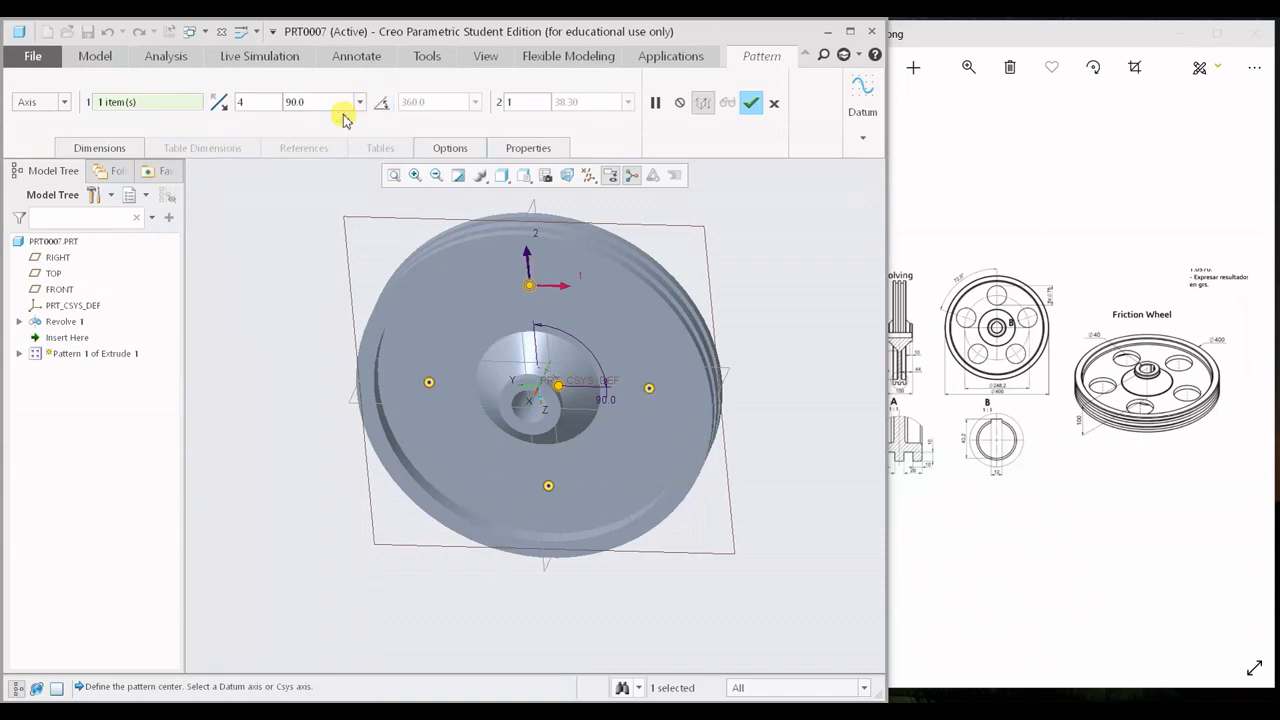
- Set the pattern to 5 members spread evenly over a 360-degree extent and create it
{"action": "left_click", "coordinate": [382, 106]}
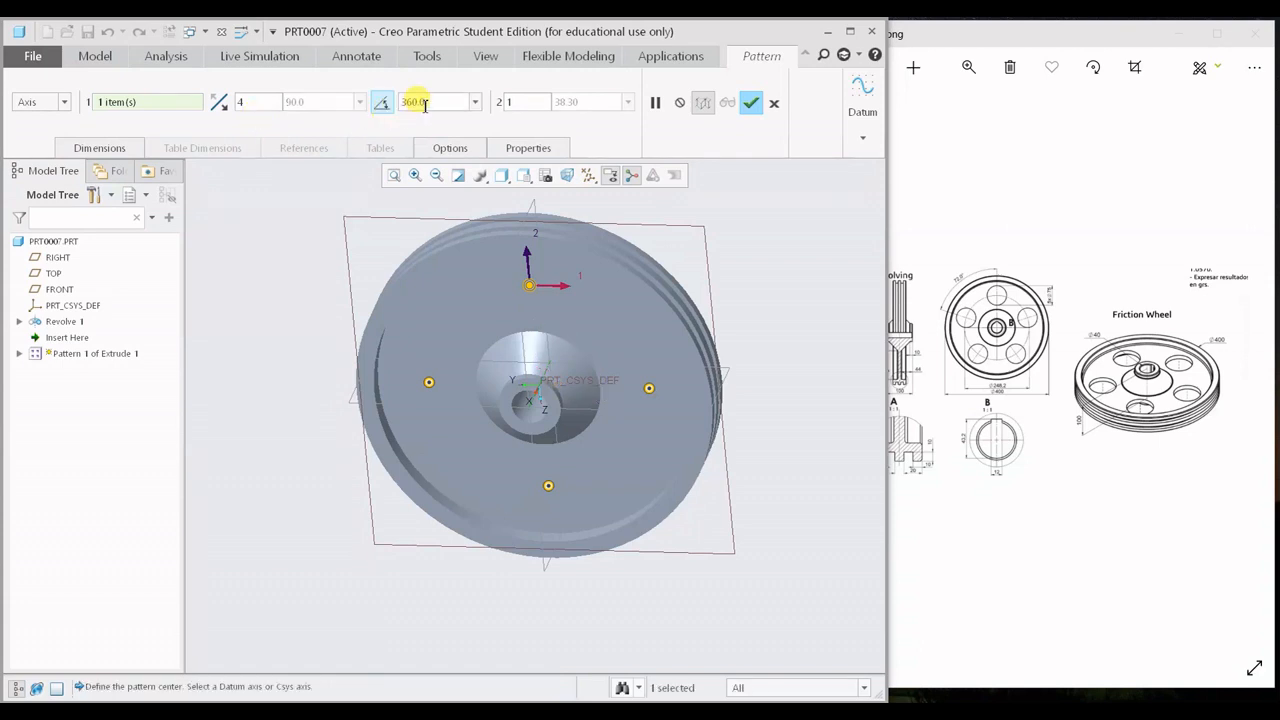
{"action": "double_click", "coordinate": [424, 102]}
{"action": "double_click", "coordinate": [277, 104]}
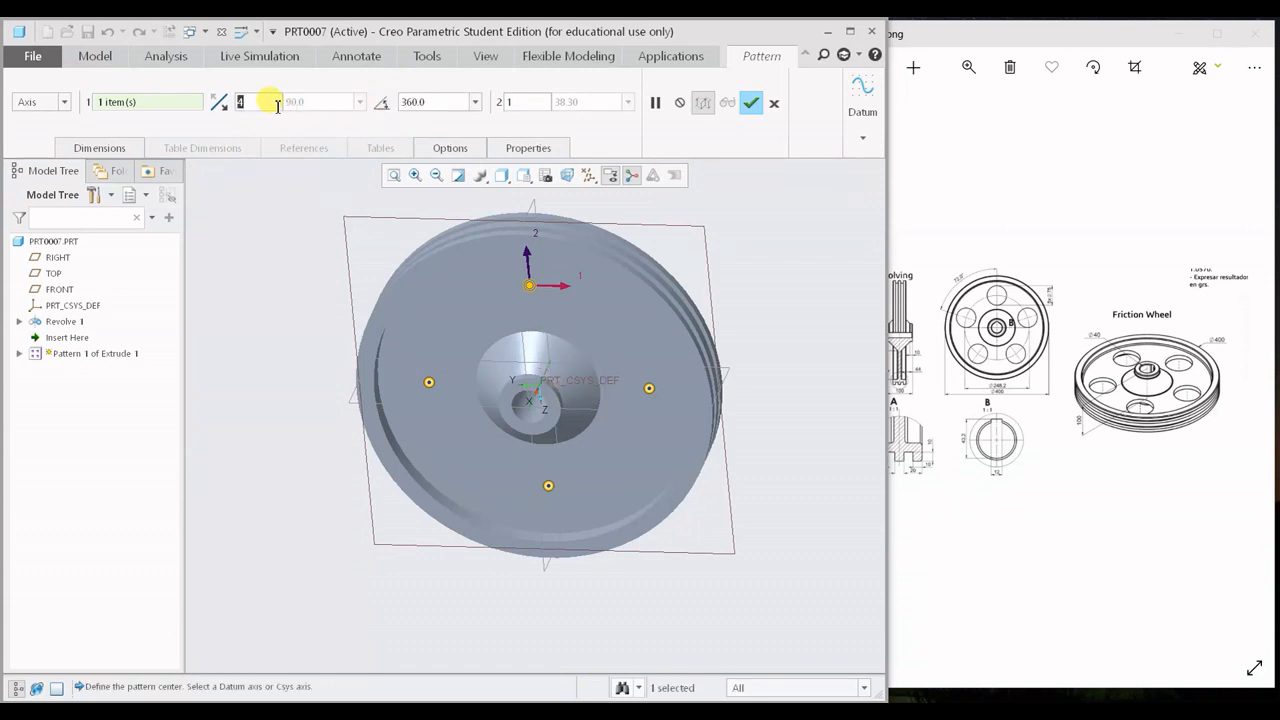
{"action": "type", "text": "5"}
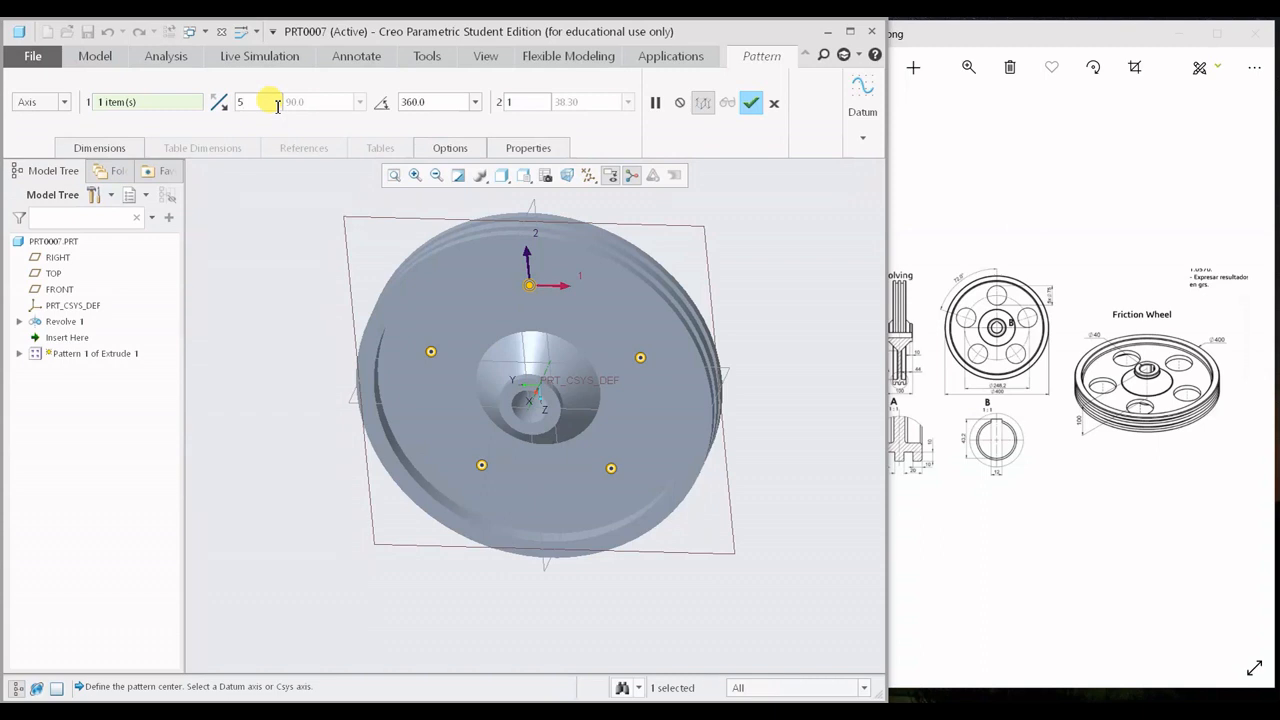
{"action": "left_click", "coordinate": [750, 104]}
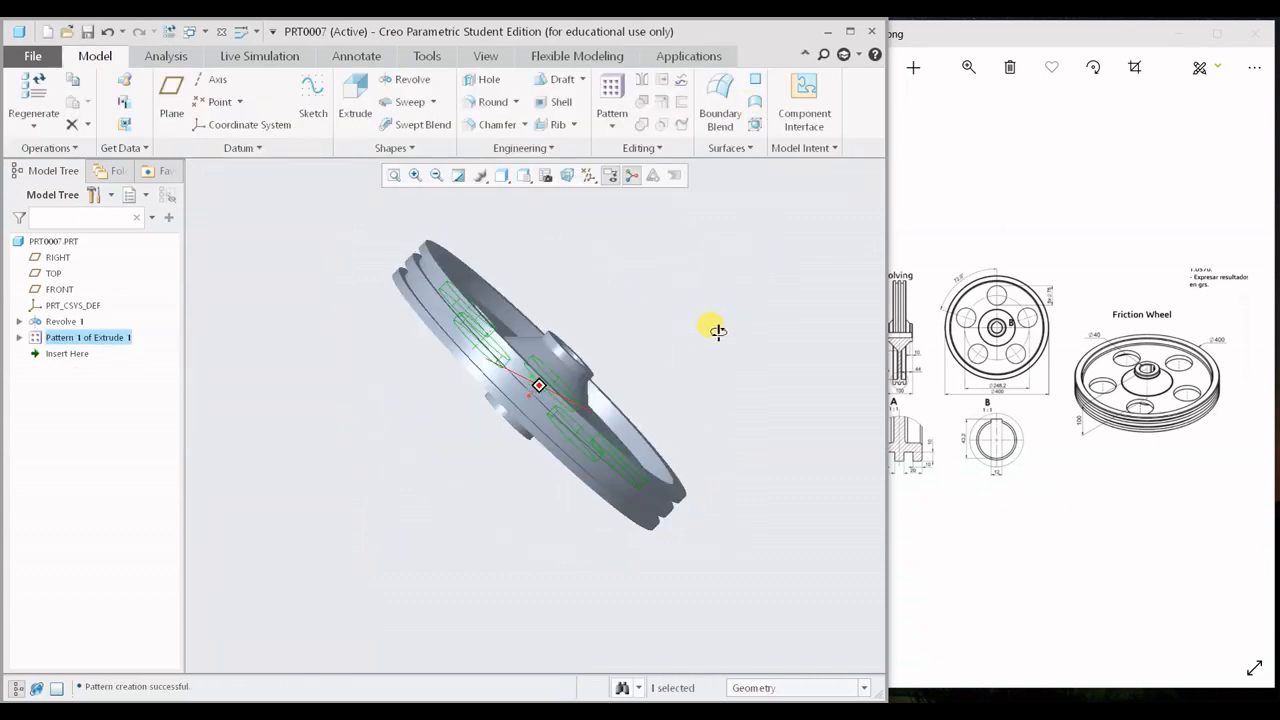